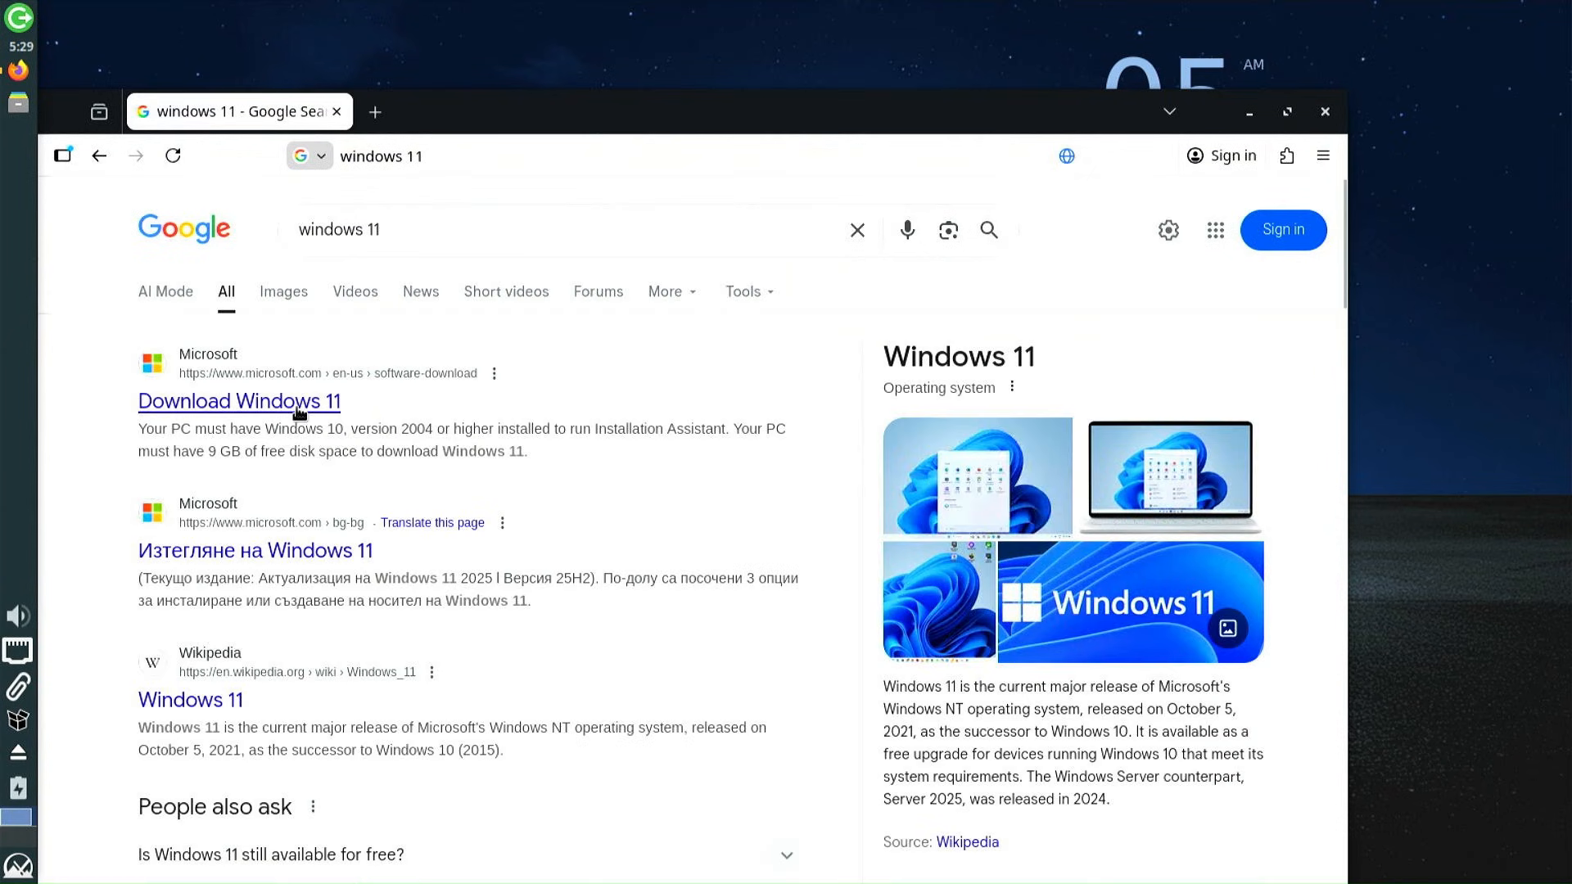
On Microsoft's Windows 11 download page, accept cookies and confirm the Windows 11 multi-edition ISO
left_click(296, 404)
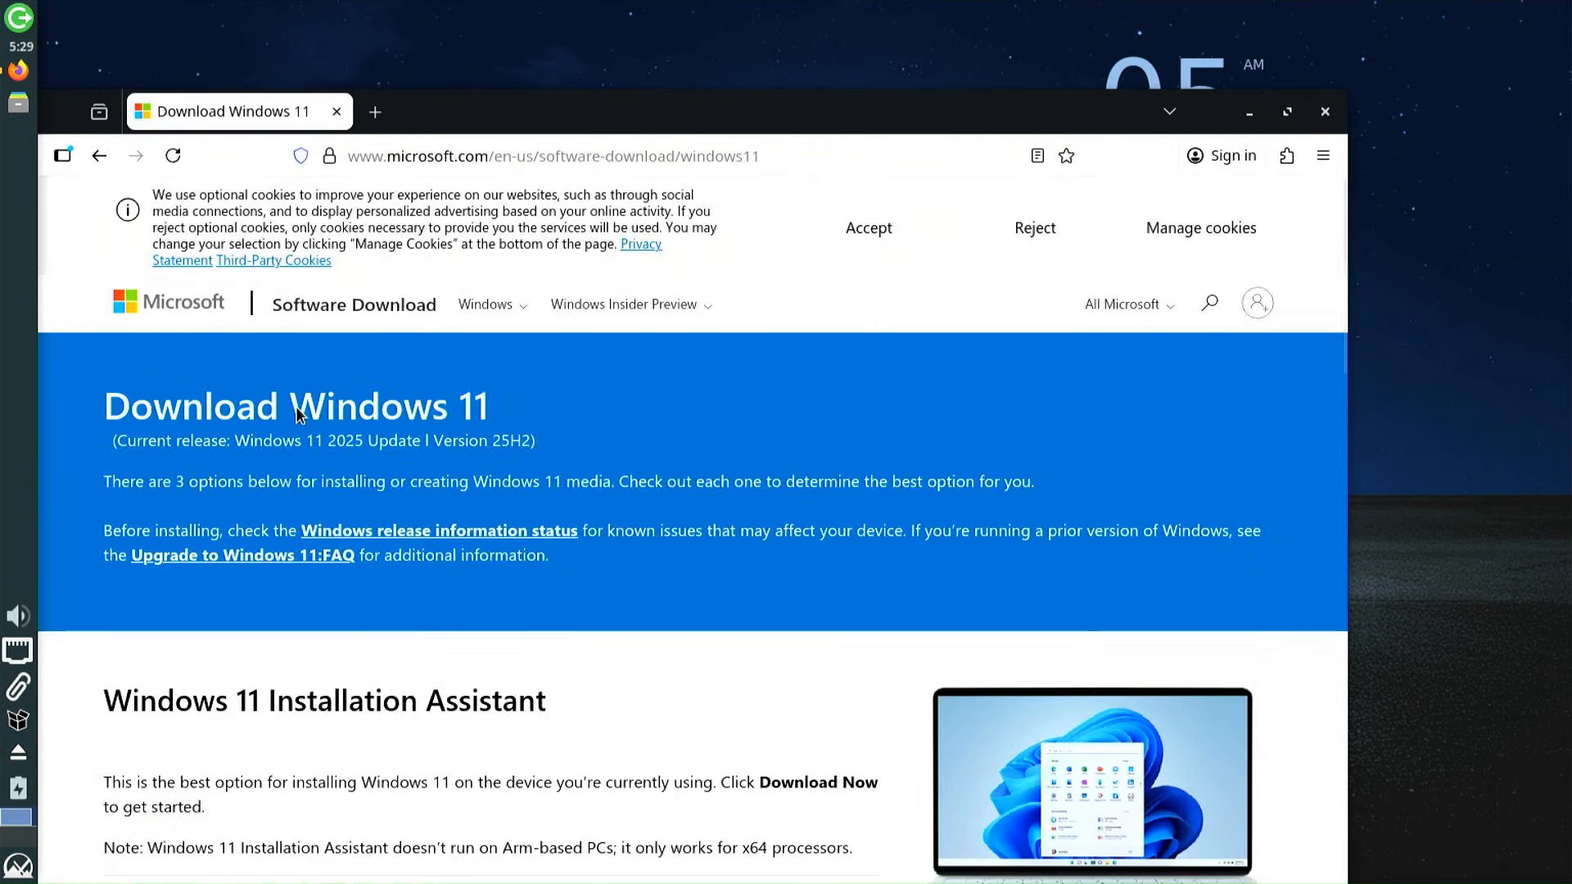
left_click(888, 233)
scroll(871, 454, "down", 12)
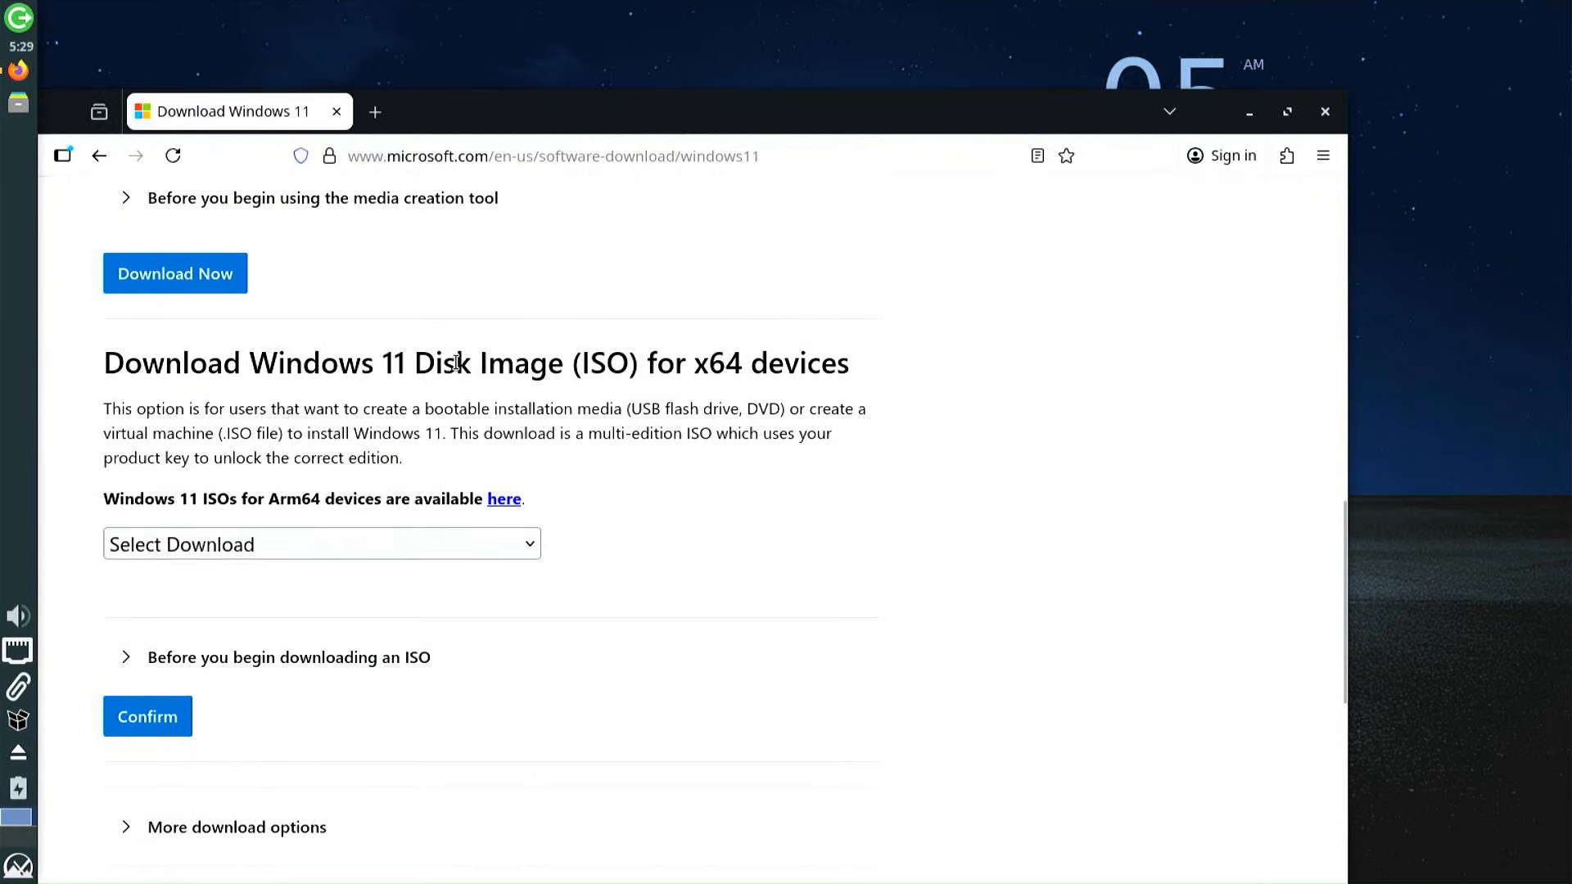
left_click_drag(420, 366, 630, 392)
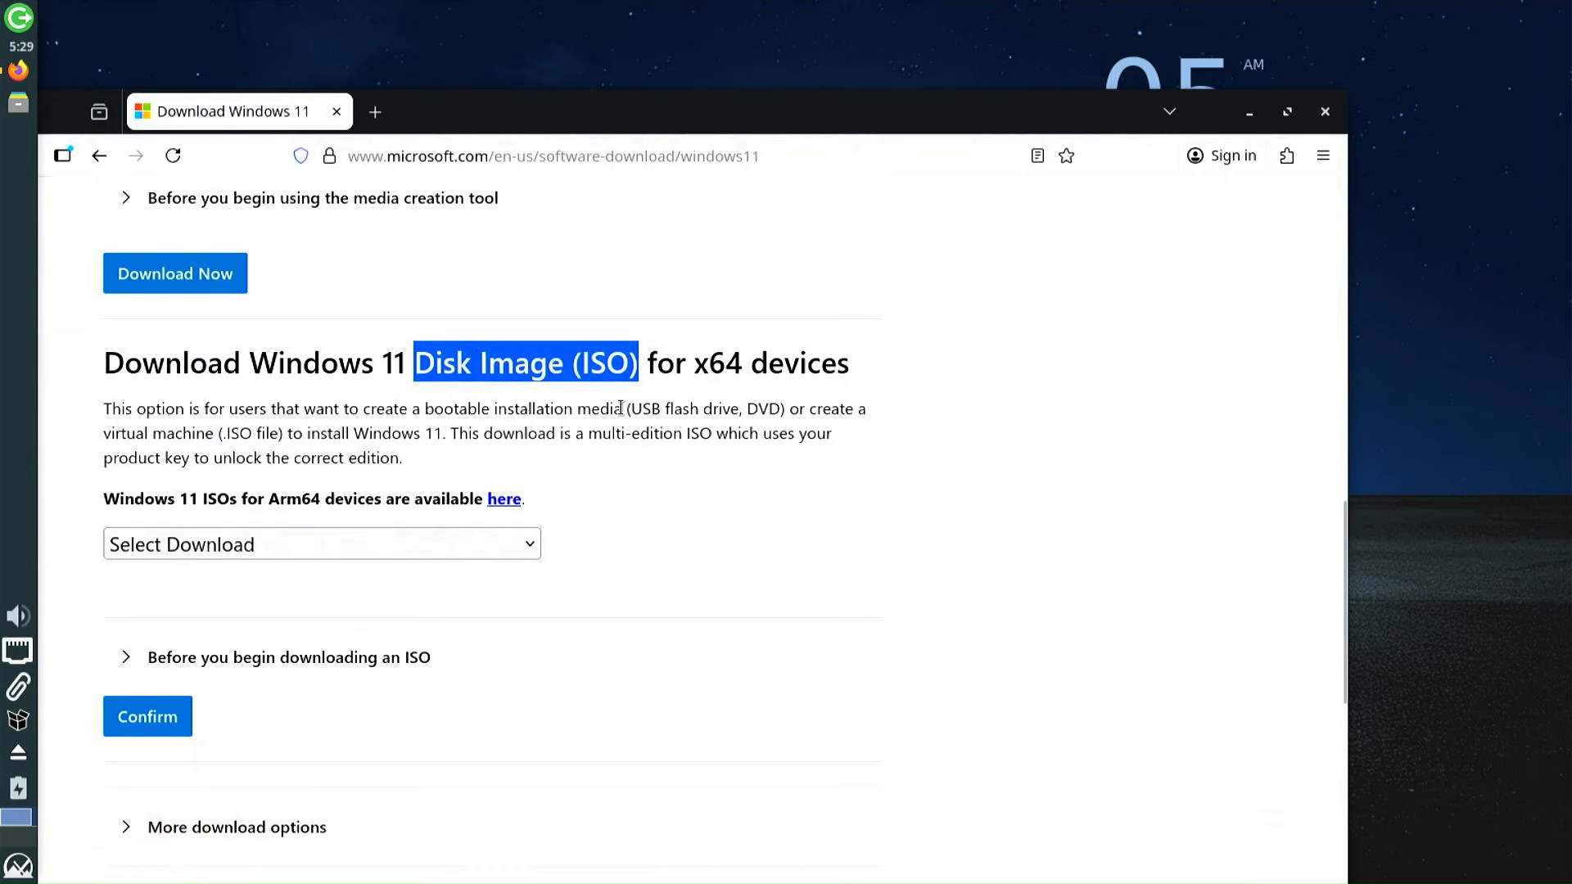
left_click(517, 544)
left_click(483, 624)
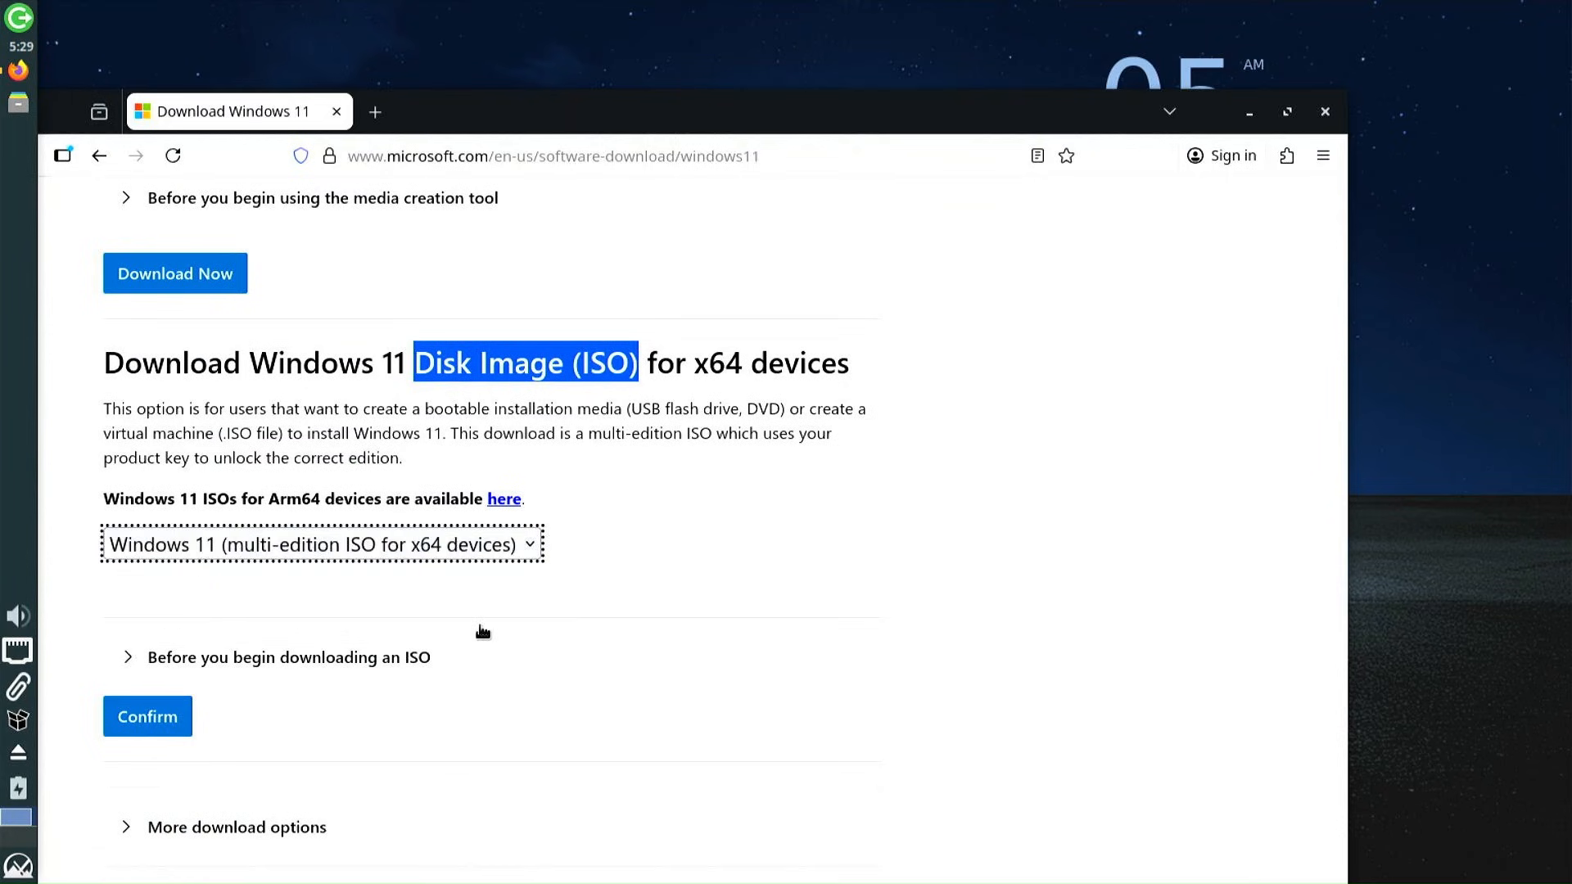
scroll(376, 688, "down", 3)
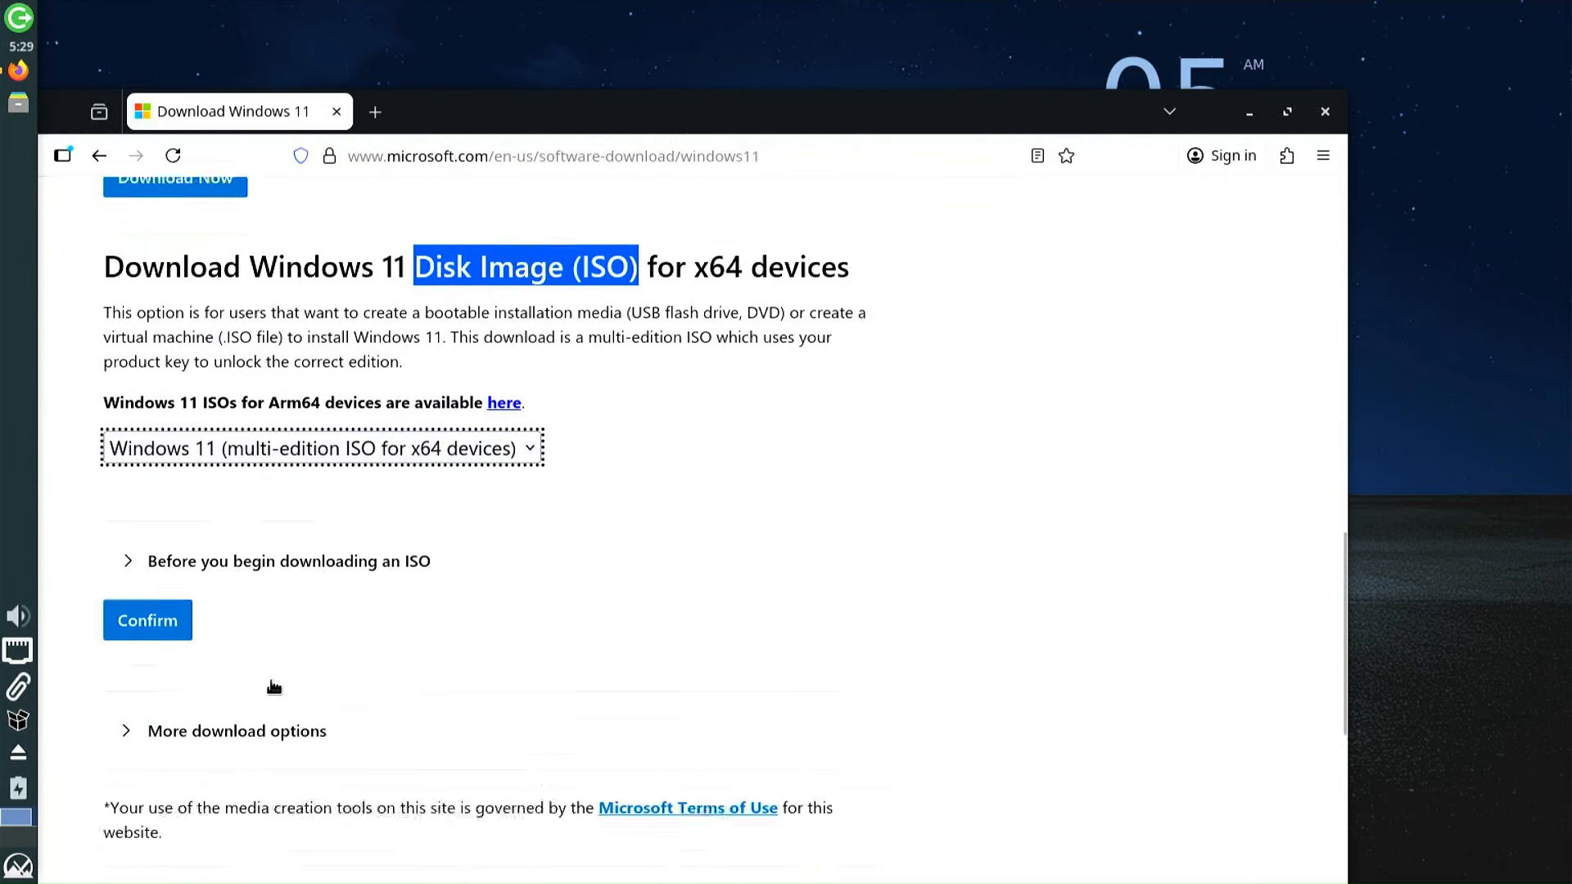
left_click(141, 431)
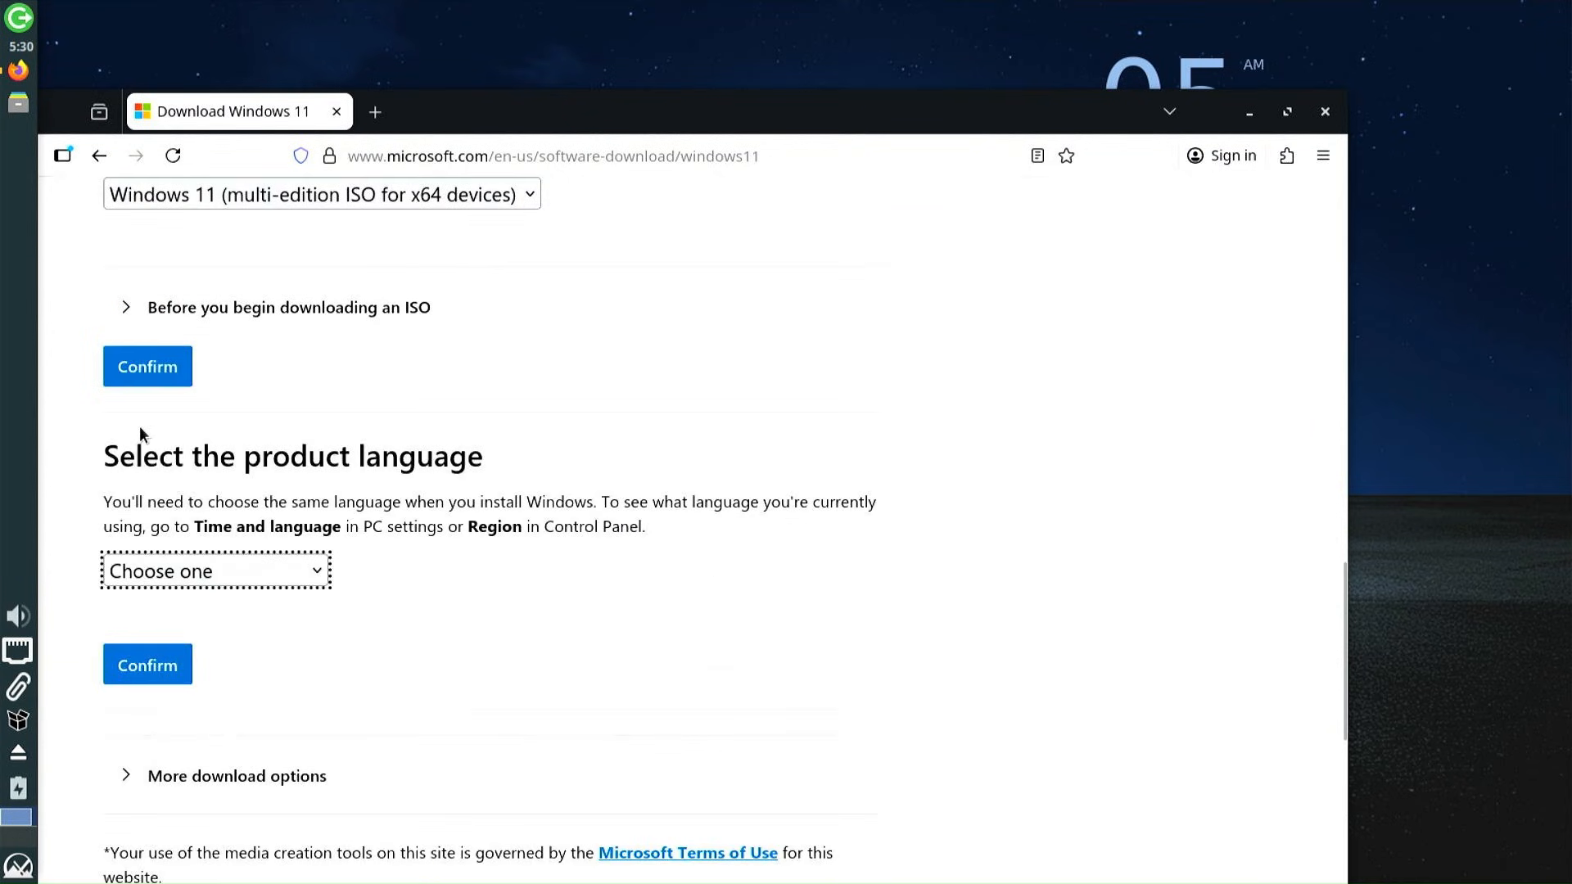
Choose English (United States), start the 64-bit ISO download, and open a new tab
left_click(318, 573)
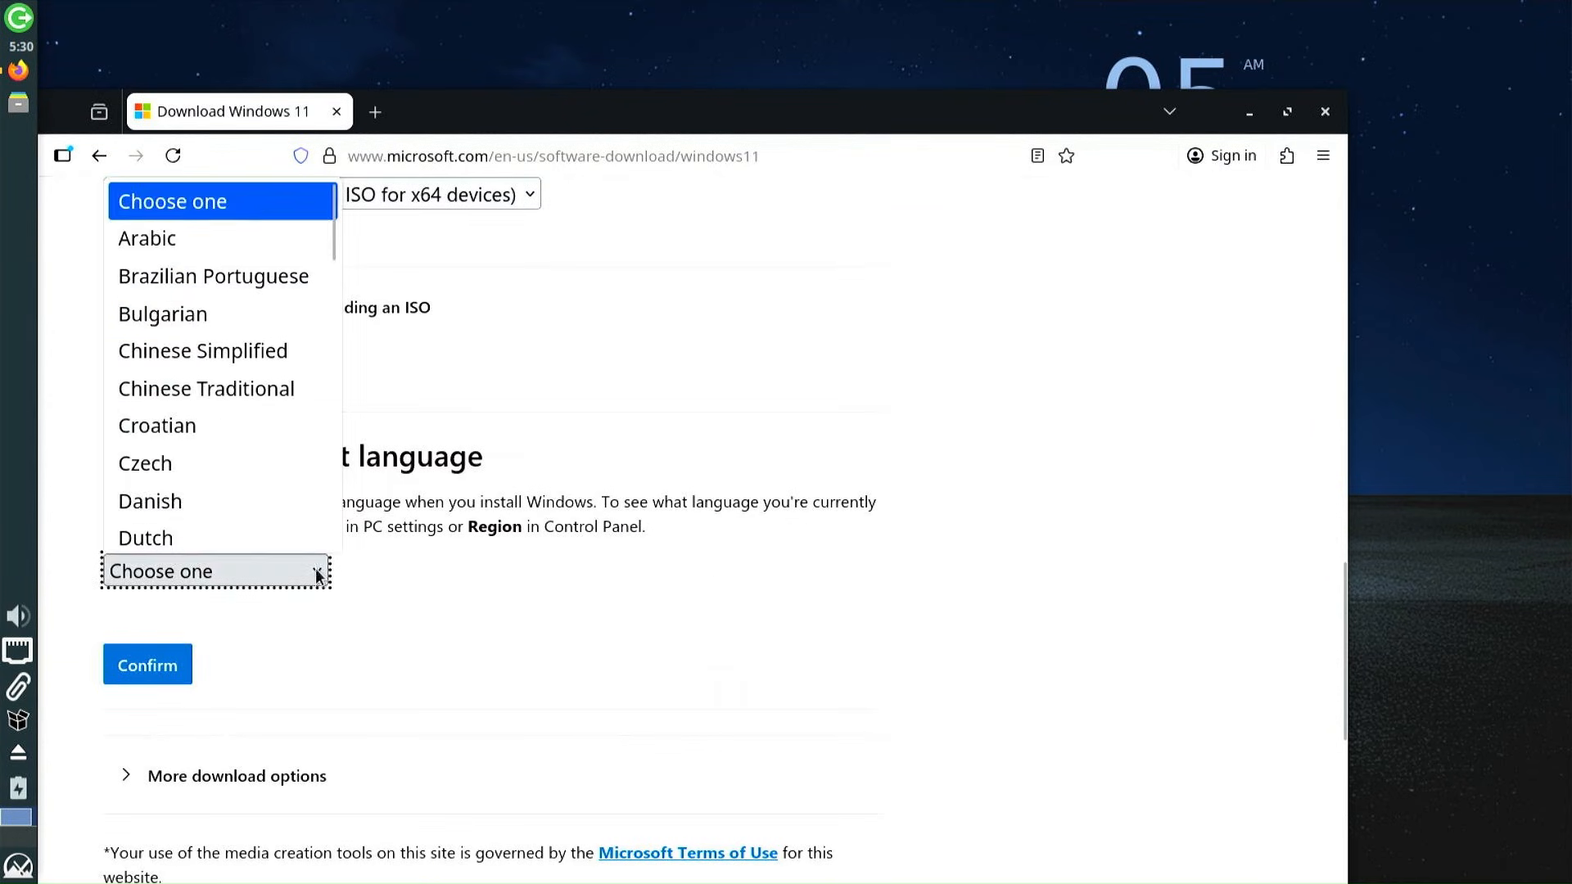
scroll(257, 426, "down", 2)
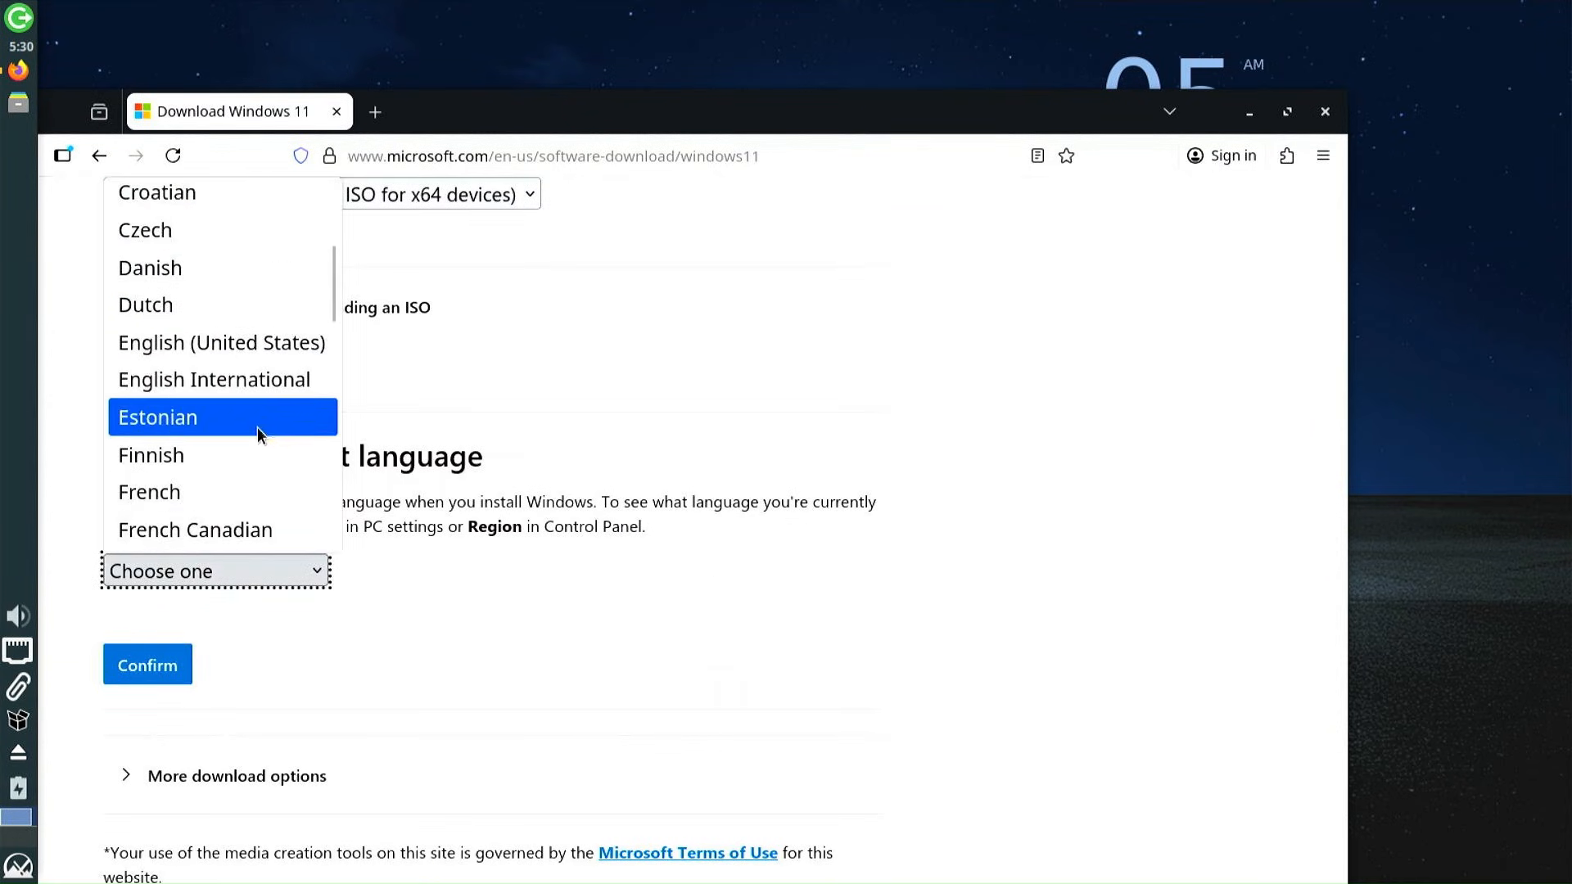
left_click(249, 342)
left_click(152, 663)
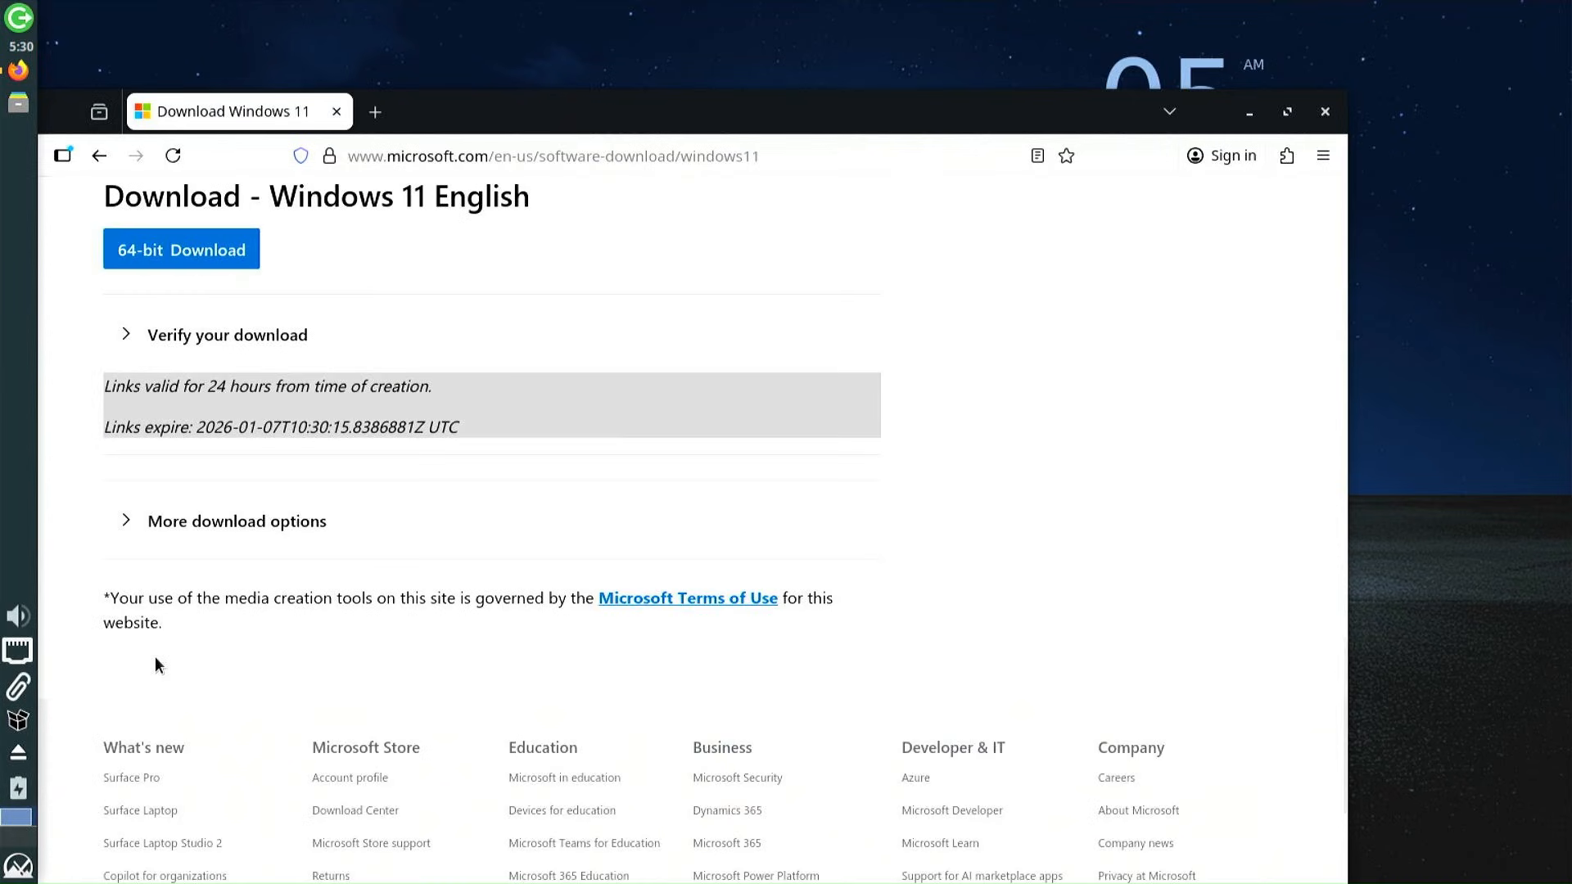
left_click(177, 254)
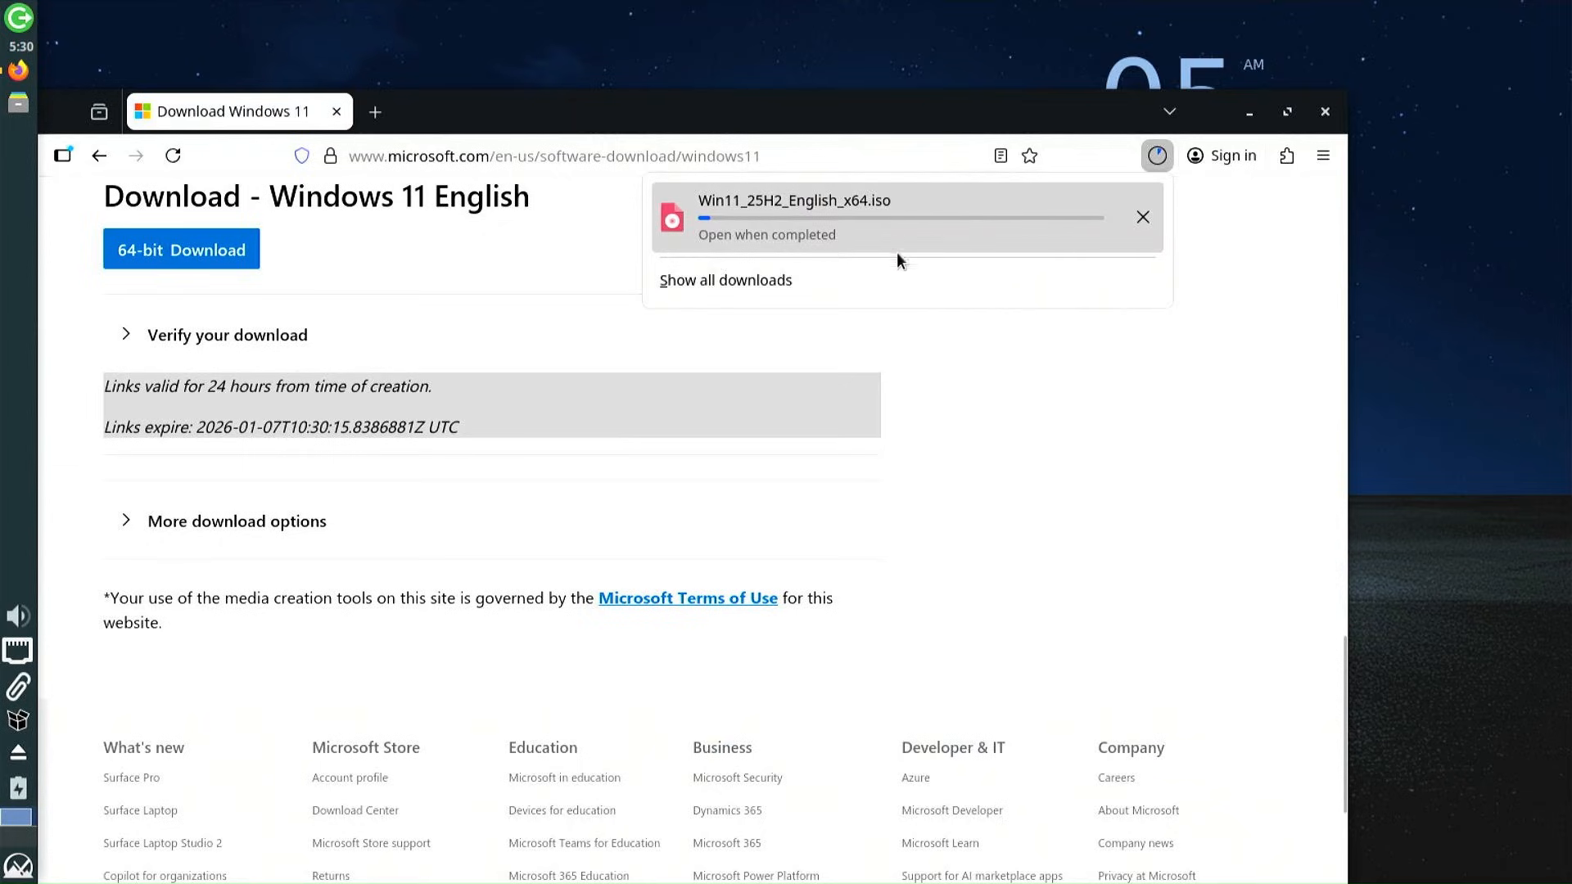
left_click(375, 112)
left_click(645, 160)
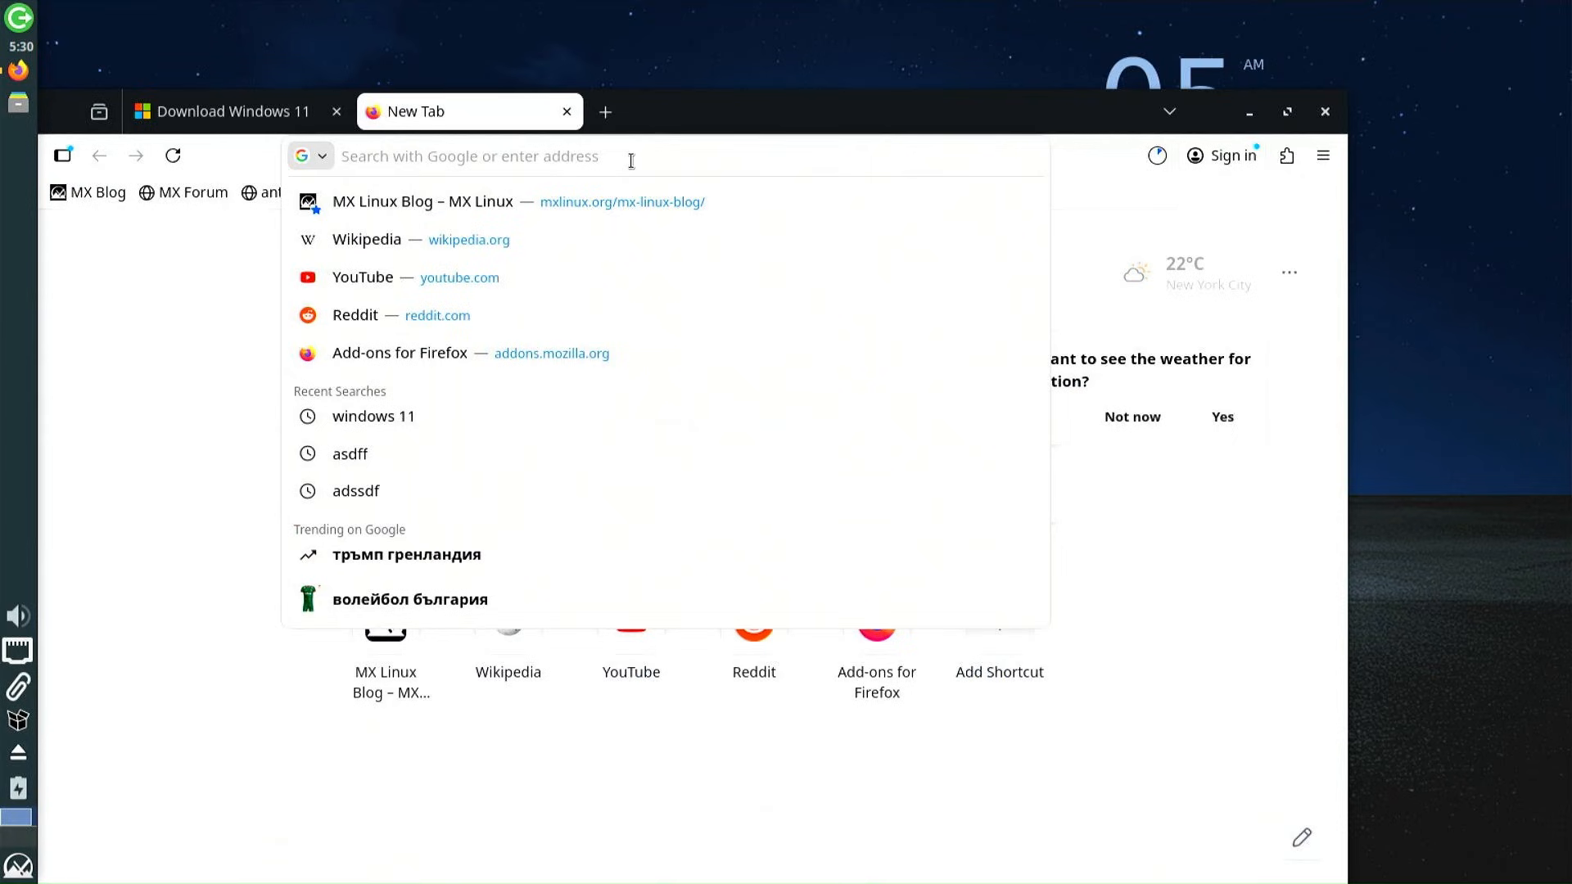
Search grubfm and download grubfm-en_US.7z from a1ive/grub2-filemanager's Development Build release
type("grub")
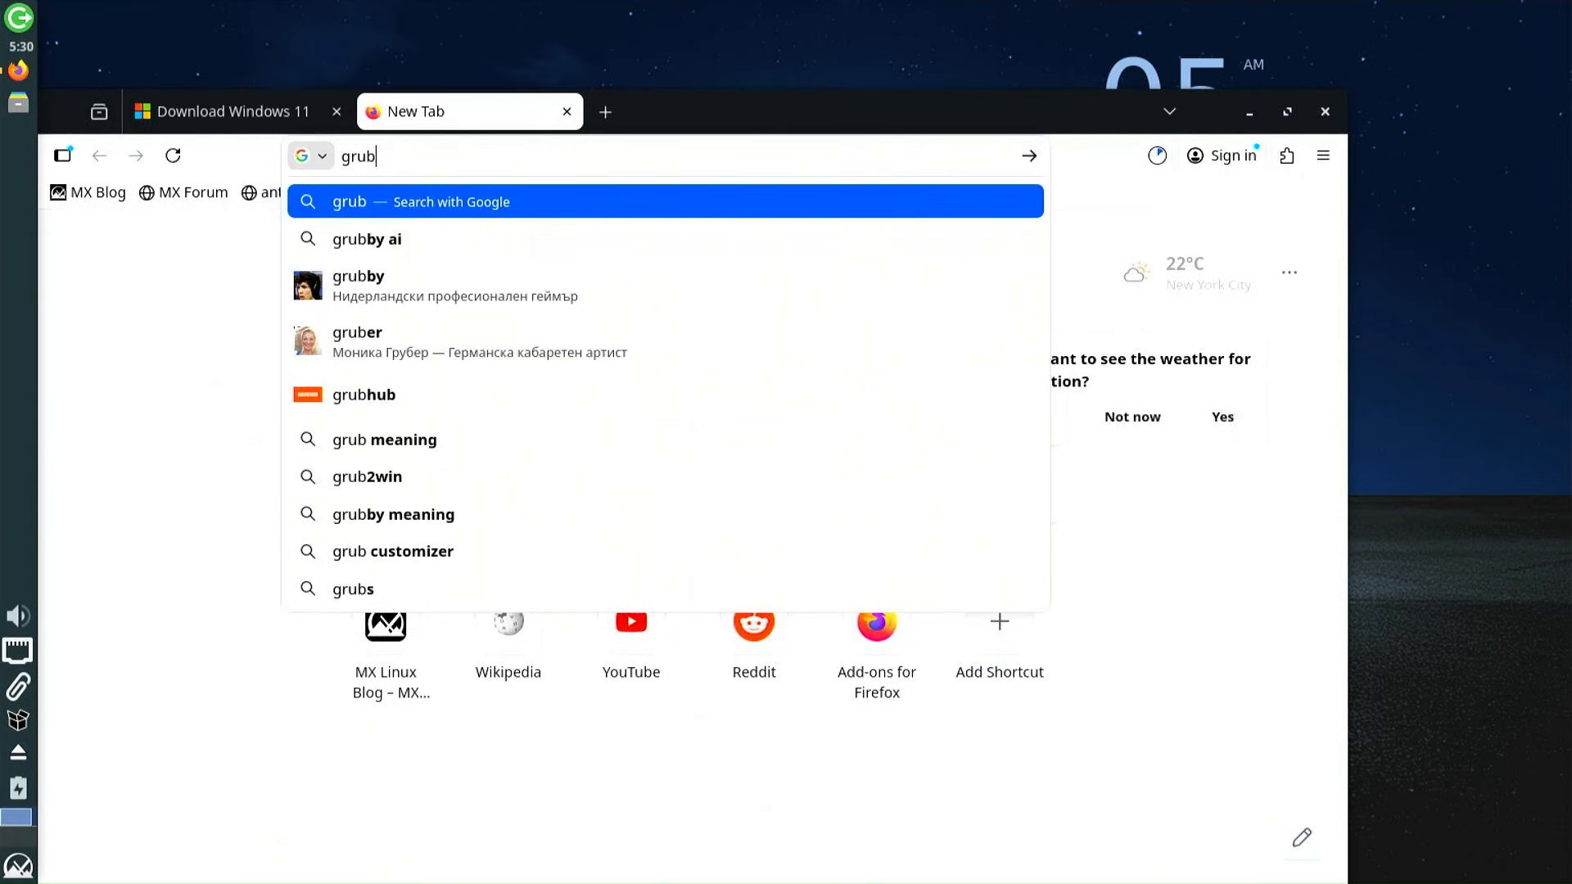
type("fm")
key("Return")
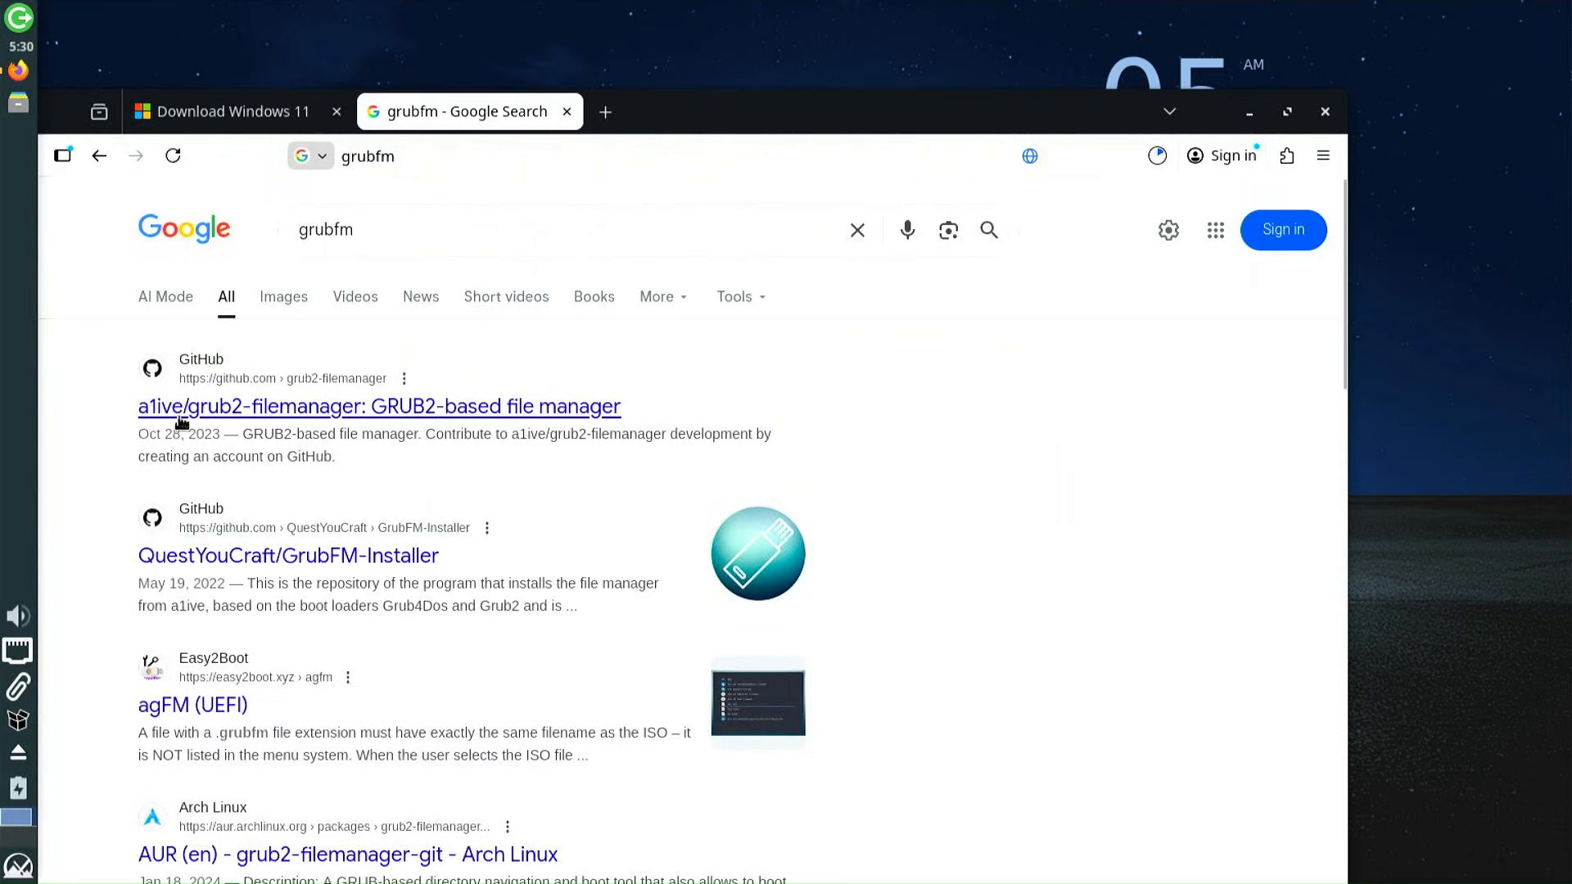
left_click(212, 413)
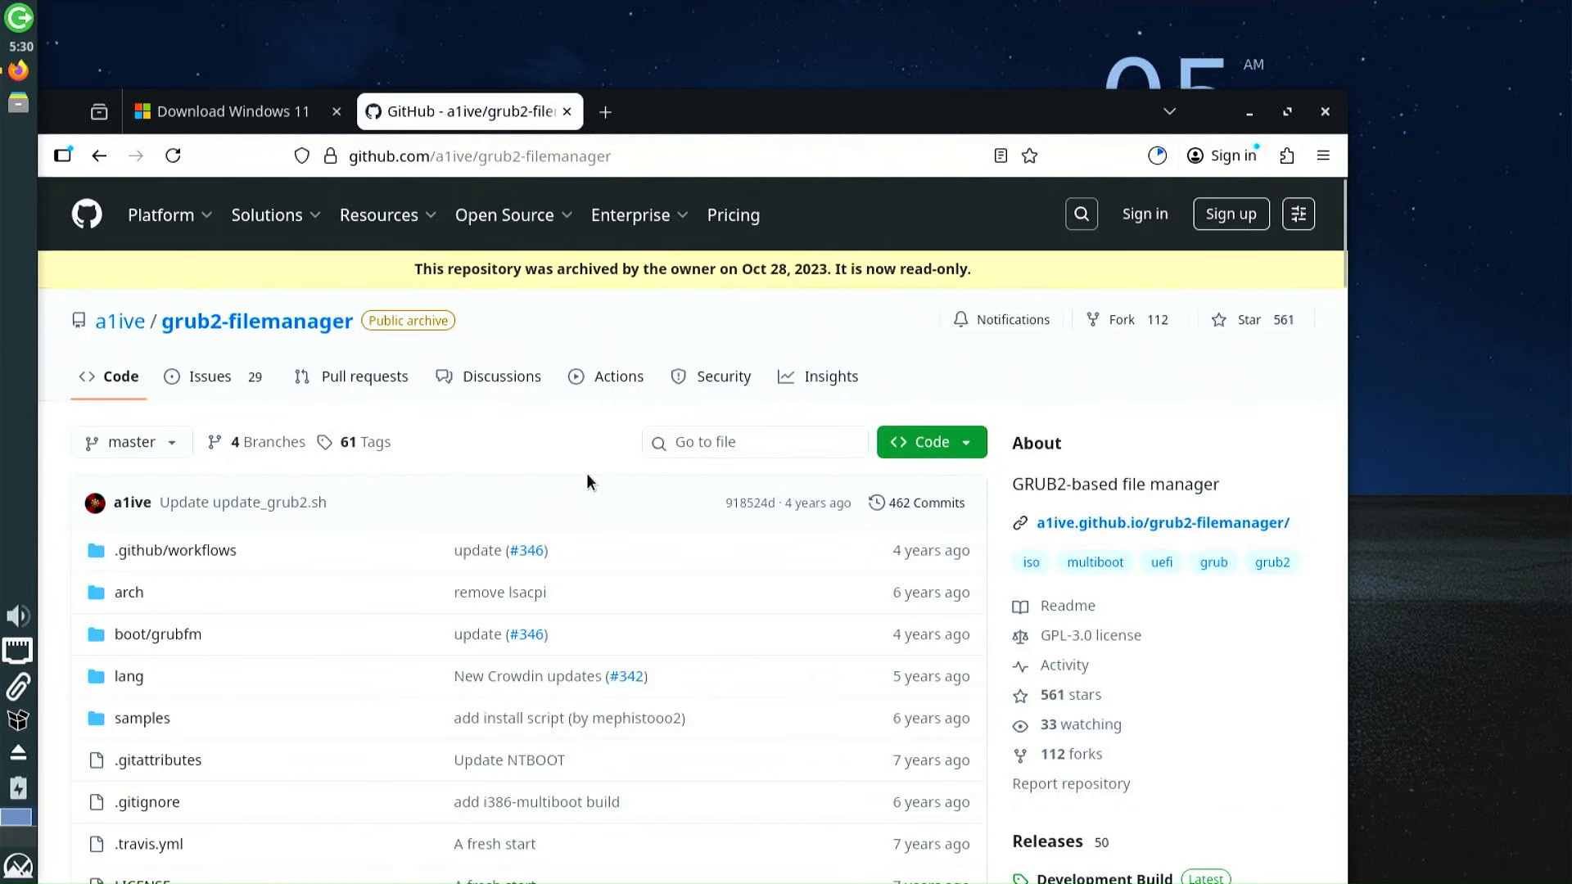
scroll(586, 473, "down", 3)
scroll(586, 478, "down", 2)
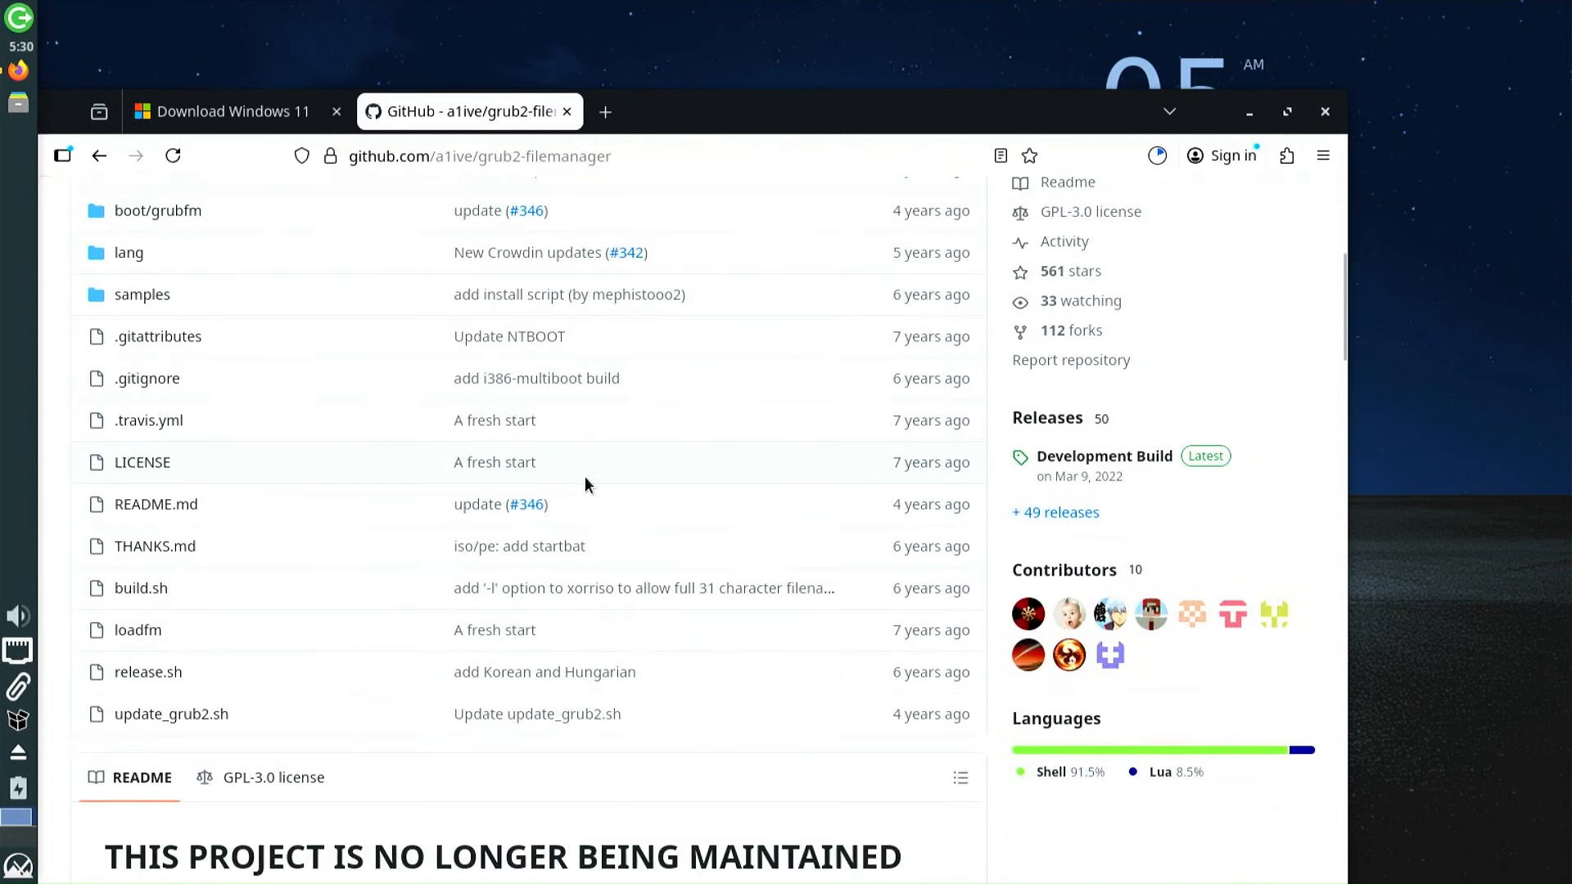
left_click(1199, 462)
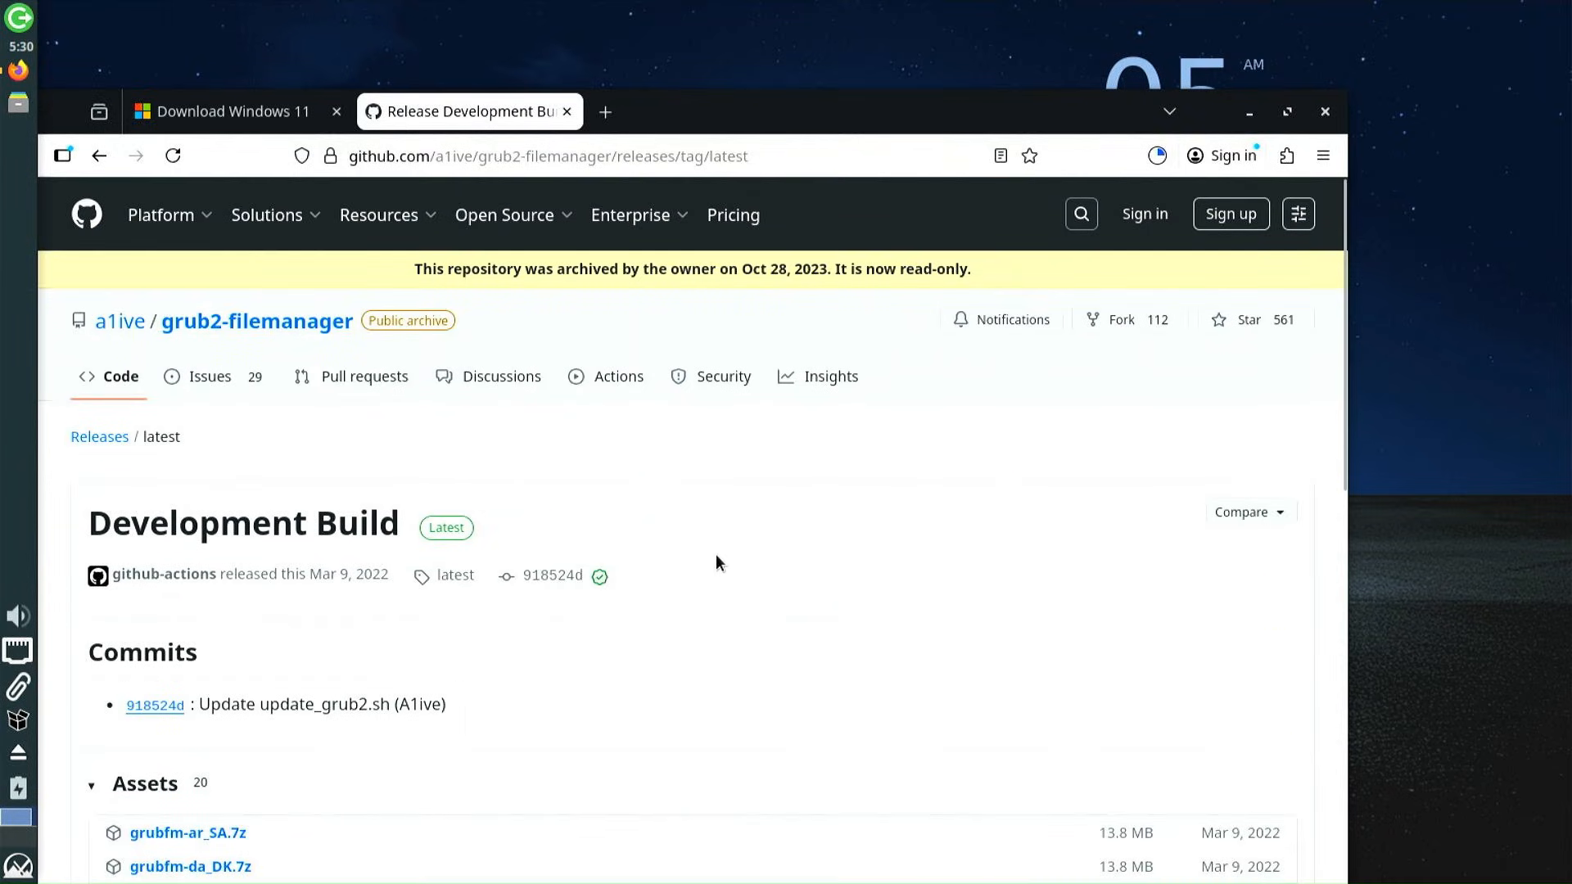
scroll(718, 558, "down", 7)
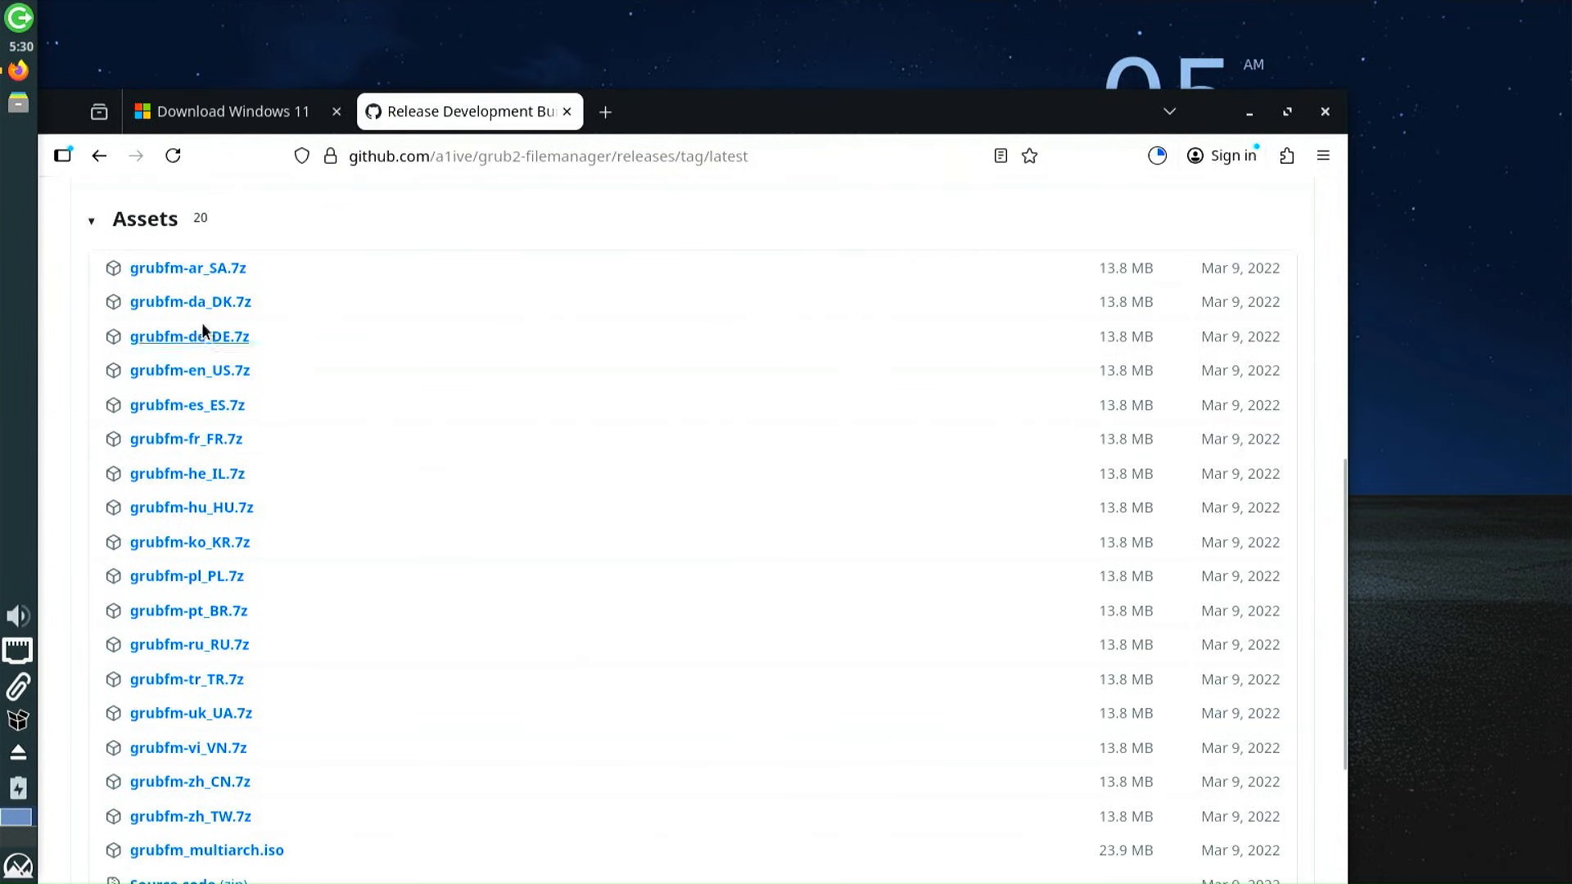
left_click(175, 375)
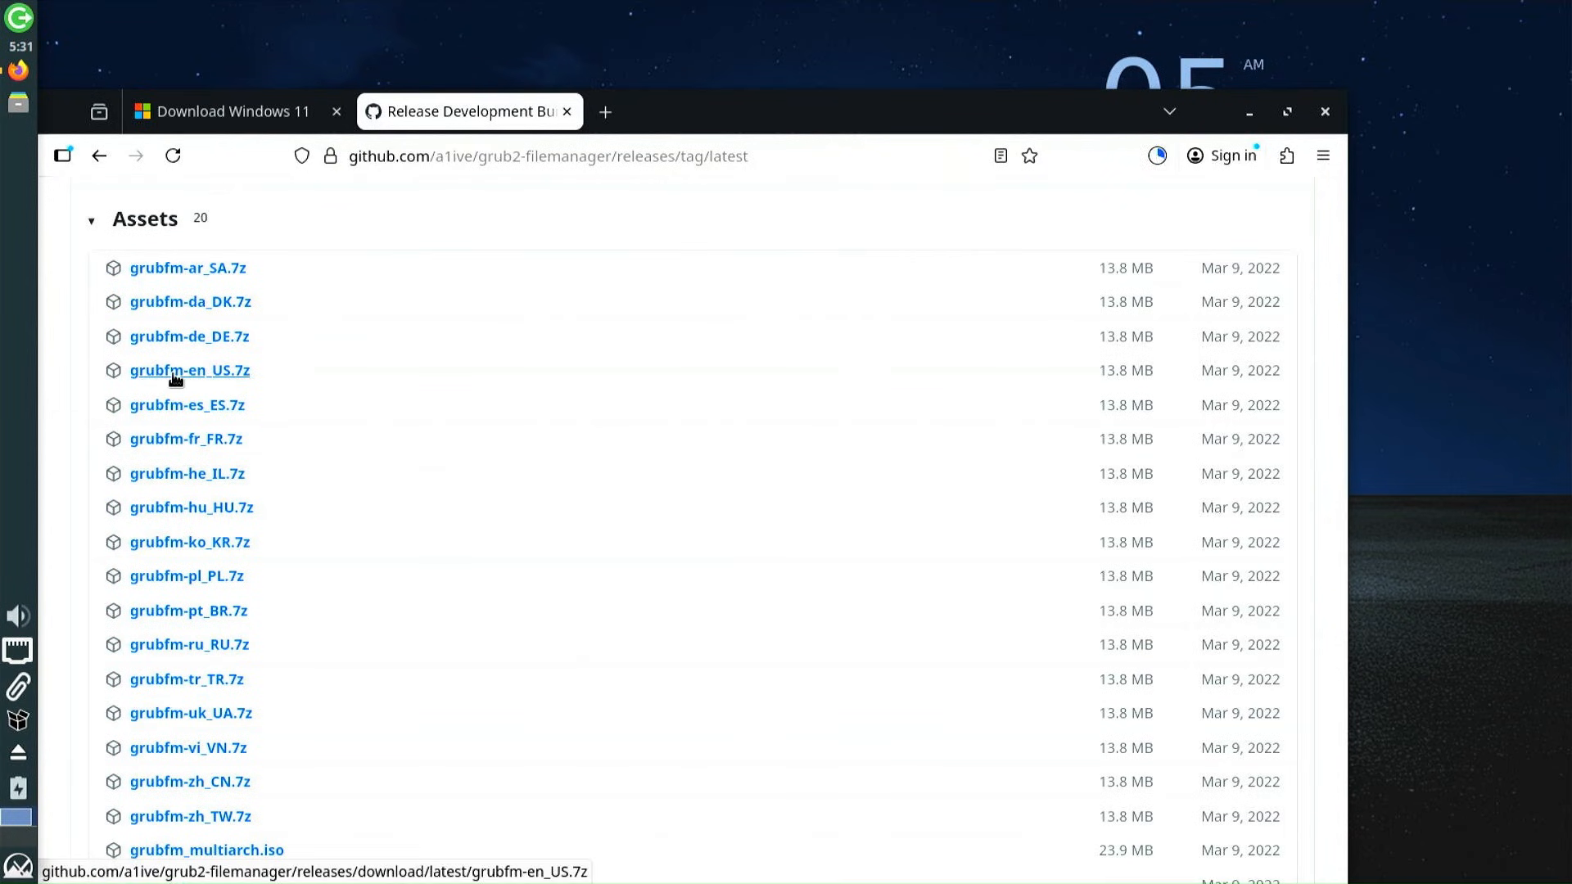
left_click(1150, 164)
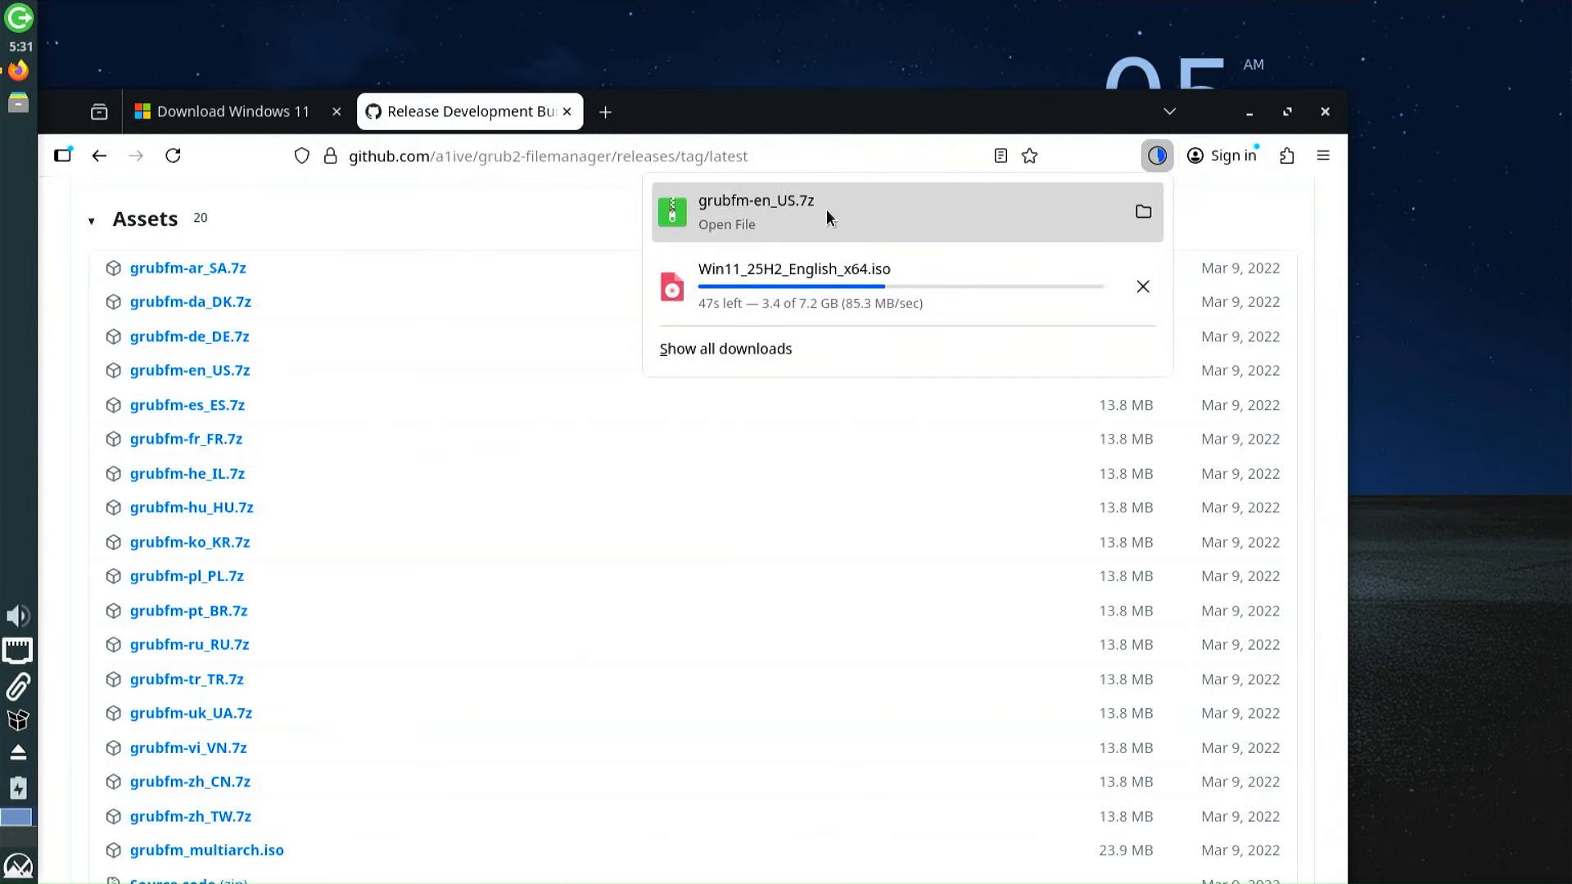
In a new tab, search 'puppy linux' and open the Puppy Linux Home page
left_click(606, 114)
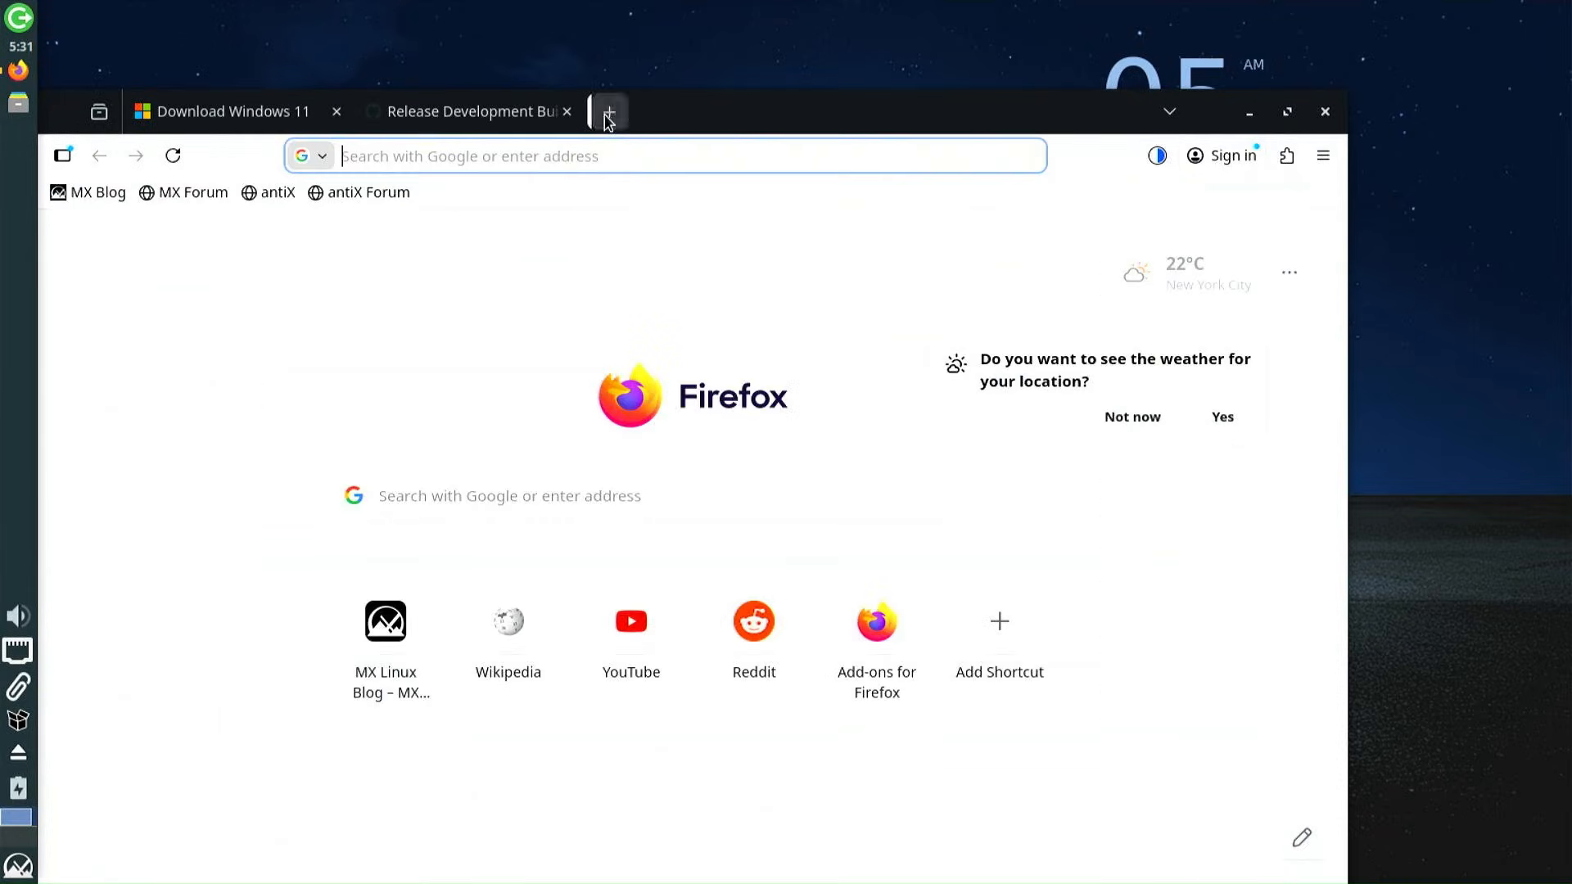
left_click(634, 163)
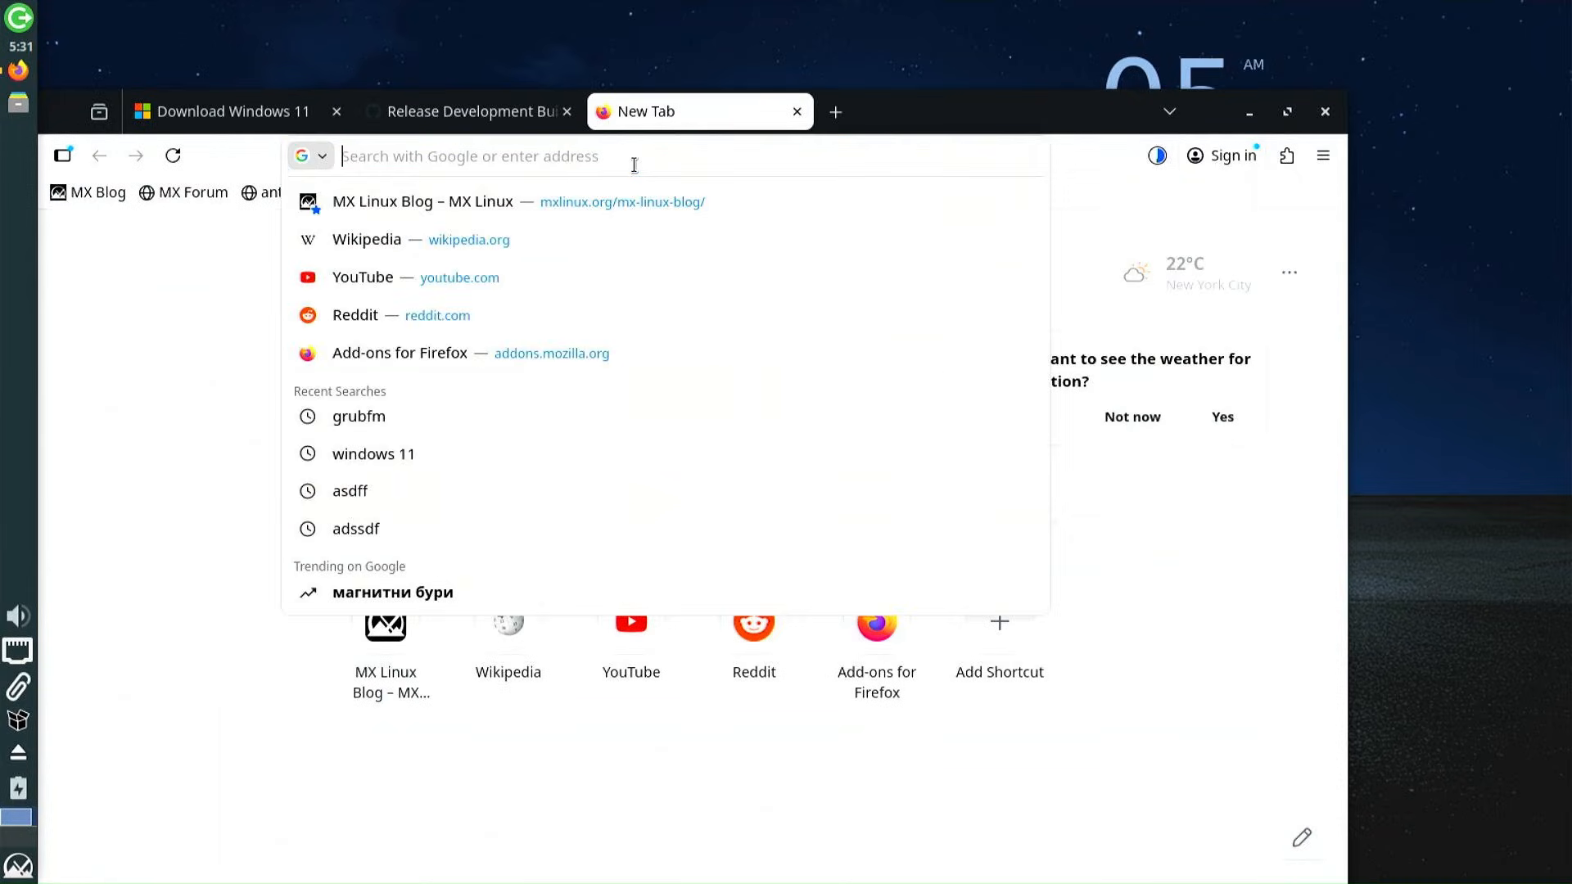
type("puppy")
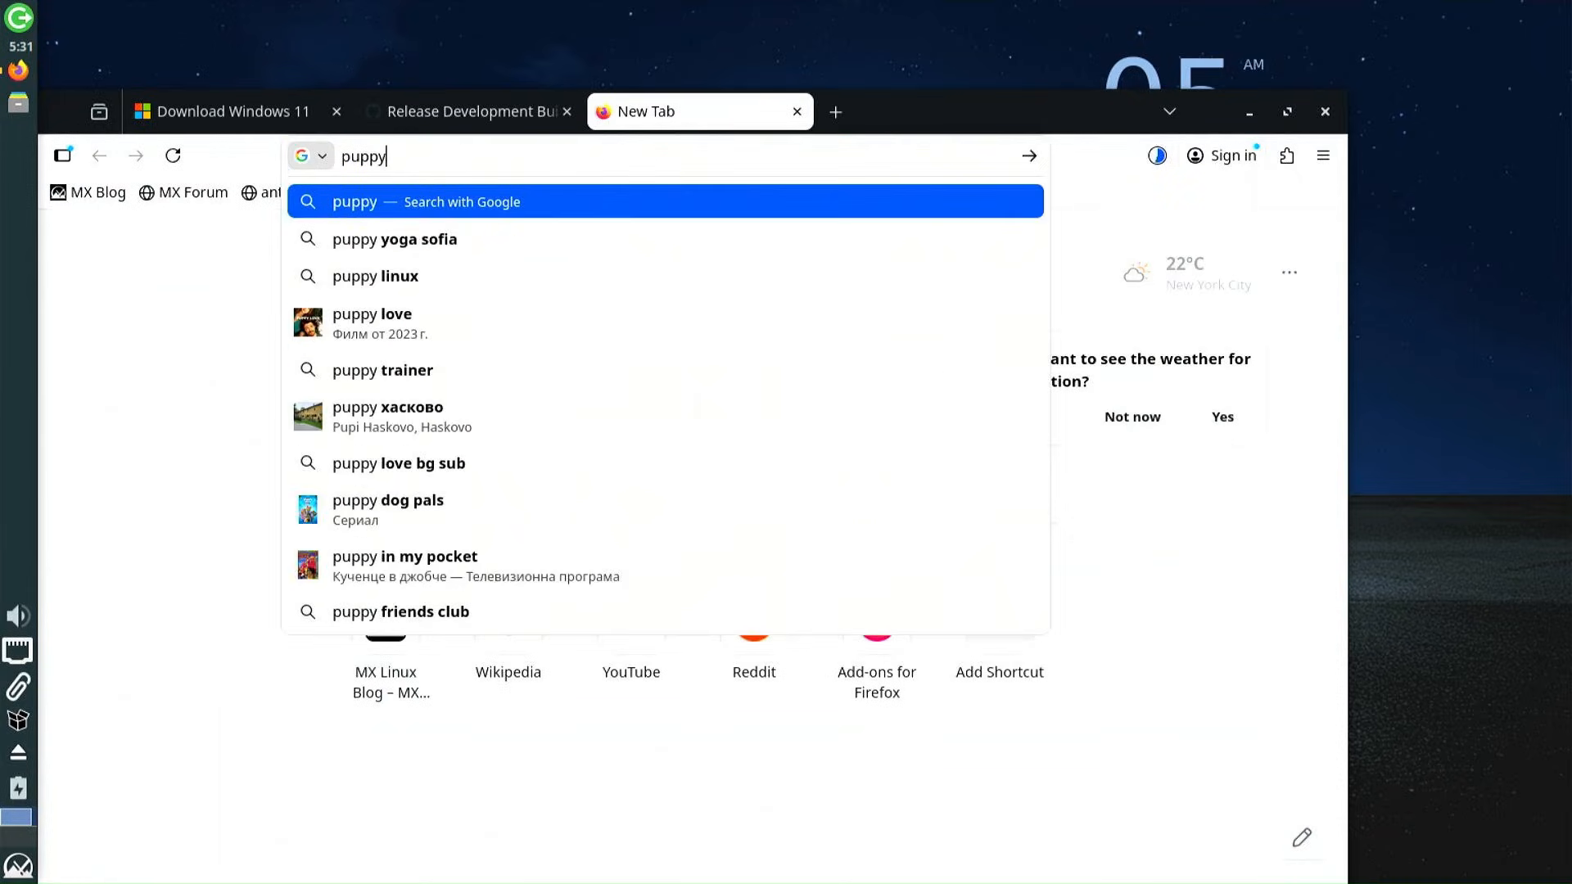
type(" linux")
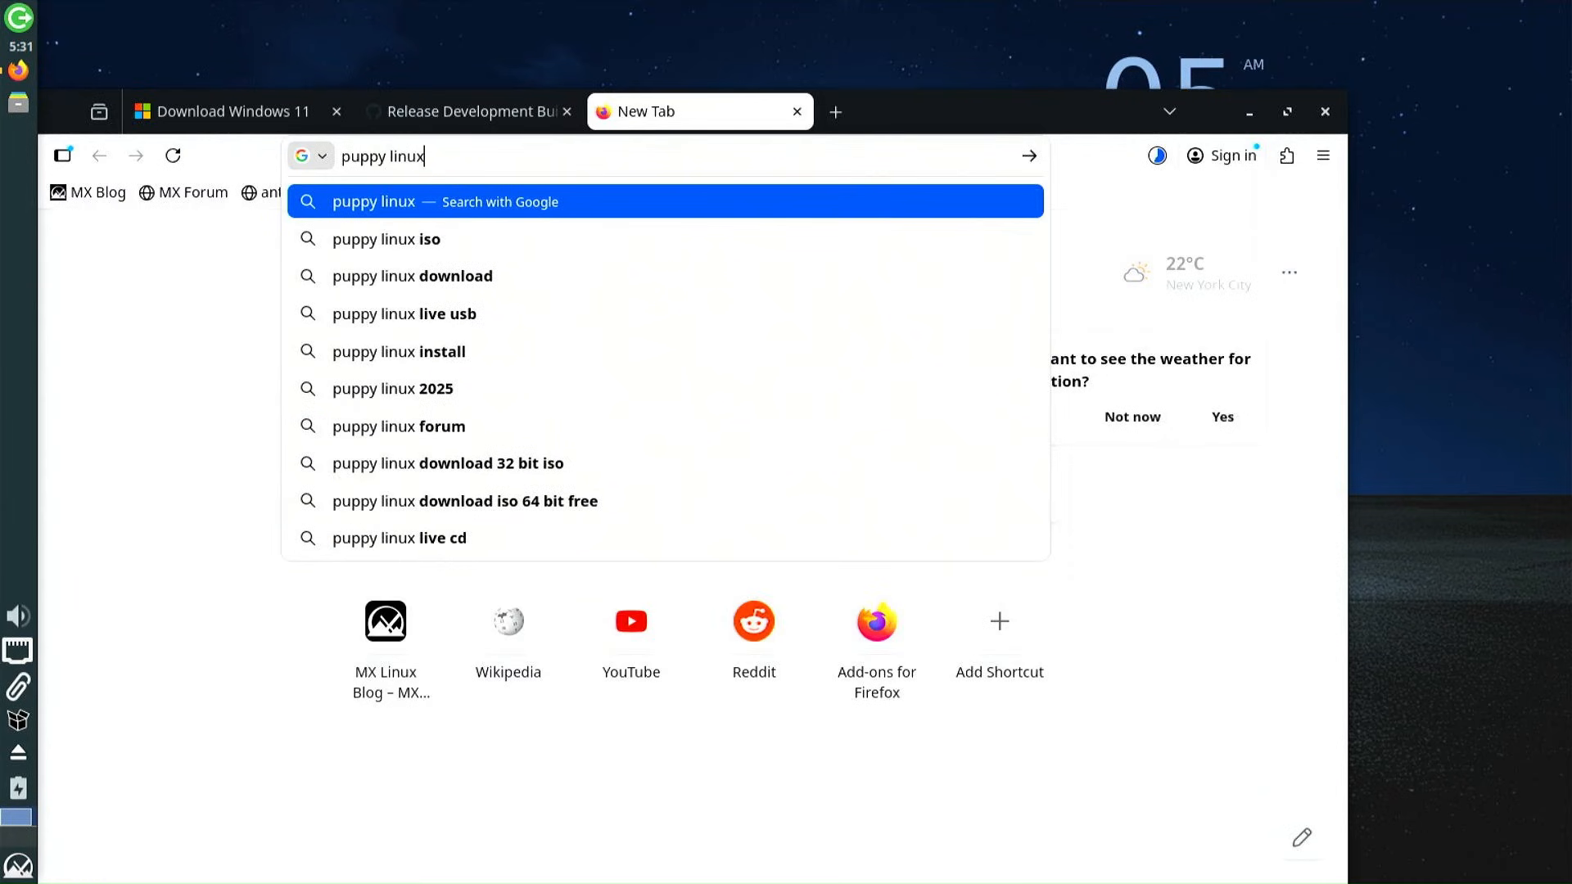
key("Return")
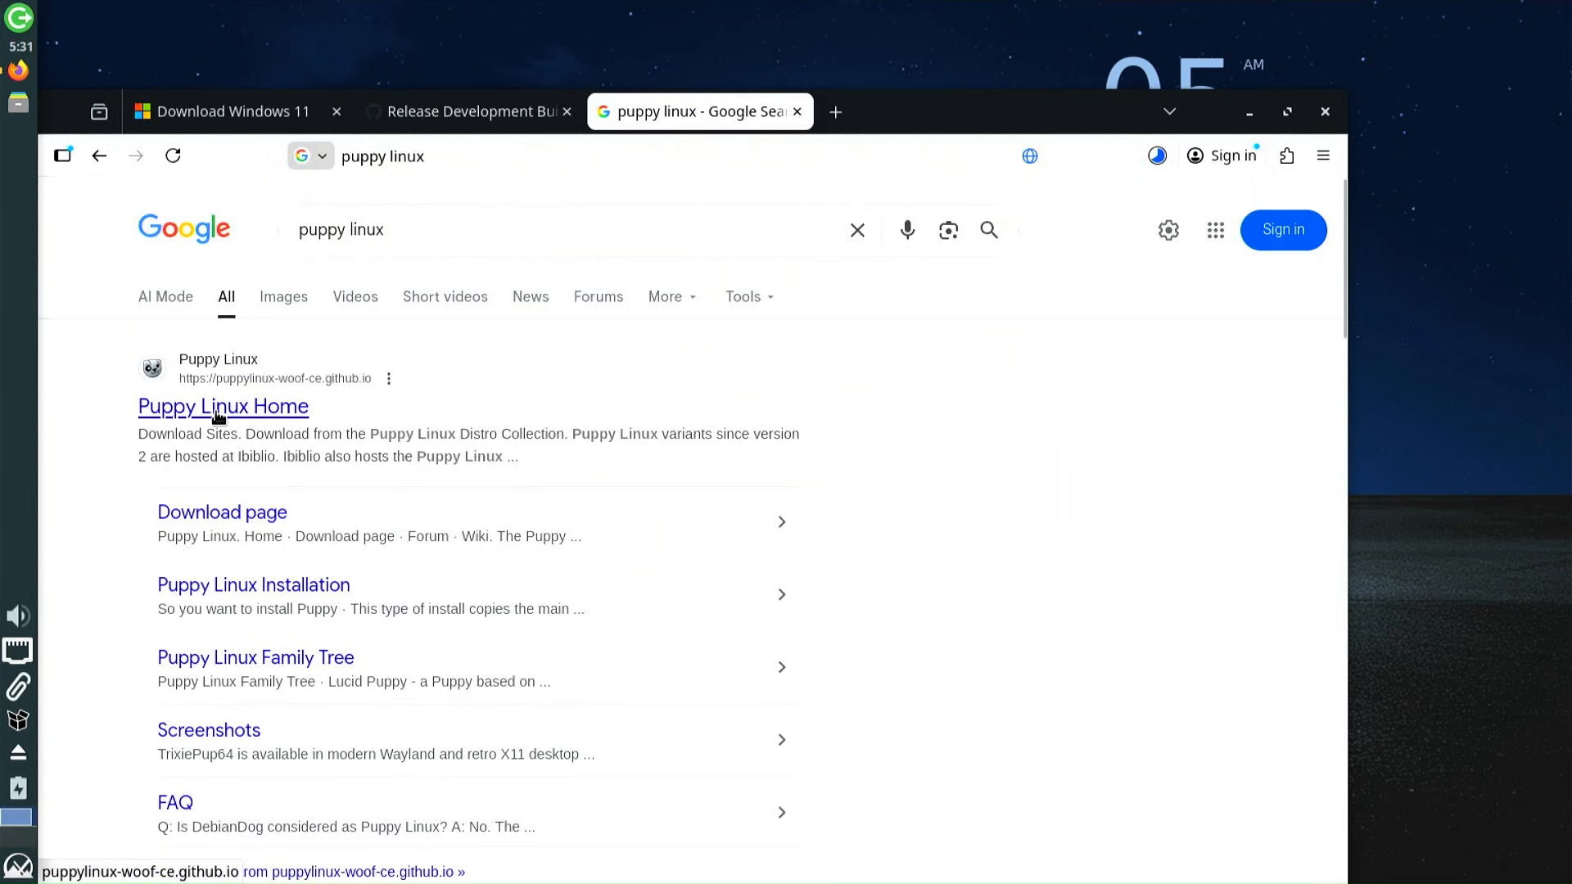
left_click(188, 409)
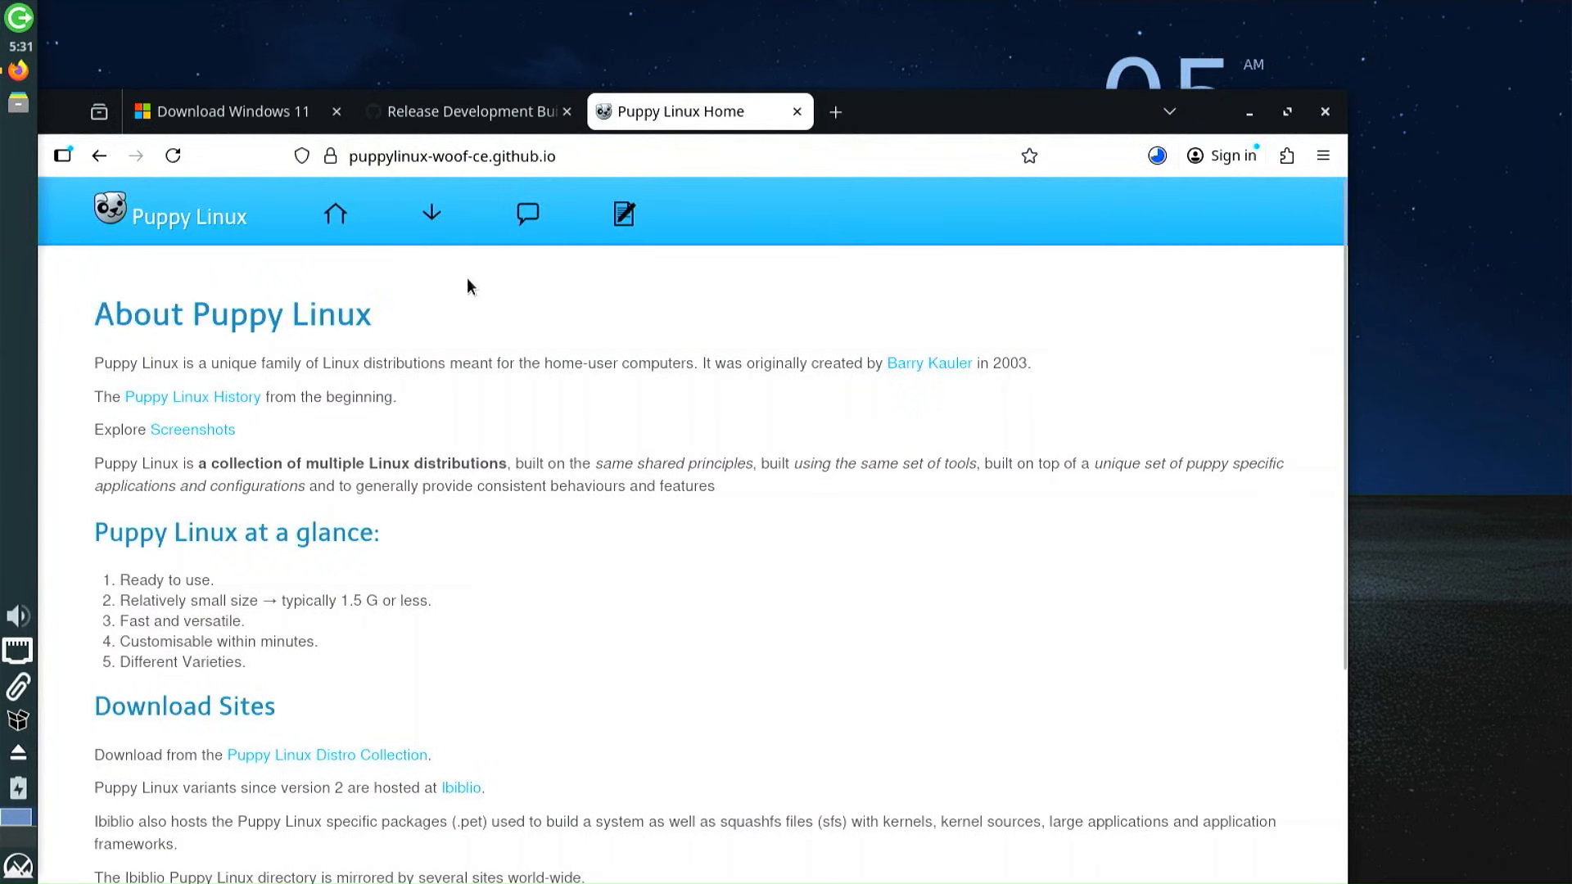
Open the TrixiePup64-Wayland files on SourceForge and download TrixiePup64-Wayland-2510-251201.iso
left_click(431, 217)
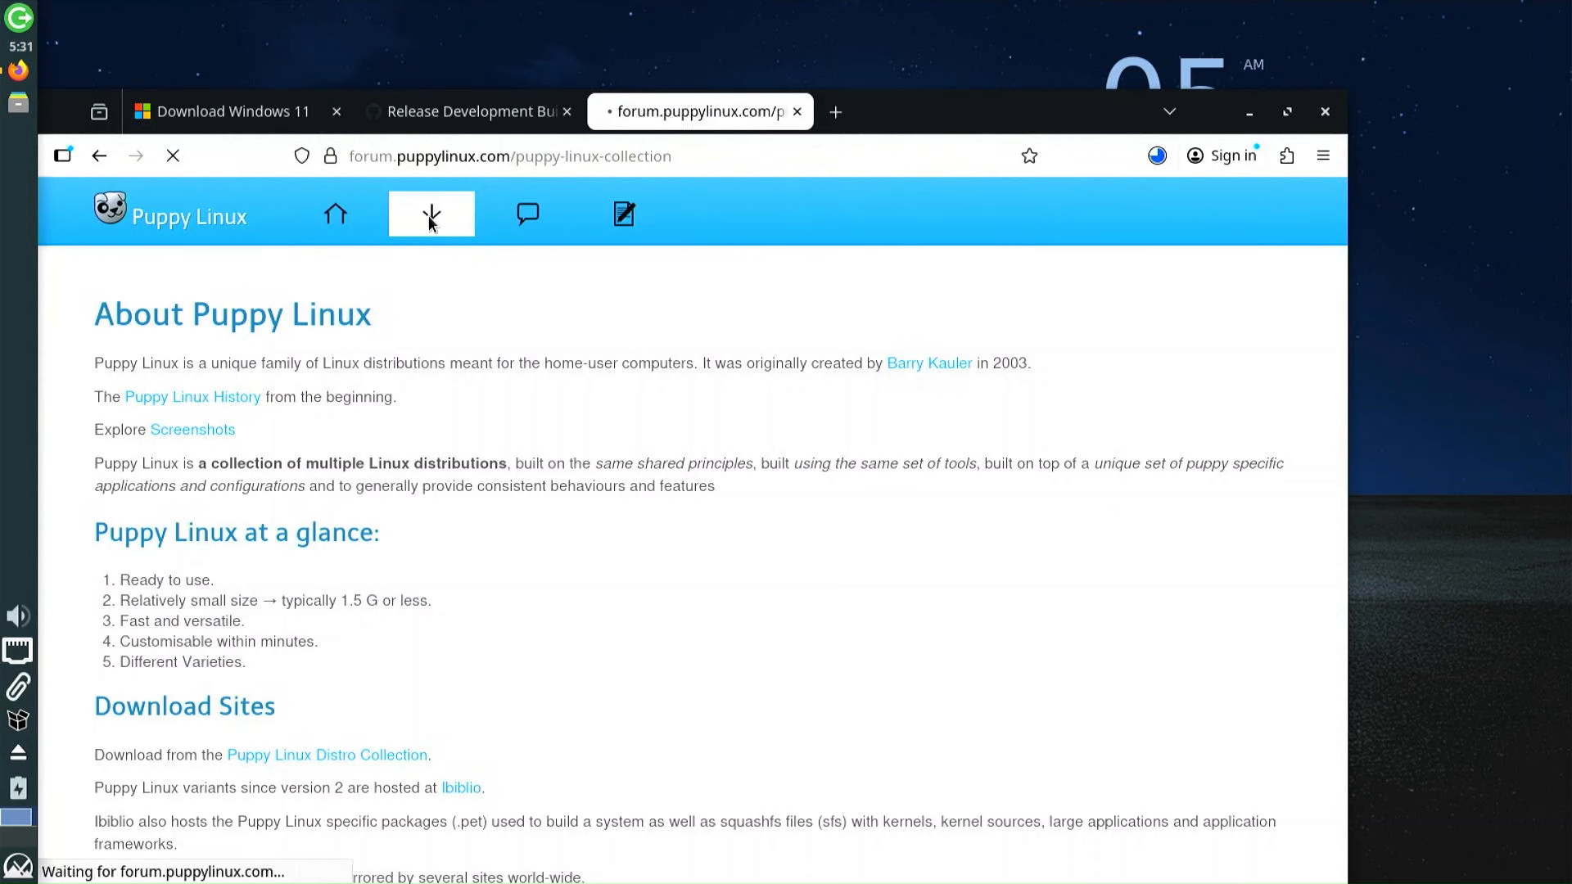
scroll(552, 336, "down", 2)
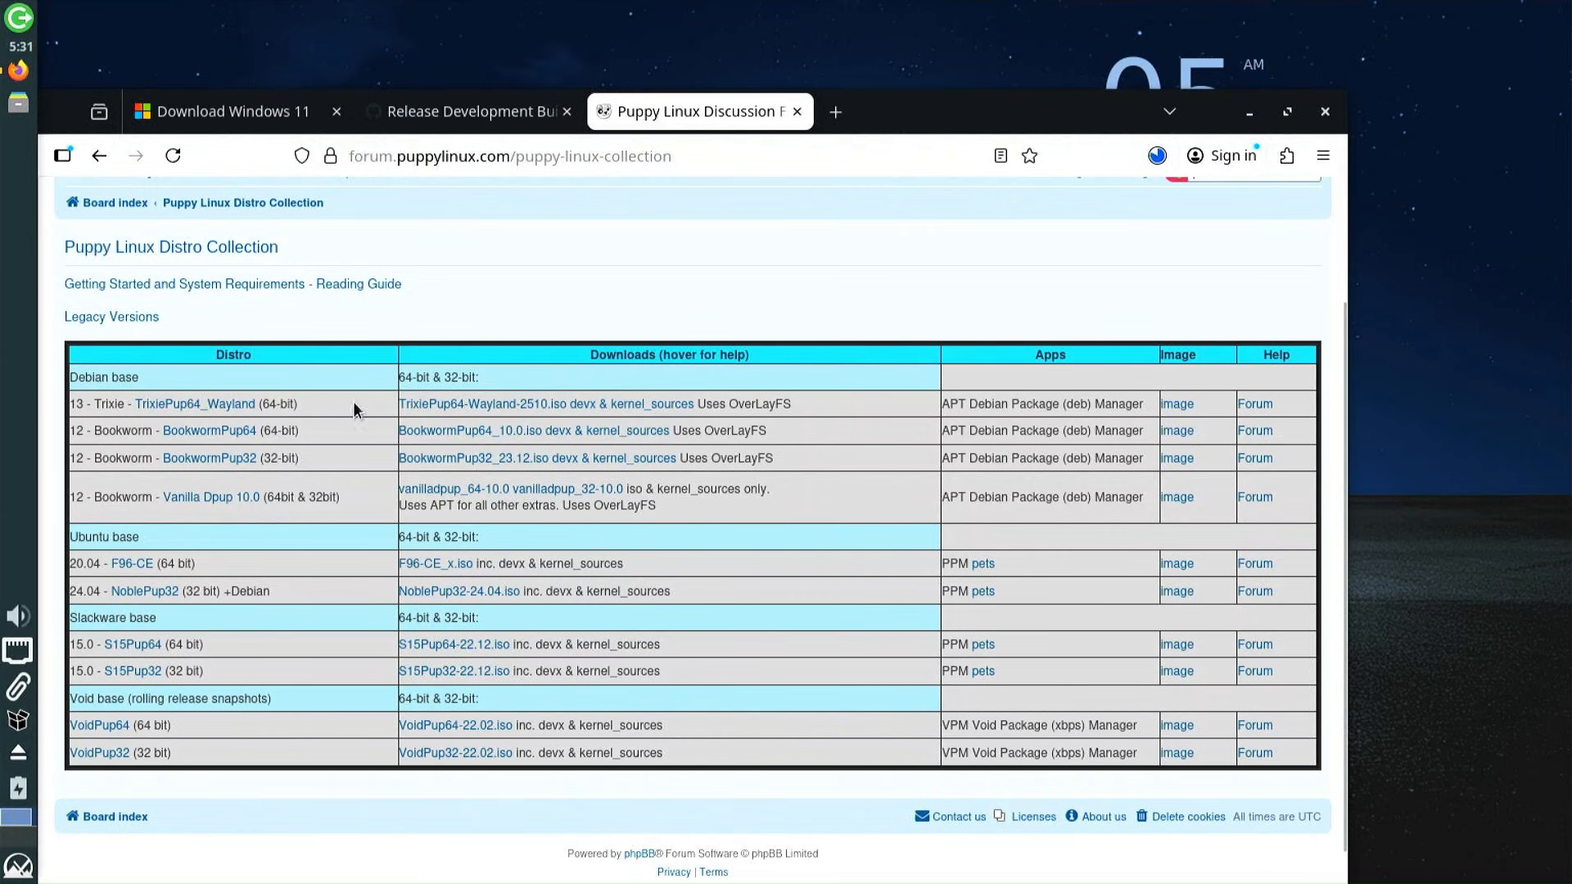
left_click(587, 405)
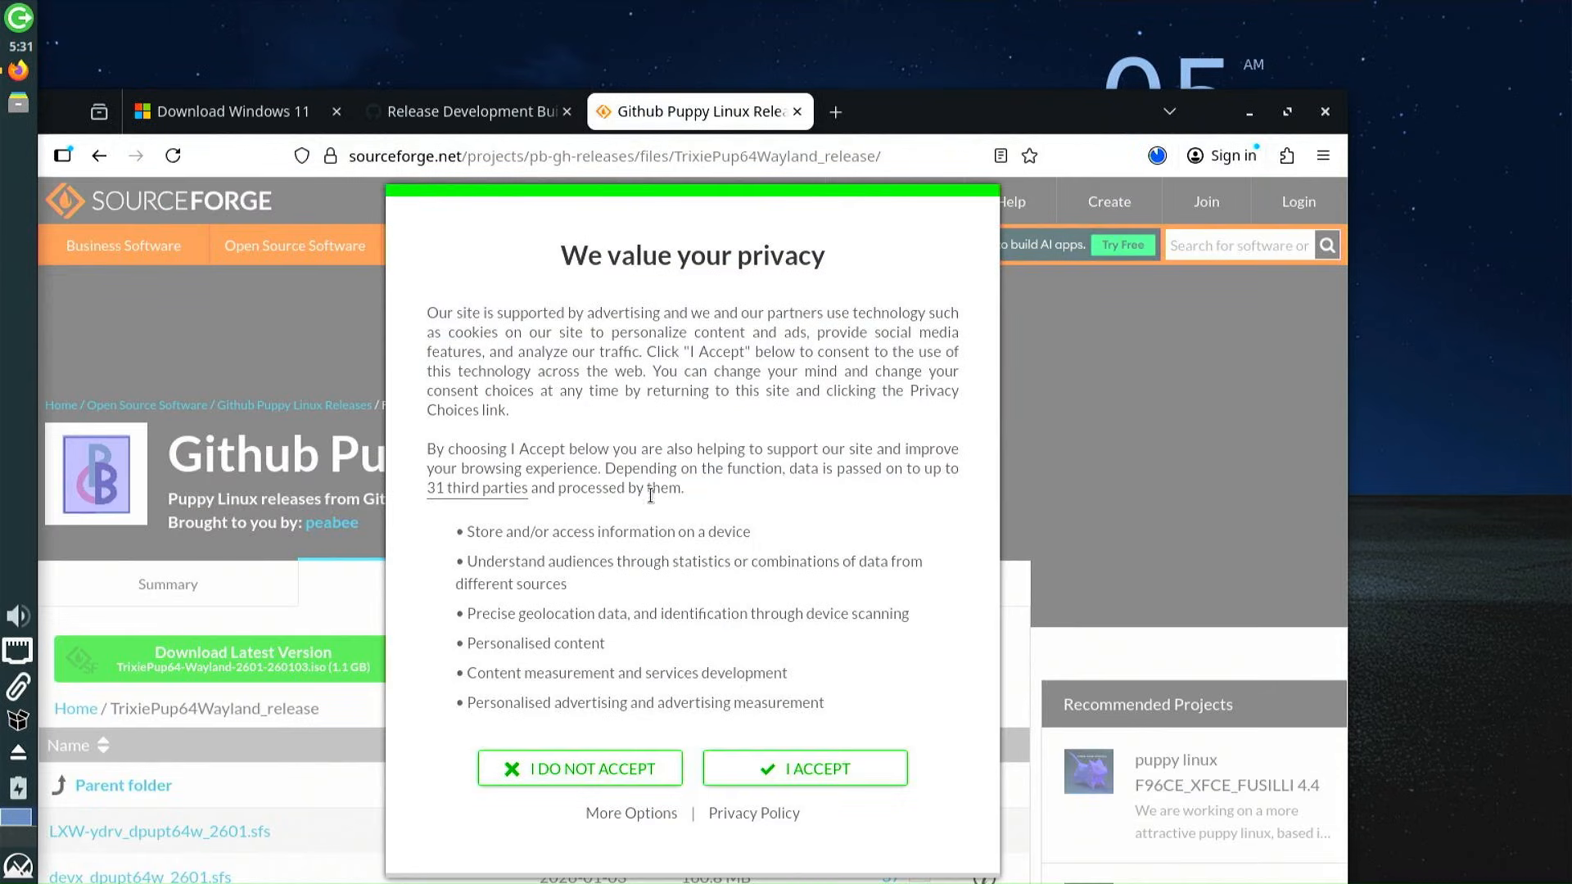
left_click(874, 776)
scroll(856, 773, "down", 3)
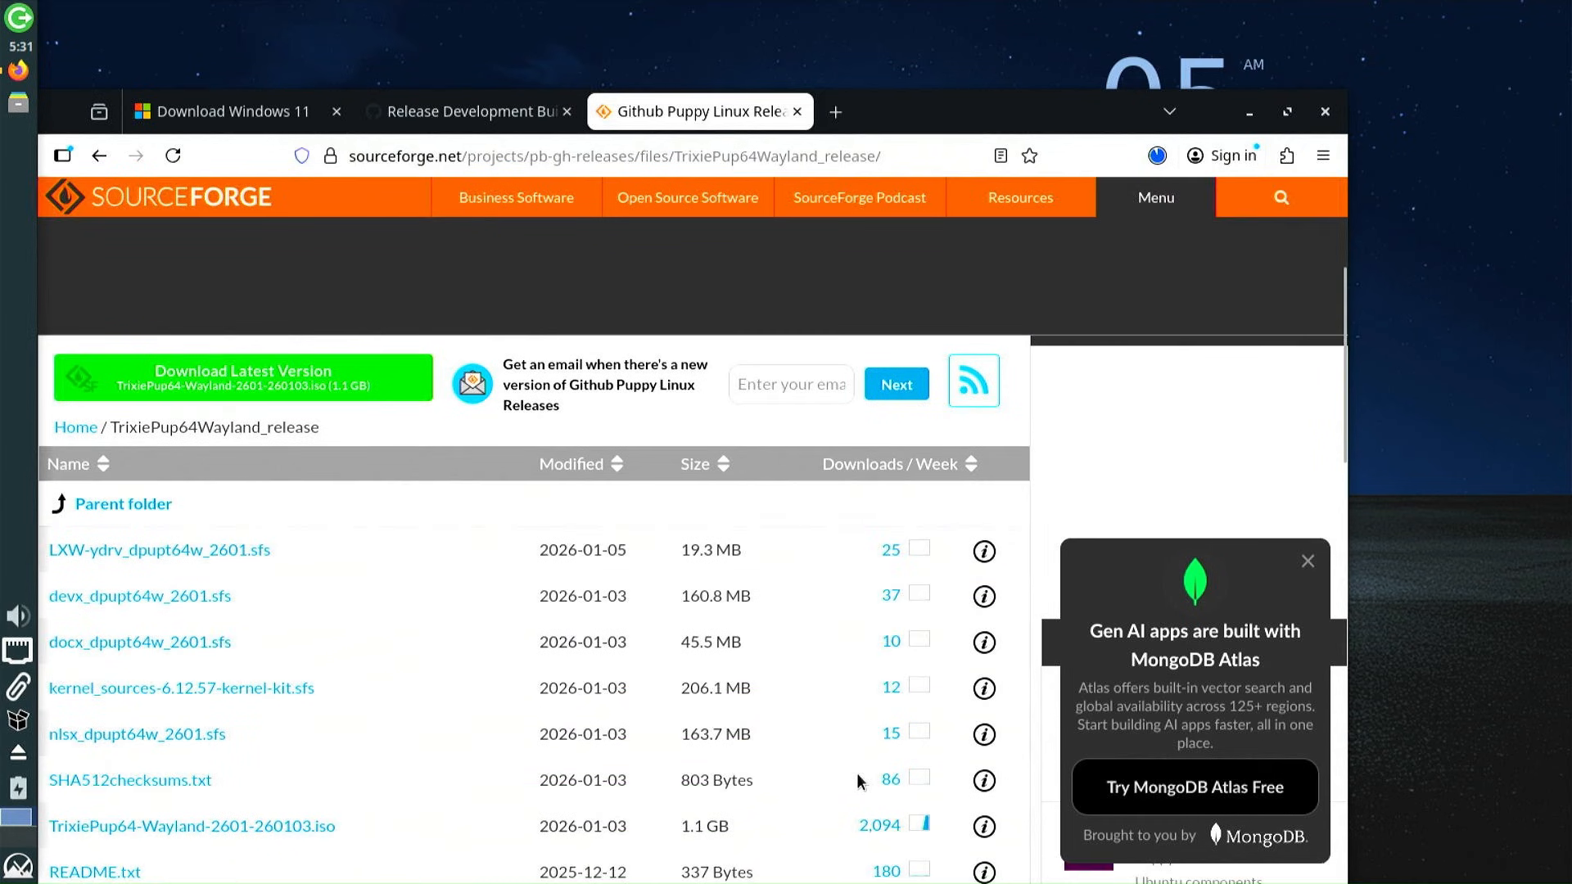
scroll(856, 772, "down", 2)
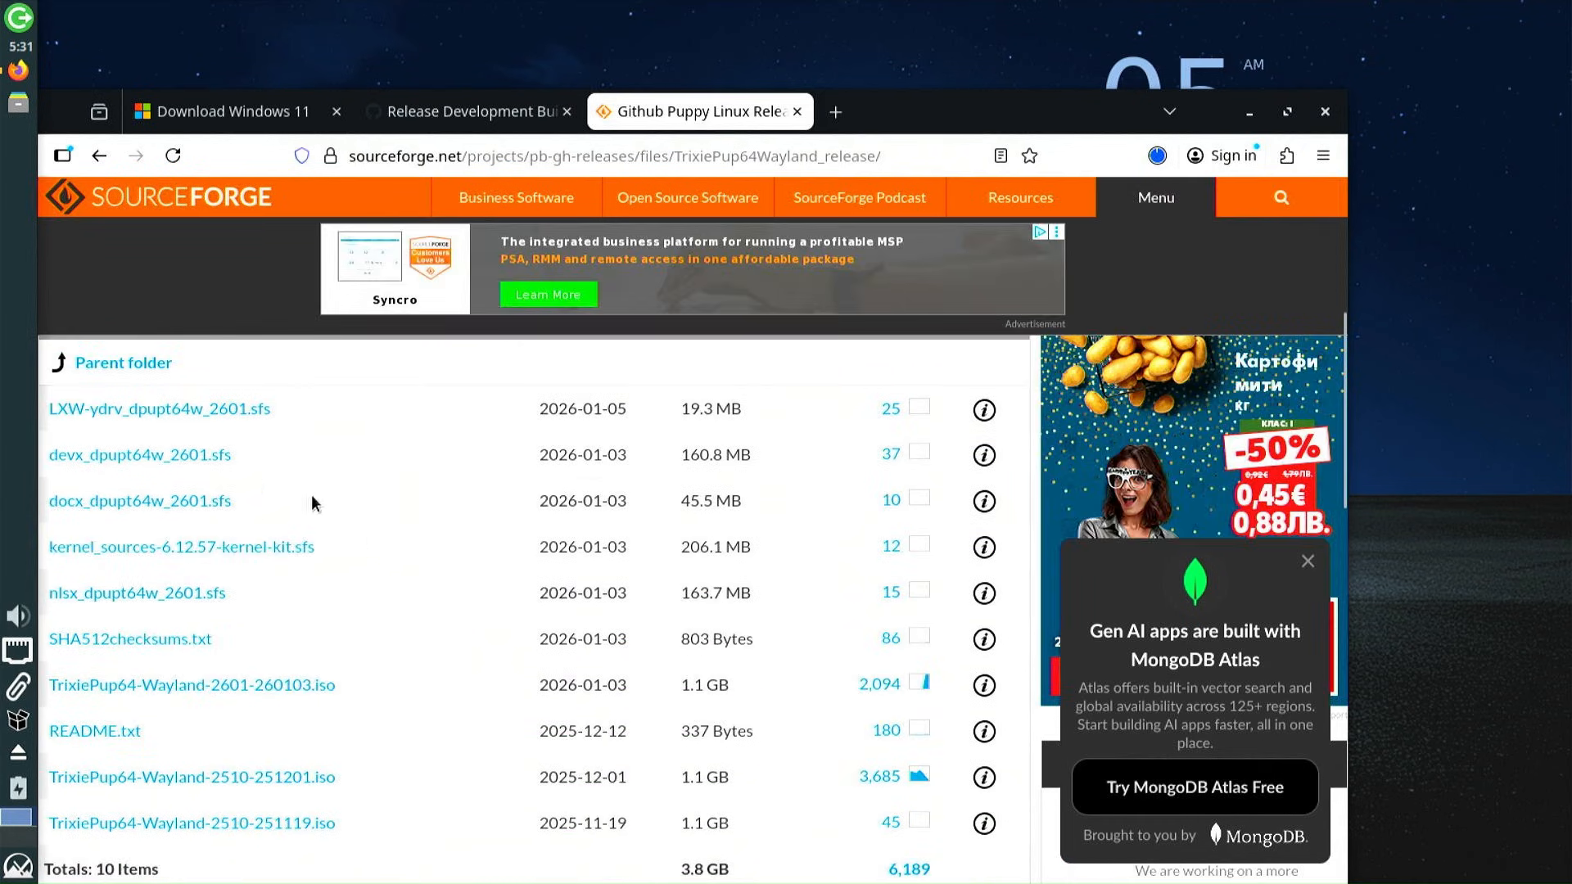
scroll(270, 547, "down", 2)
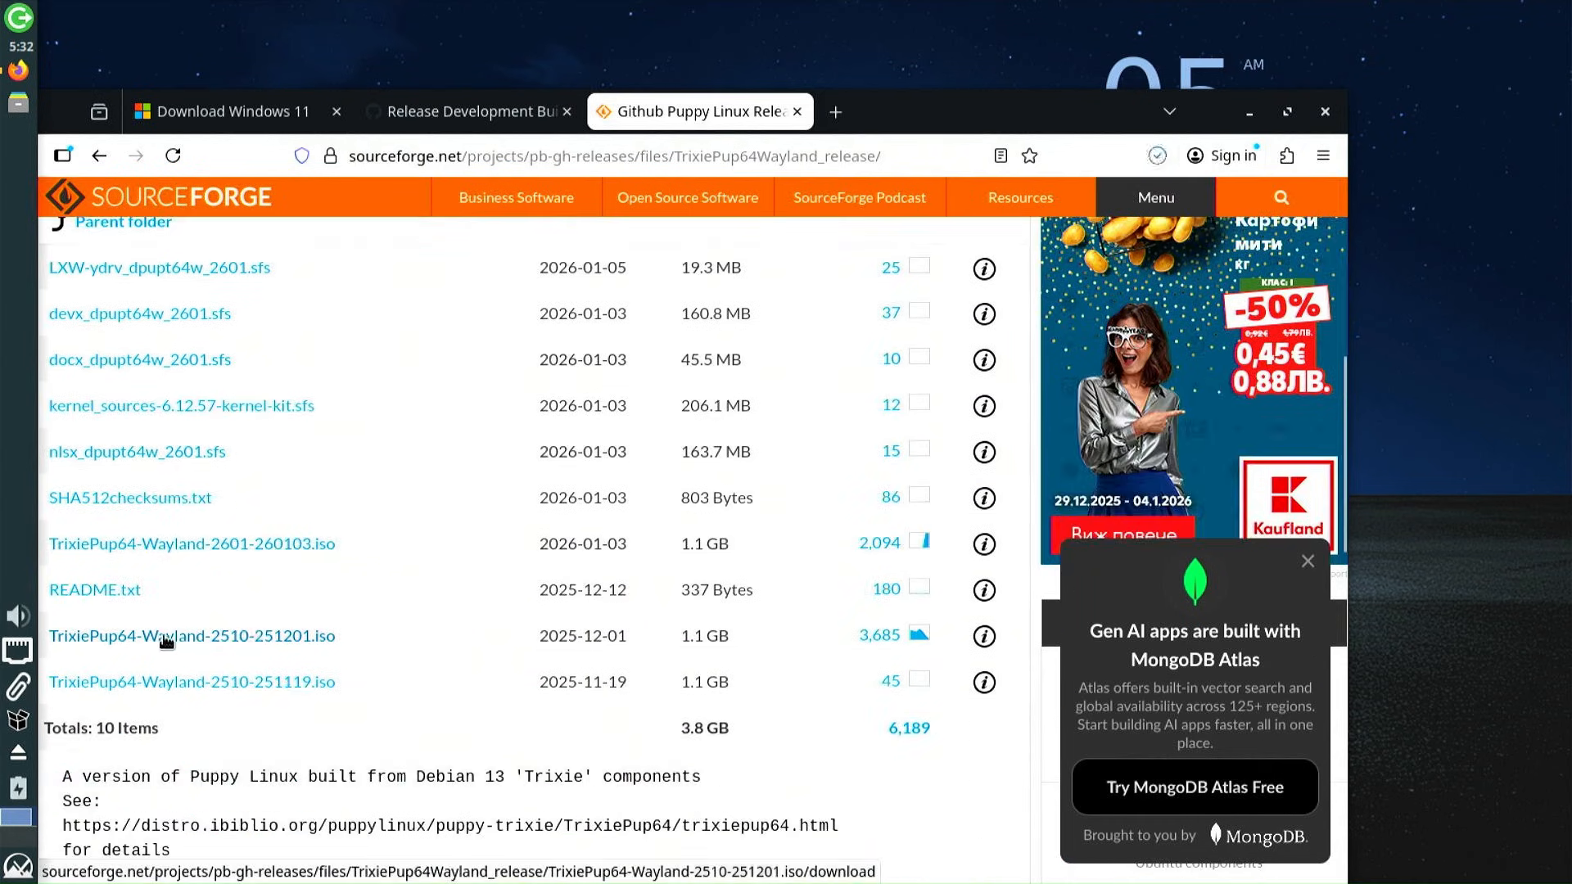
left_click(290, 645)
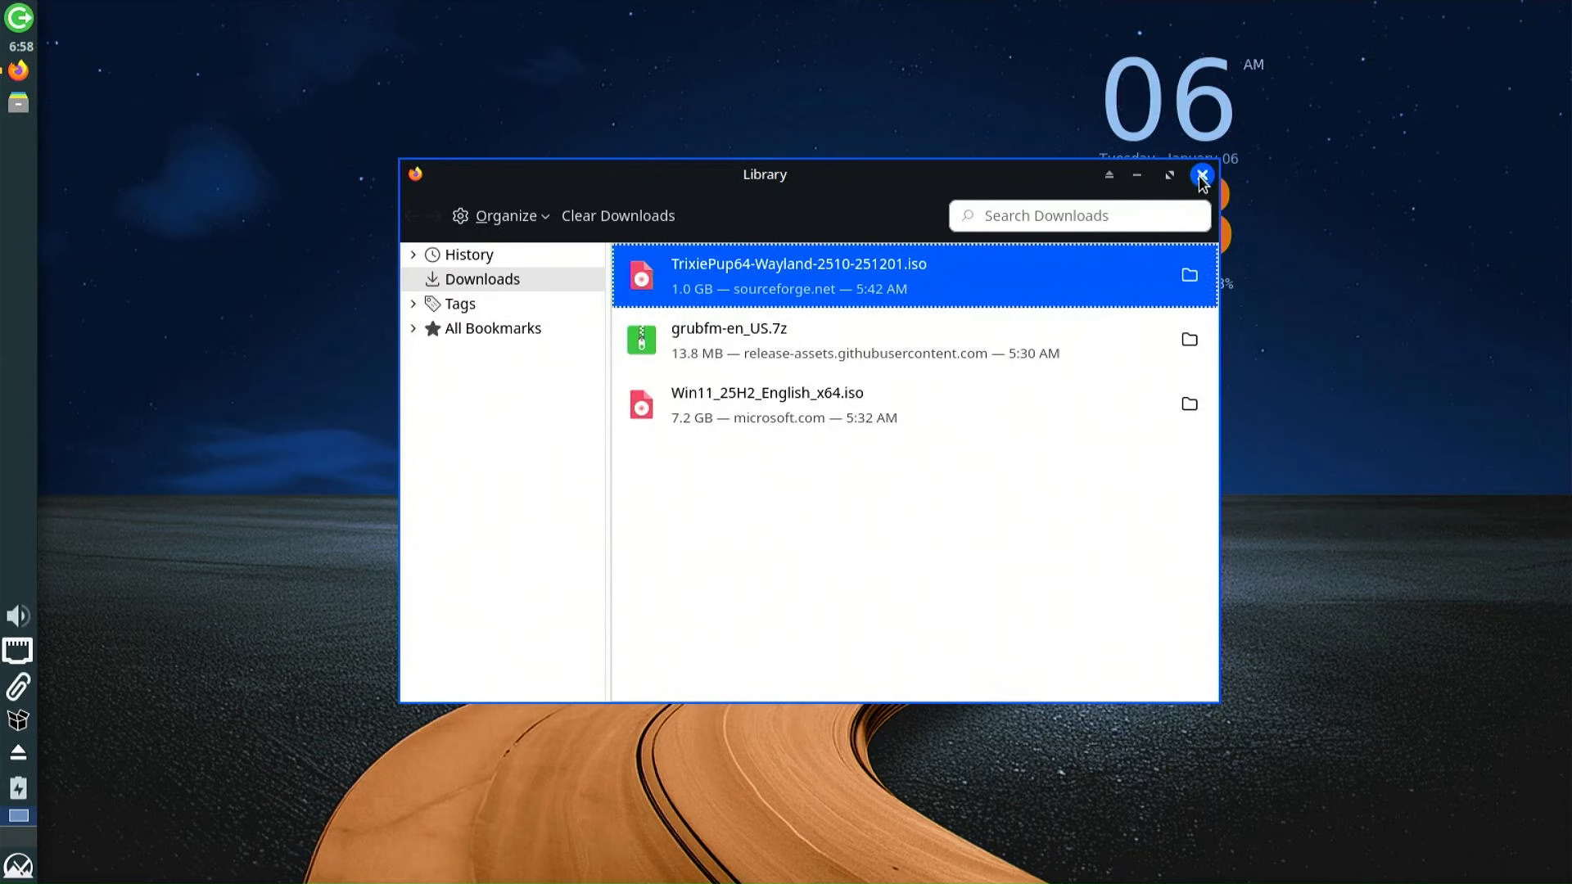
Close the downloads library and open a root Thunar window, entering the administrator password
left_click(1201, 173)
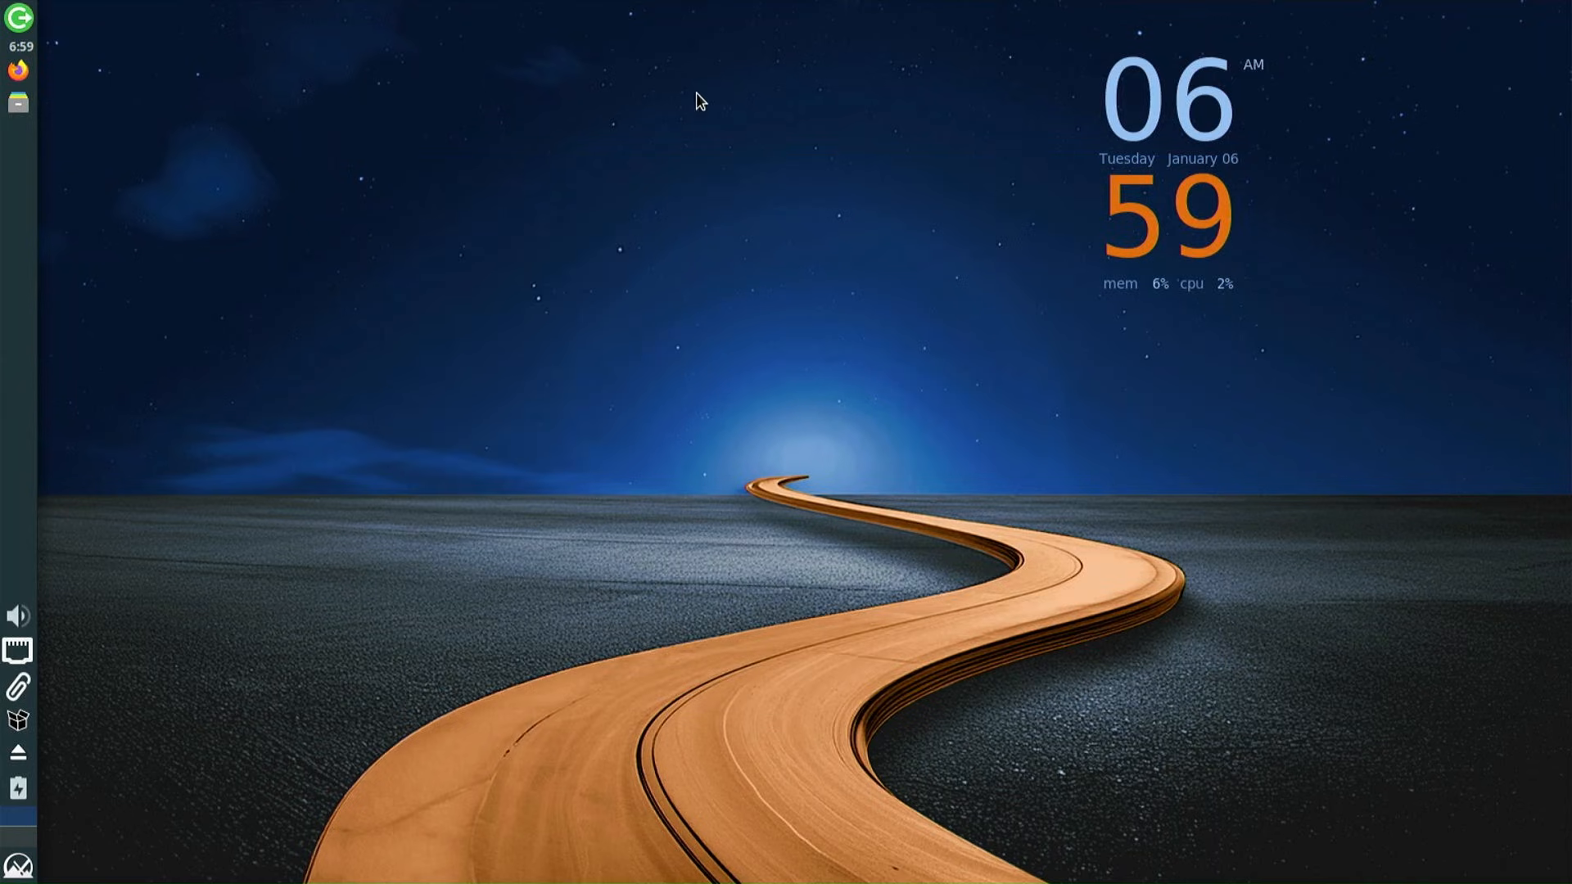
right_click(654, 32)
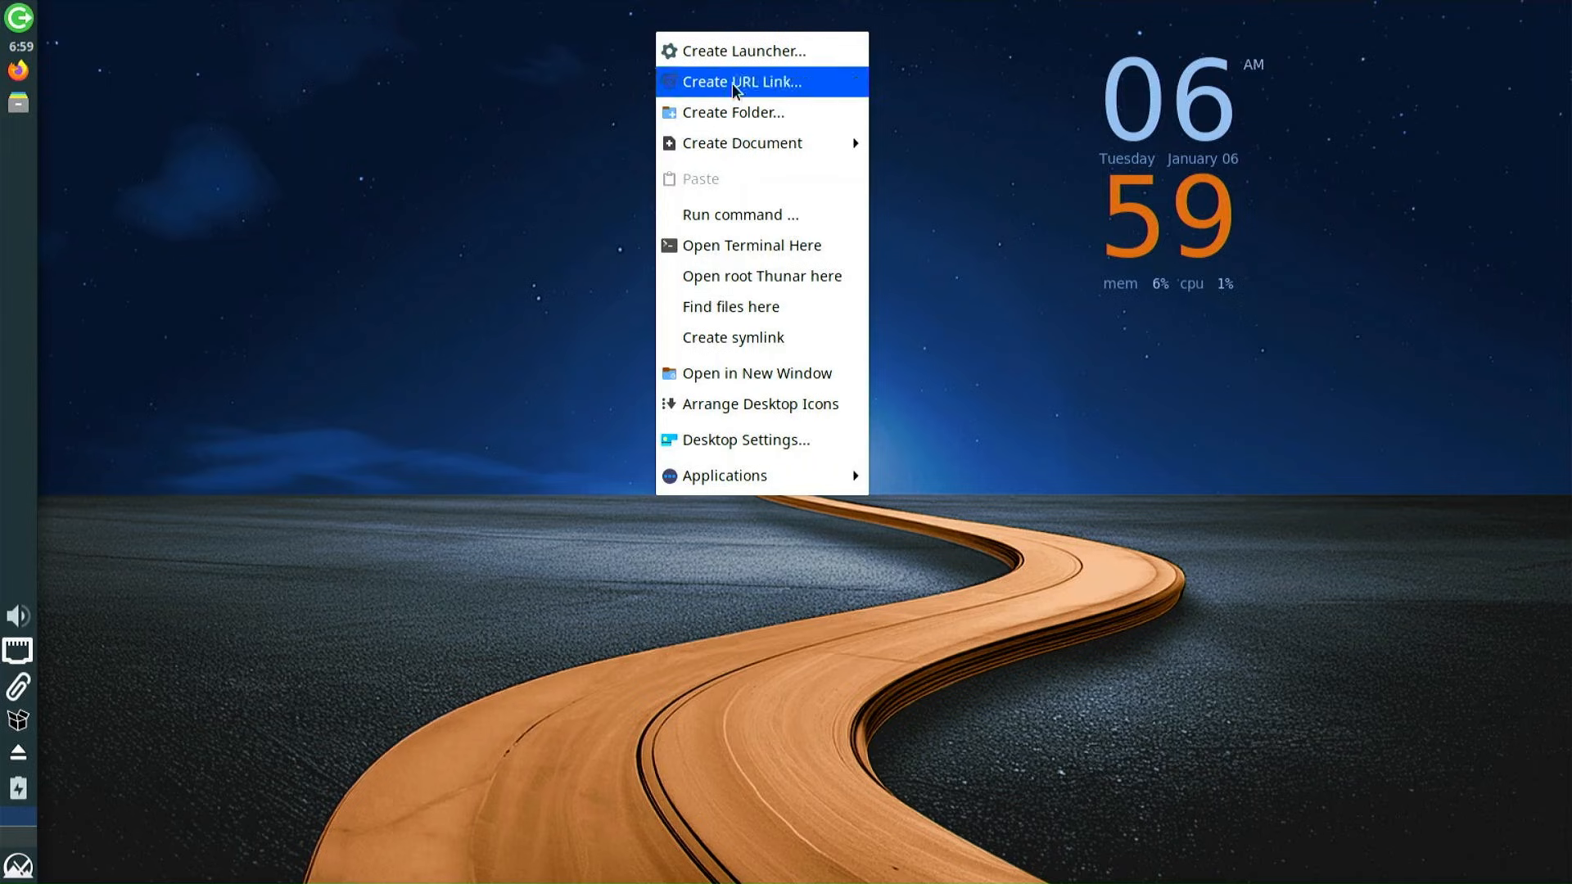
left_click(778, 286)
type("•••••")
key("Return")
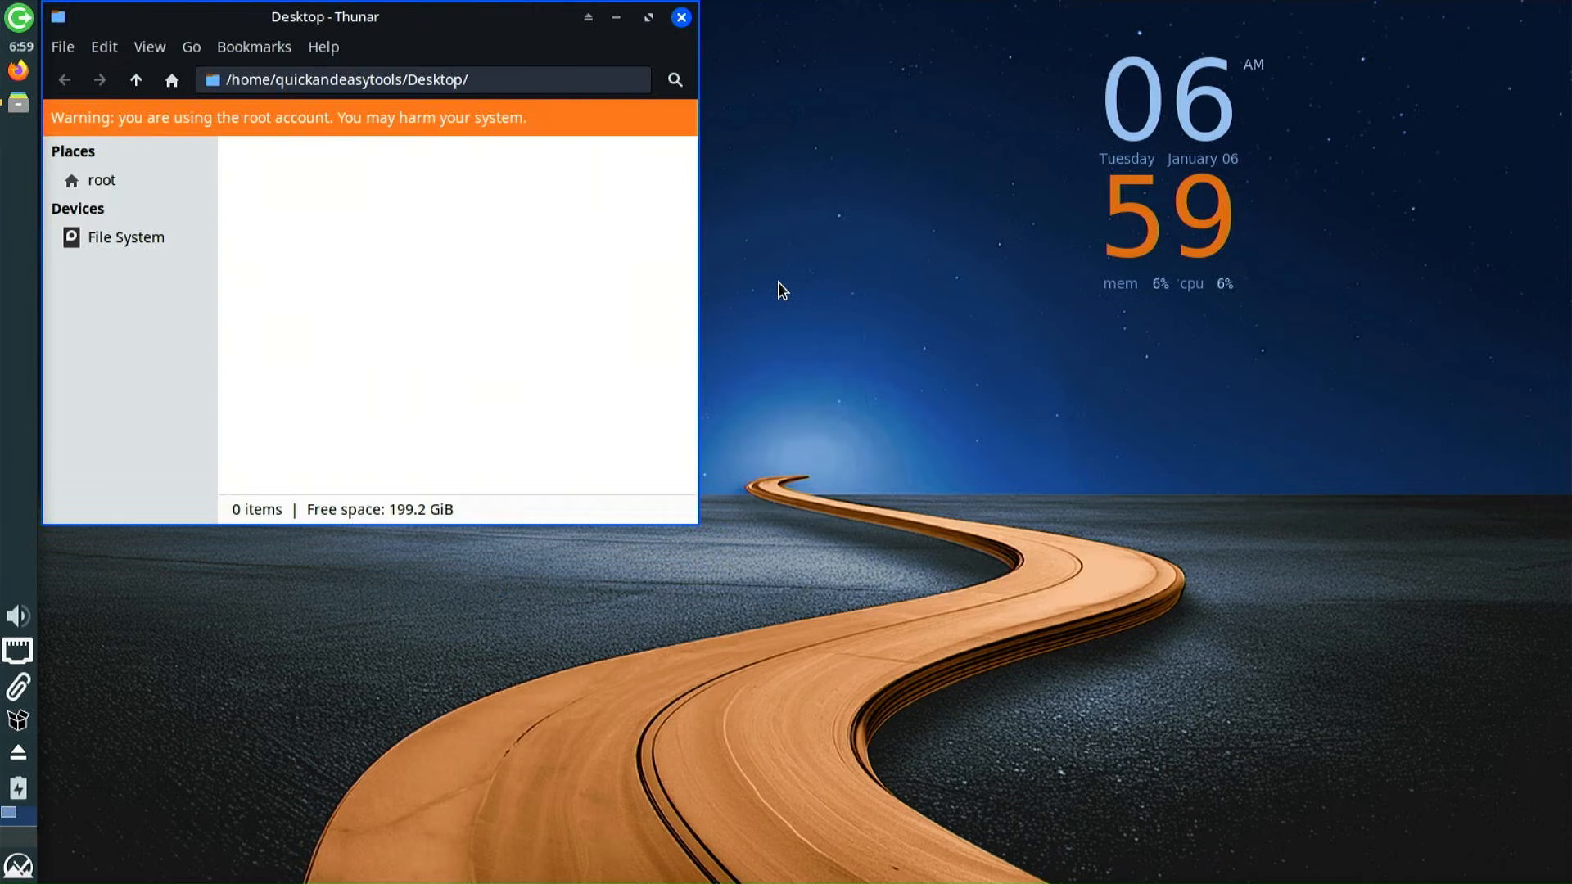
left_click_drag(449, 28, 878, 145)
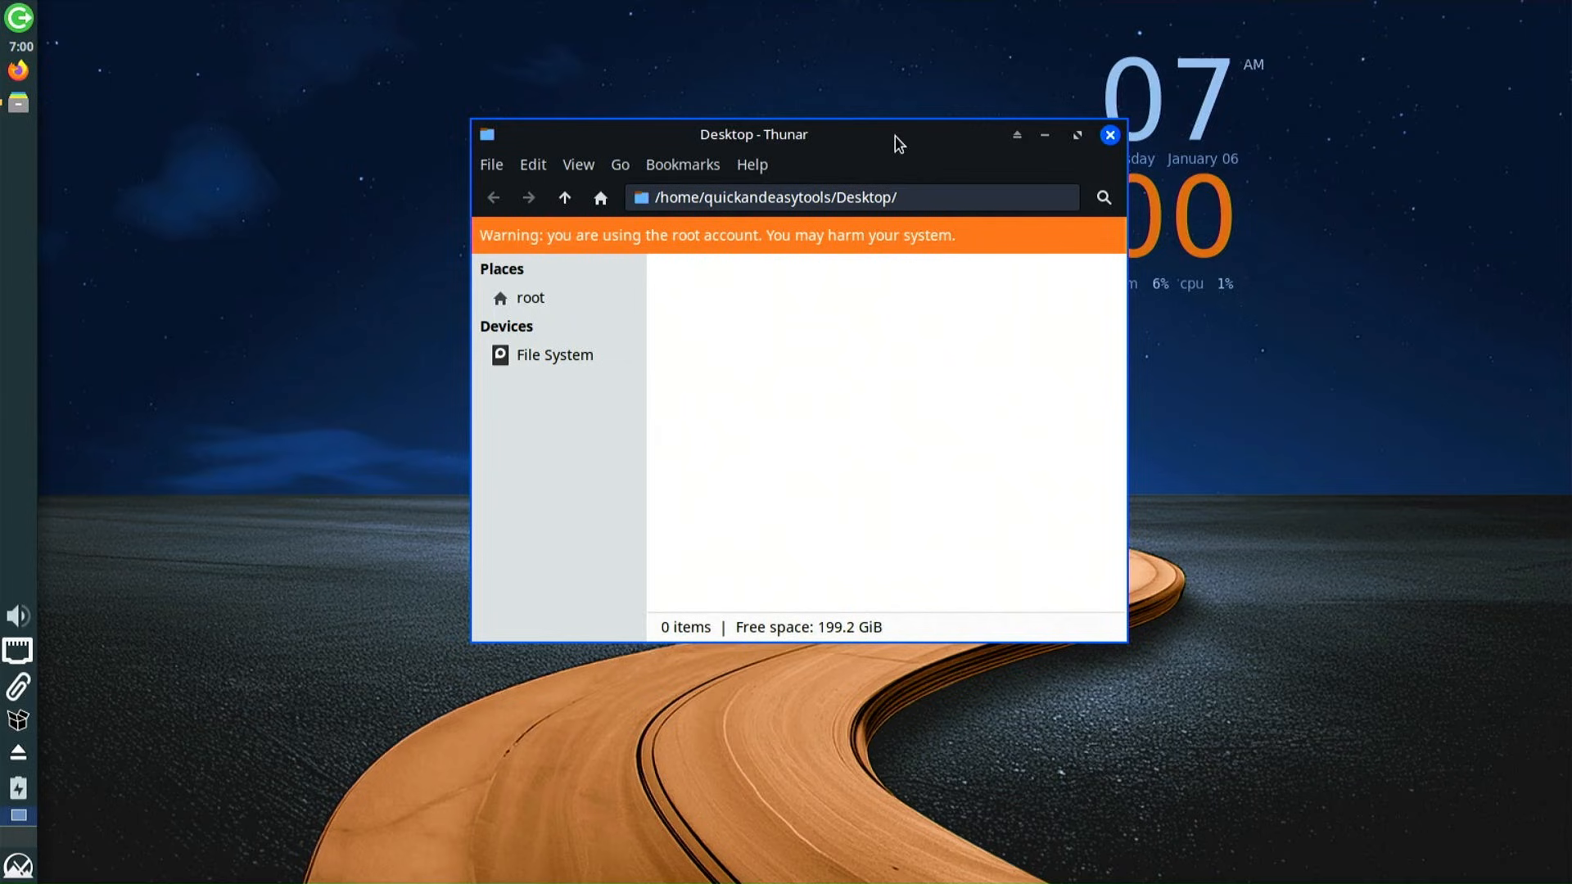
Browse from the file system root to /boot/efi/EFI
left_click(568, 355)
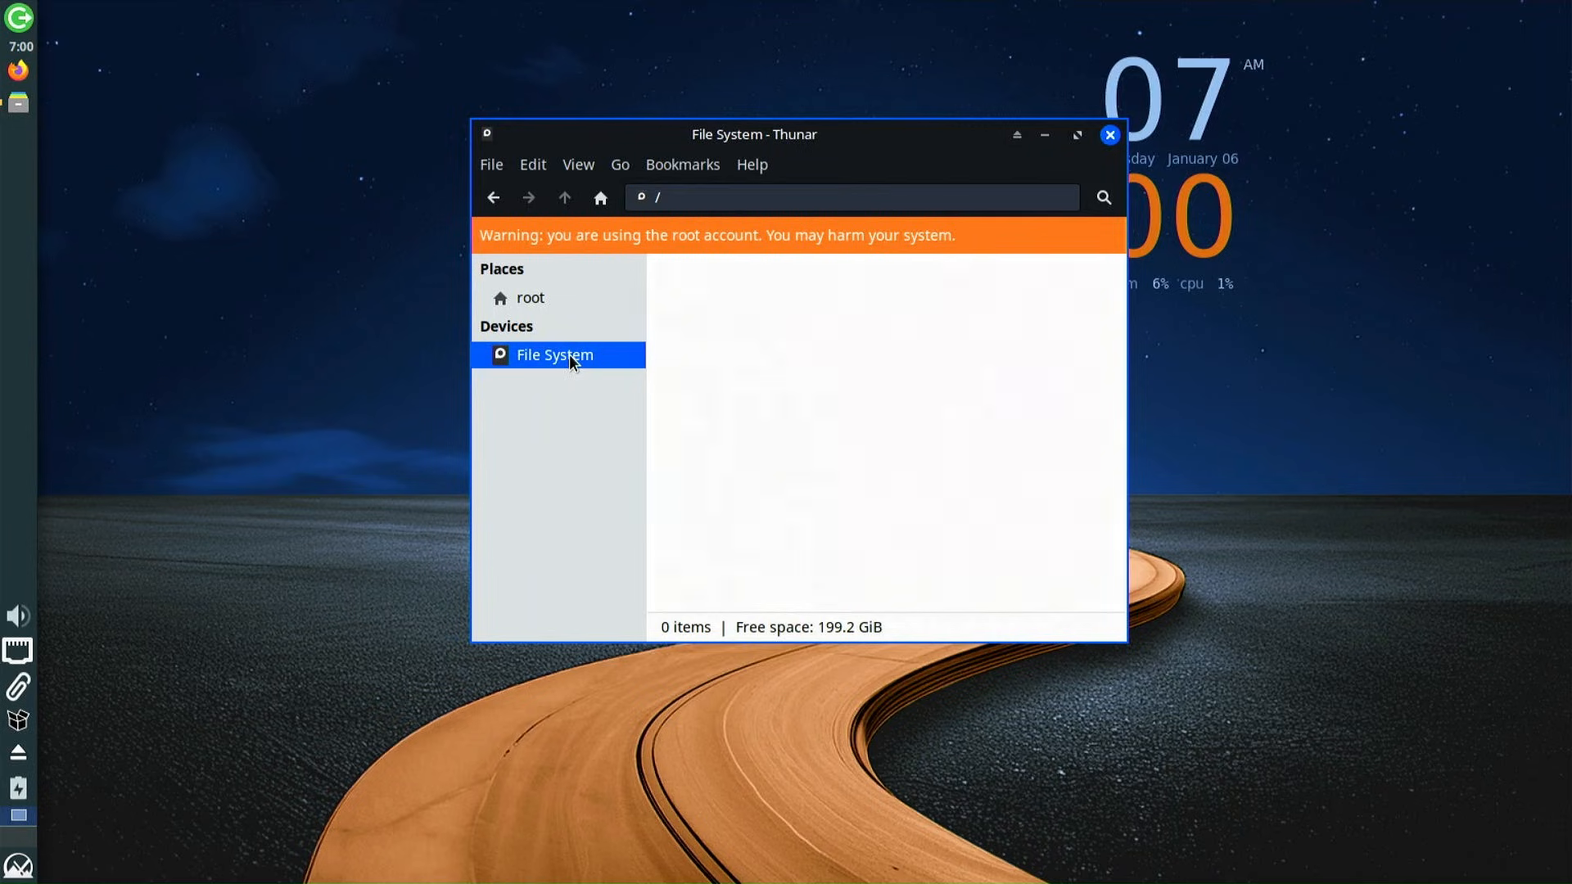
left_click(851, 311)
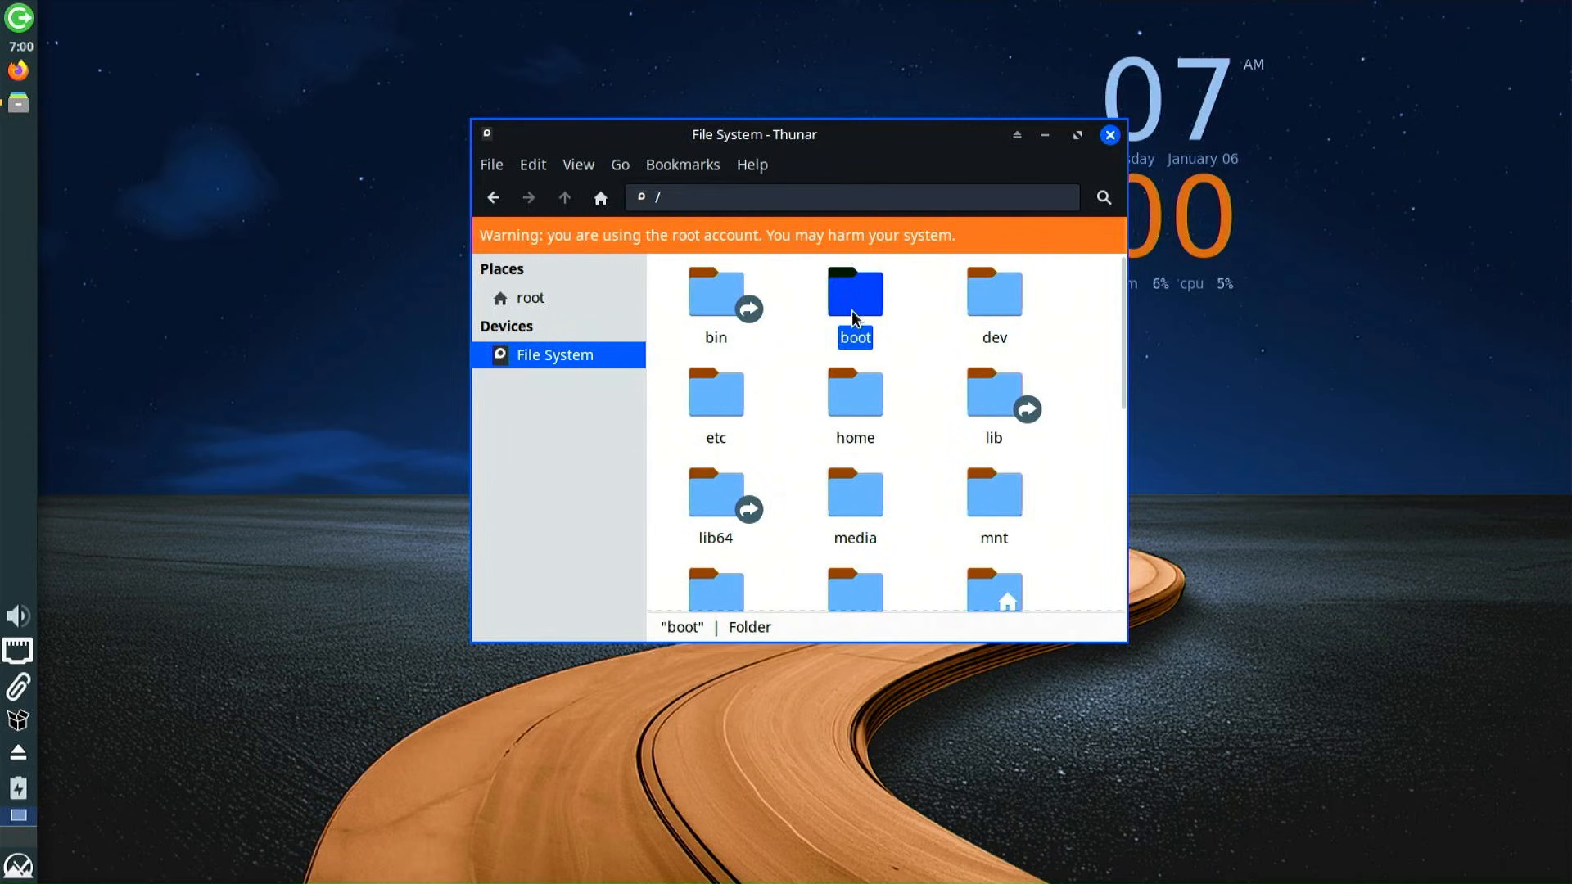
double_click(851, 311)
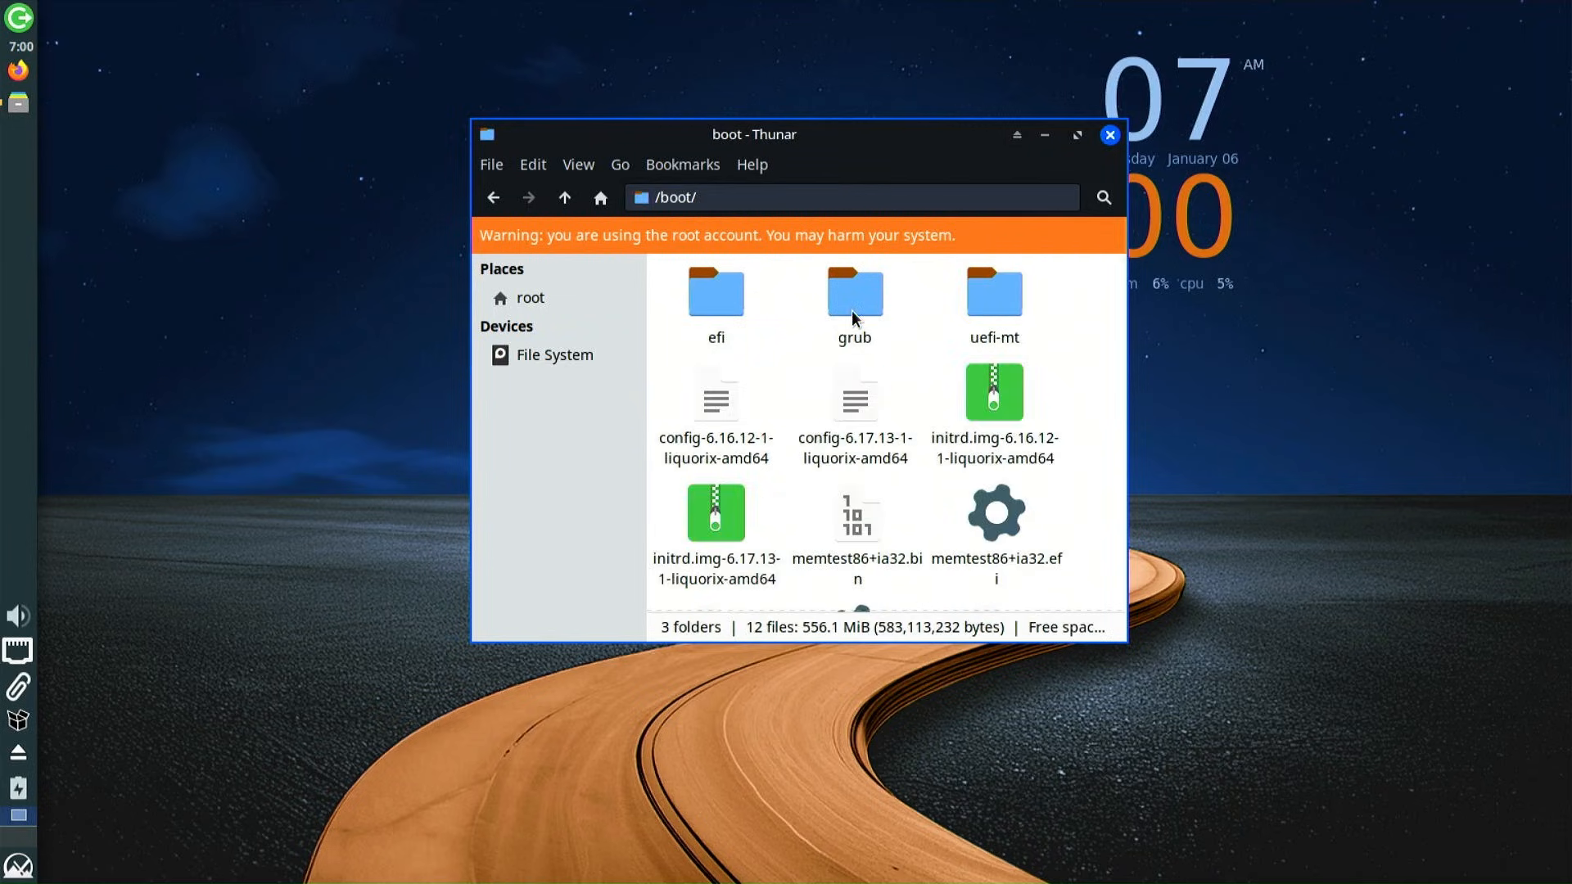
double_click(728, 302)
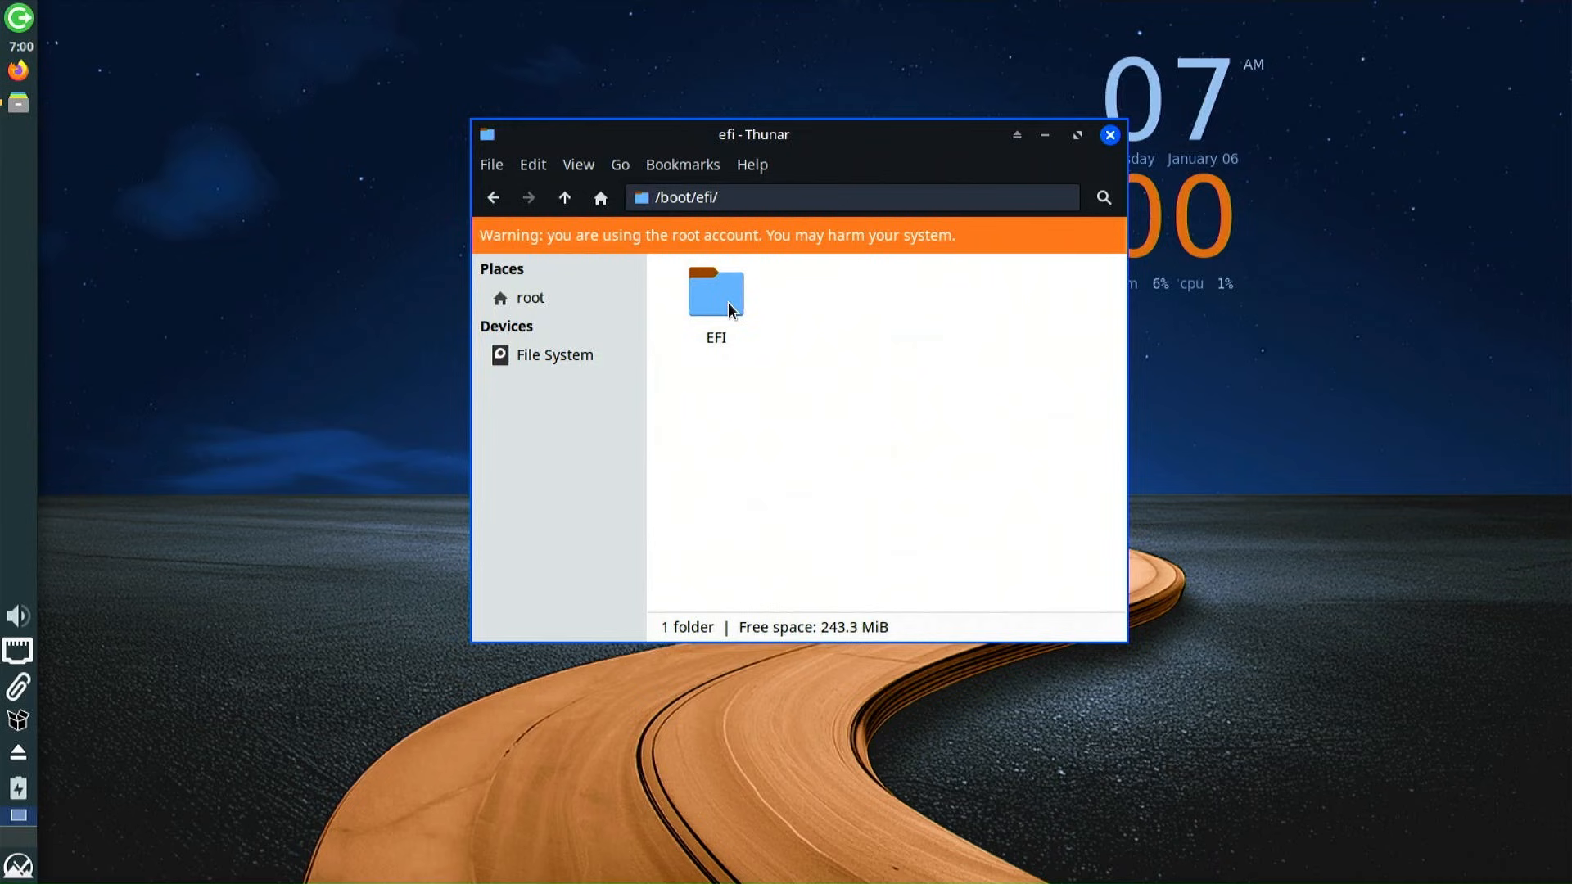
double_click(729, 303)
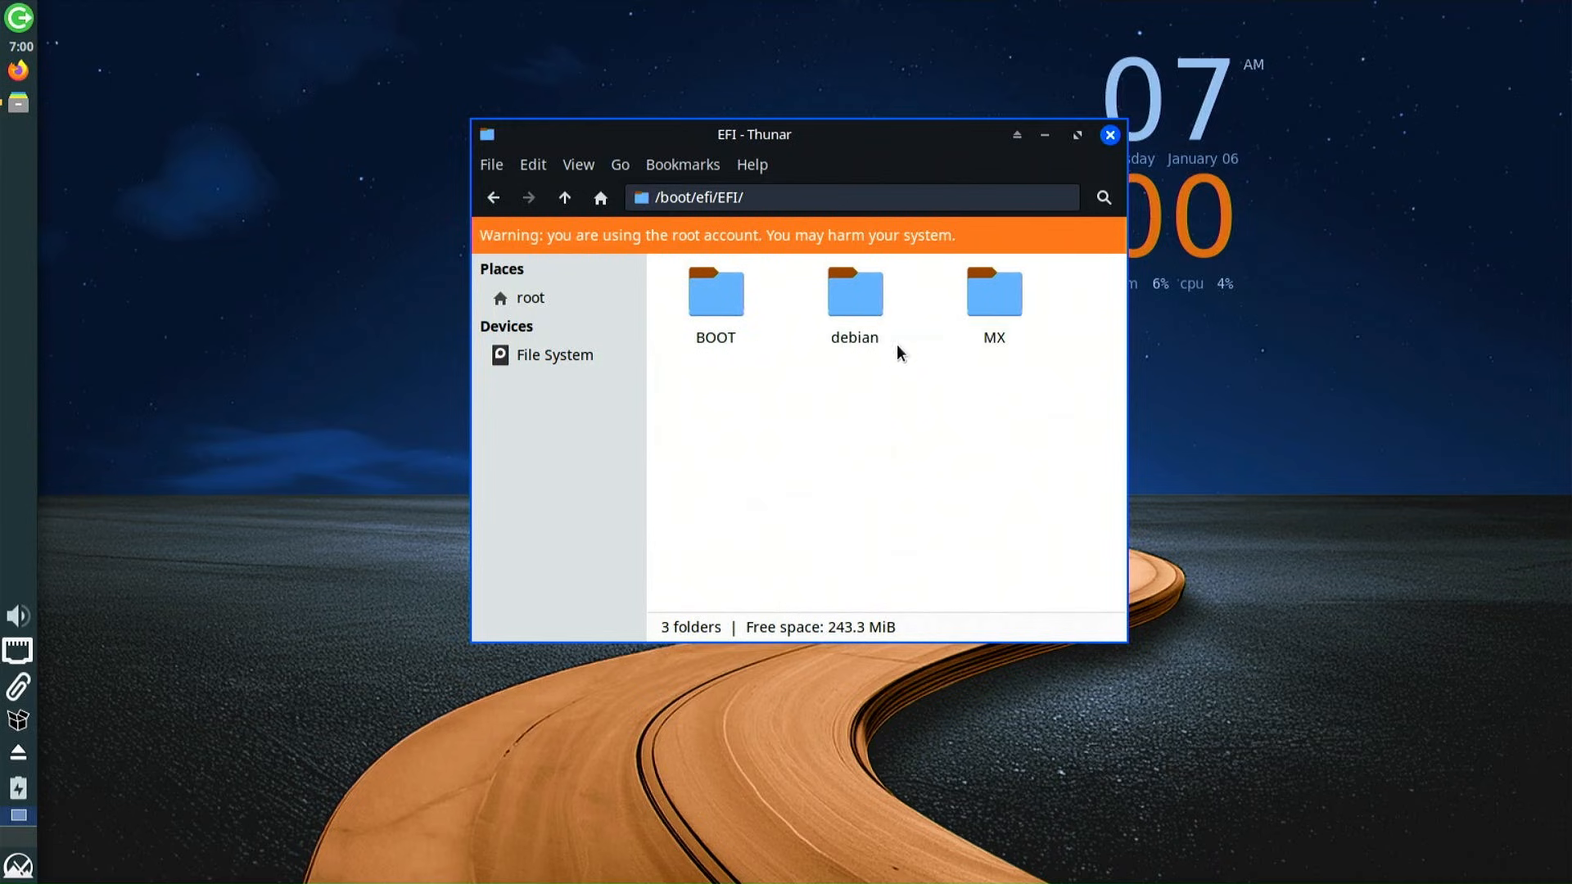
Create a new folder named GrubFM in /boot/efi/EFI and open it
right_click(896, 383)
left_click(953, 404)
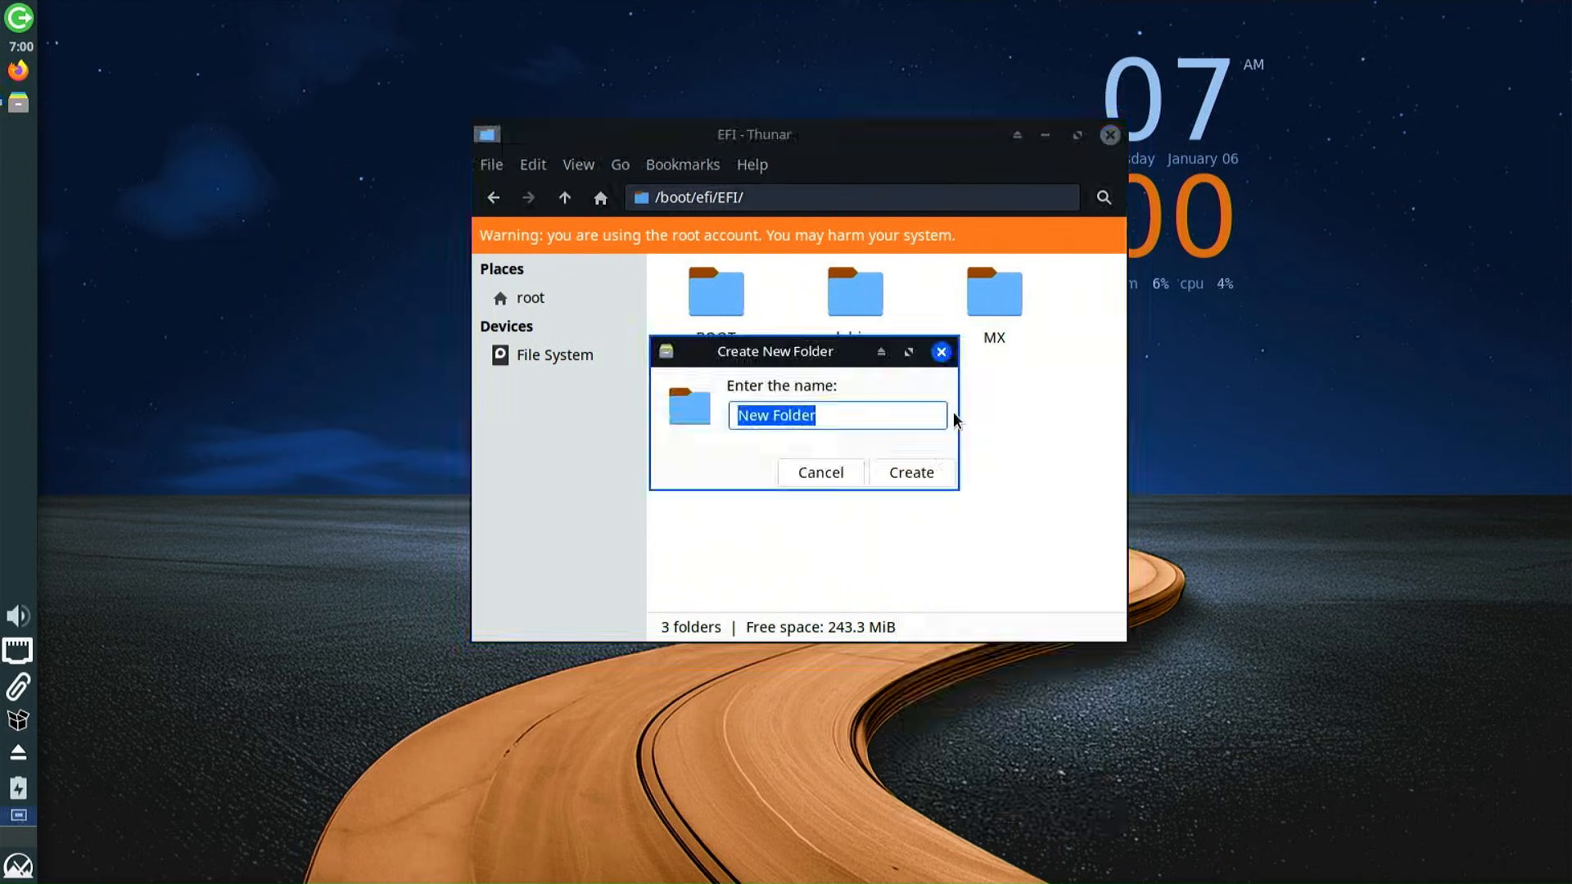
type("Grub")
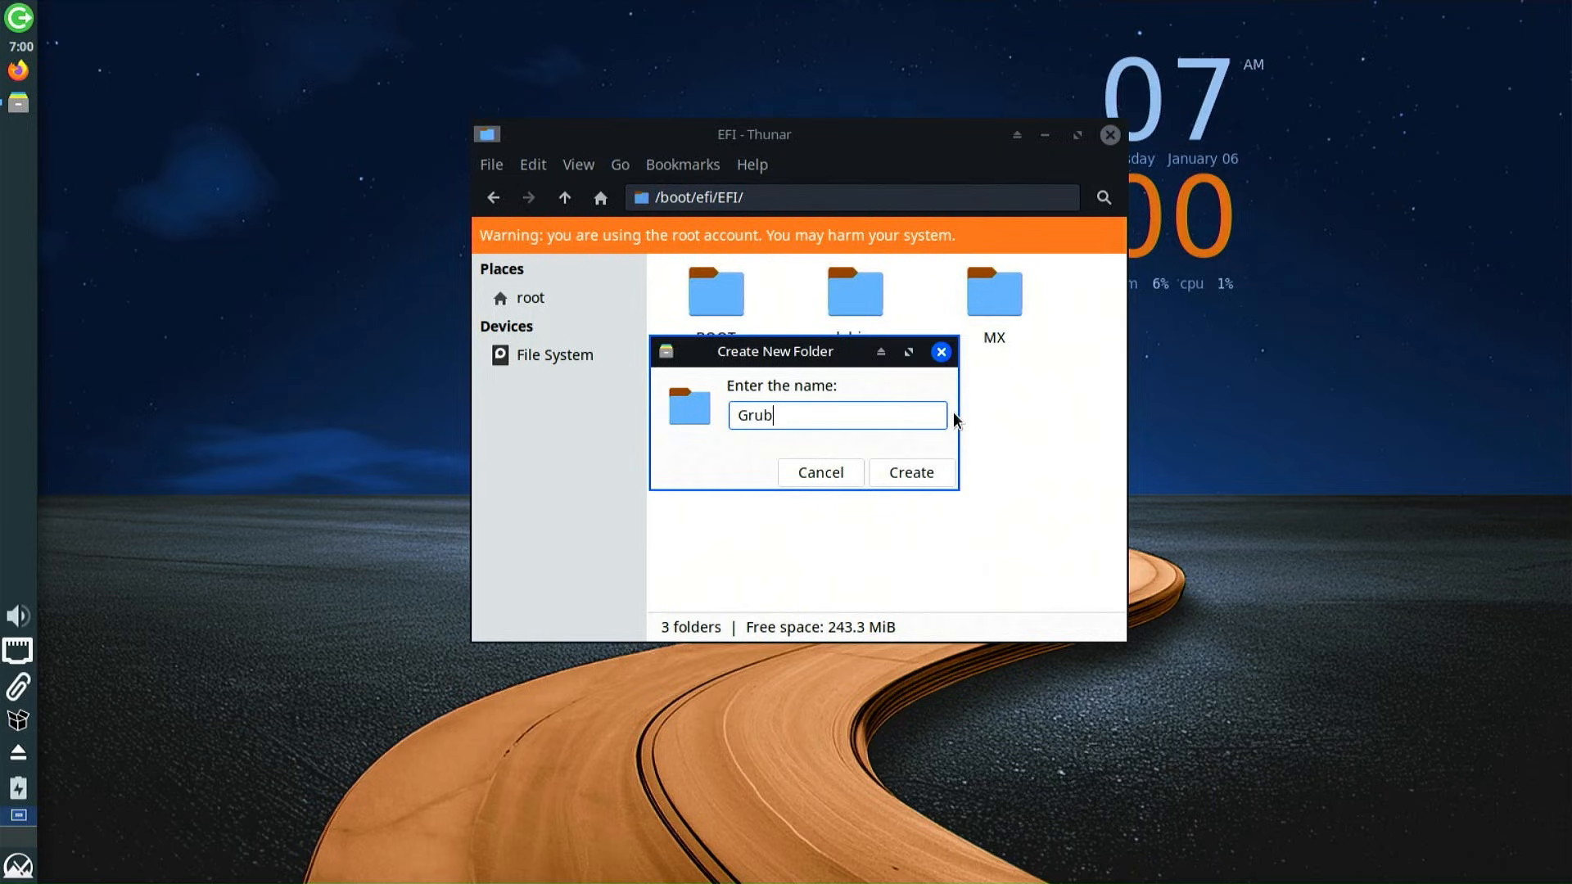
type("FM")
left_click(900, 471)
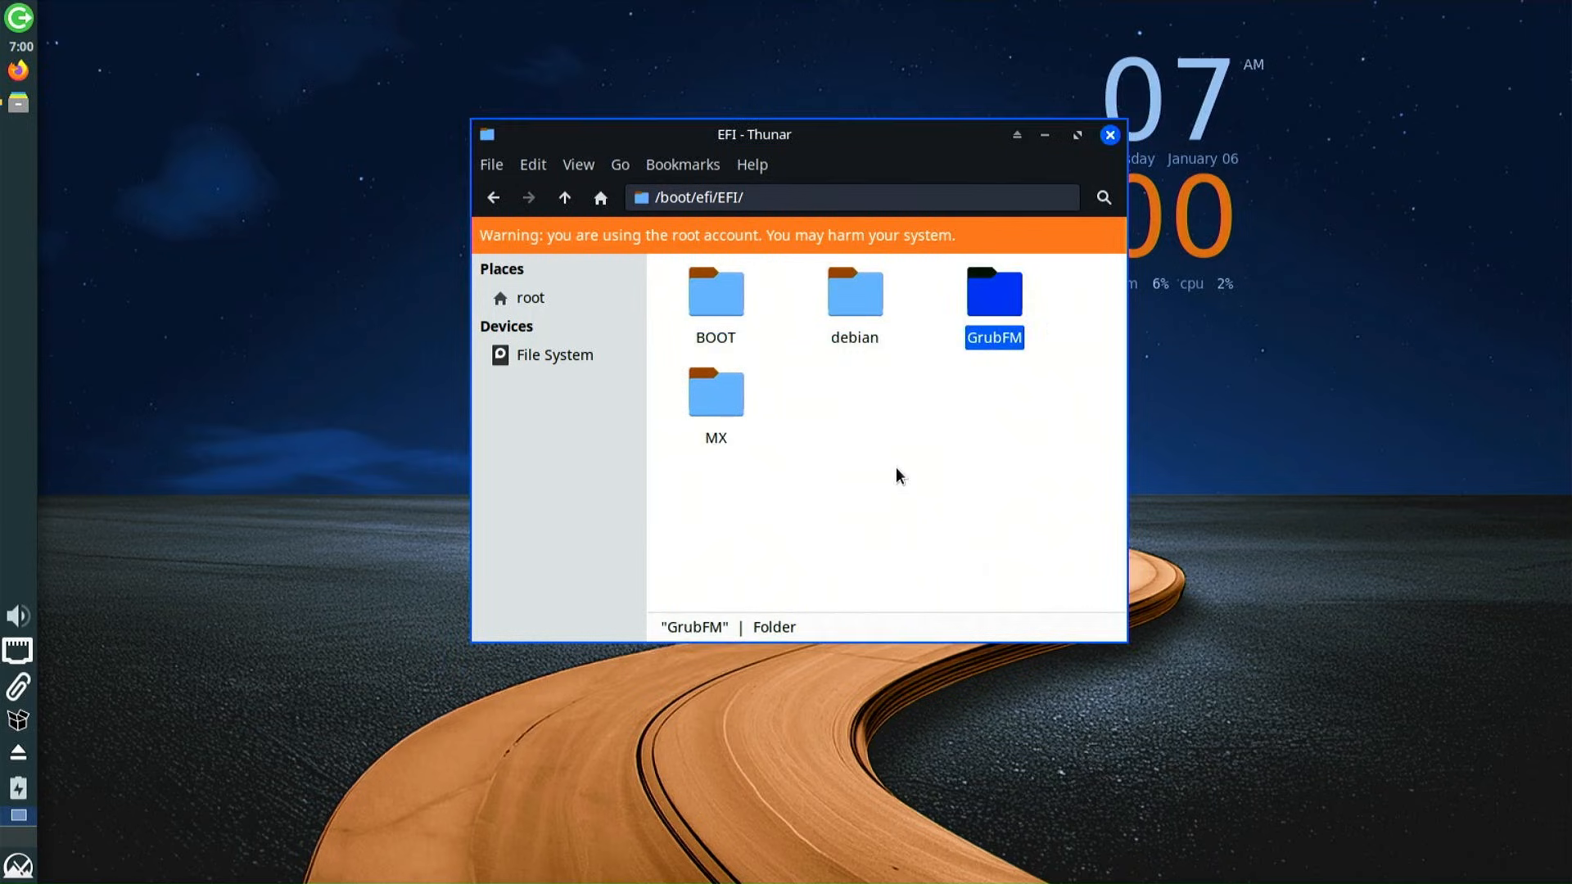
double_click(999, 309)
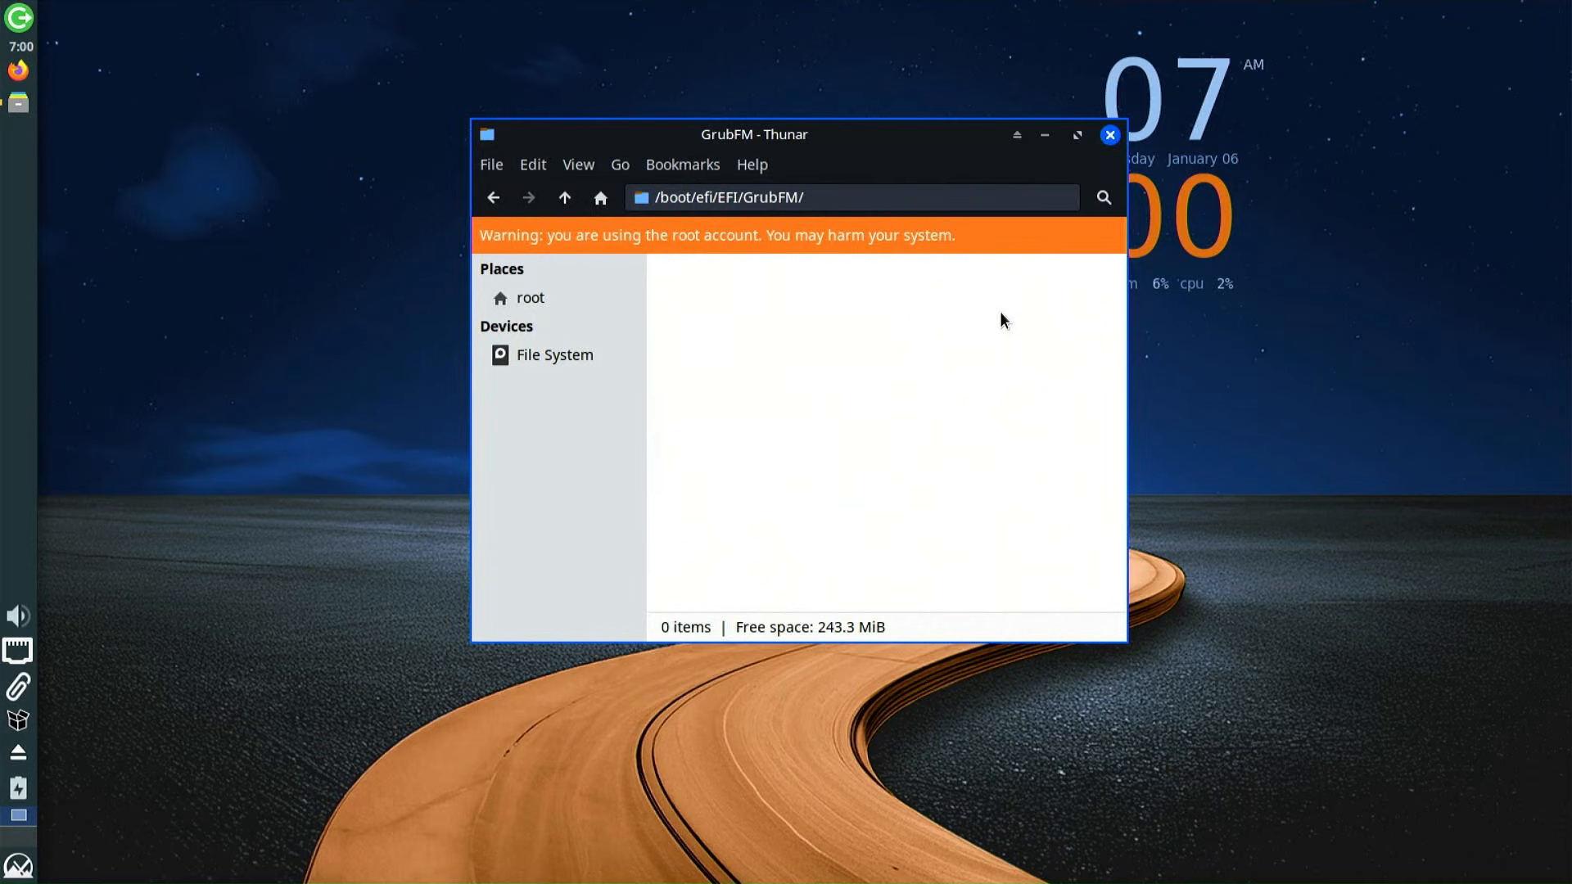
left_click(491, 166)
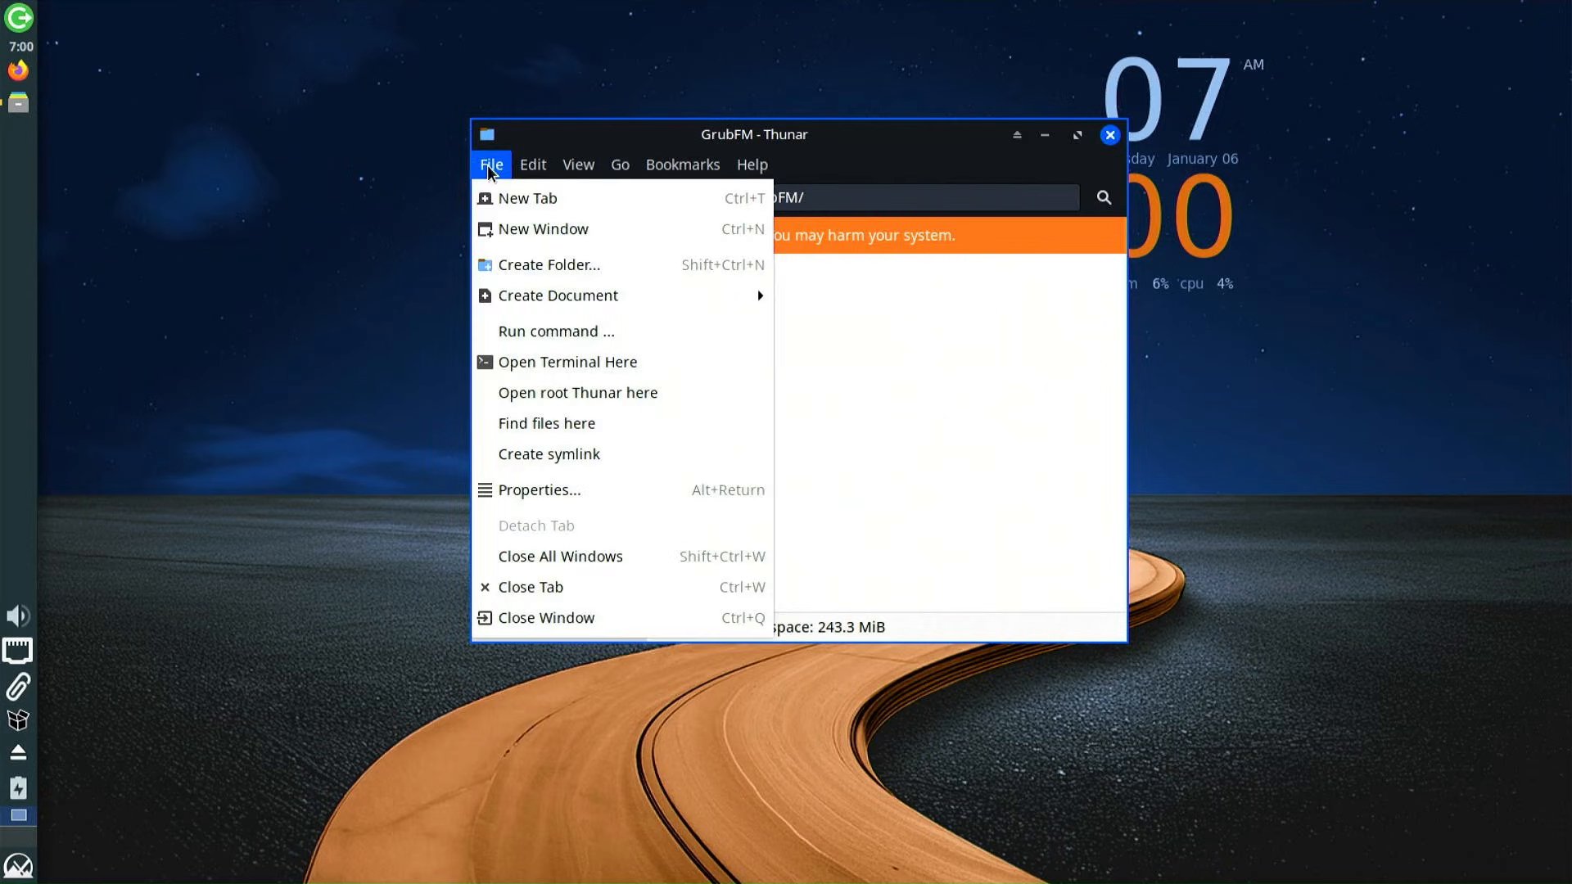
Open a second Thunar window and place the two windows side by side
left_click(543, 229)
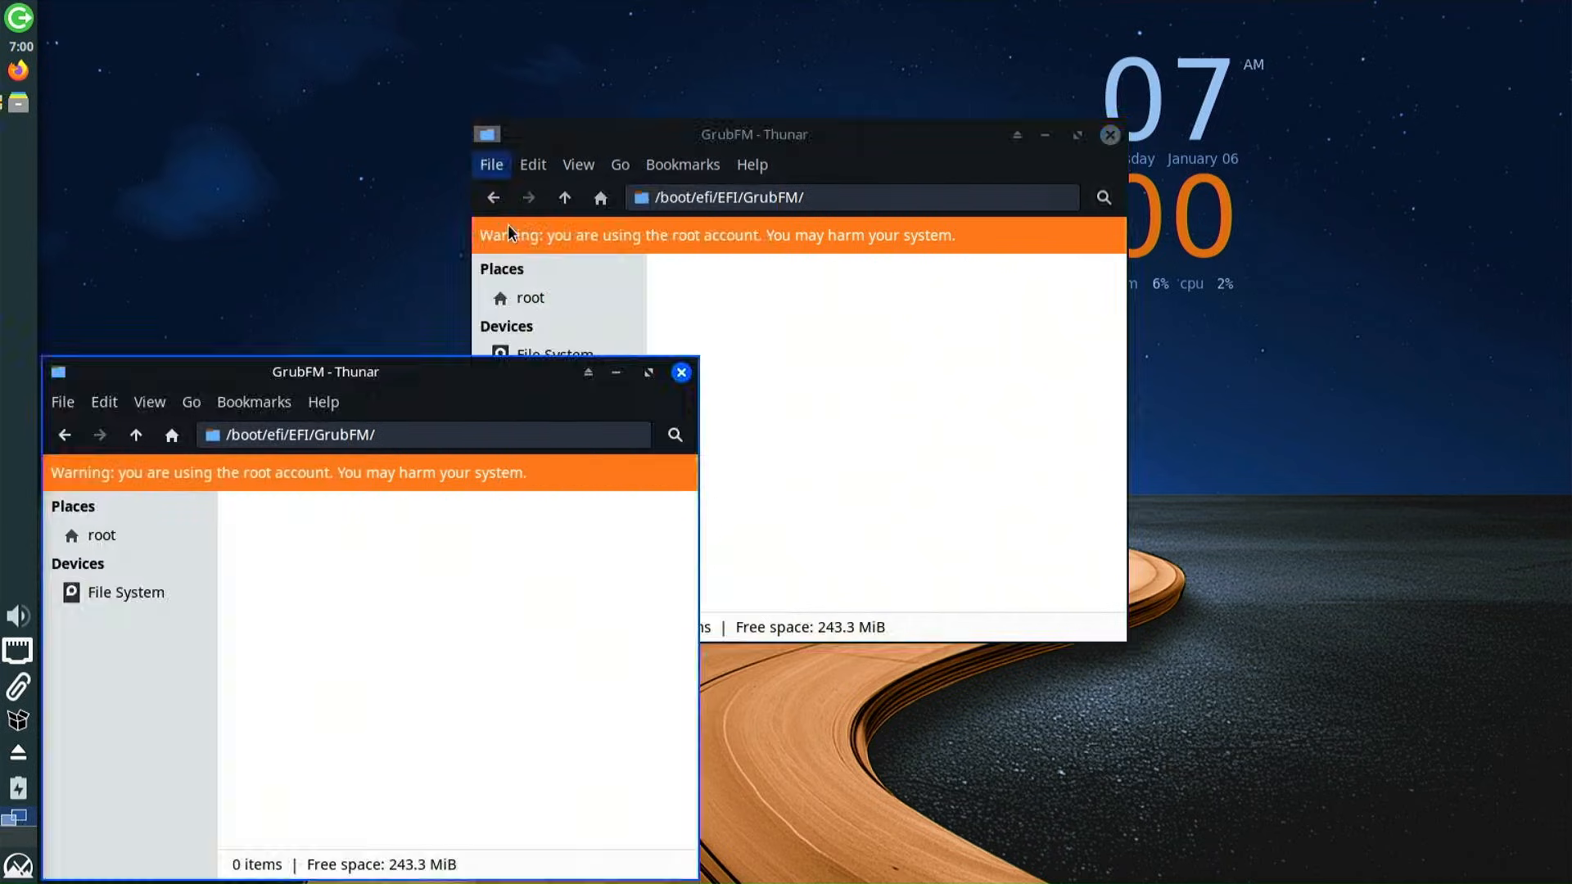
left_click_drag(395, 384, 1235, 174)
left_click_drag(839, 140, 458, 163)
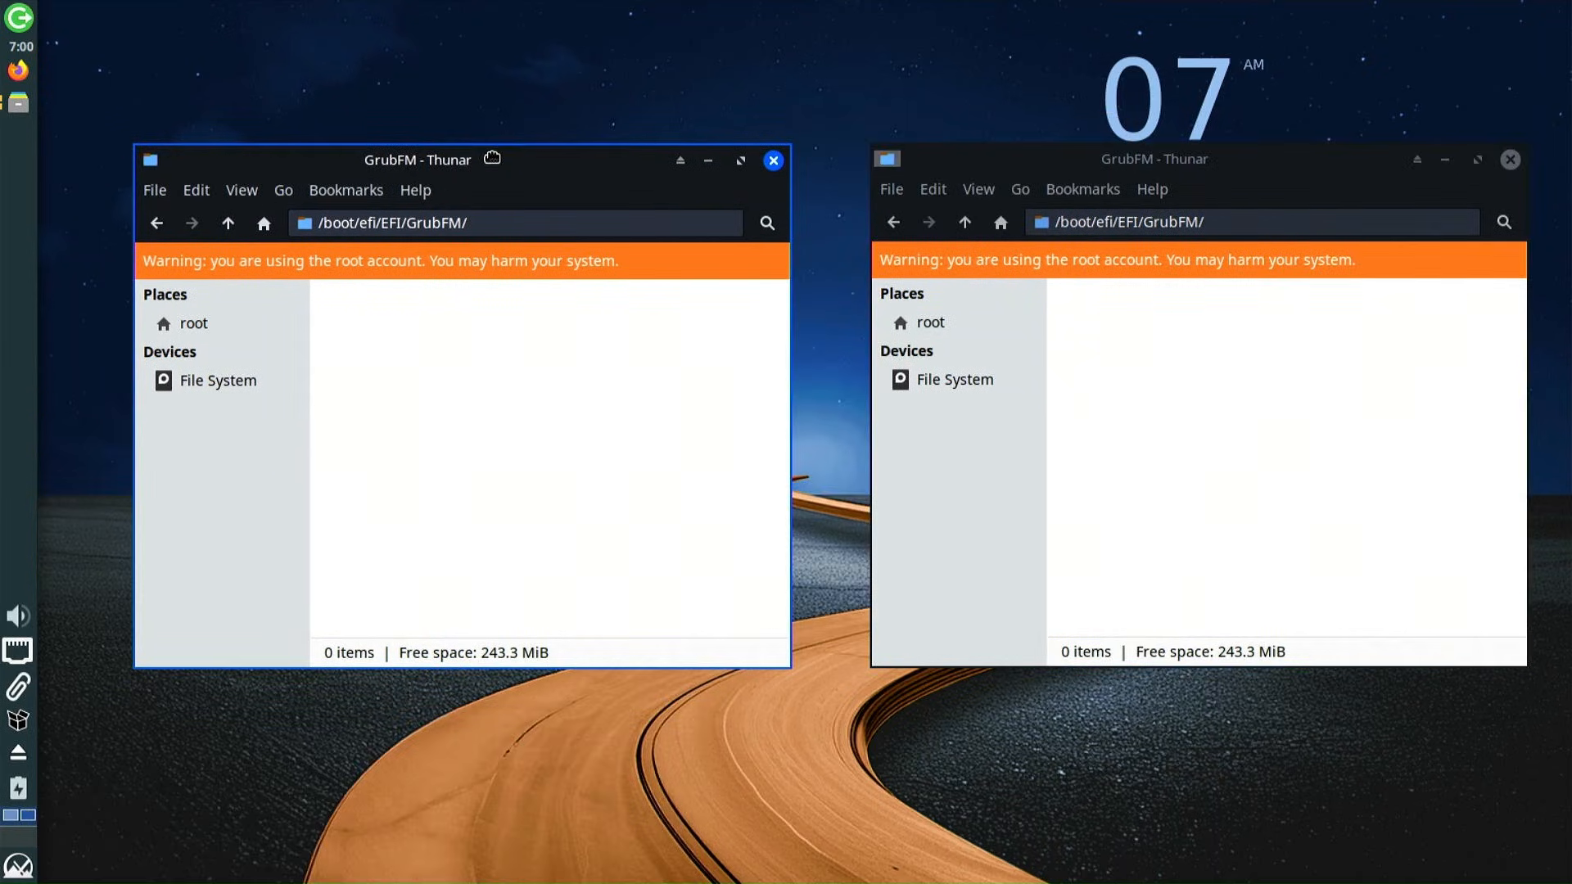
left_click(947, 160)
left_click_drag(947, 161, 907, 163)
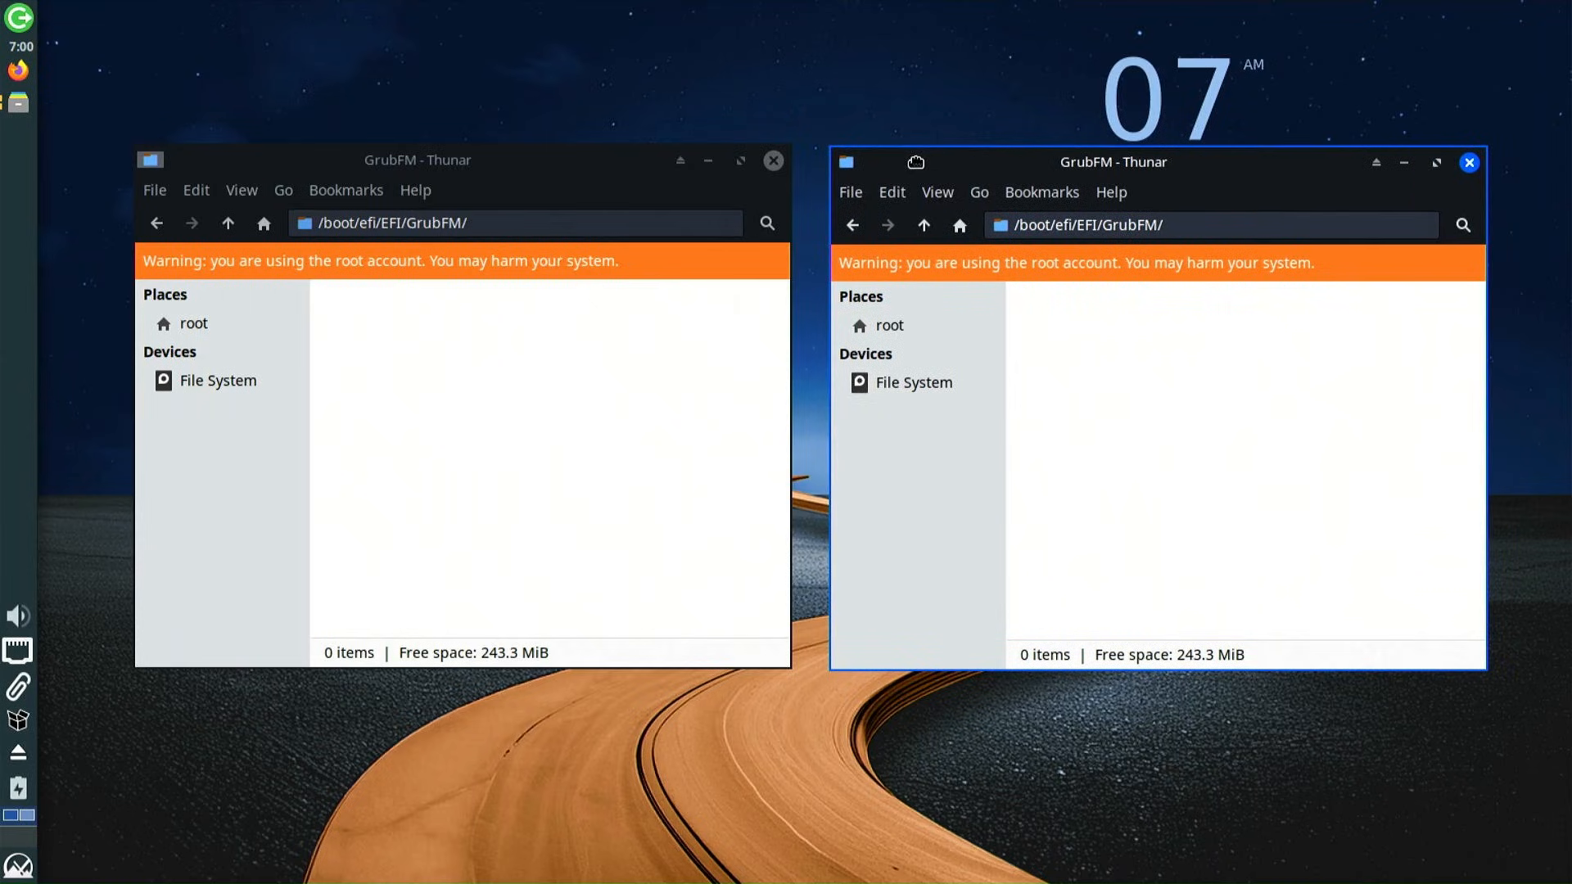
In the right window, go to the home Downloads folder and extract grubfm-en_US.7z there
left_click(925, 385)
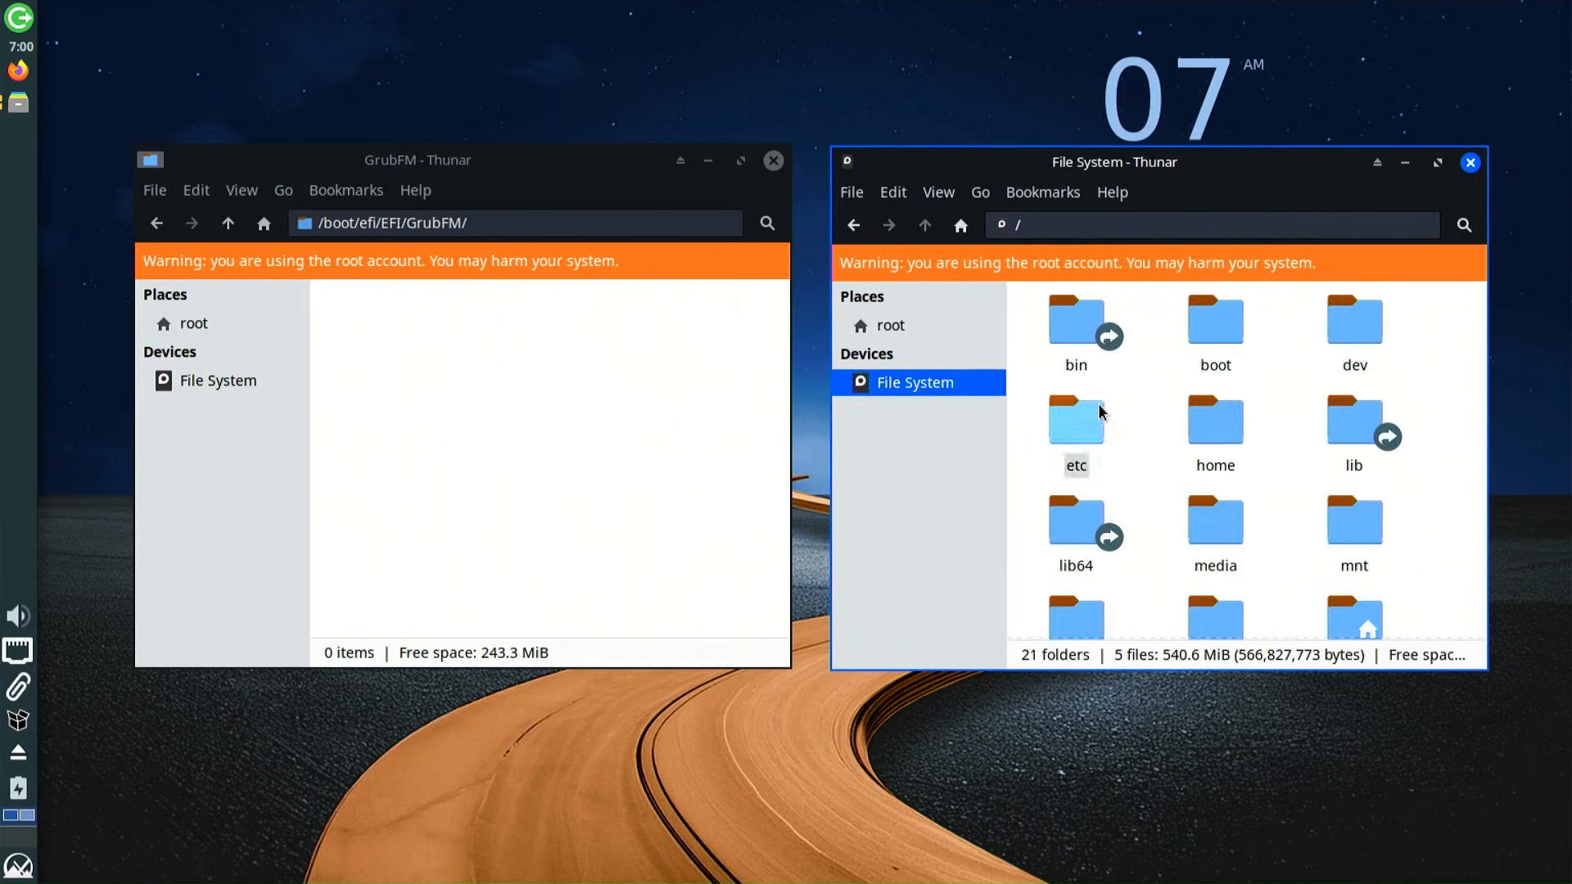
double_click(1220, 442)
double_click(1073, 342)
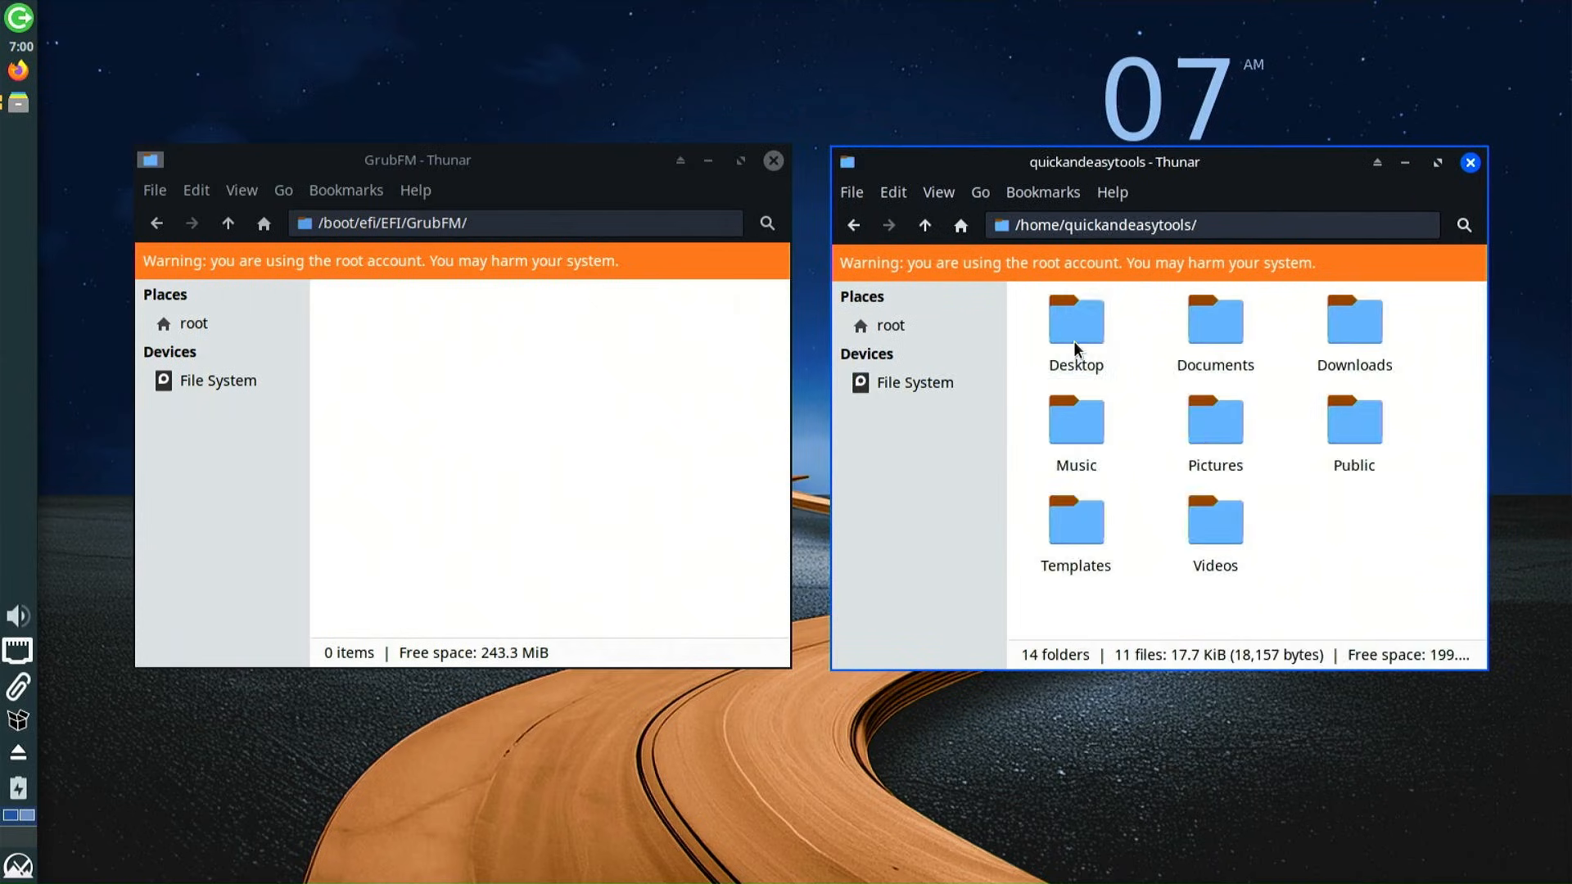
left_click(1355, 337)
double_click(1357, 334)
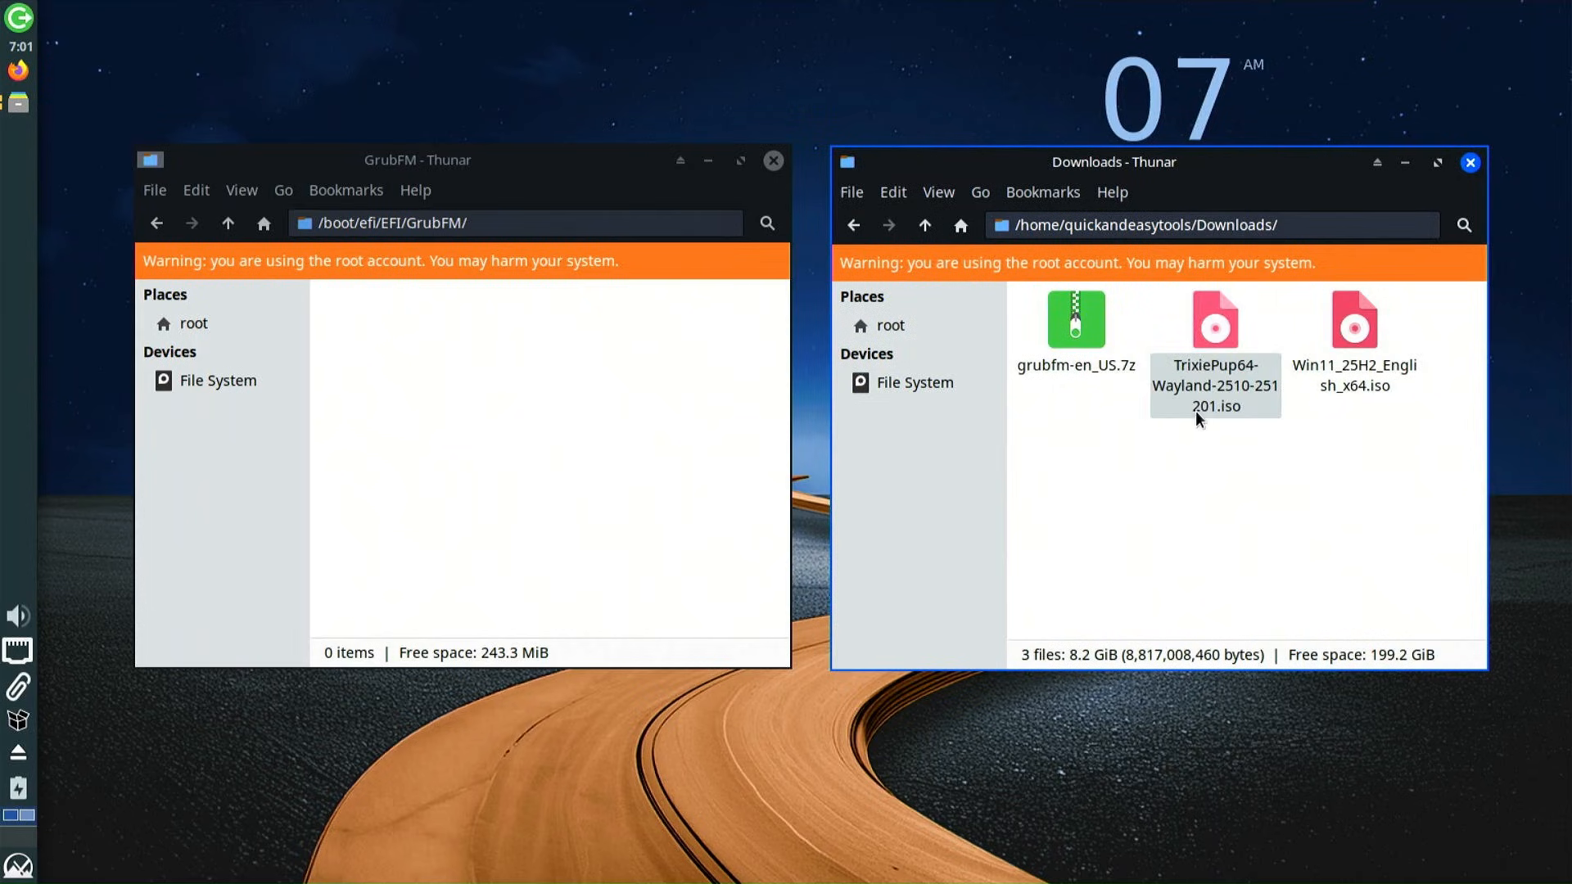
right_click(1087, 344)
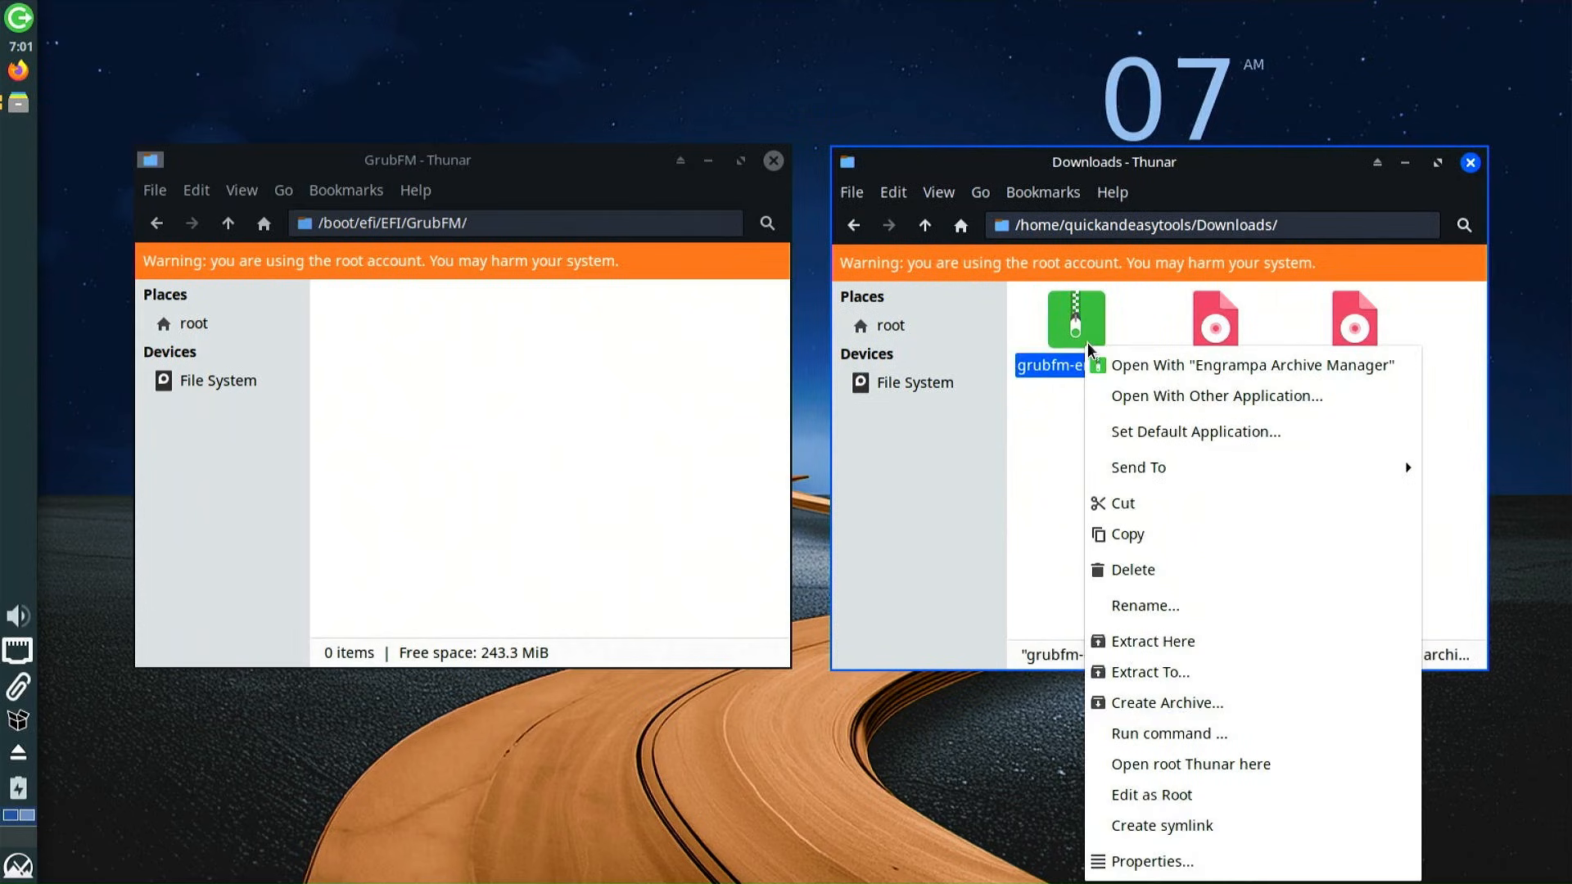
left_click(1166, 644)
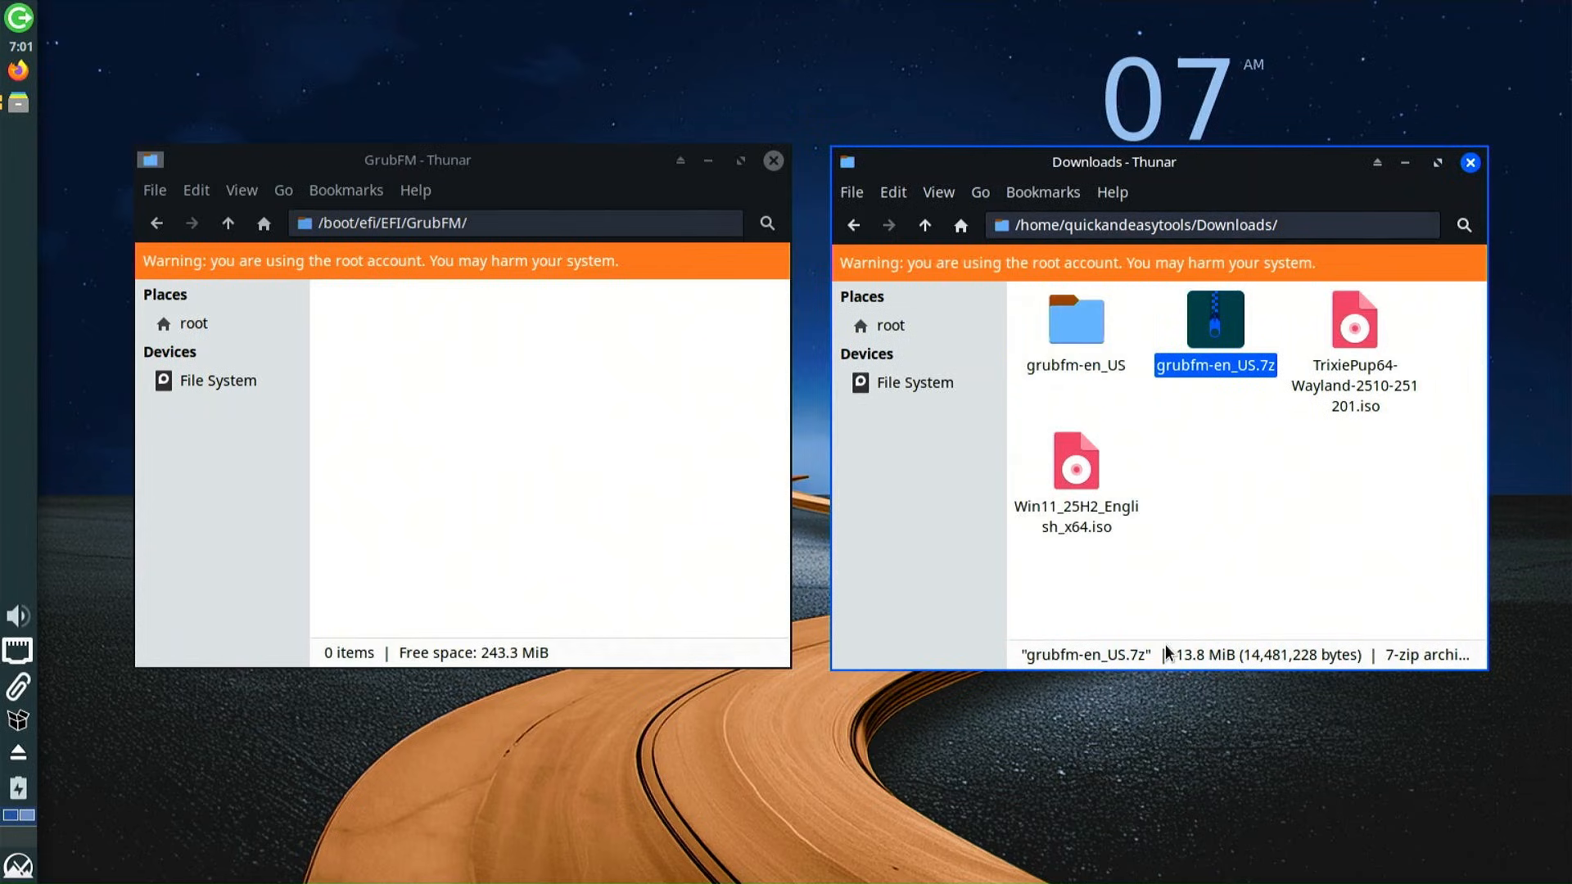
Copy grubfmx64.efi from the extracted grubfm-en_US folder into GrubFM and close the Downloads window
left_click(1067, 376)
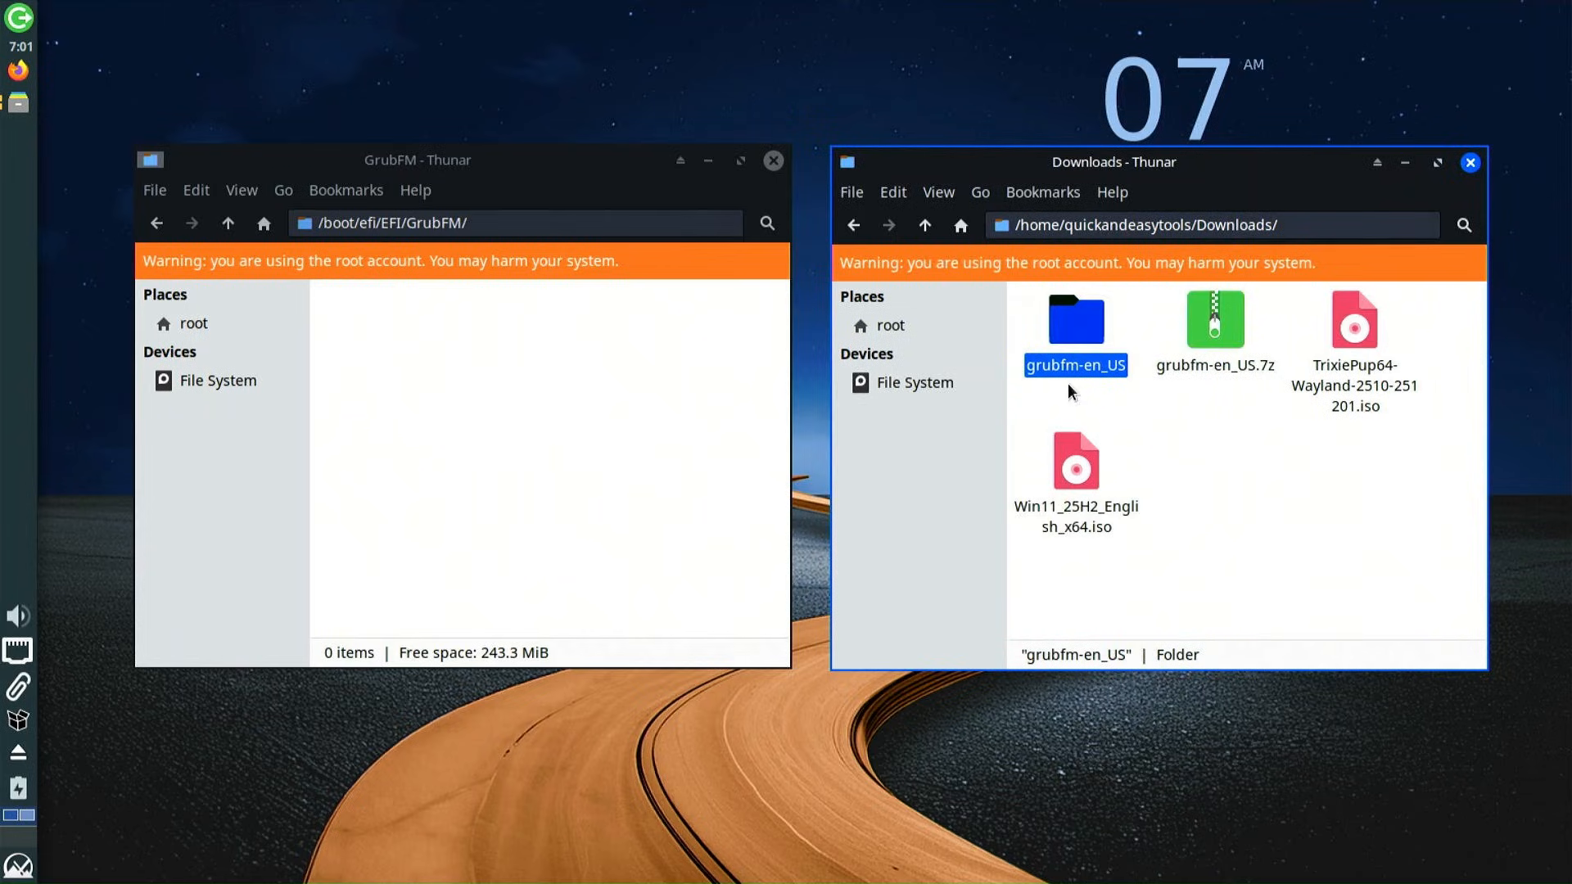
double_click(1071, 331)
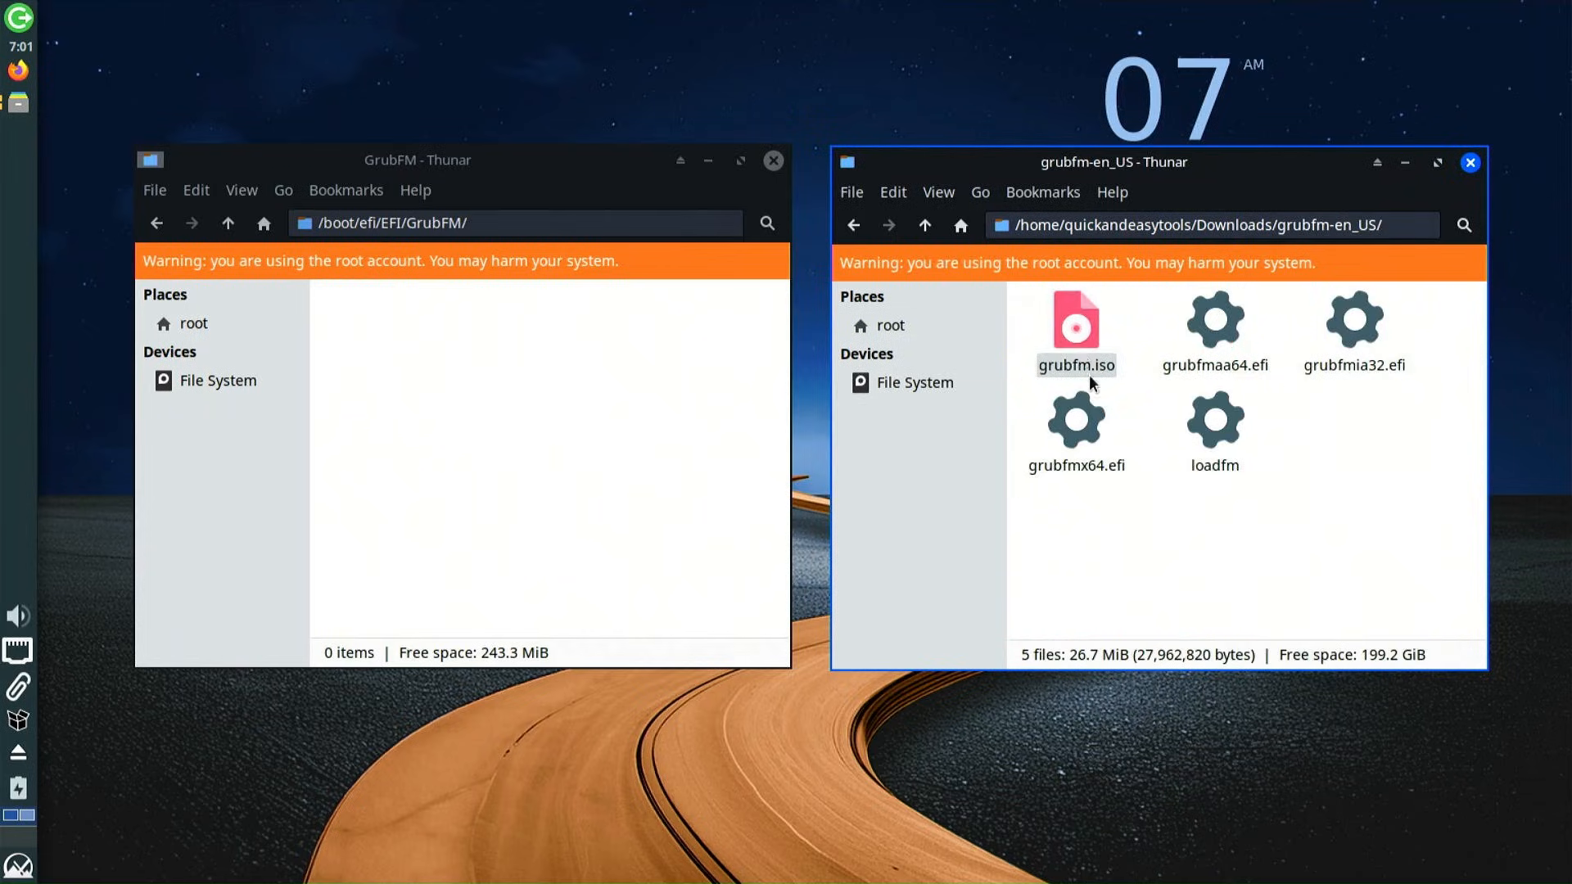
left_click(1079, 468)
left_click_drag(1079, 422, 557, 347)
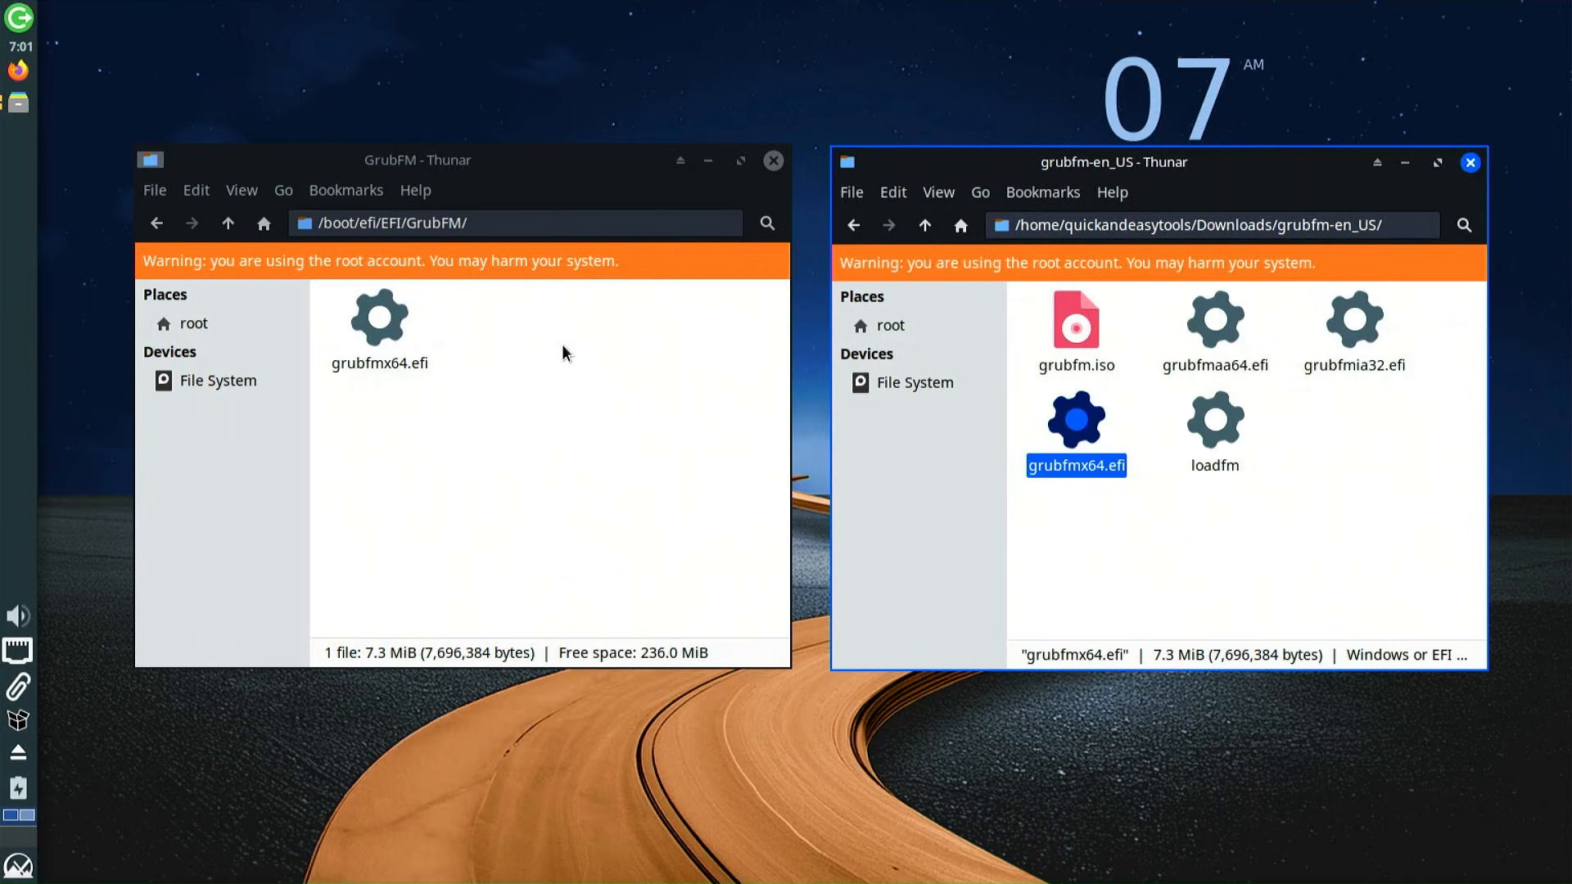
left_click(1471, 164)
left_click_drag(516, 168, 860, 179)
Launch UEFI Manager from the application launcher by searching 'uefi'
left_click(728, 377)
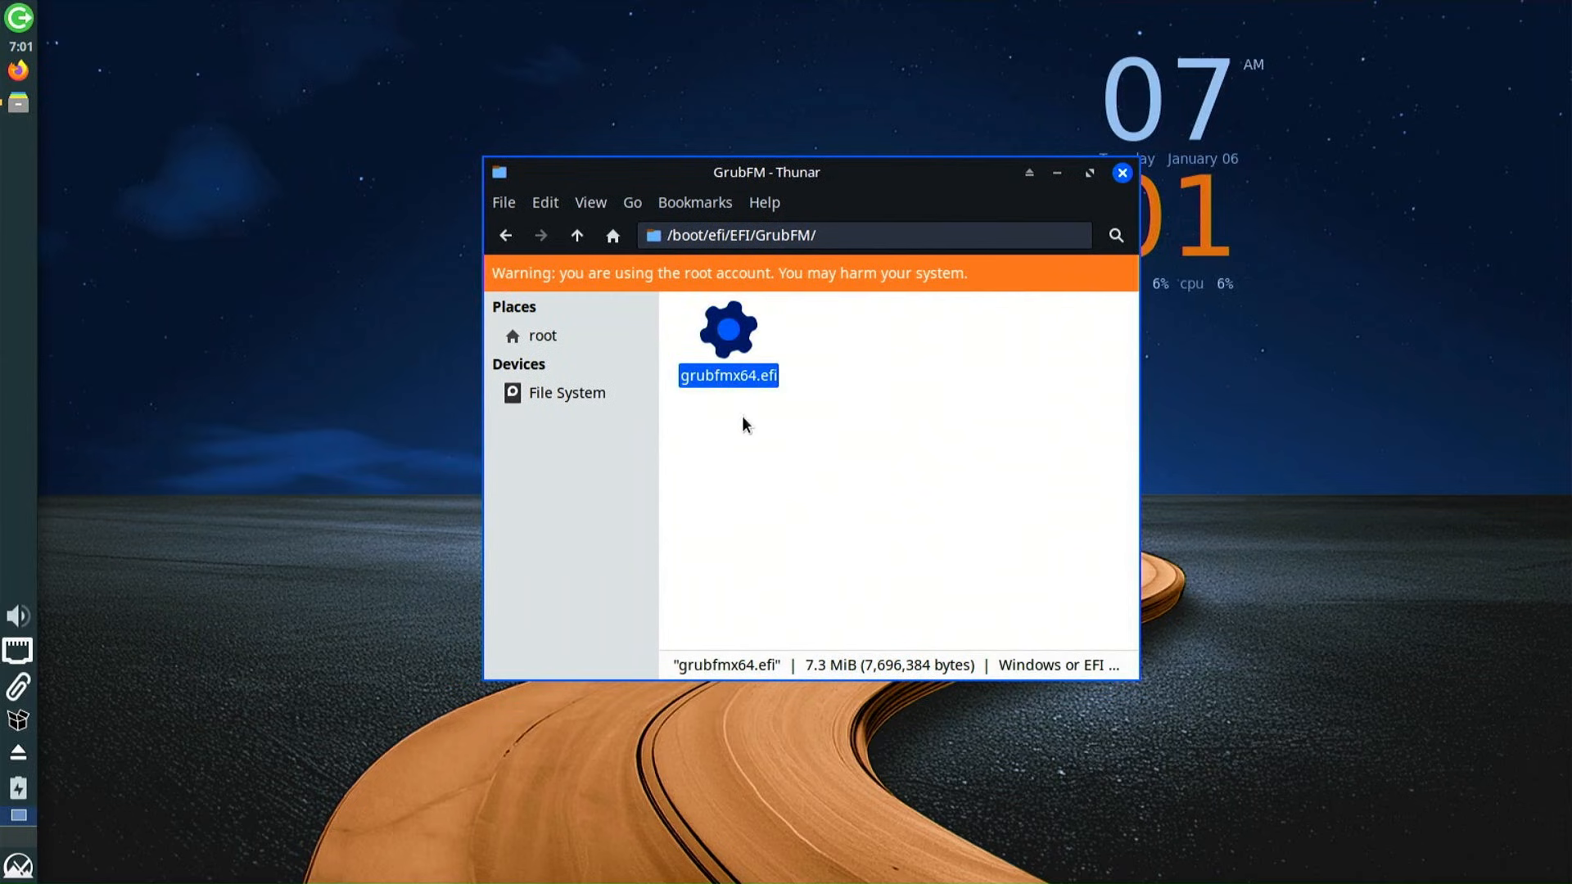
left_click_drag(876, 178, 449, 182)
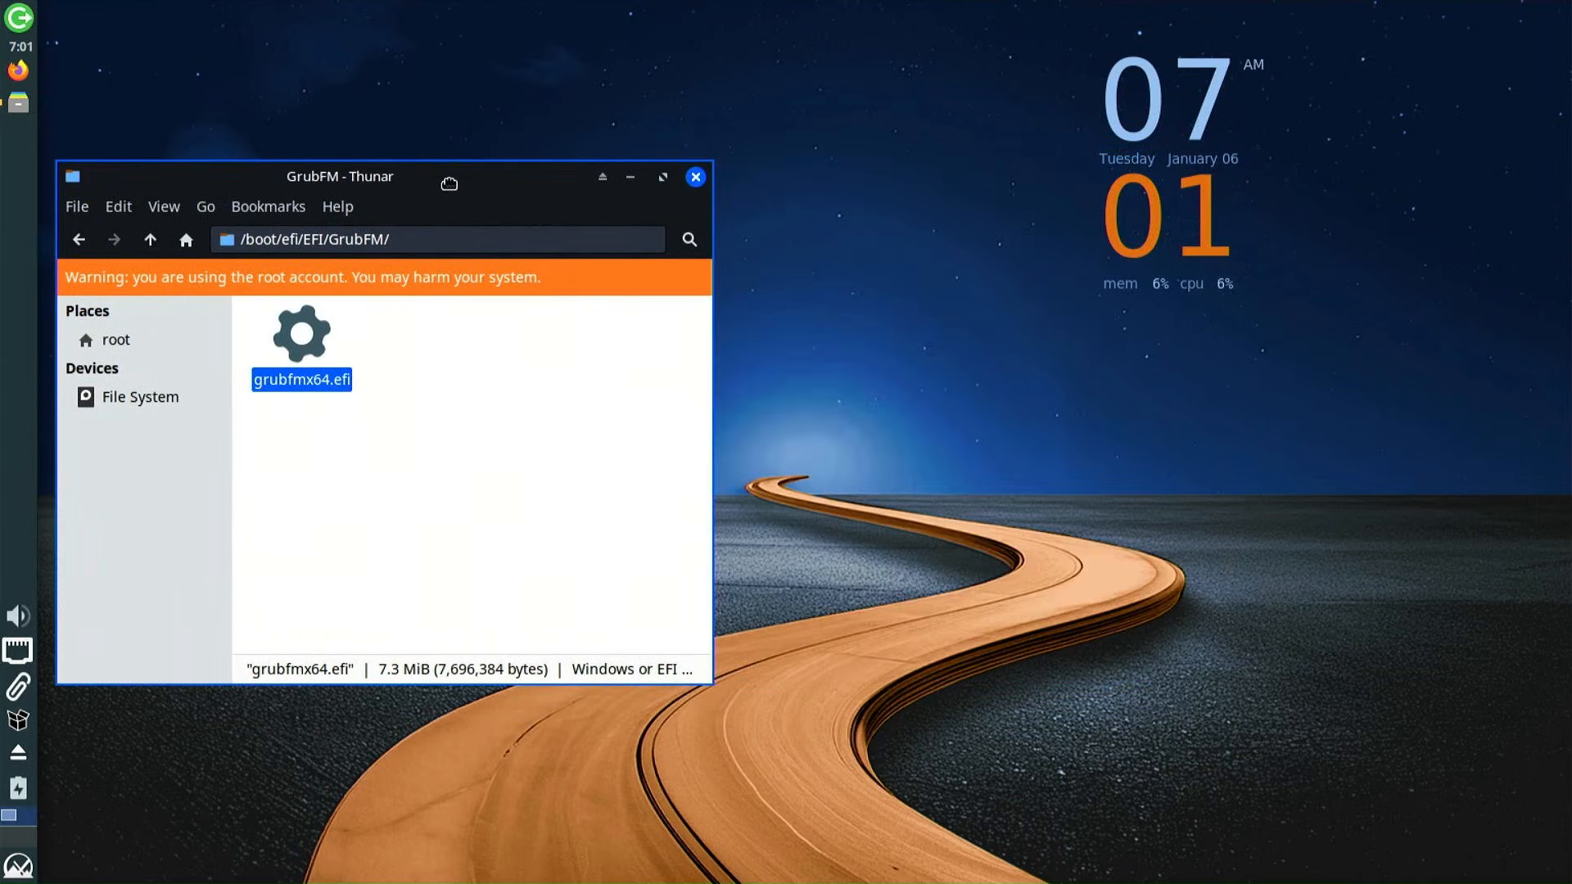
left_click(24, 867)
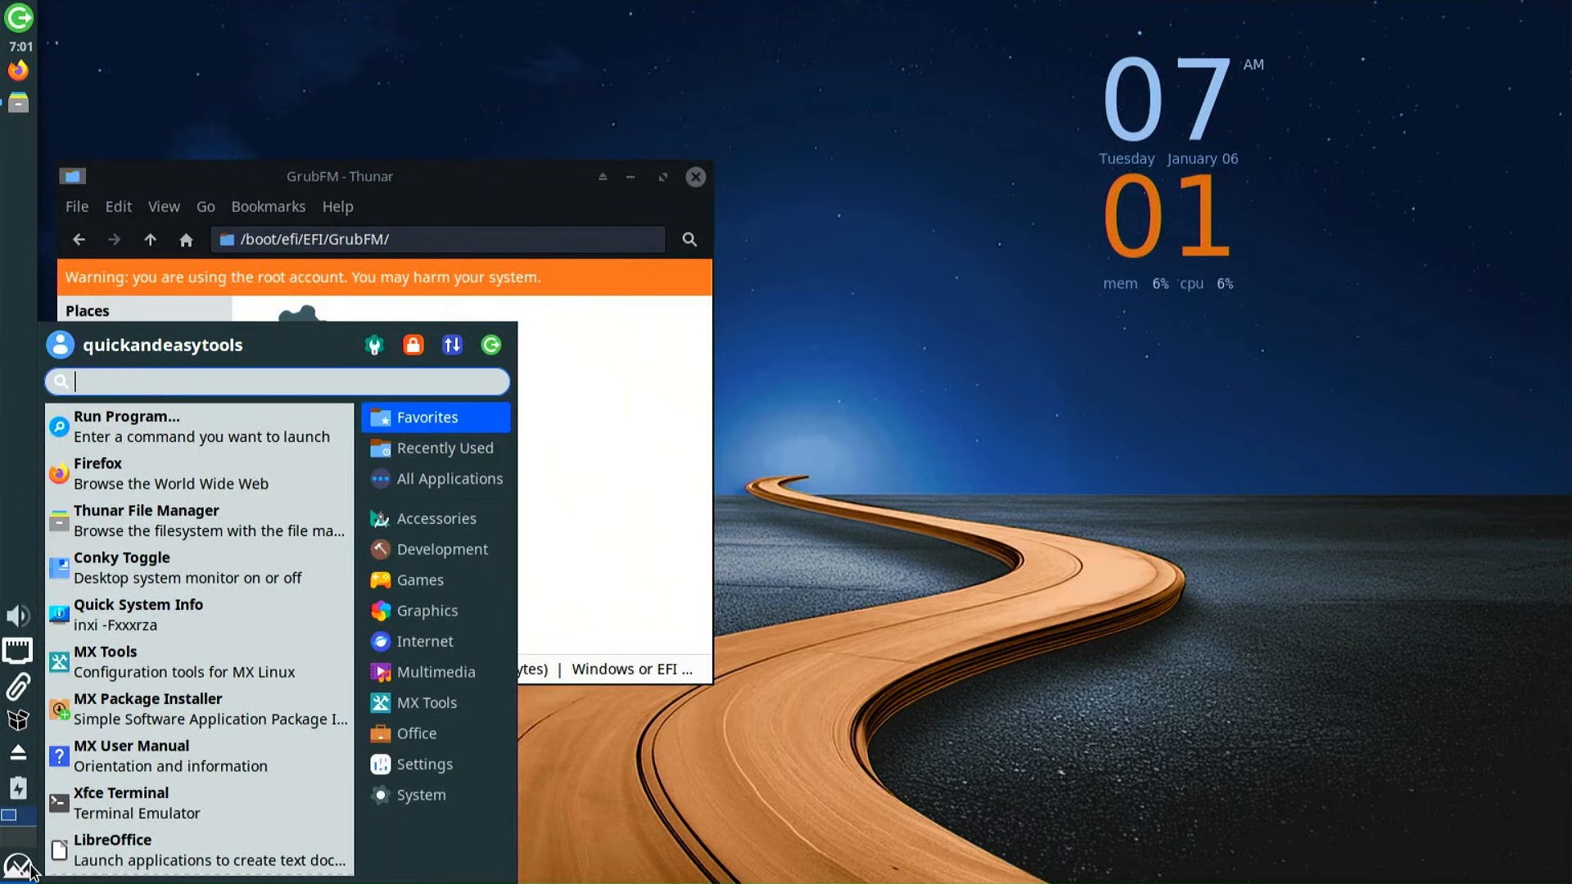
type("uefi")
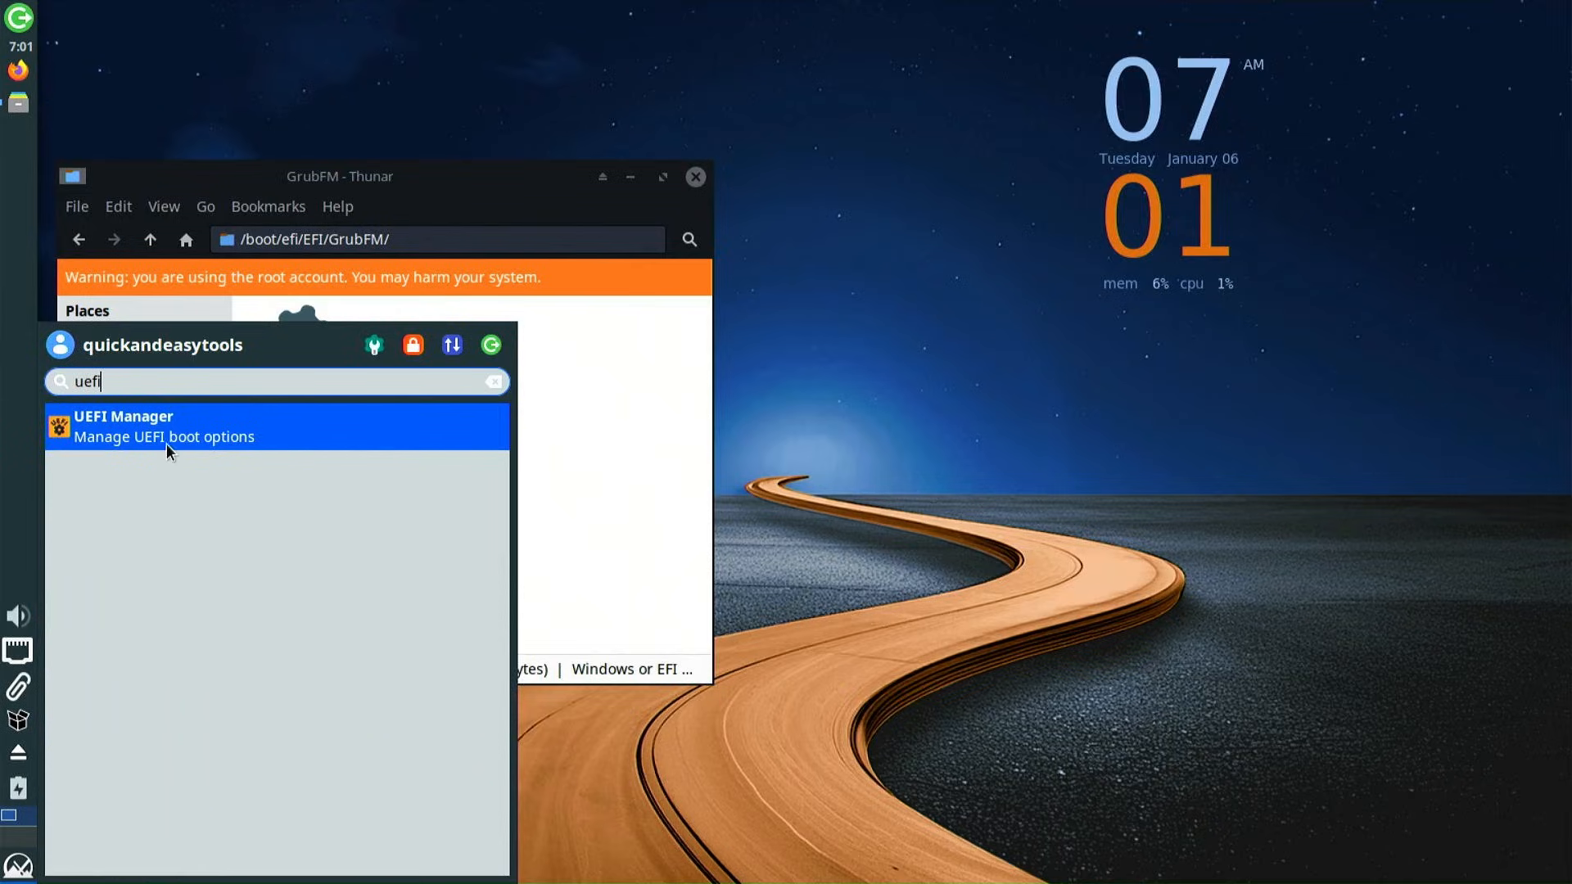
left_click(115, 440)
left_click_drag(455, 66, 670, 167)
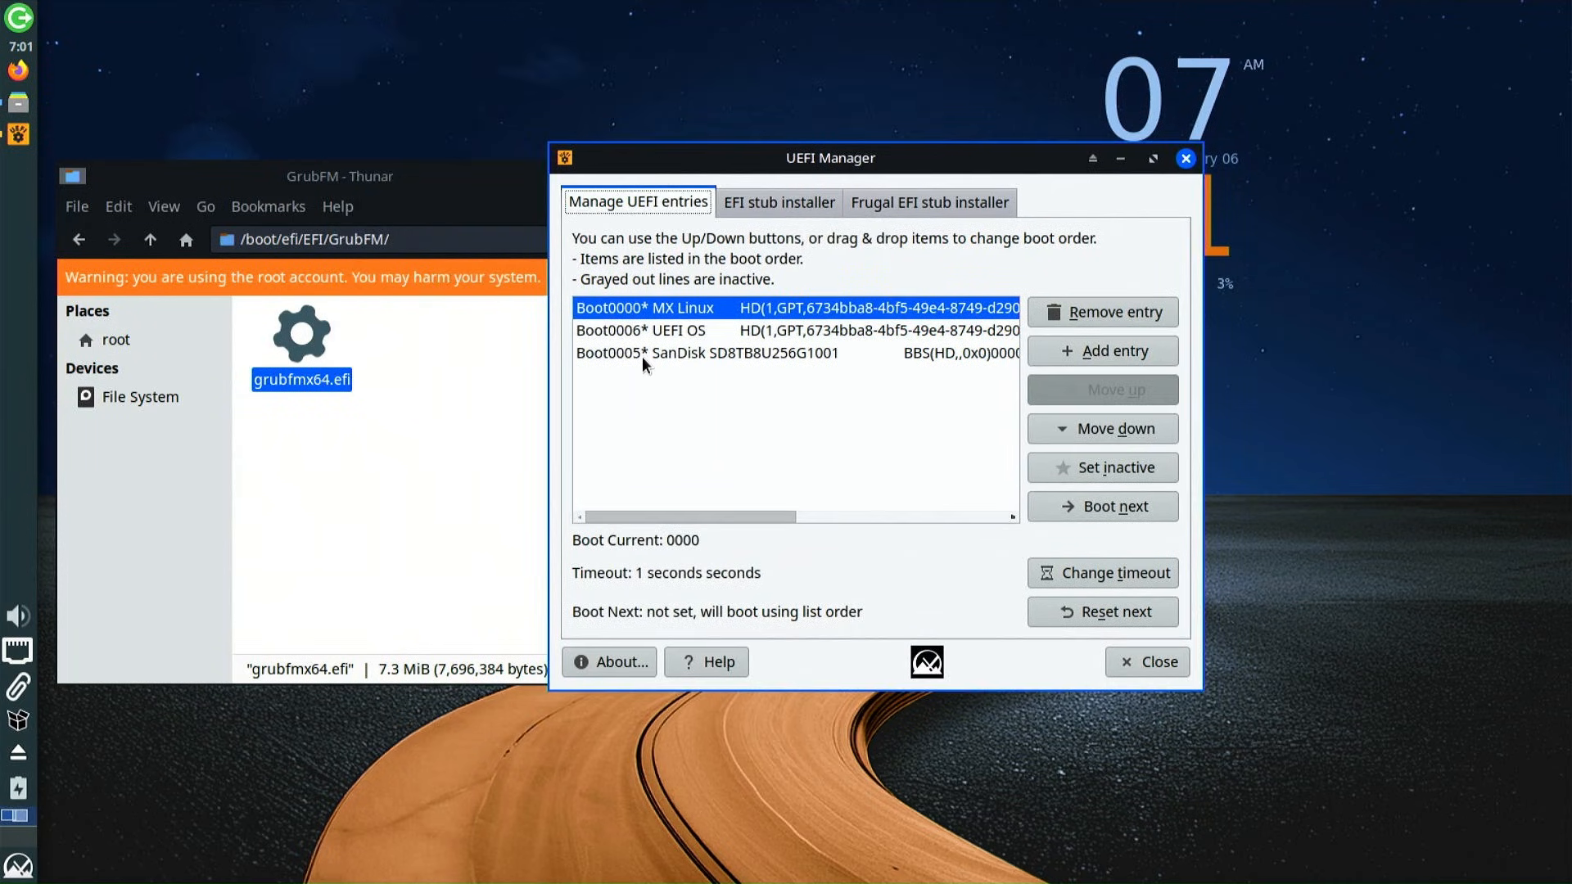
Add a boot entry named GrubFM pointing to EFI/GrubFM/grubfmx64.efi, authenticating as administrator
left_click(1149, 352)
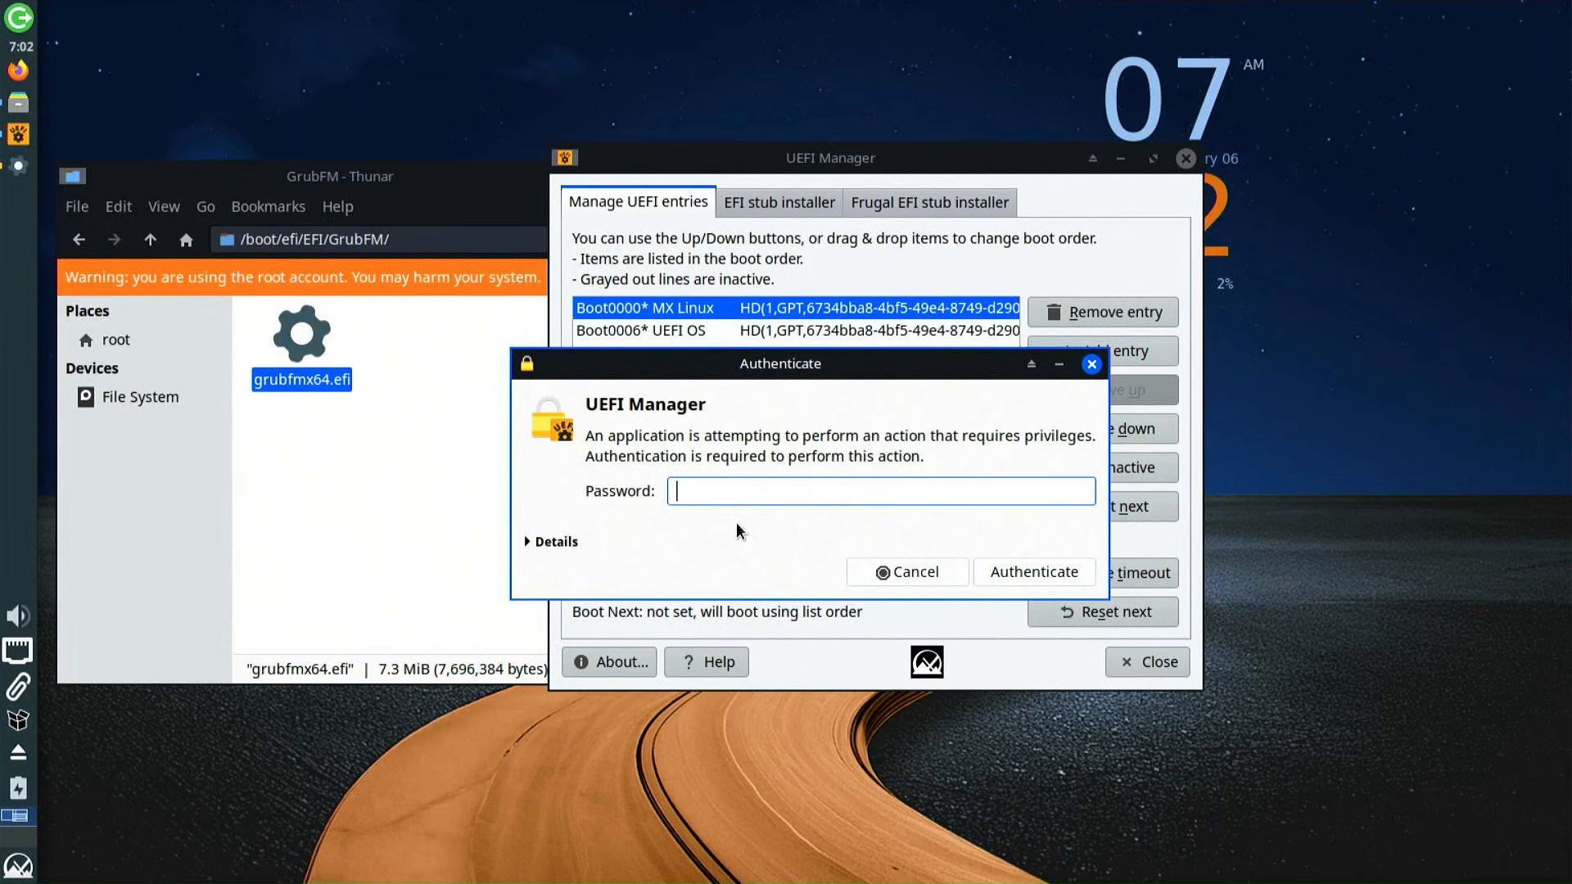
type("••••••")
key("Return")
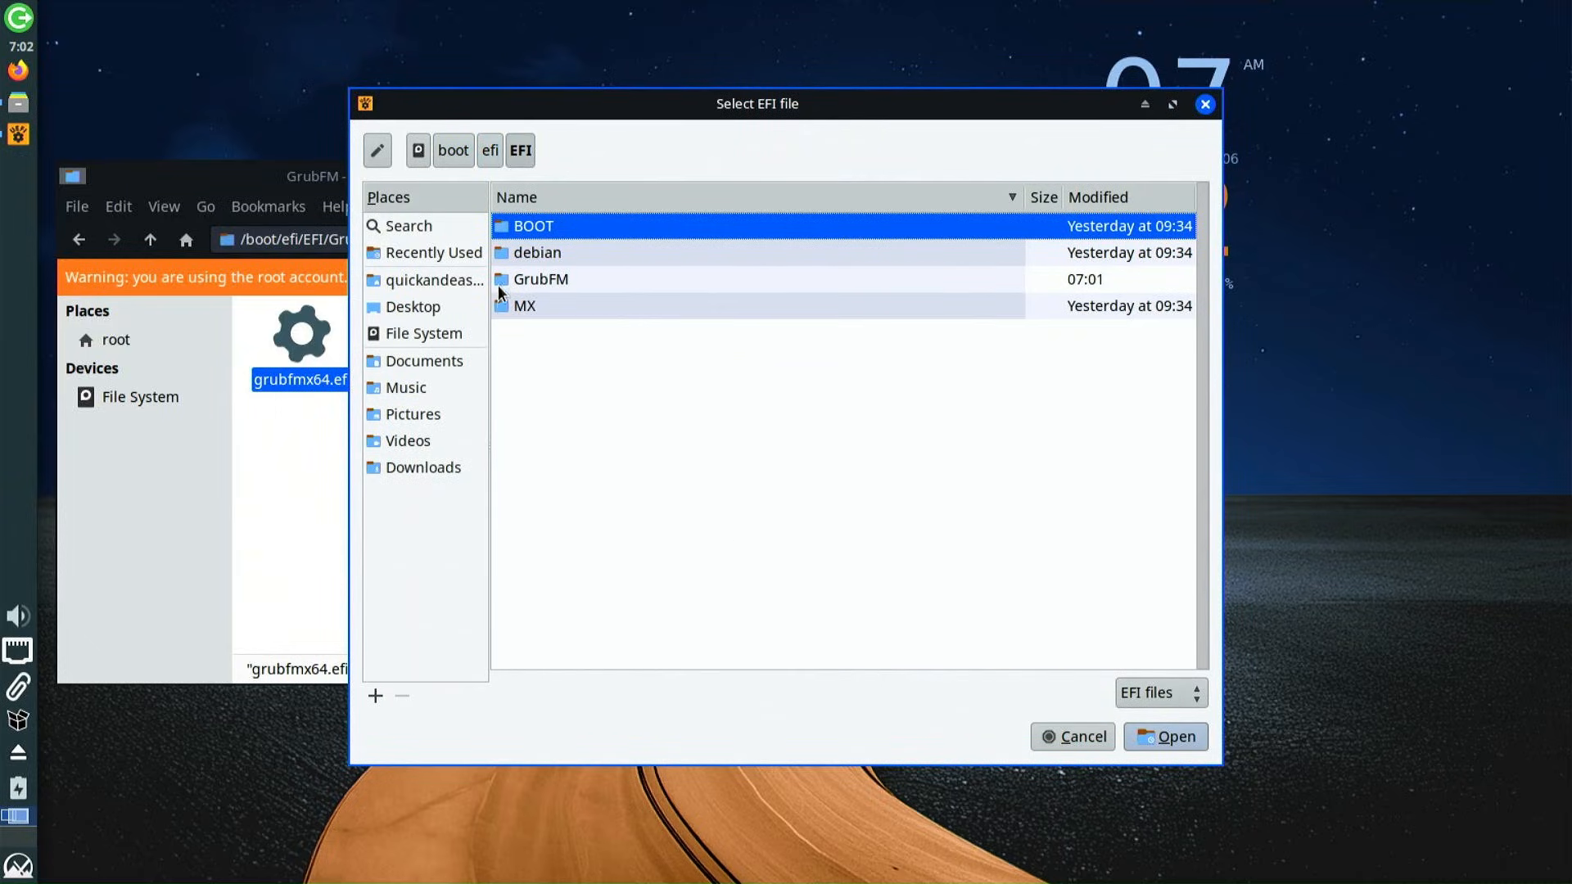
left_click(523, 281)
double_click(540, 282)
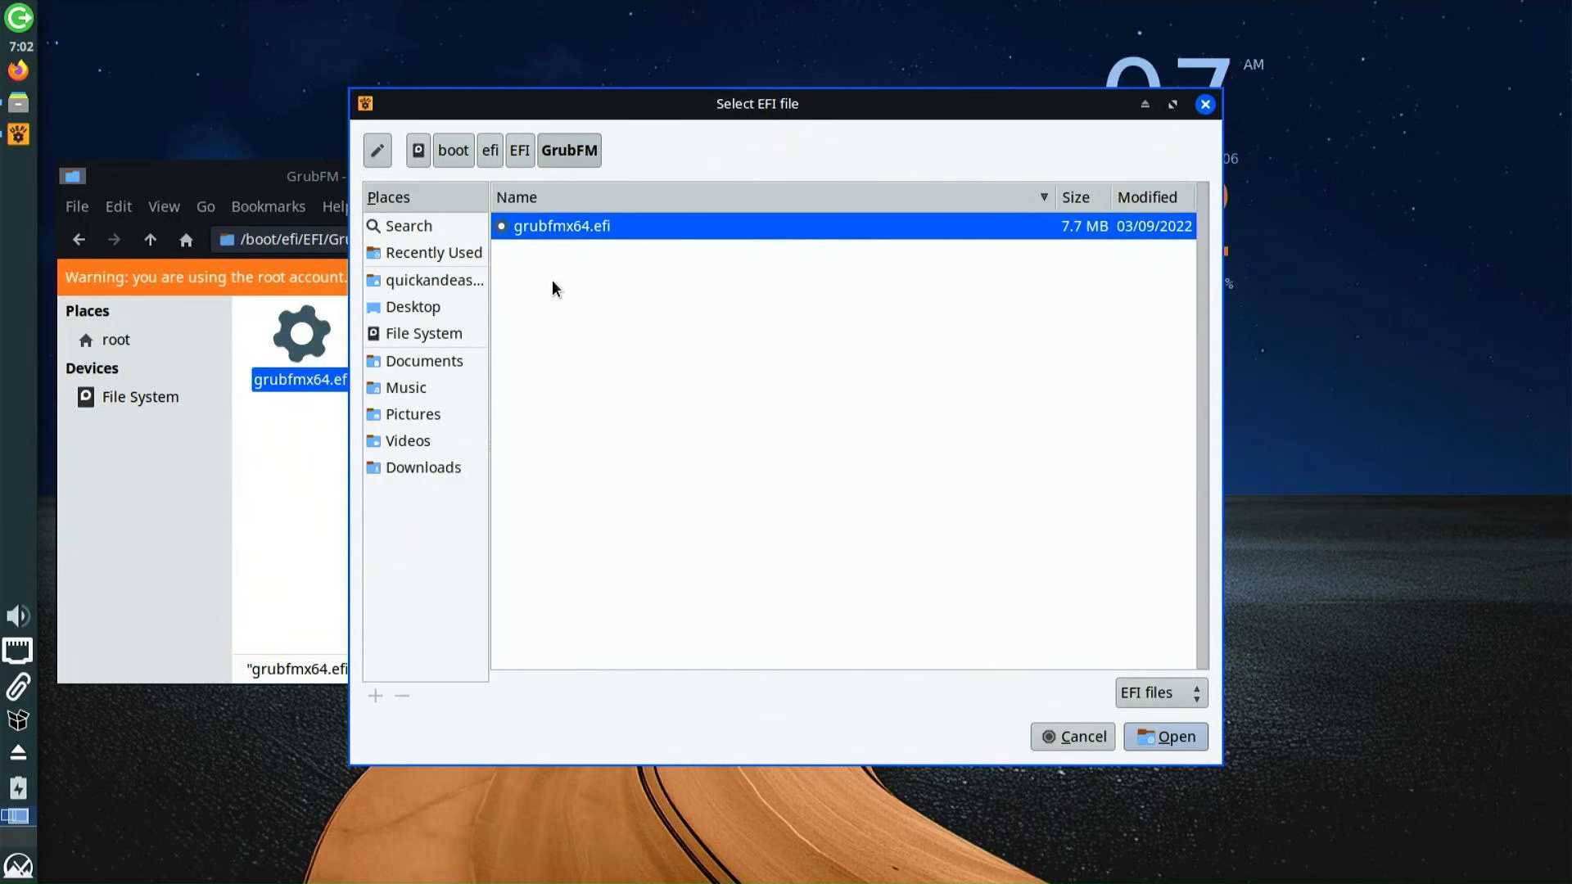
left_click(1175, 733)
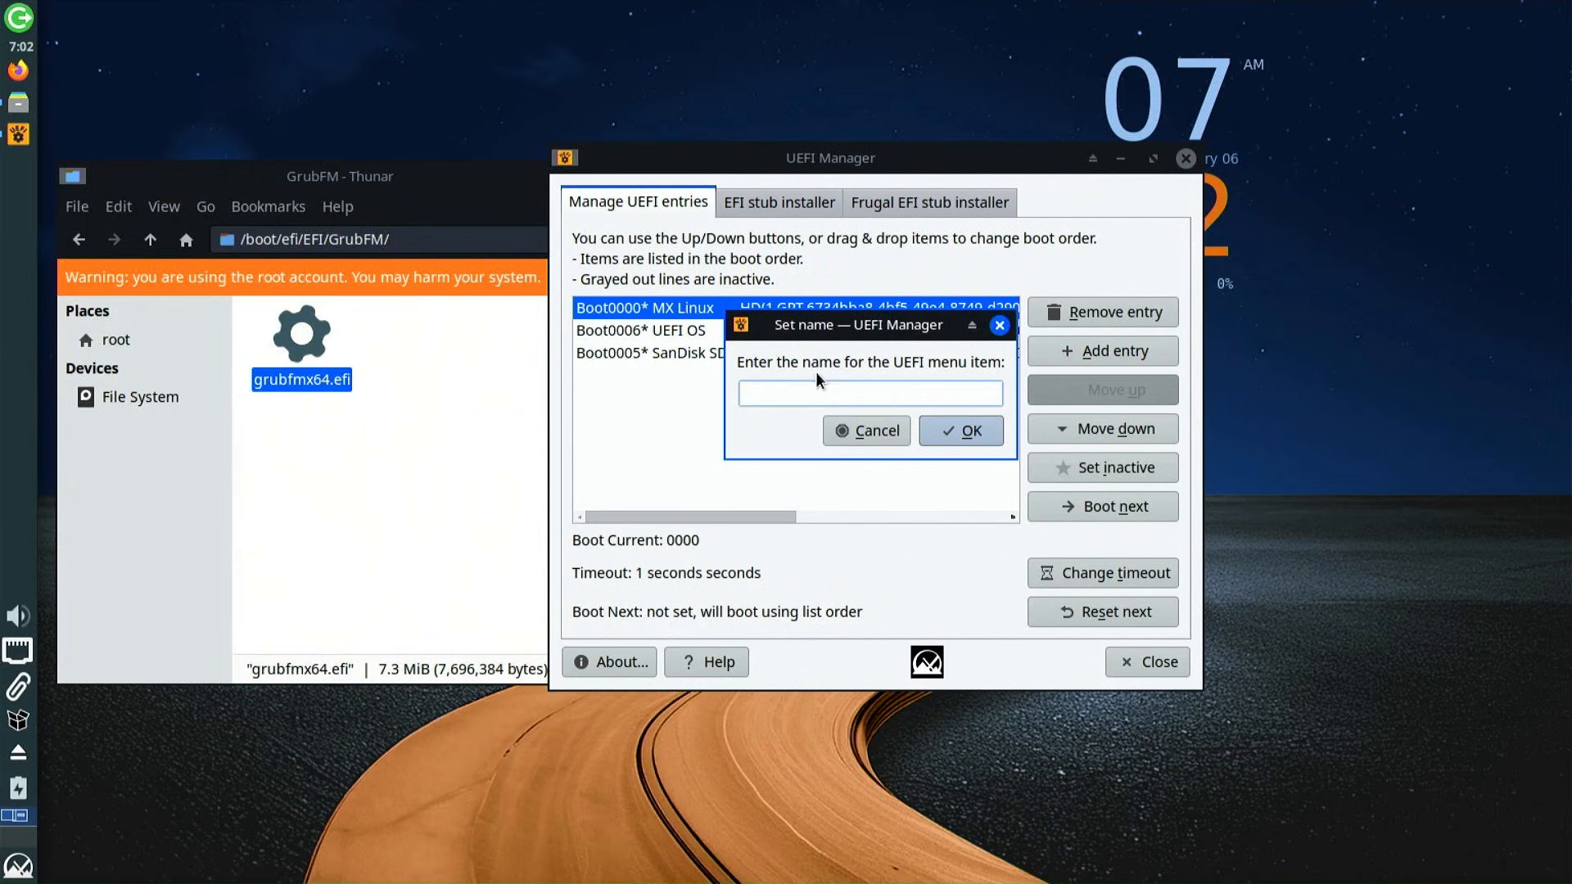
type("GrubFM")
left_click(970, 439)
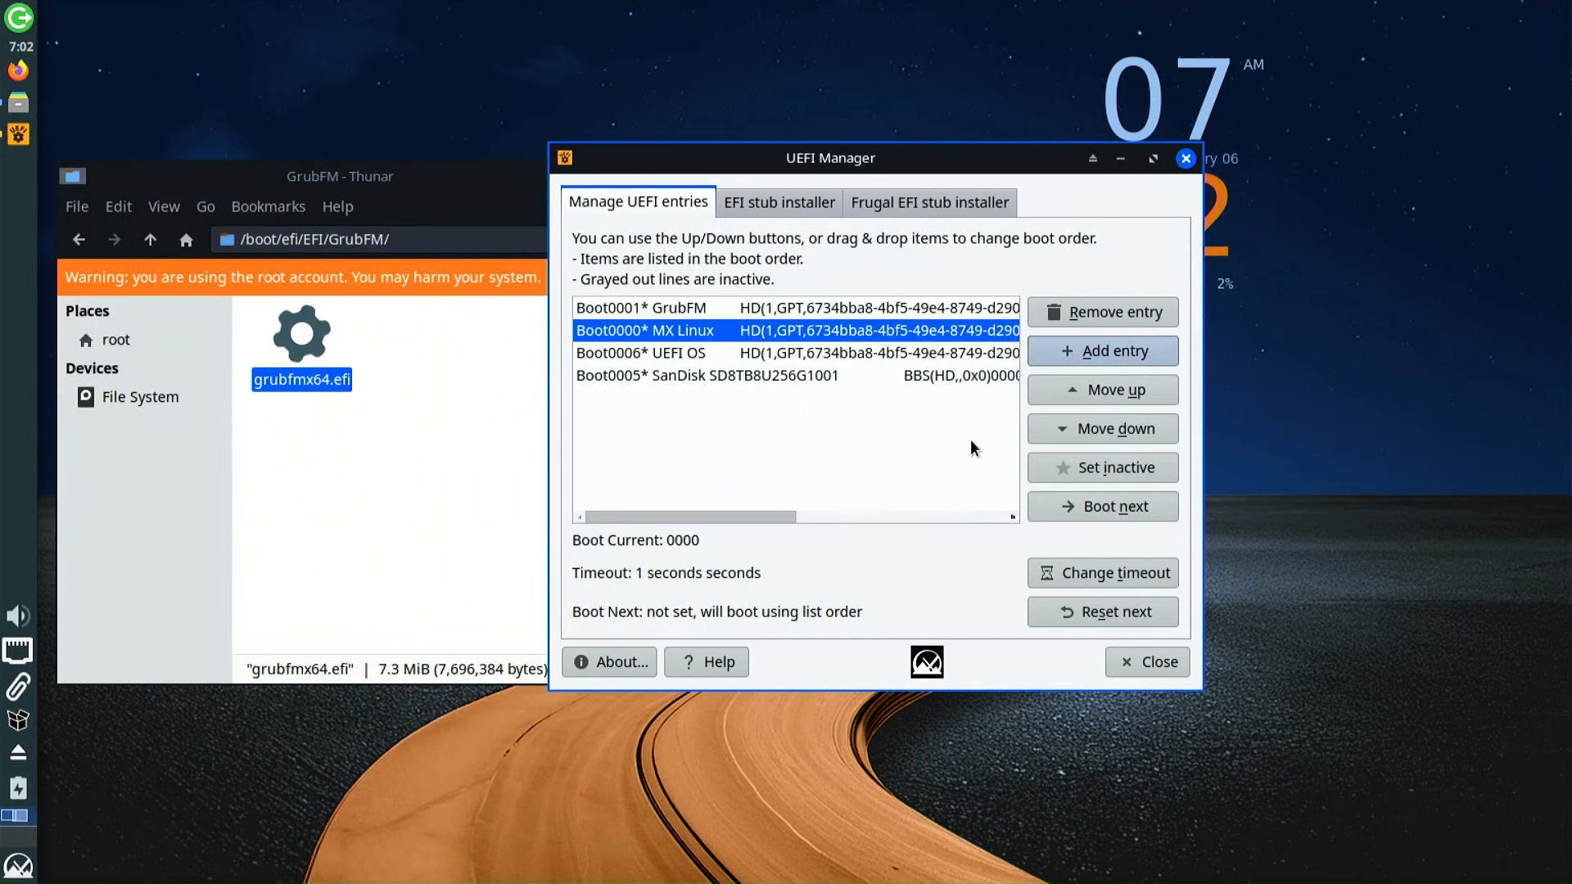
Check the new GrubFM entry, then close UEFI Manager and the GrubFM folder window
left_click(703, 310)
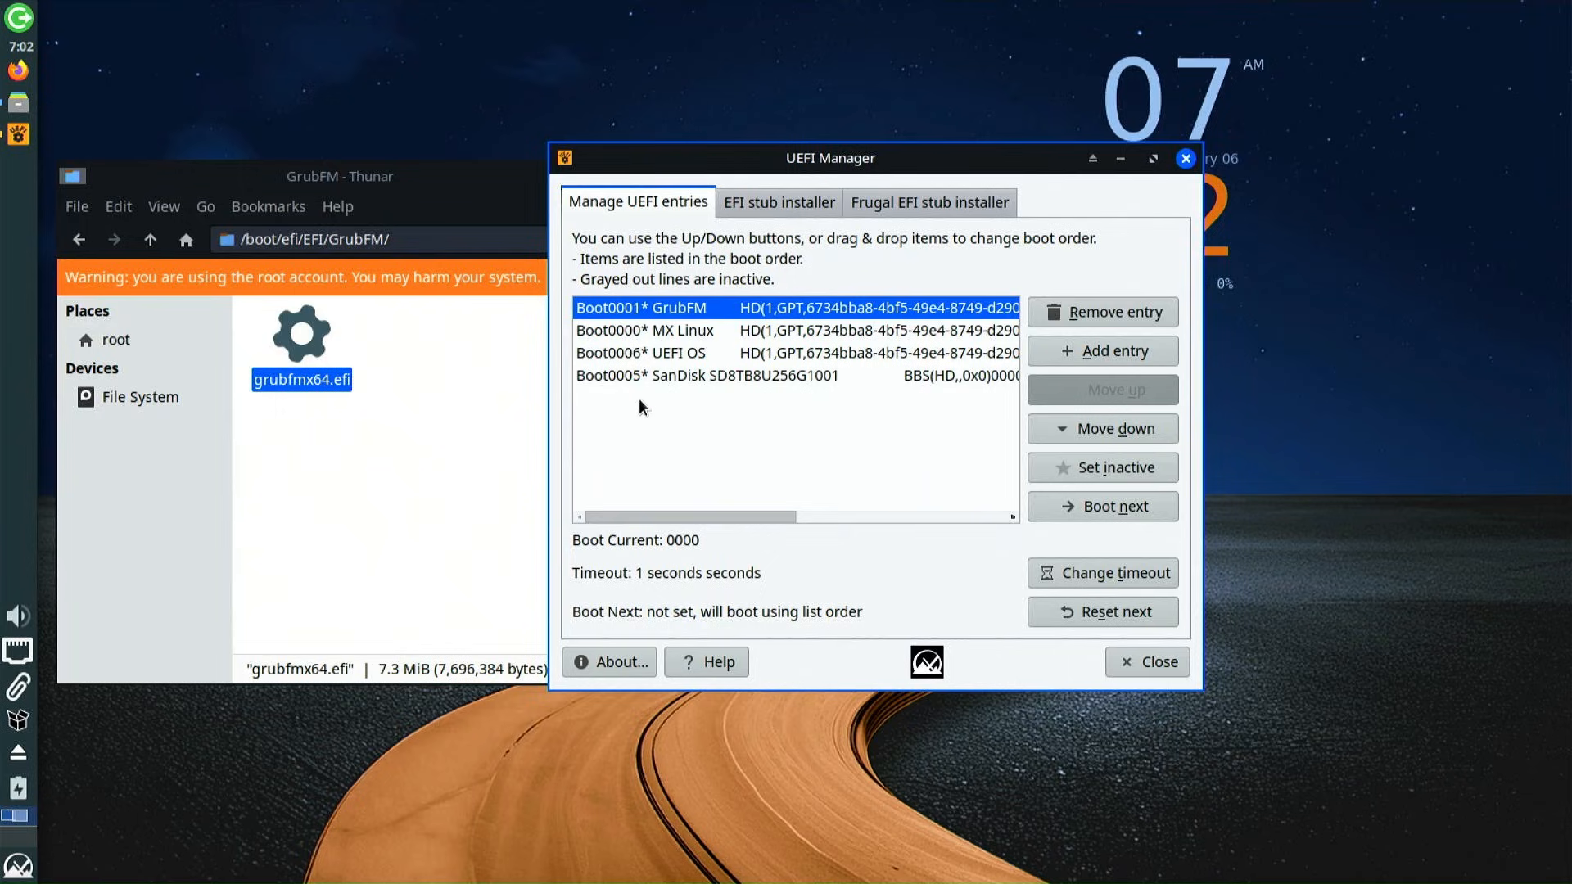
left_click(1139, 669)
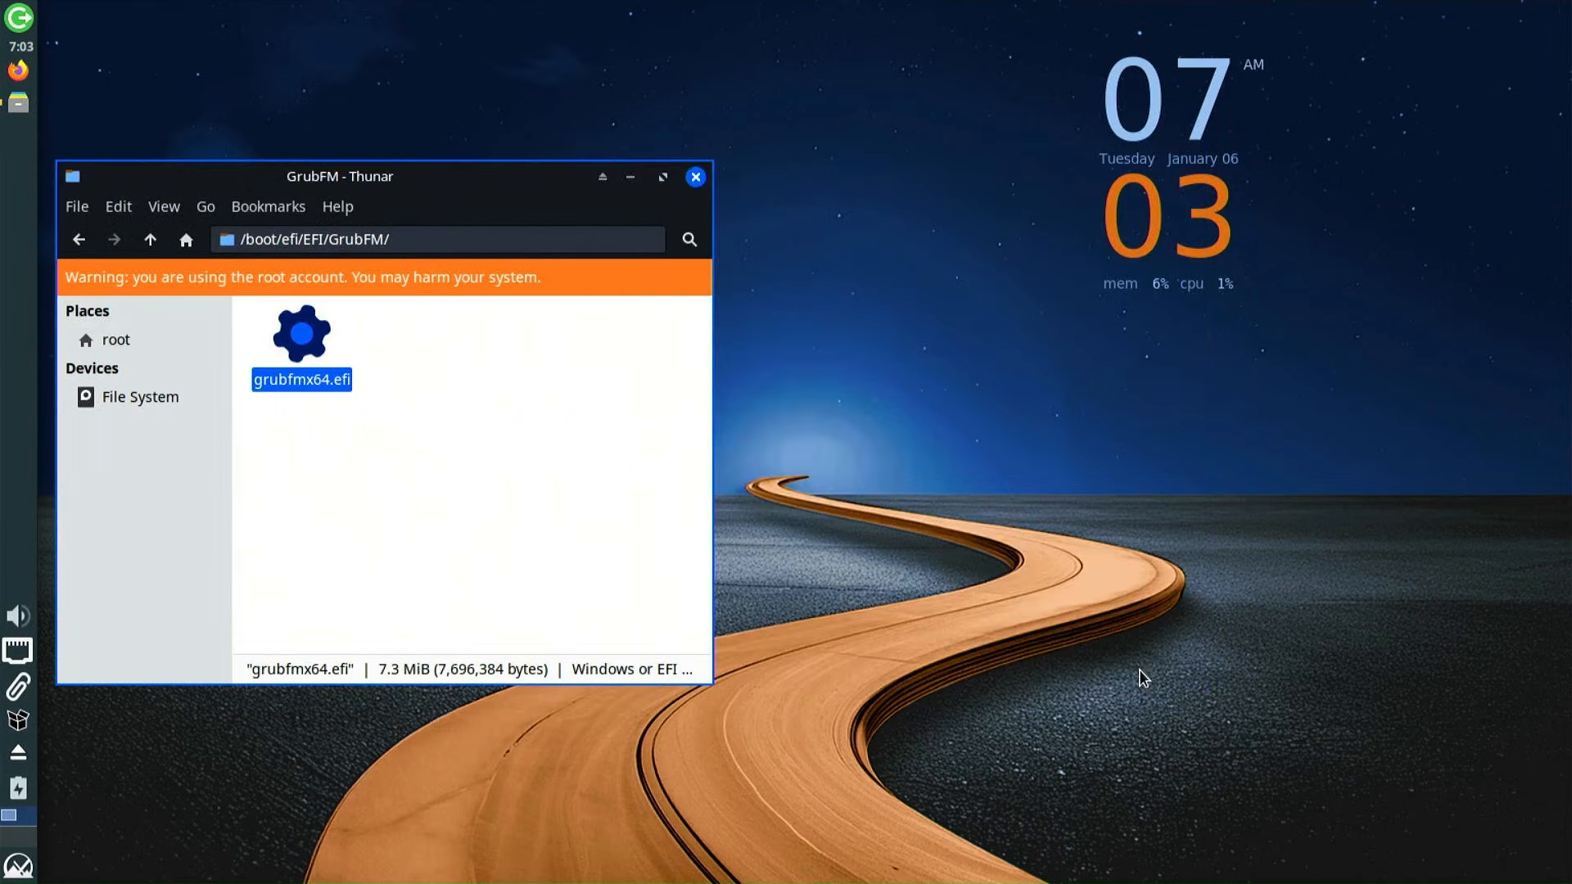
left_click(695, 177)
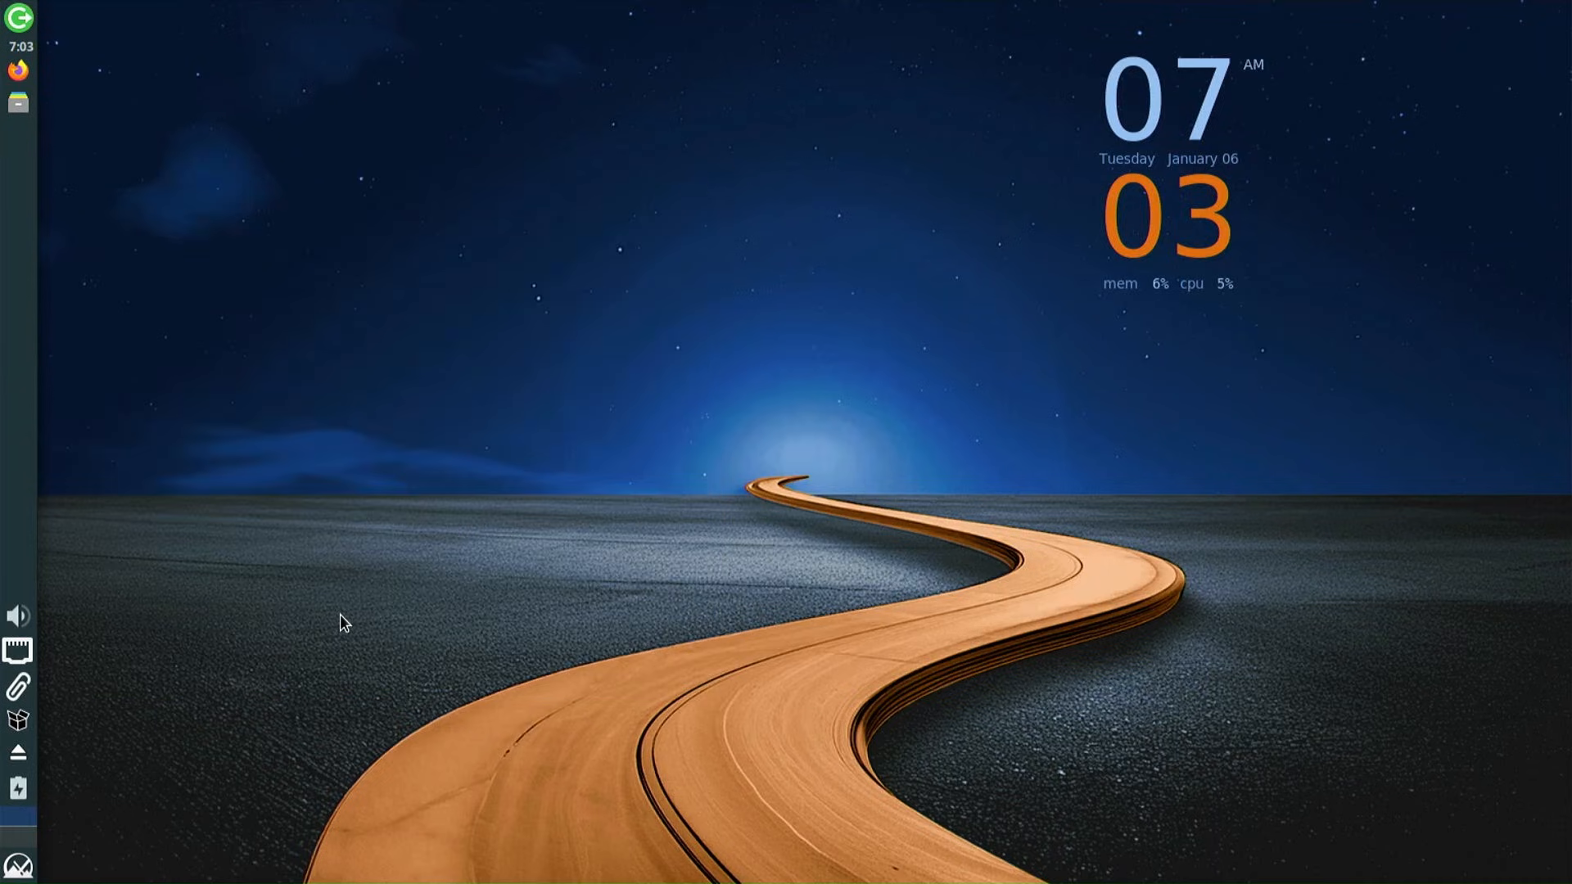
Restart the computer using the Whisker menu's Log out dialog
left_click(18, 866)
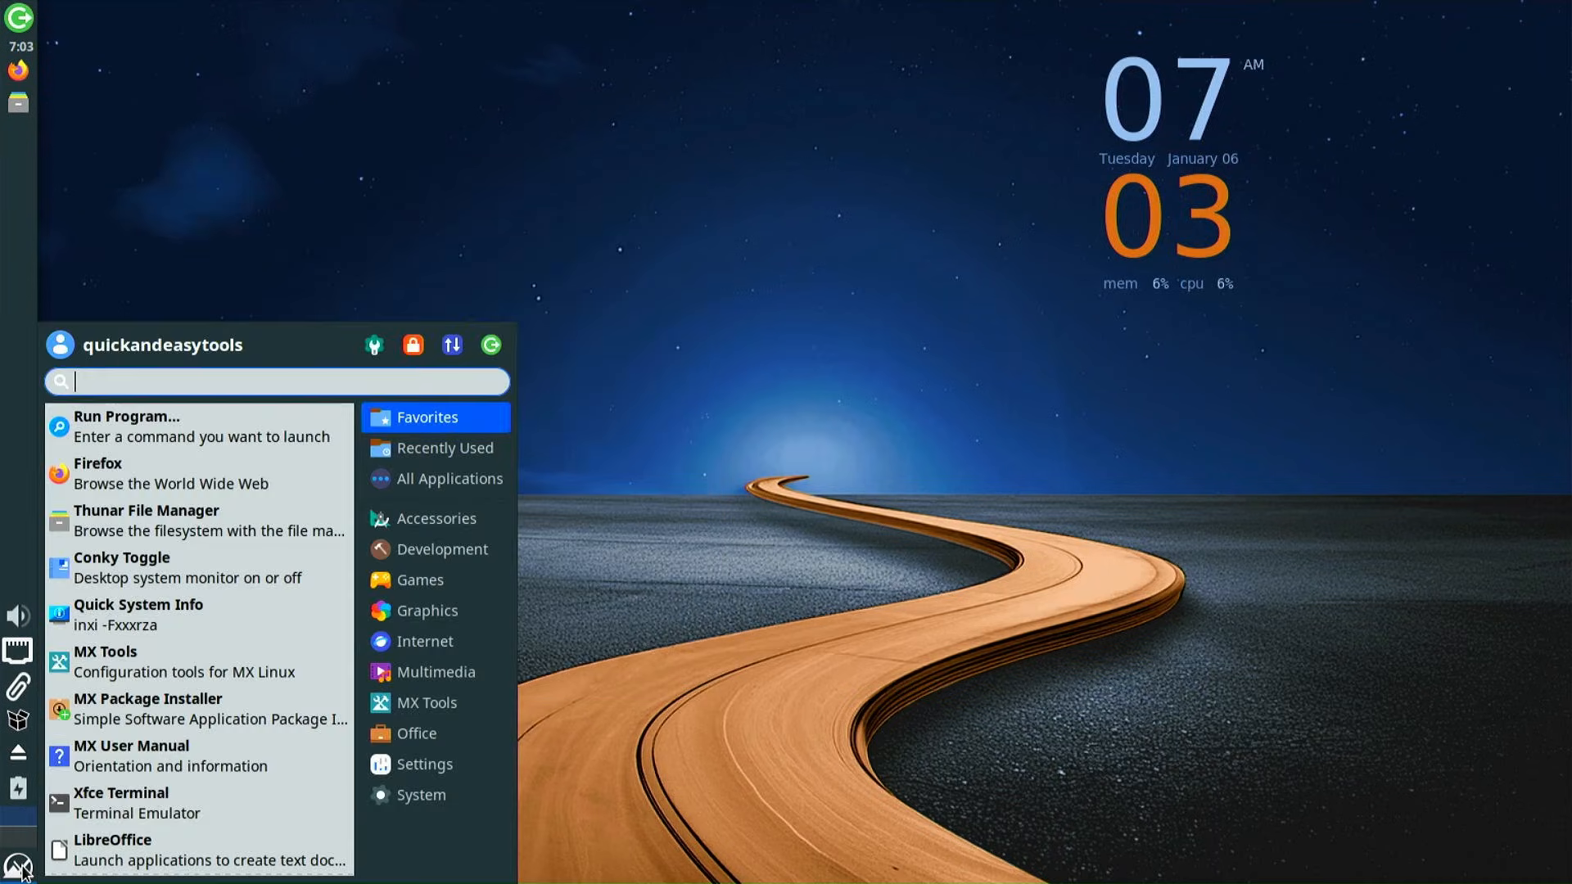
left_click(489, 344)
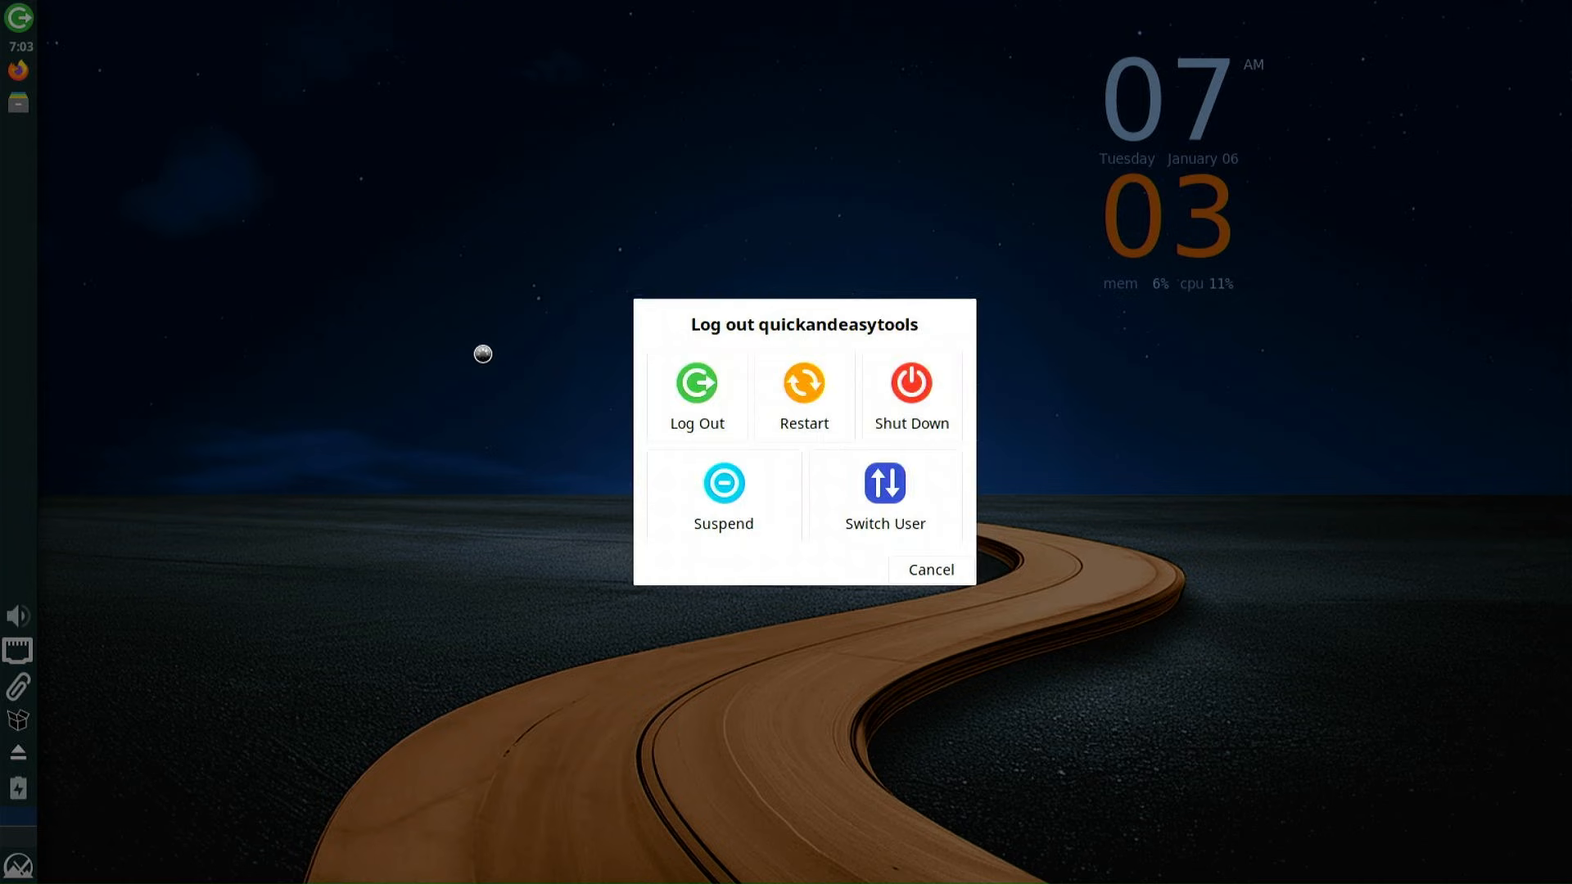
left_click(799, 405)
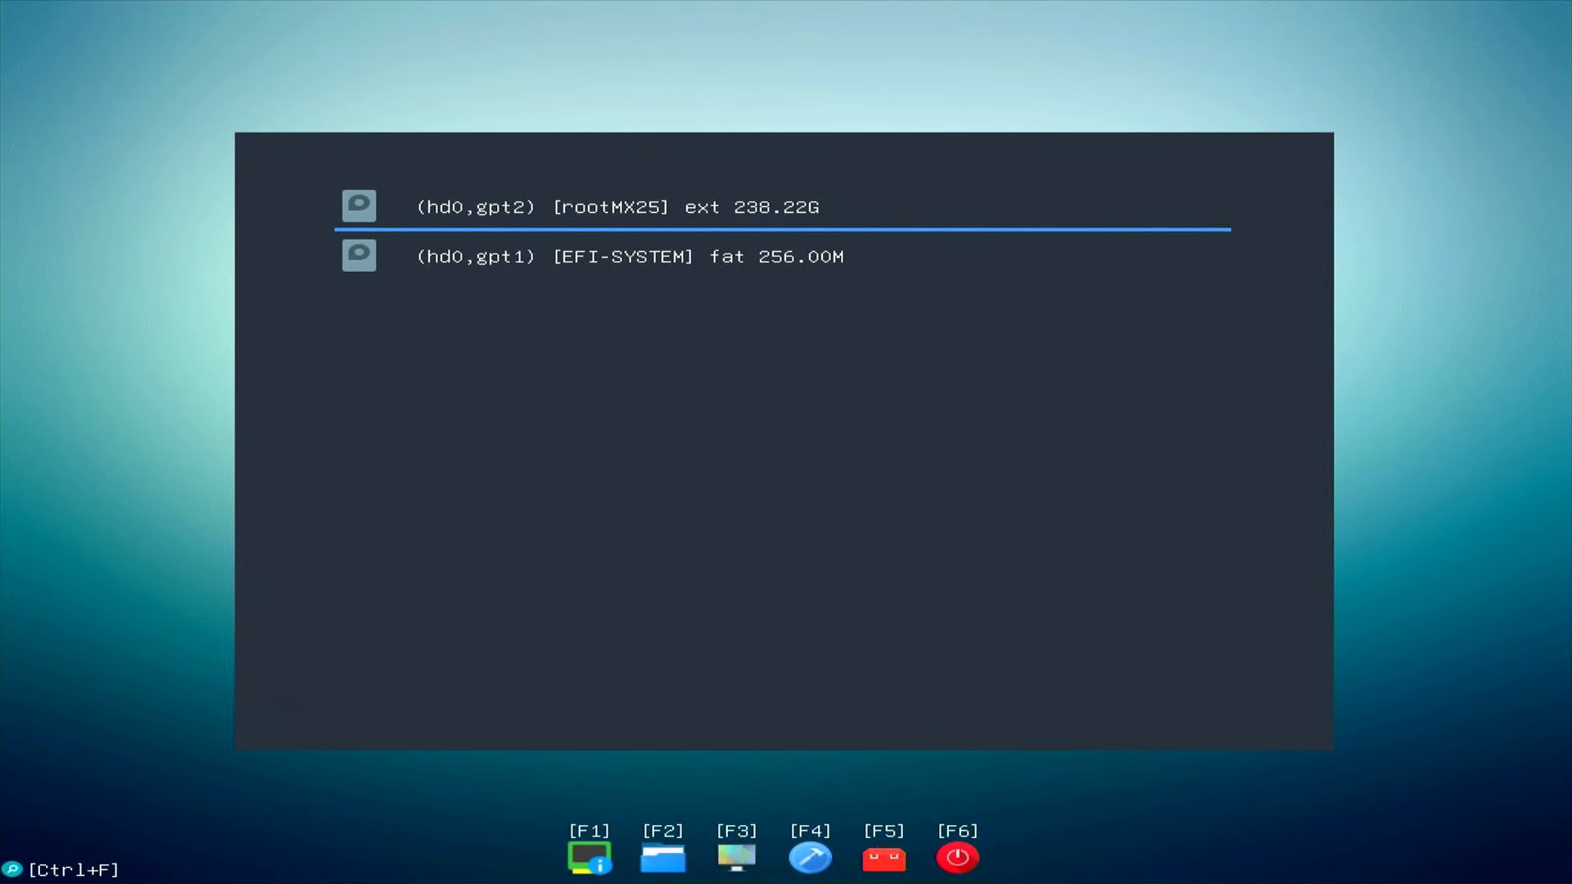
In GrubFM, navigate the rootMX25 partition to the user's home Downloads folder
key("Return")
key("Down")
key("Down")
key("Down")
key("Down")
key("Down")
key("Return")
key("Down")
key("Return")
key("Down")
key("Down")
key("Down")
key("Down")
key("Down")
key("Down")
key("Down")
key("Down")
key("Down")
key("Down")
key("Down")
key("Down")
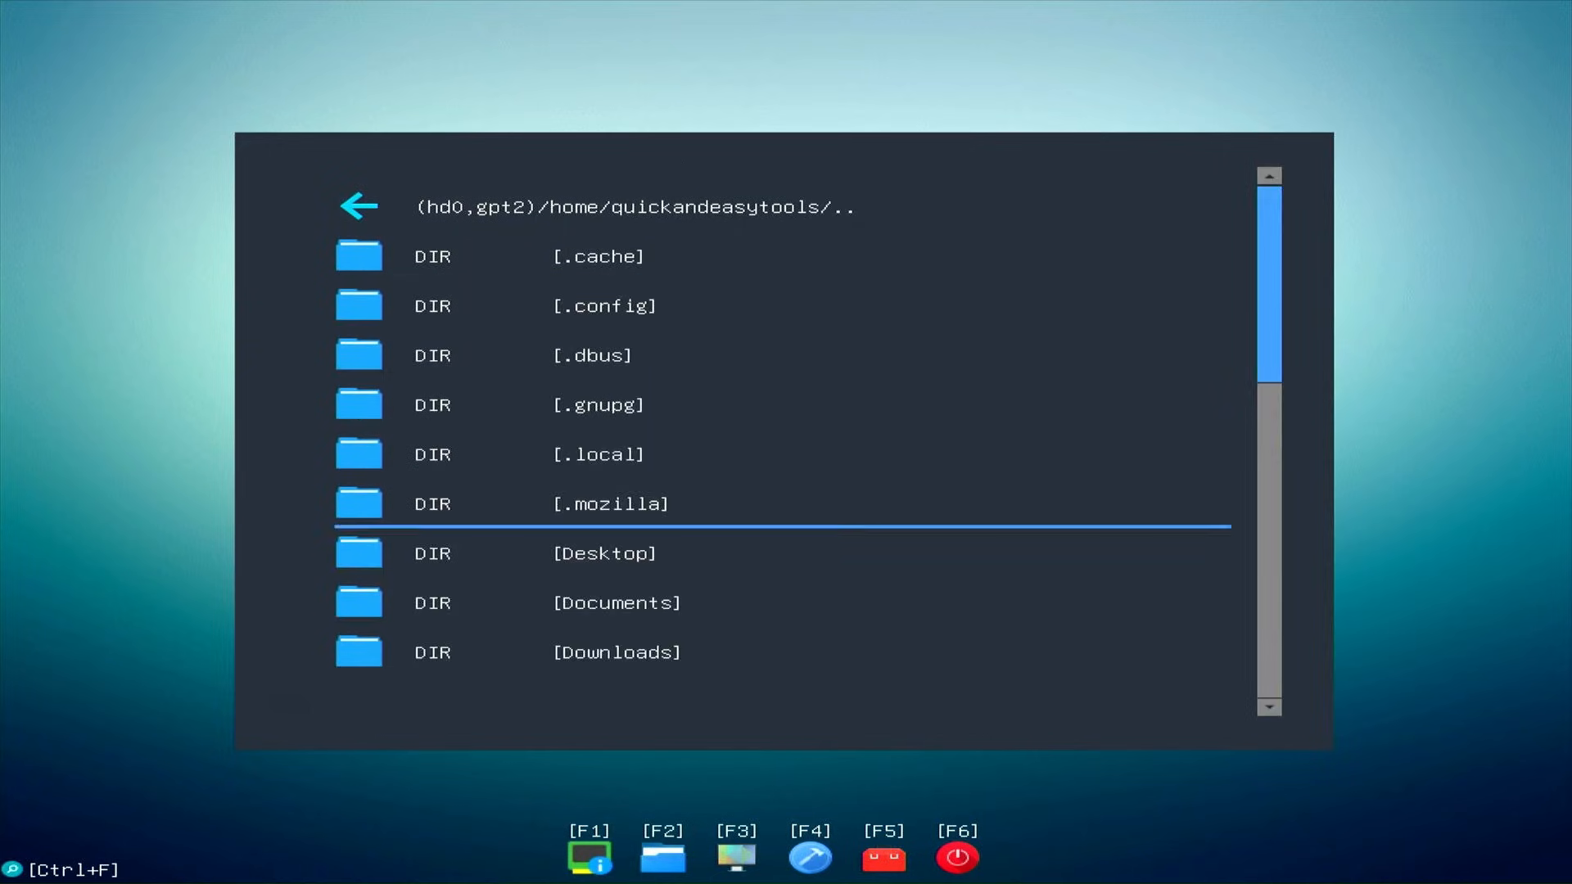
key("Up")
key("Up")
key("Up")
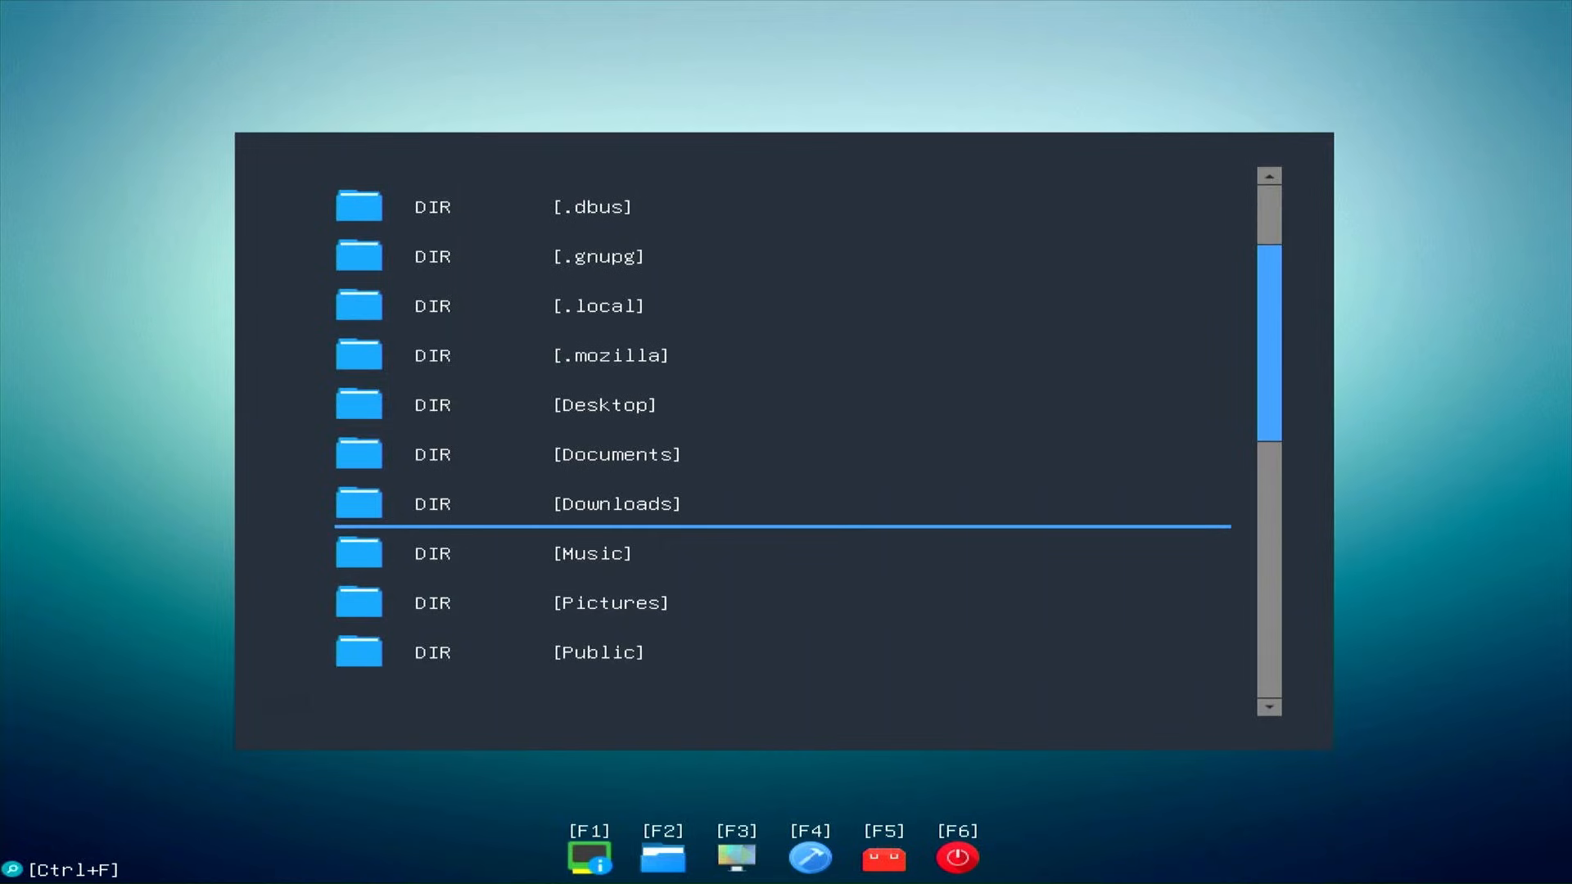
key("Return")
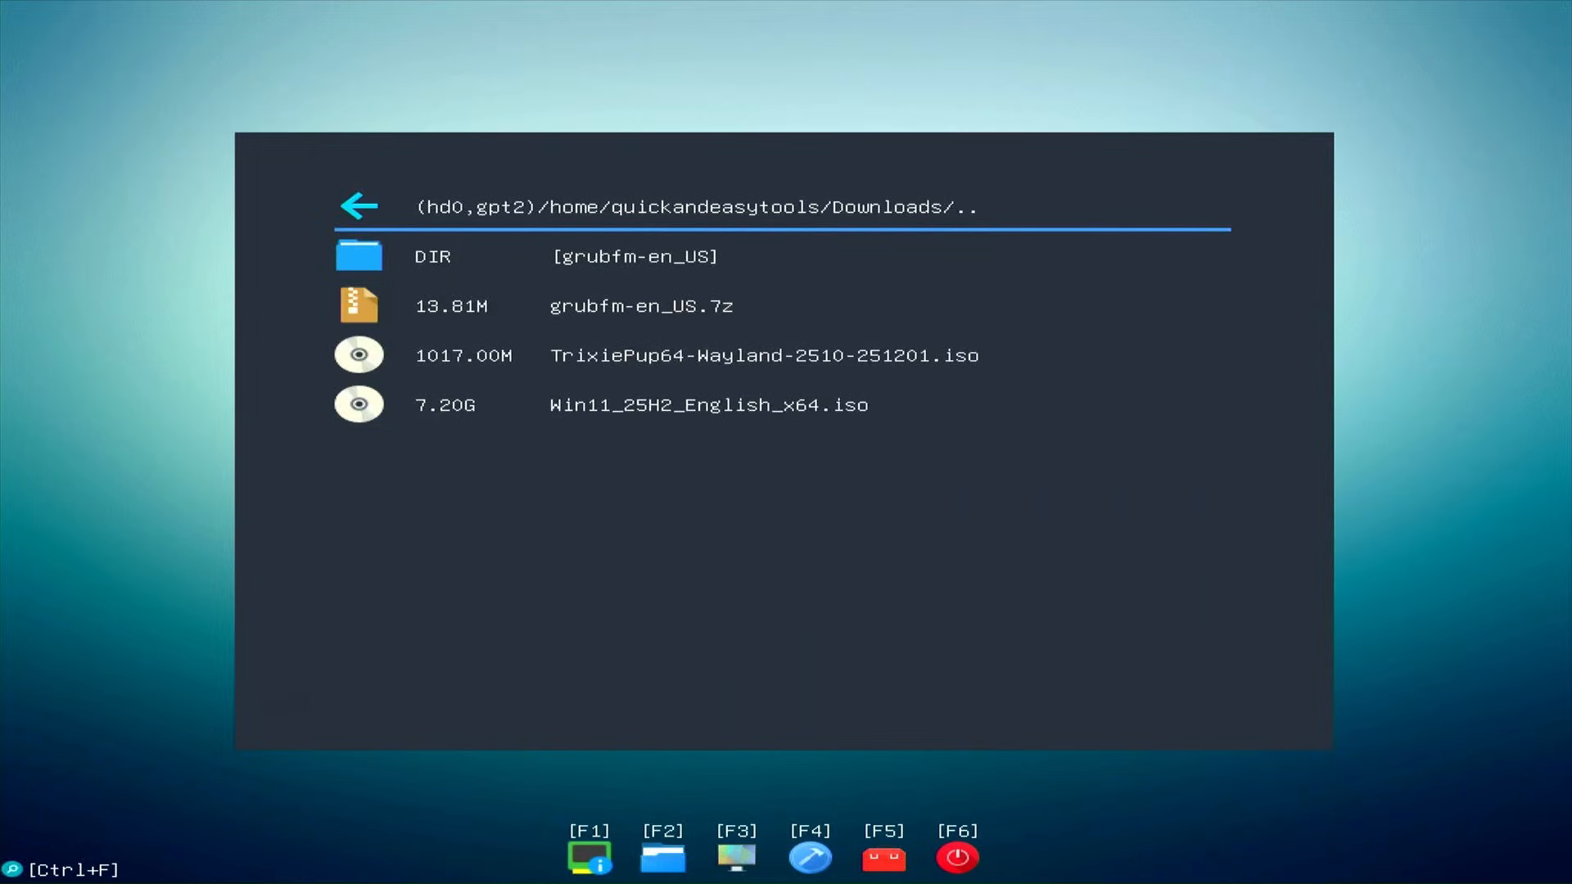
Boot the TrixiePup64 ISO via loopback.cfg with the Copy SFS files to RAM option
key("Down")
key("Down")
key("Down")
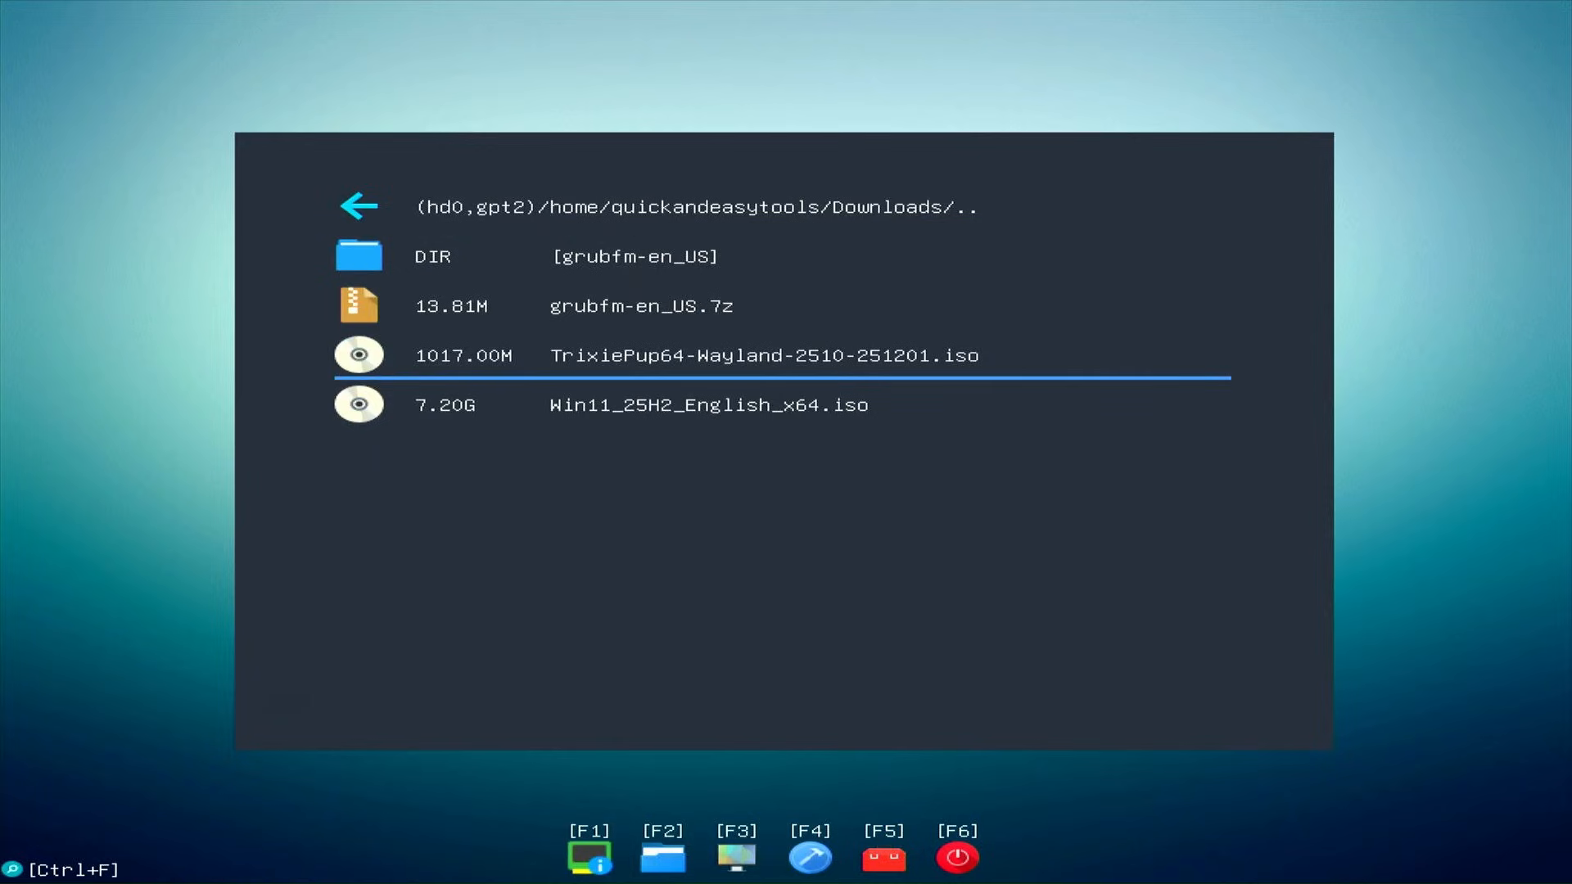
key("Return")
key("Down")
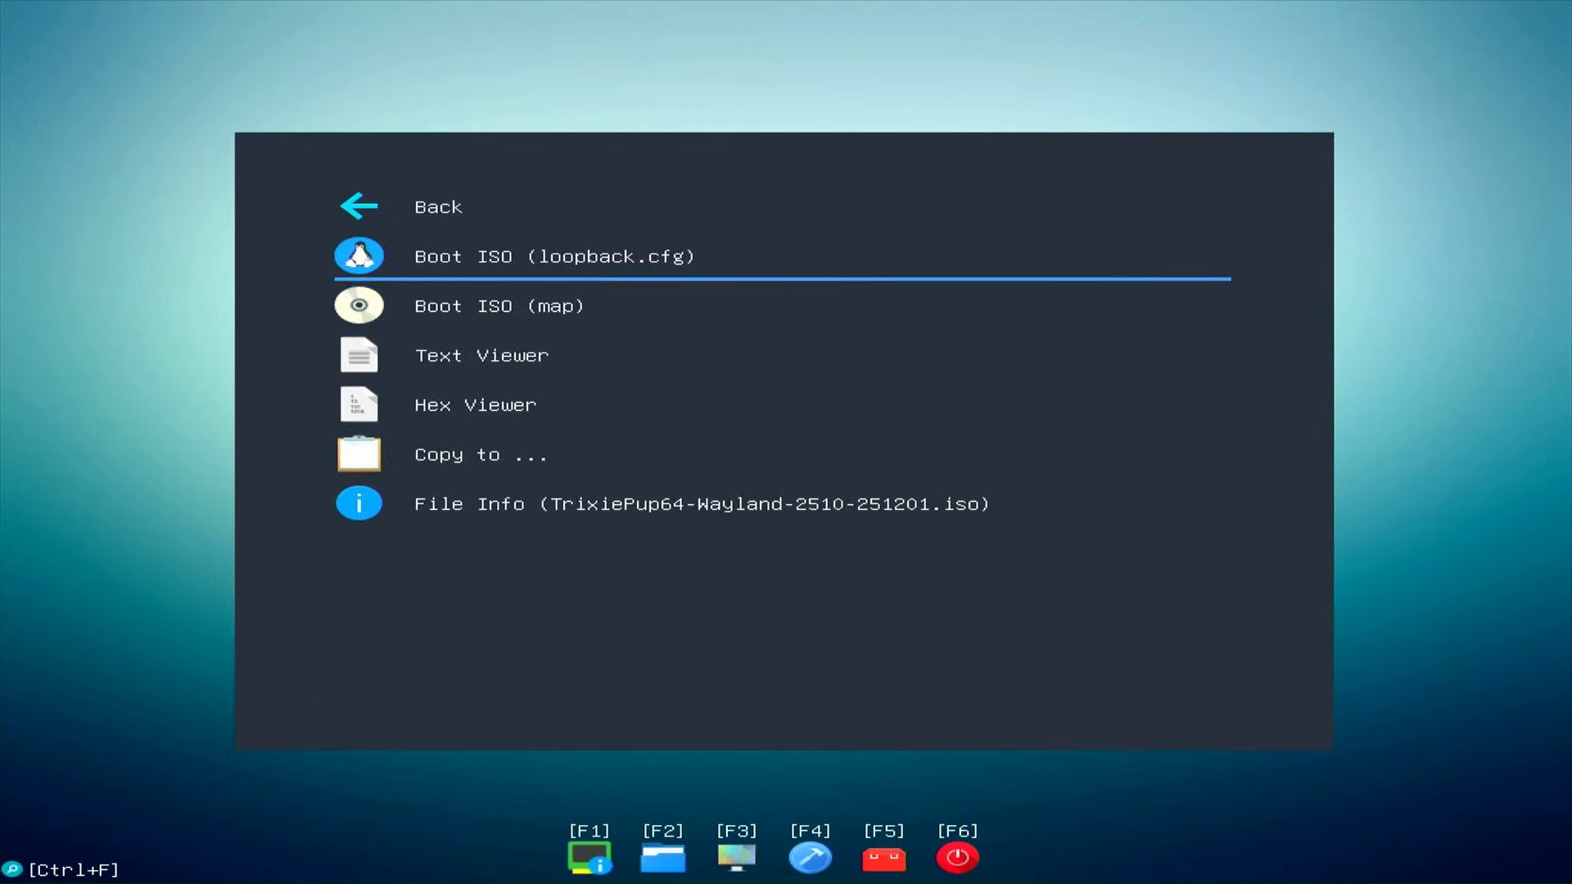
key("Return")
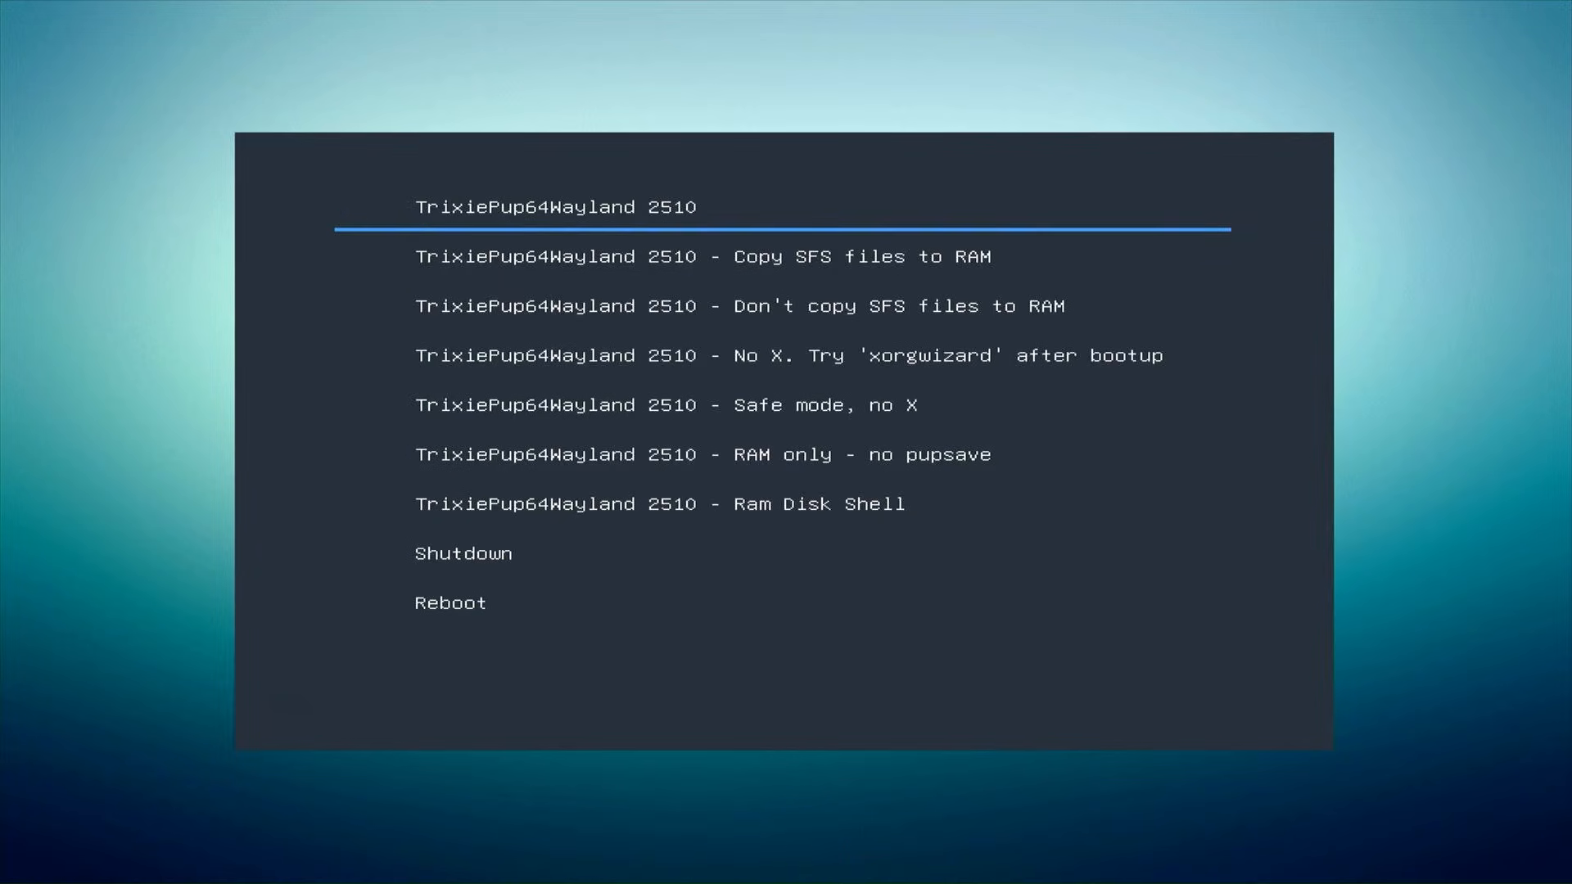
key("Down")
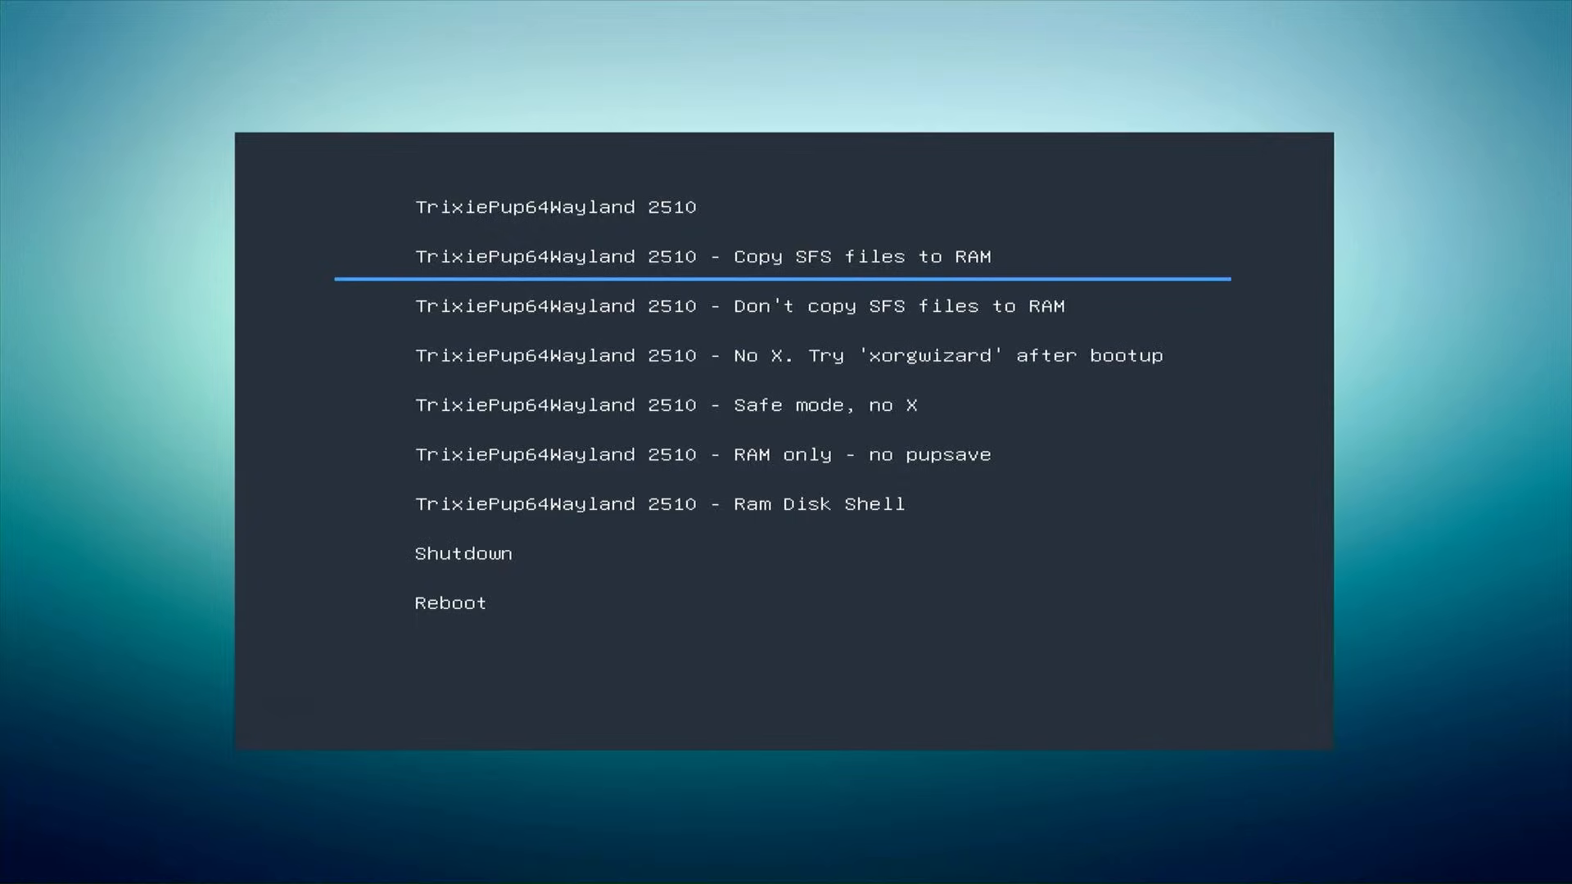
key("Return")
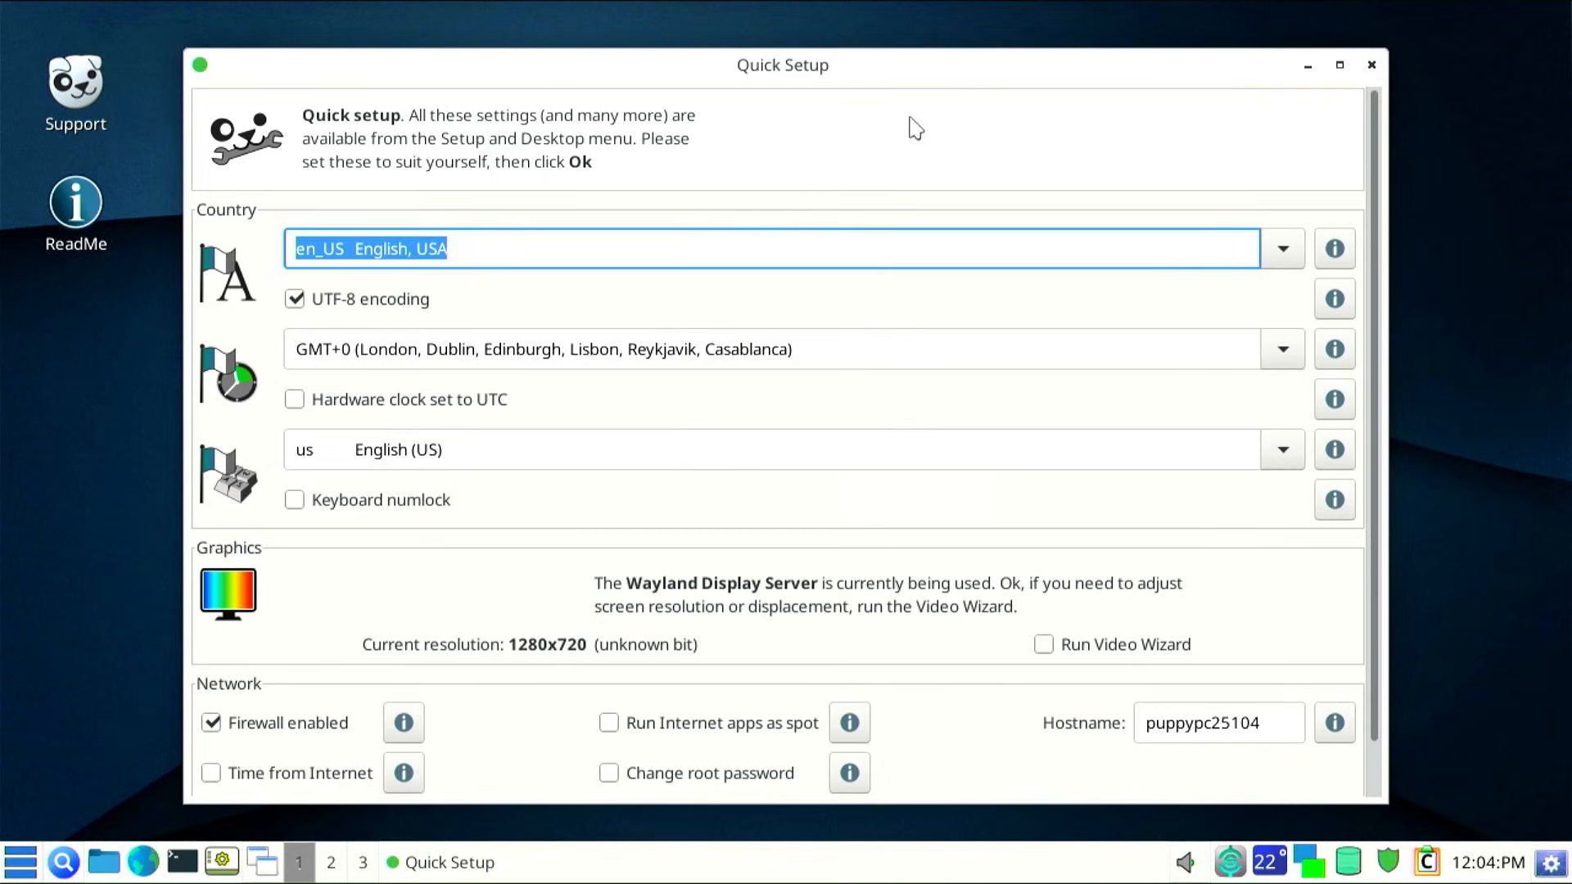
Close the Quick Setup and Welcome windows, then launch GParted from the desktop's Applications > System menu
left_click(1371, 65)
left_click(1230, 133)
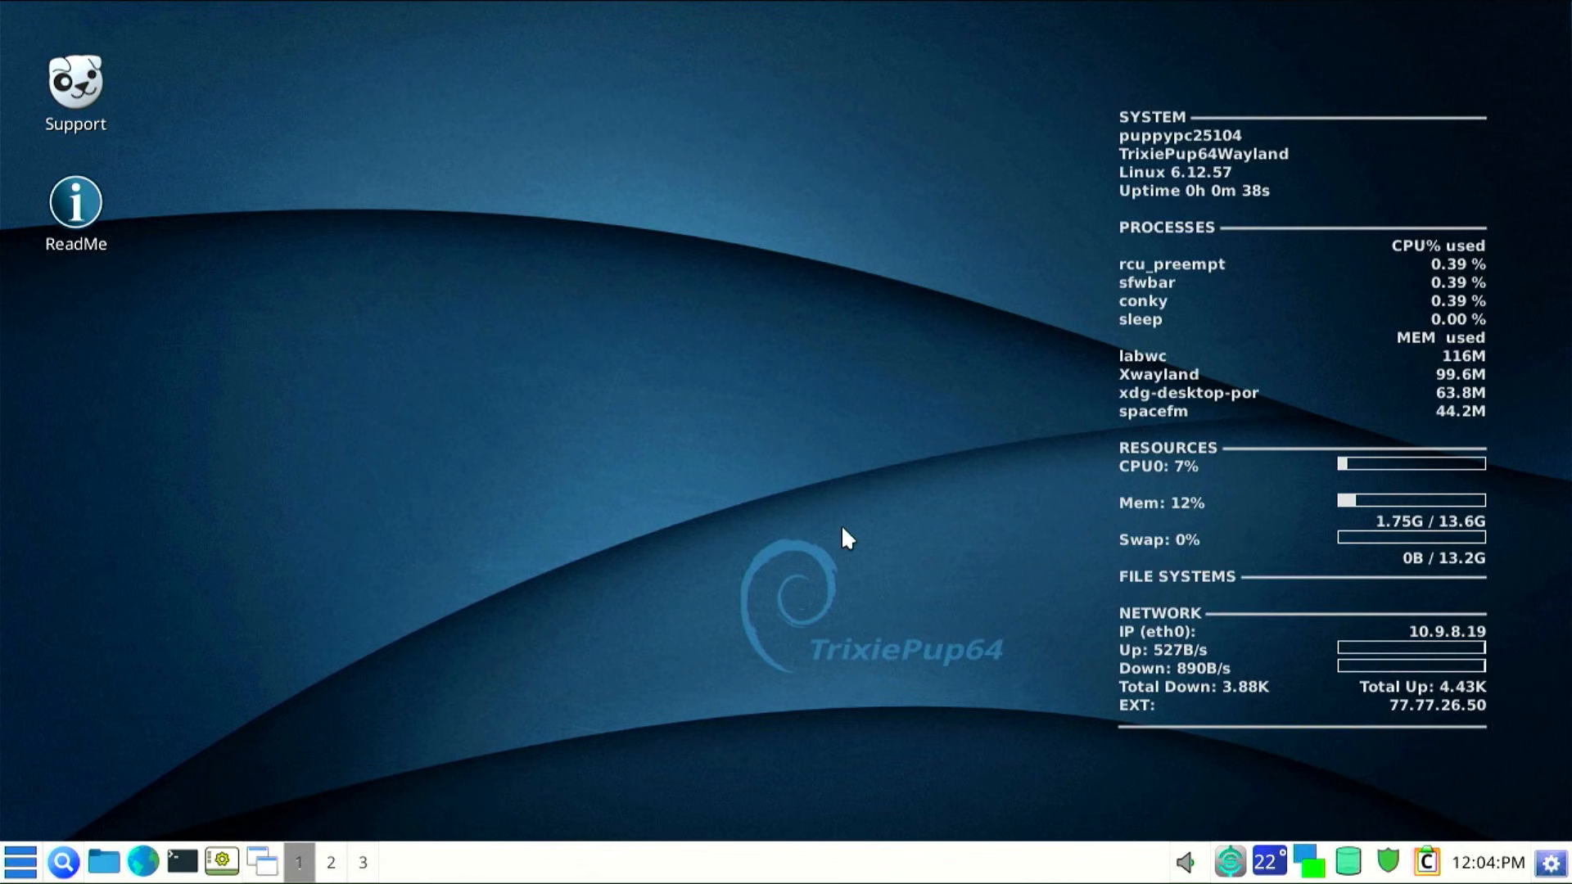
right_click(462, 127)
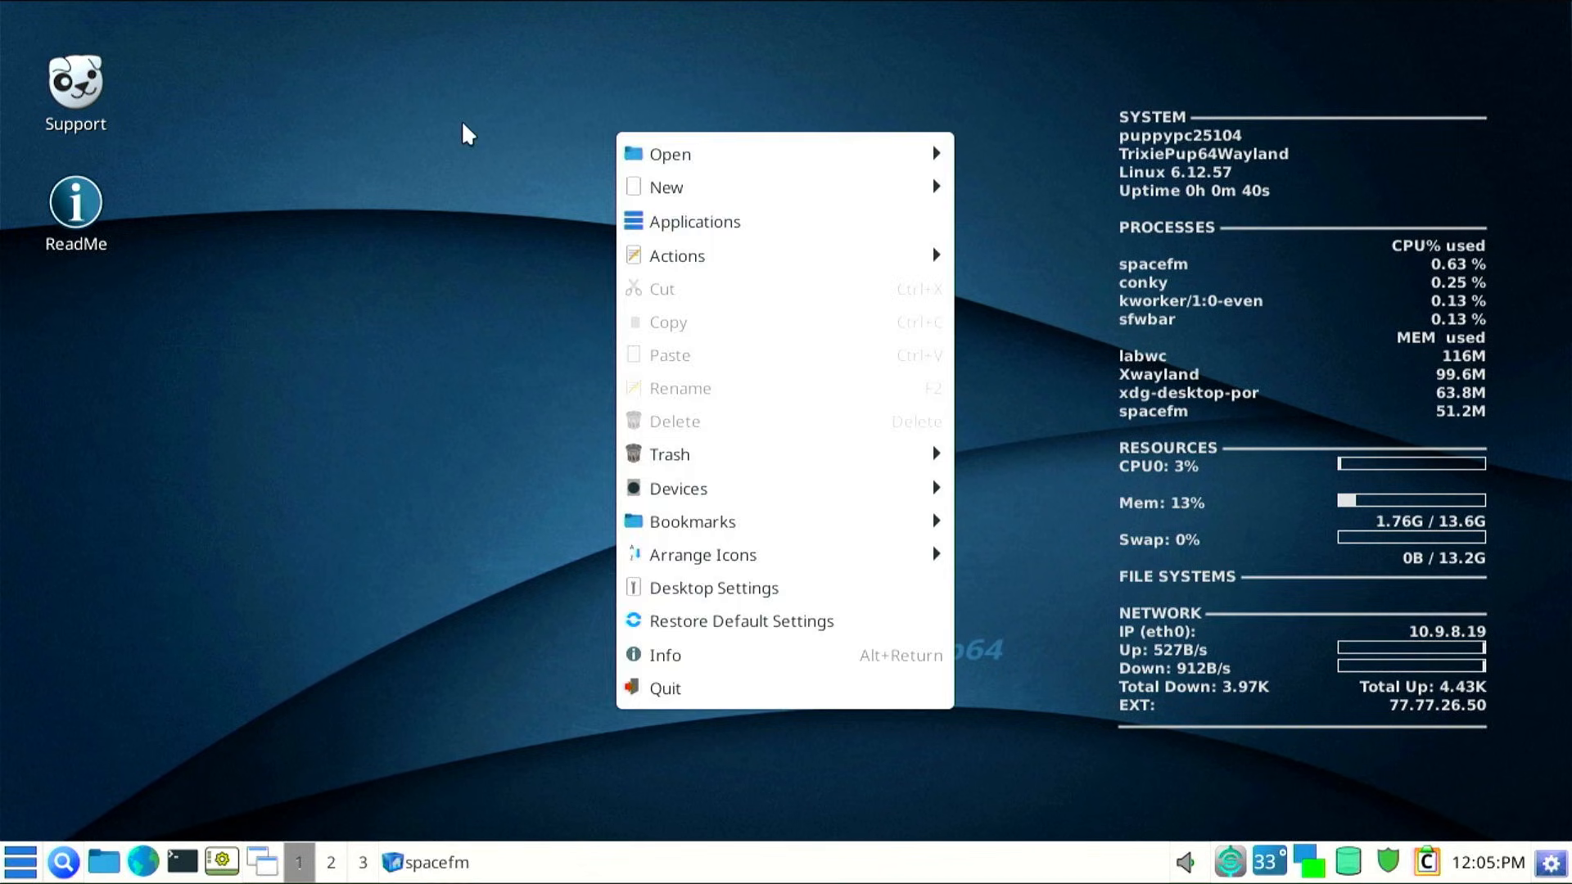
left_click(660, 221)
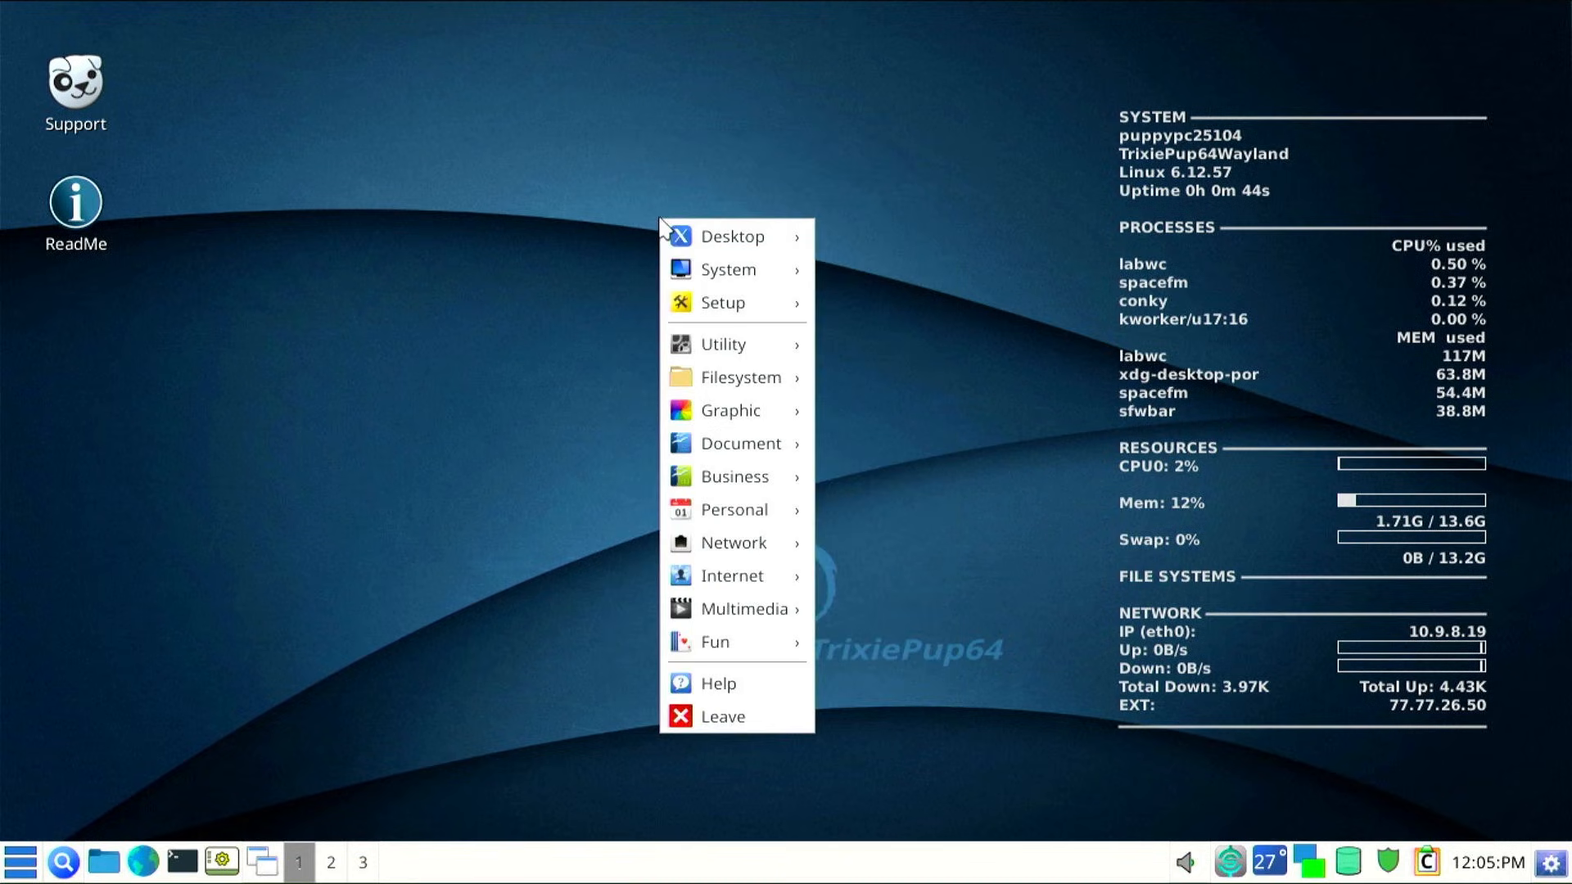
mouse_move(702, 270)
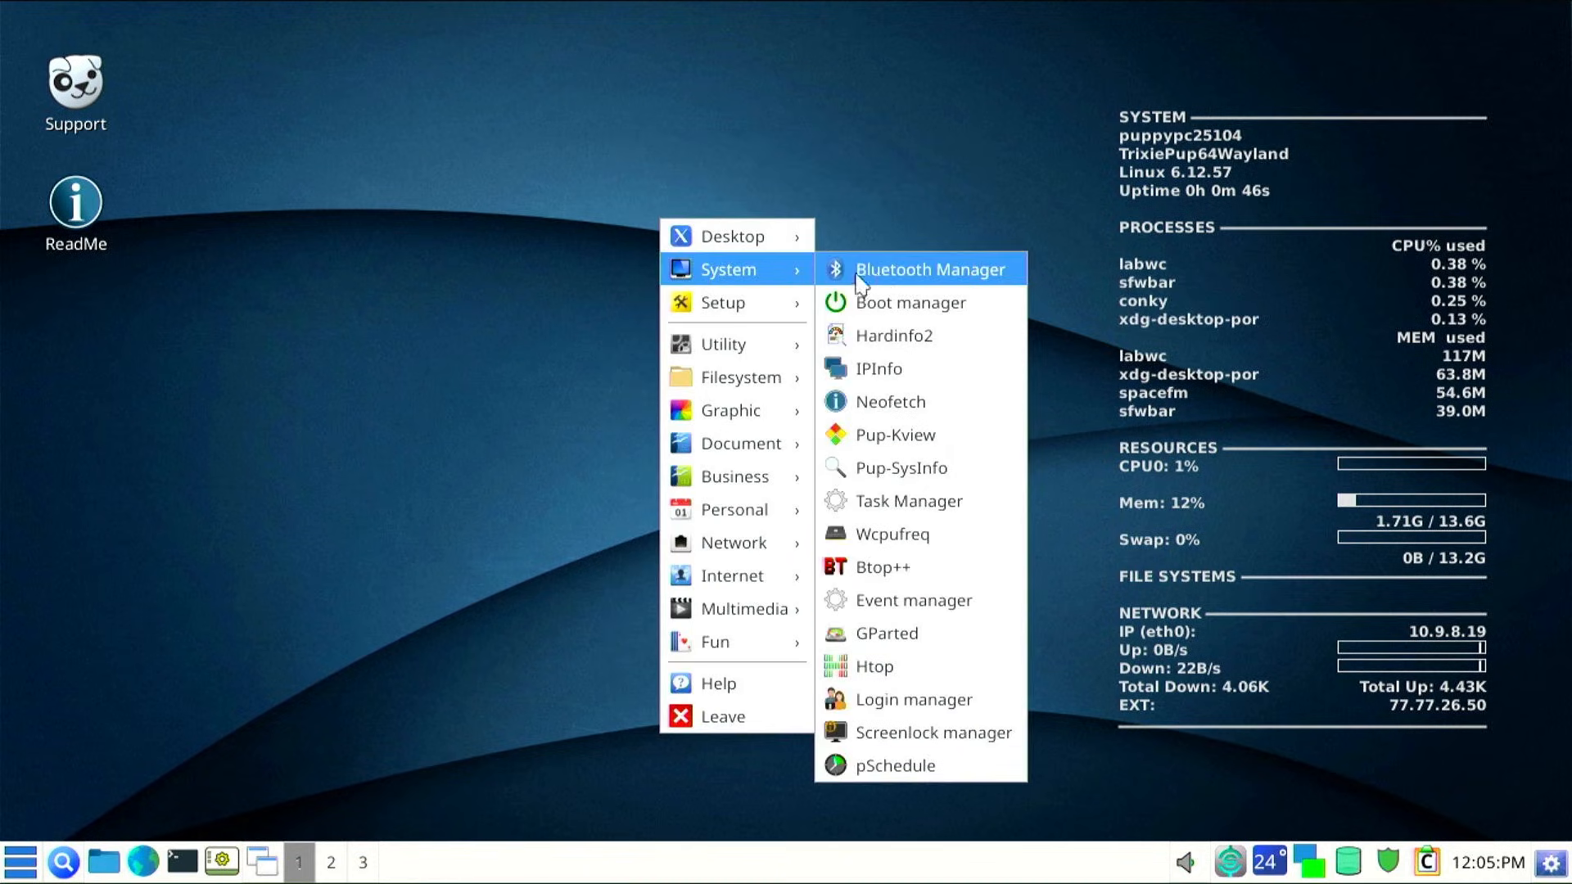
left_click(901, 632)
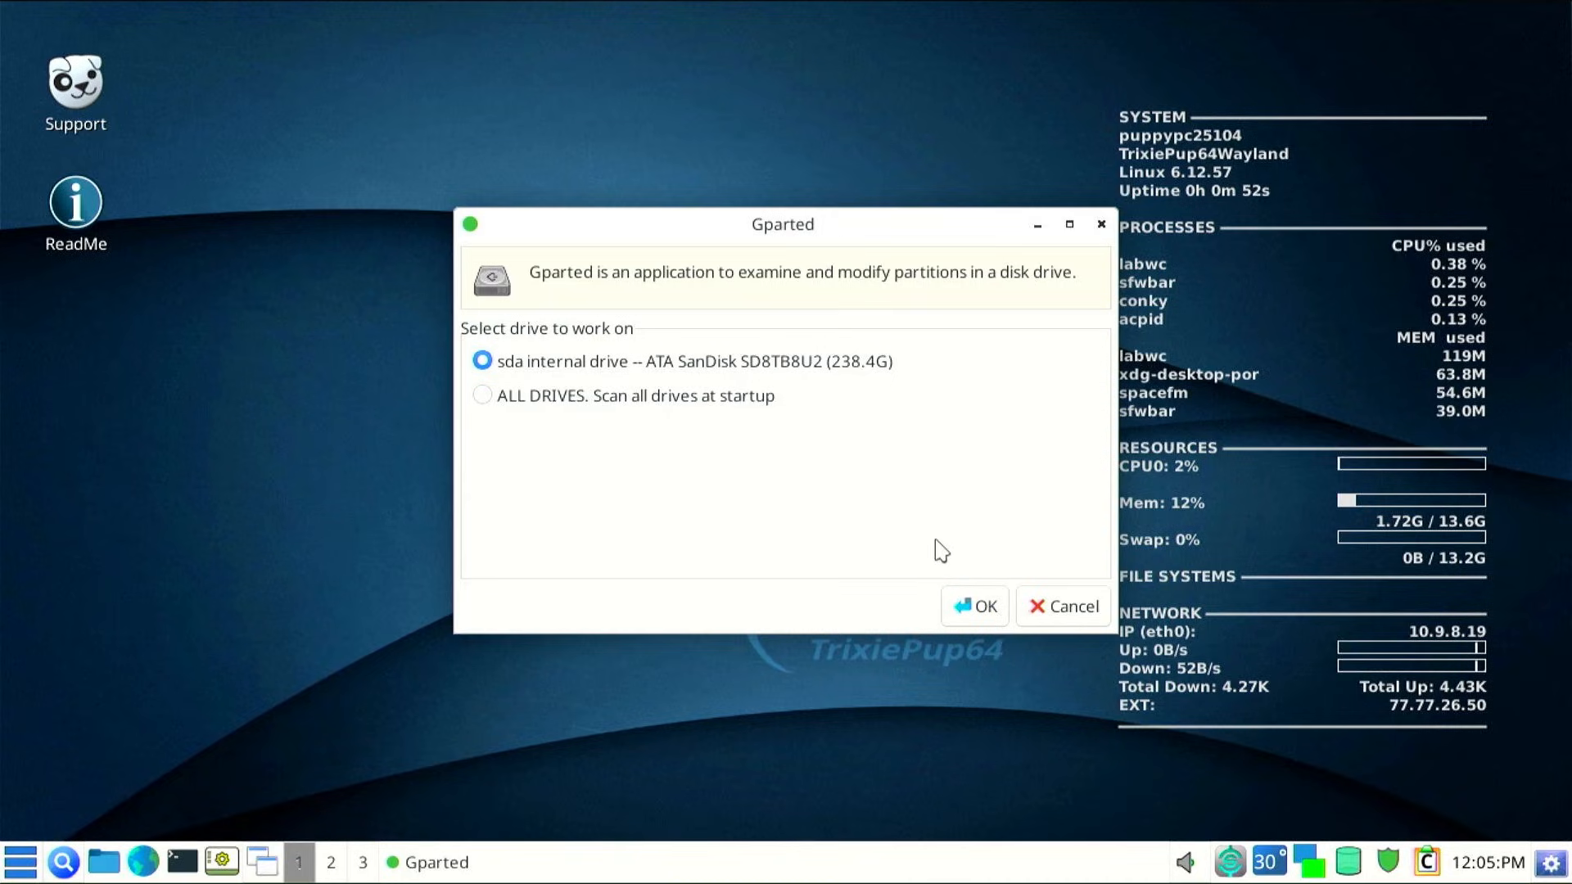
On the SanDisk sda drive, queue a resize of /dev/sda2 down to 227.74 GiB
left_click(982, 610)
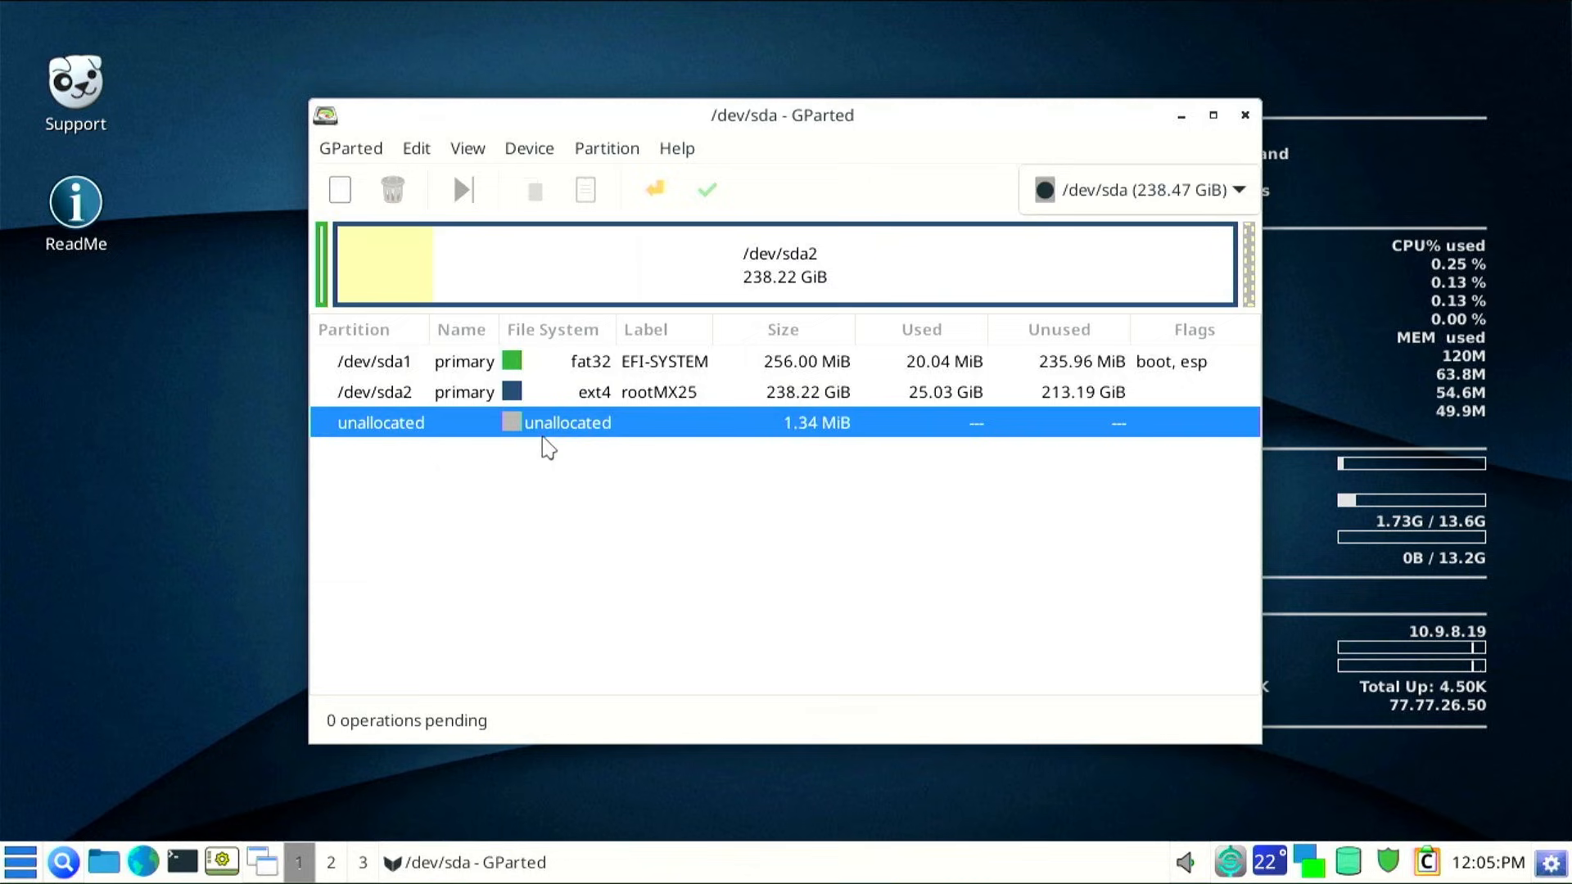
left_click(559, 392)
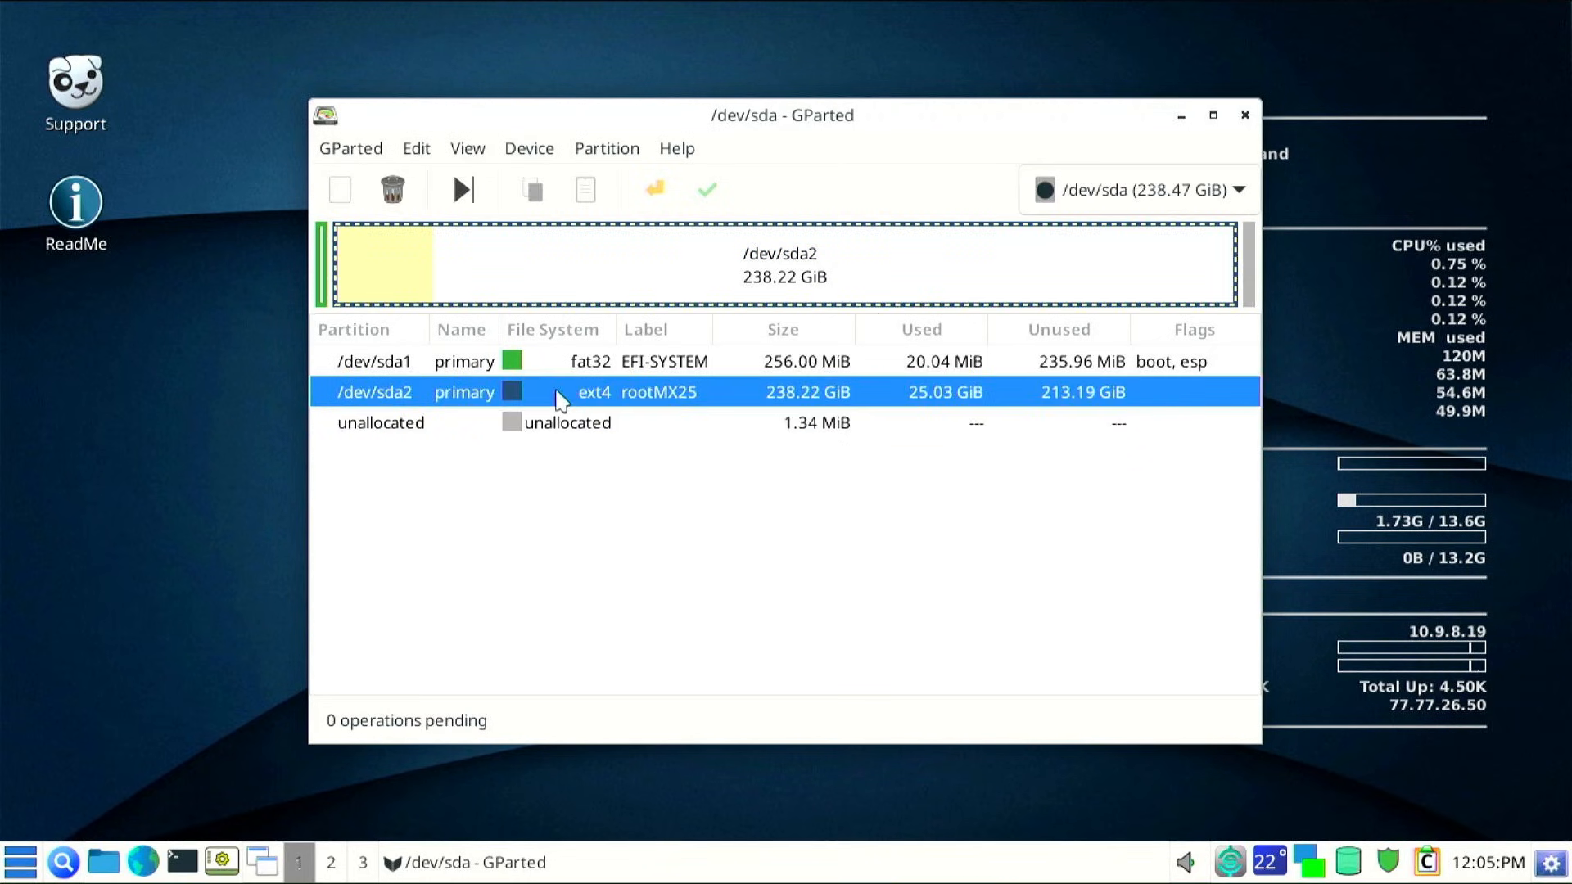
right_click(568, 387)
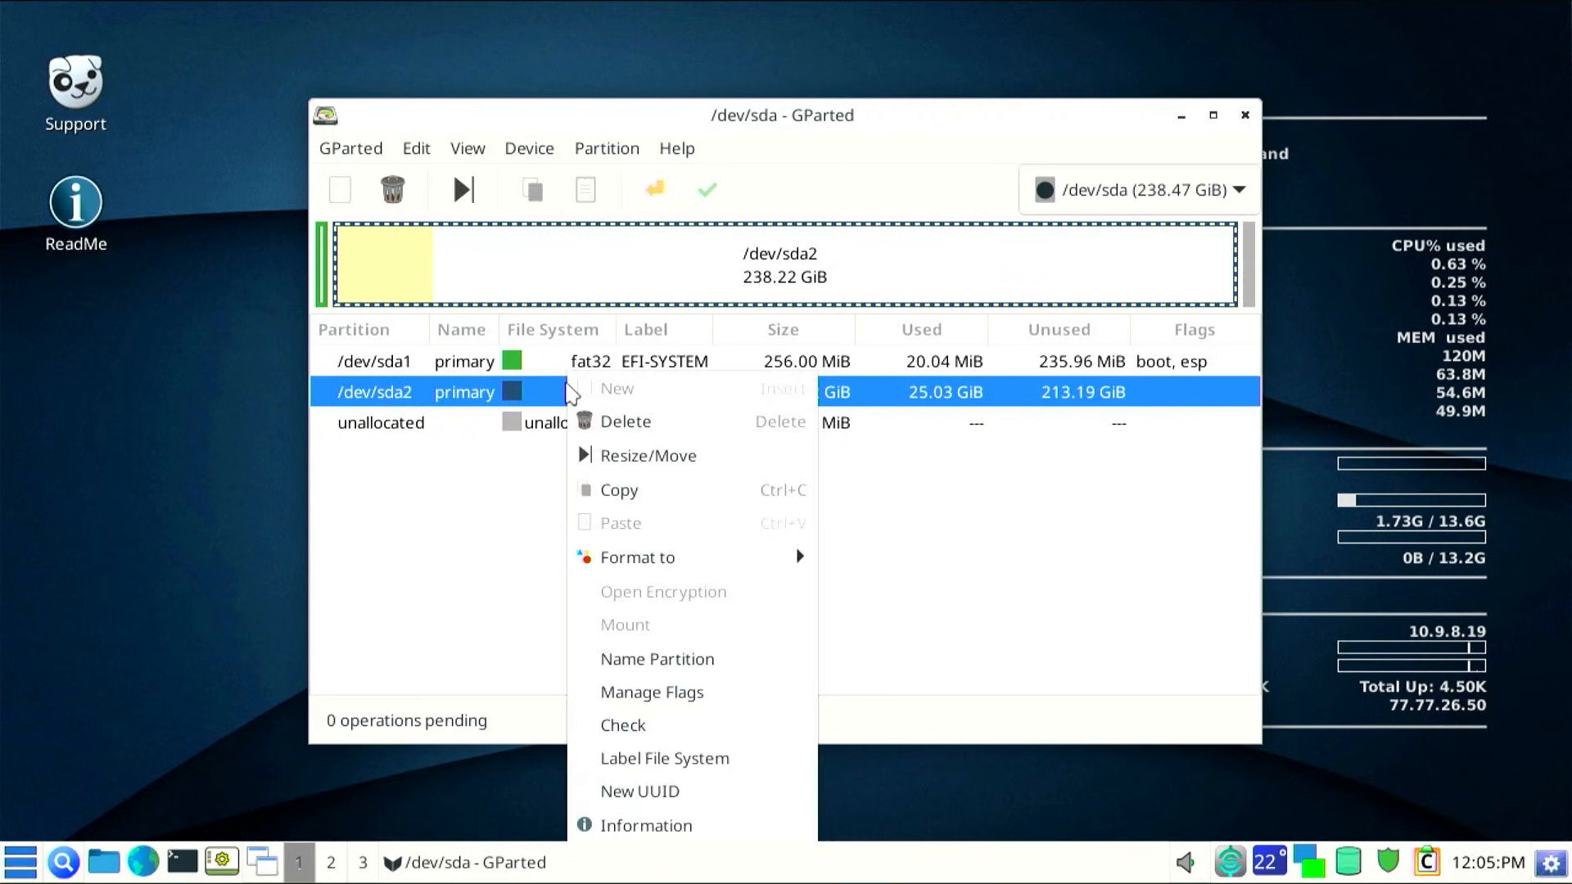
left_click(640, 460)
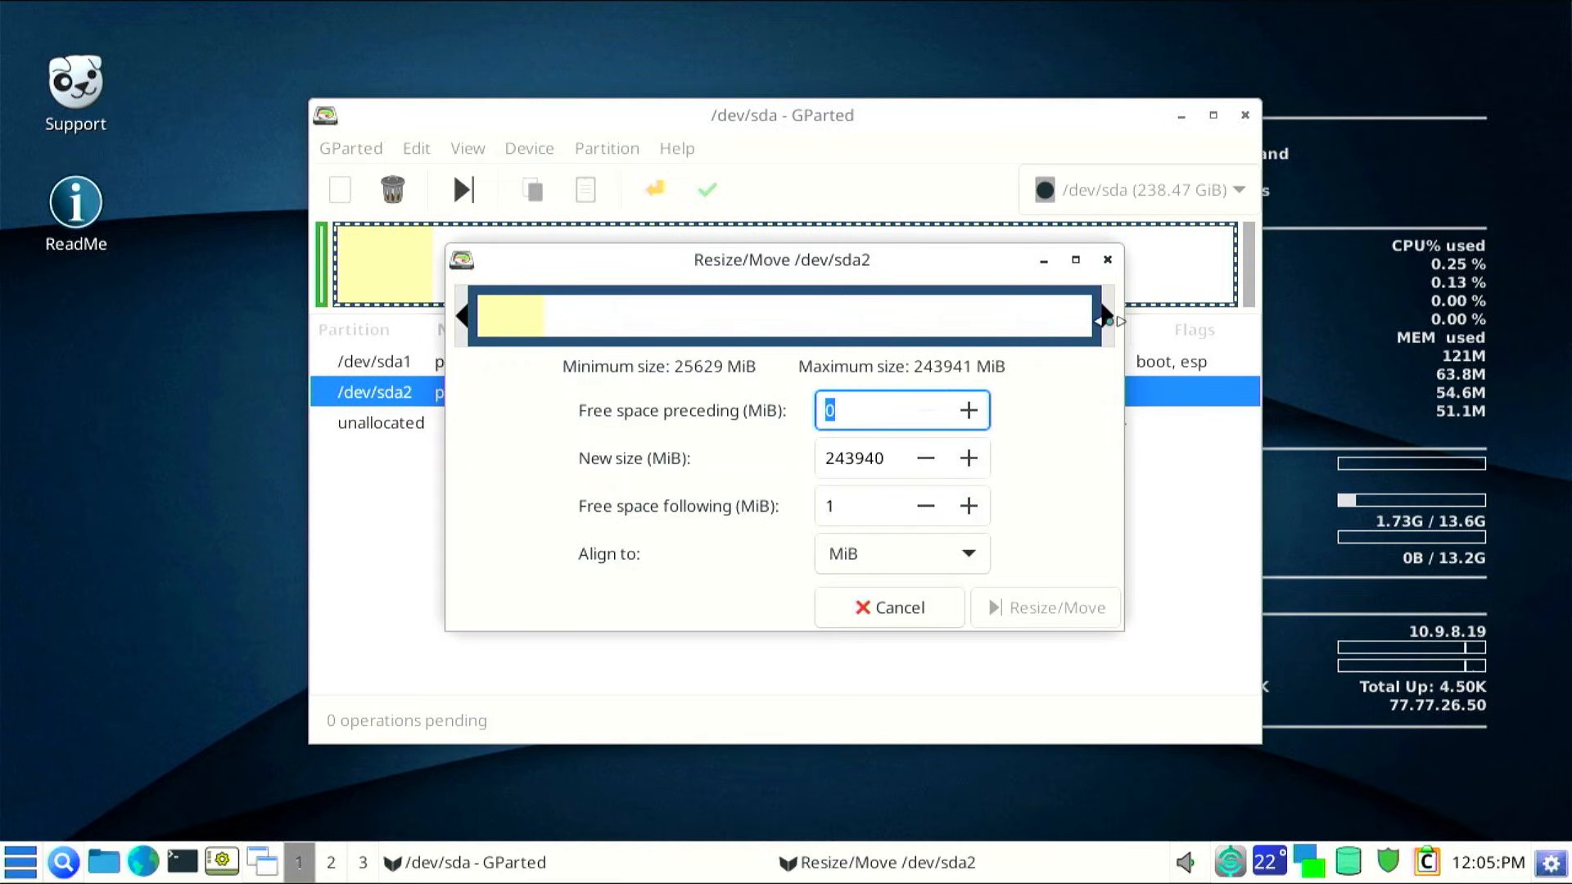
left_click_drag(1107, 319, 1082, 324)
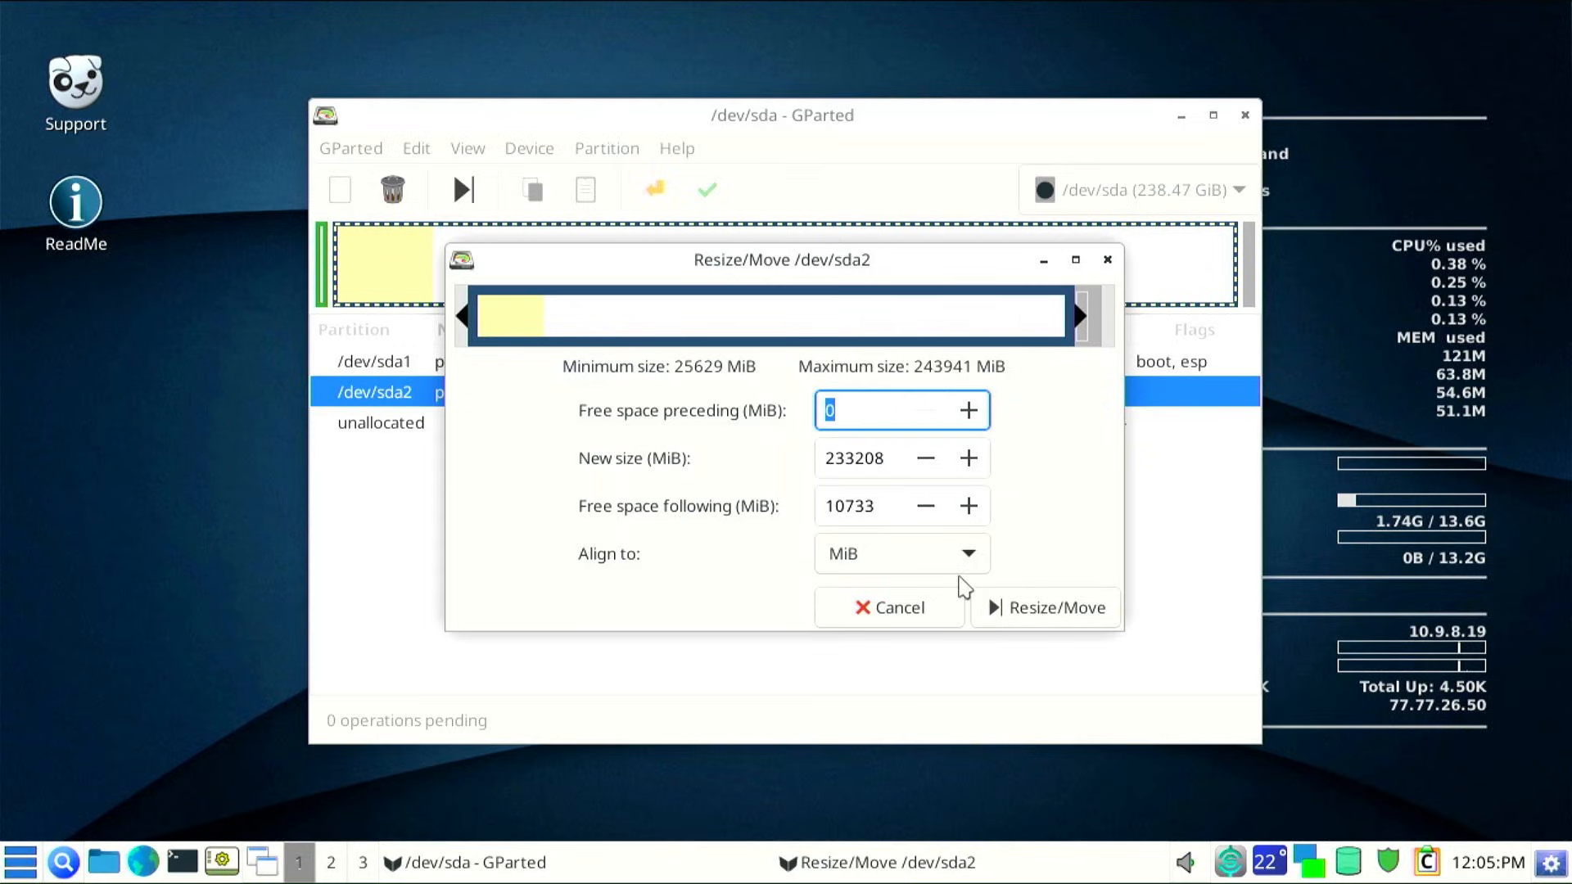
left_click(1041, 614)
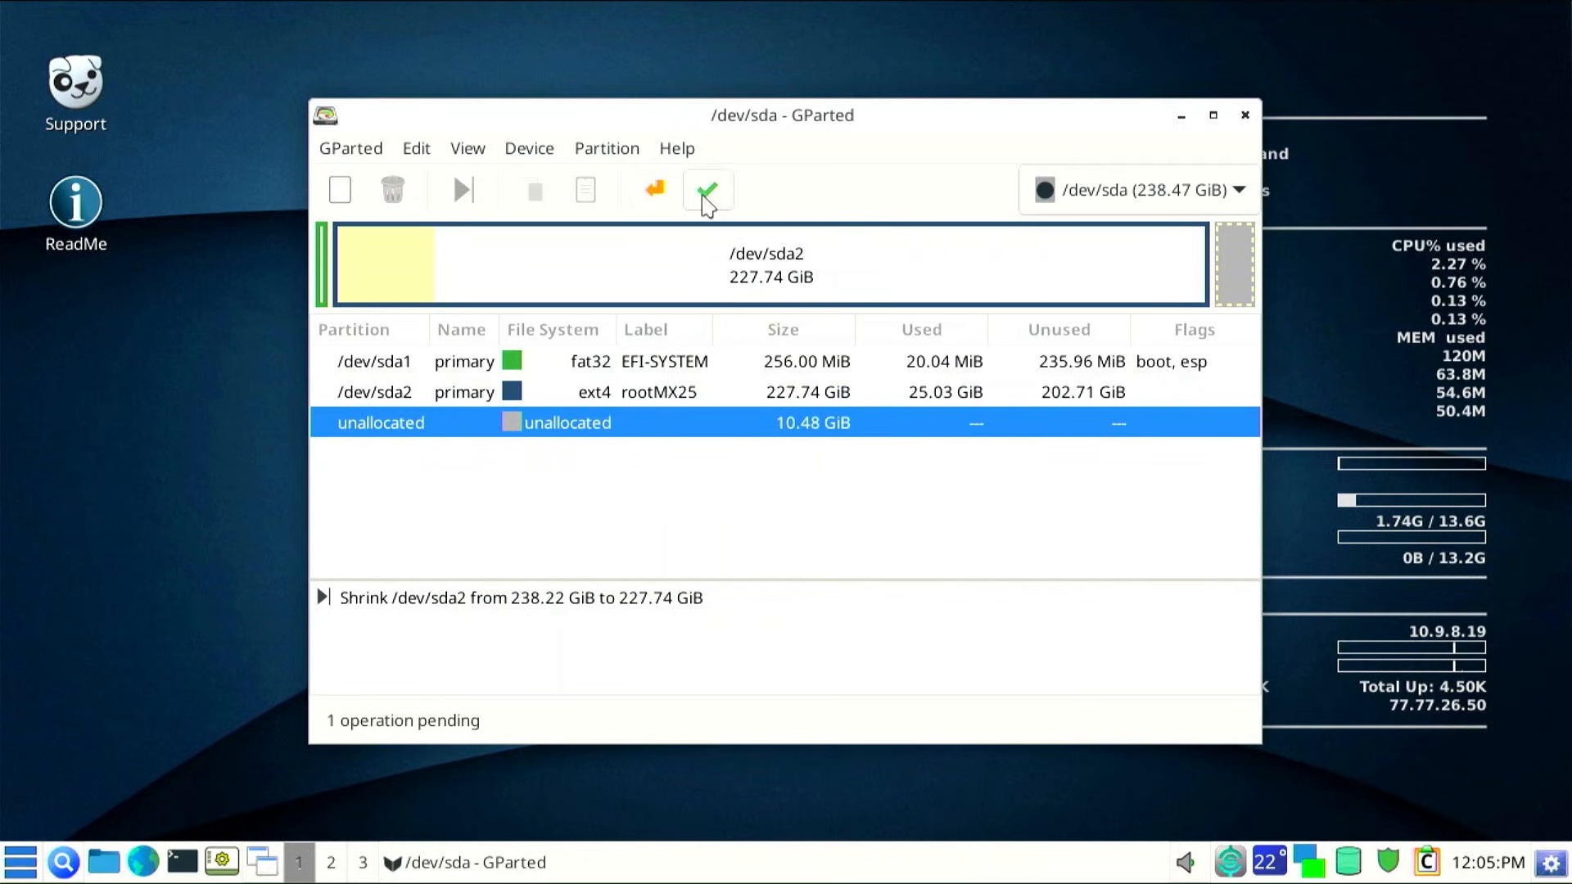
Apply the pending shrink, review the operation details, and close the report
left_click(706, 191)
left_click(925, 519)
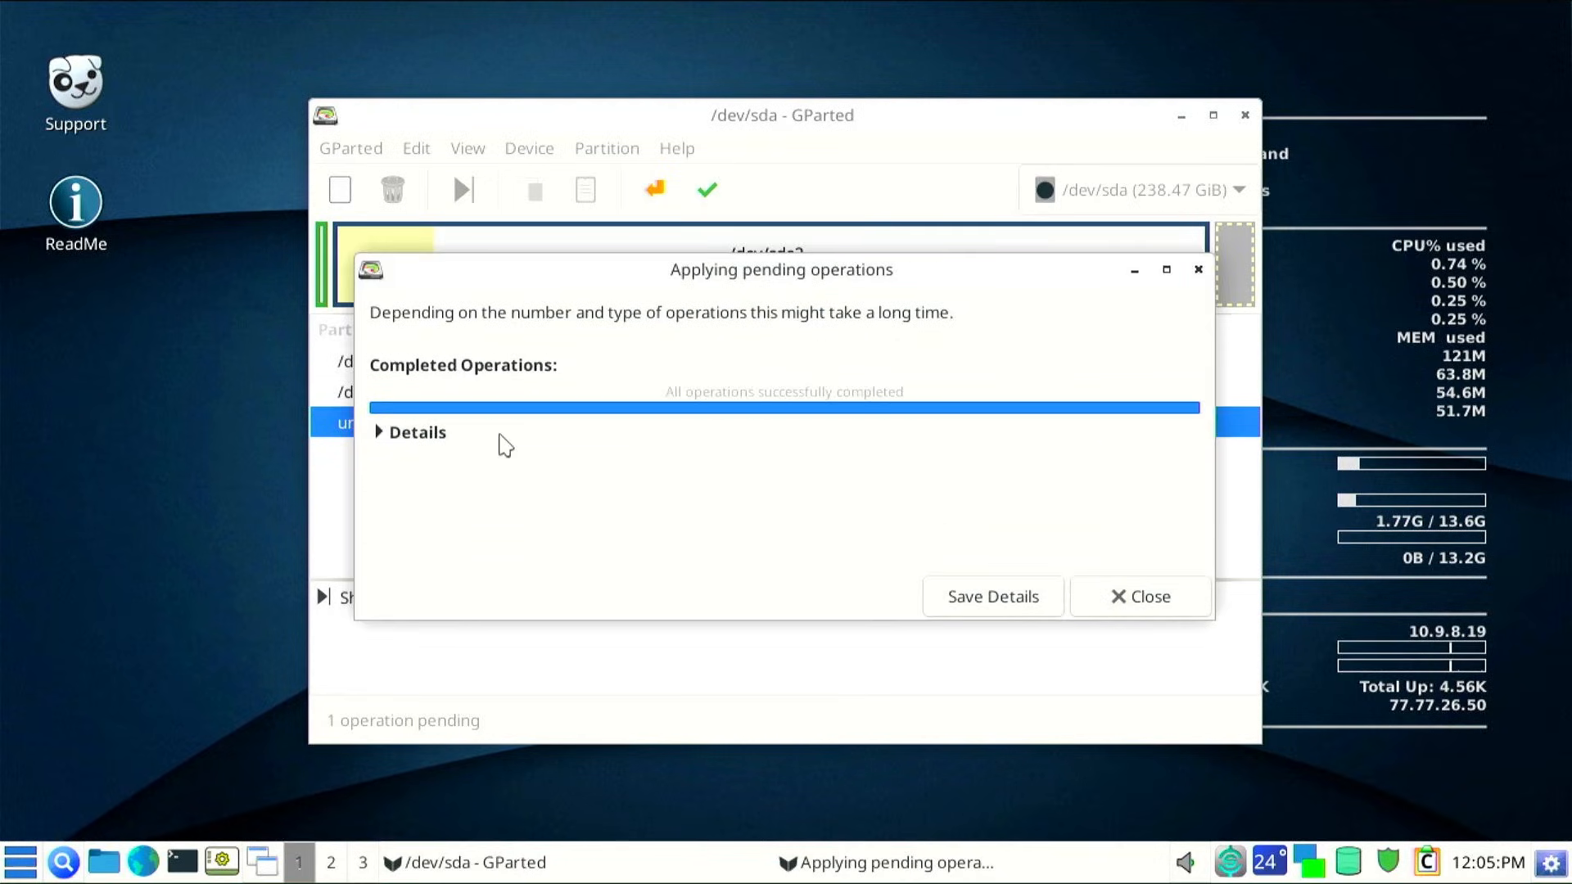
left_click(381, 435)
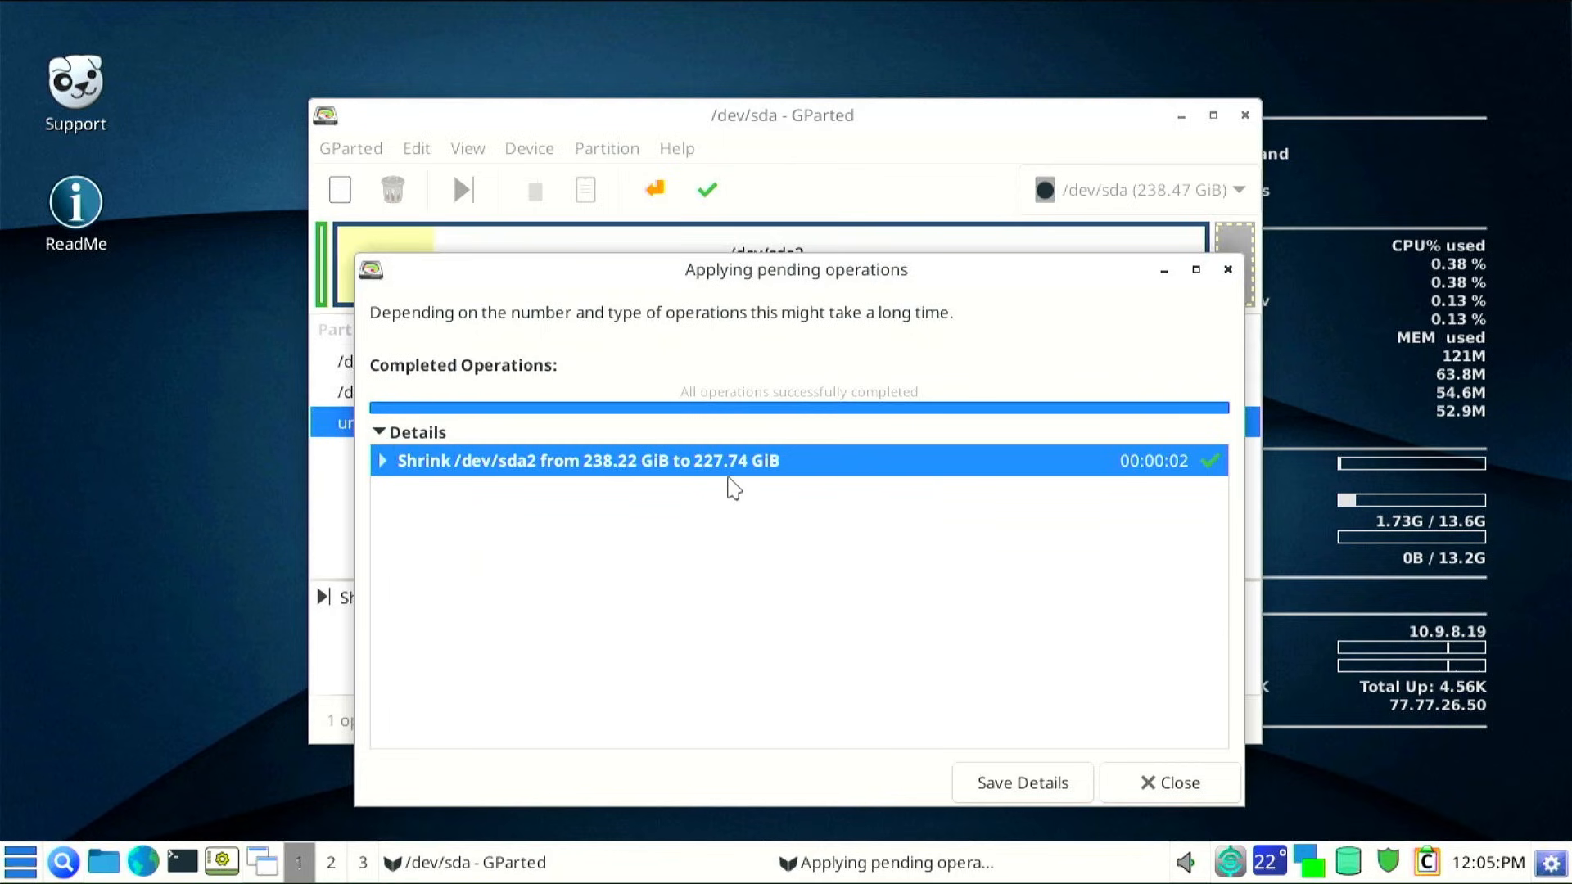
left_click(1142, 790)
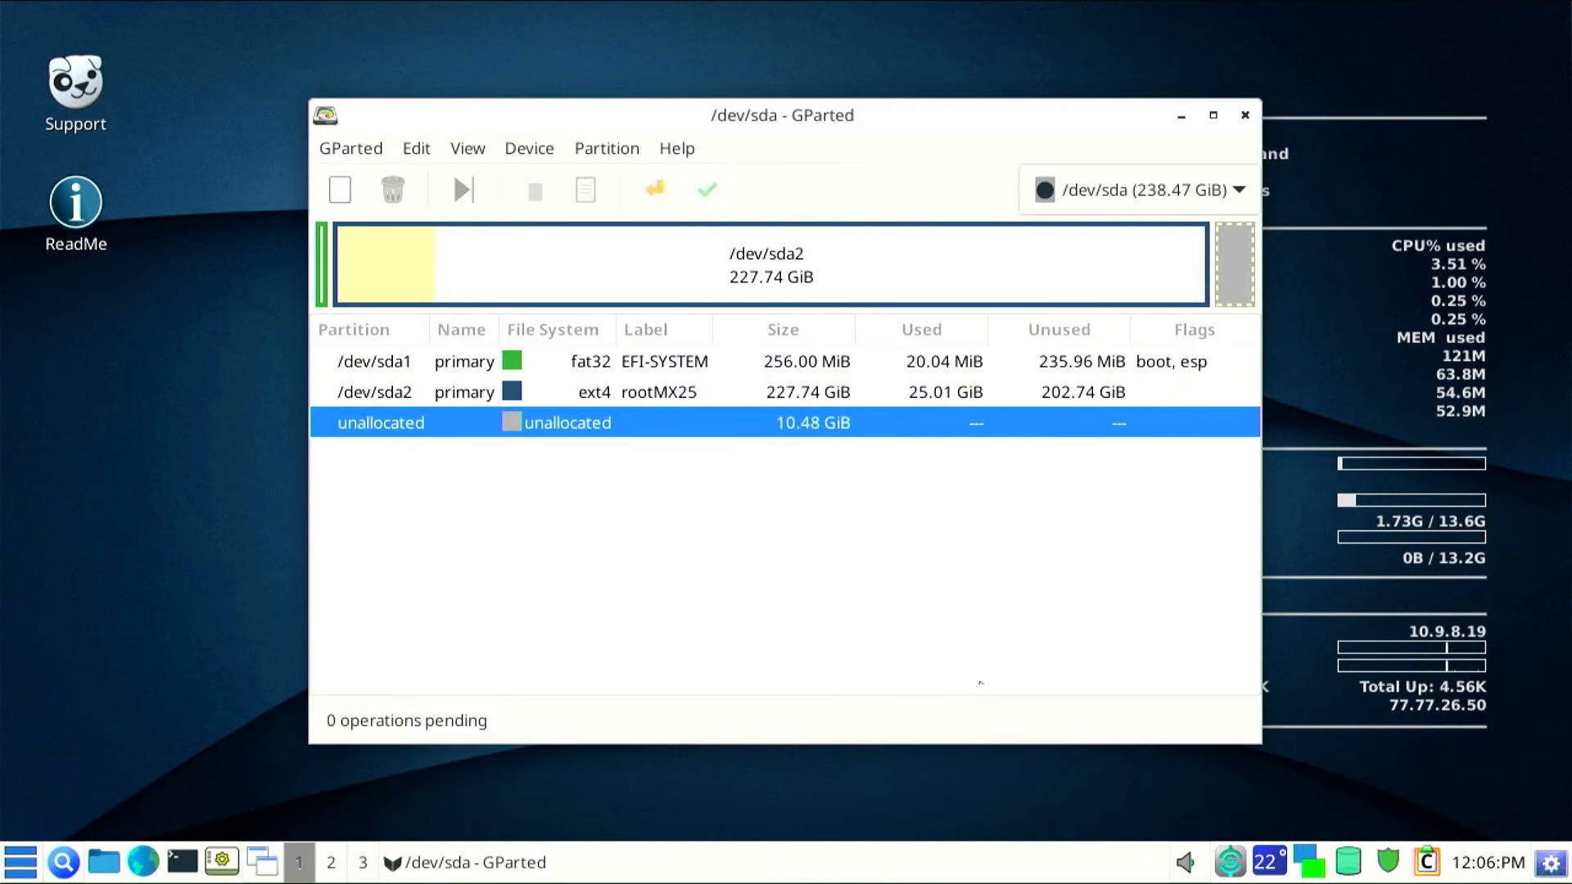
Queue a new exfat partition labelled Win_Install in the unallocated space
right_click(610, 424)
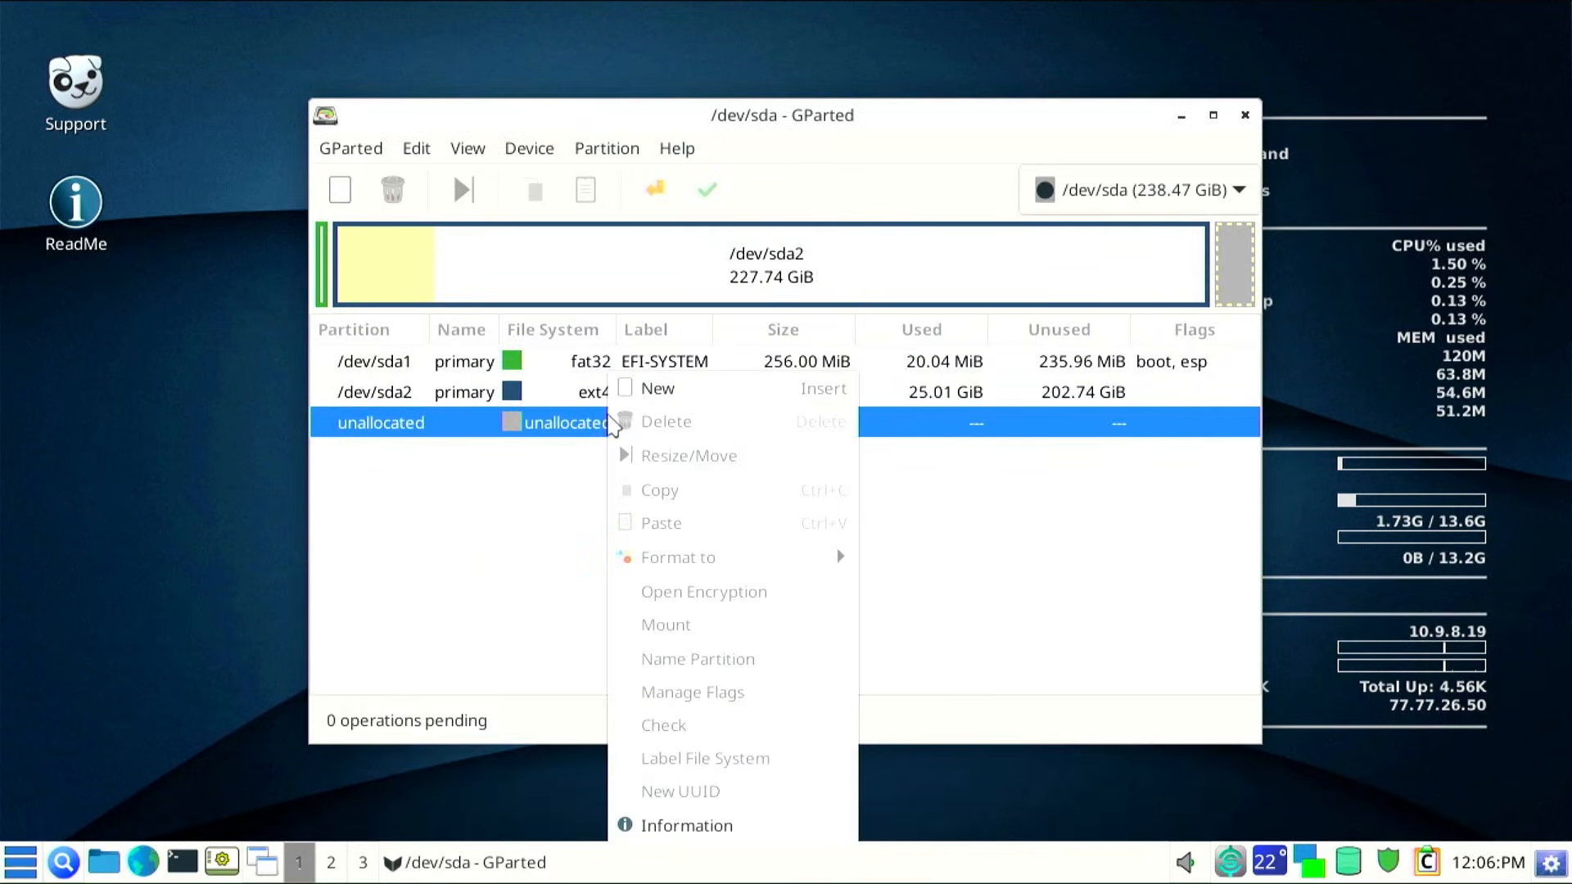
left_click(647, 401)
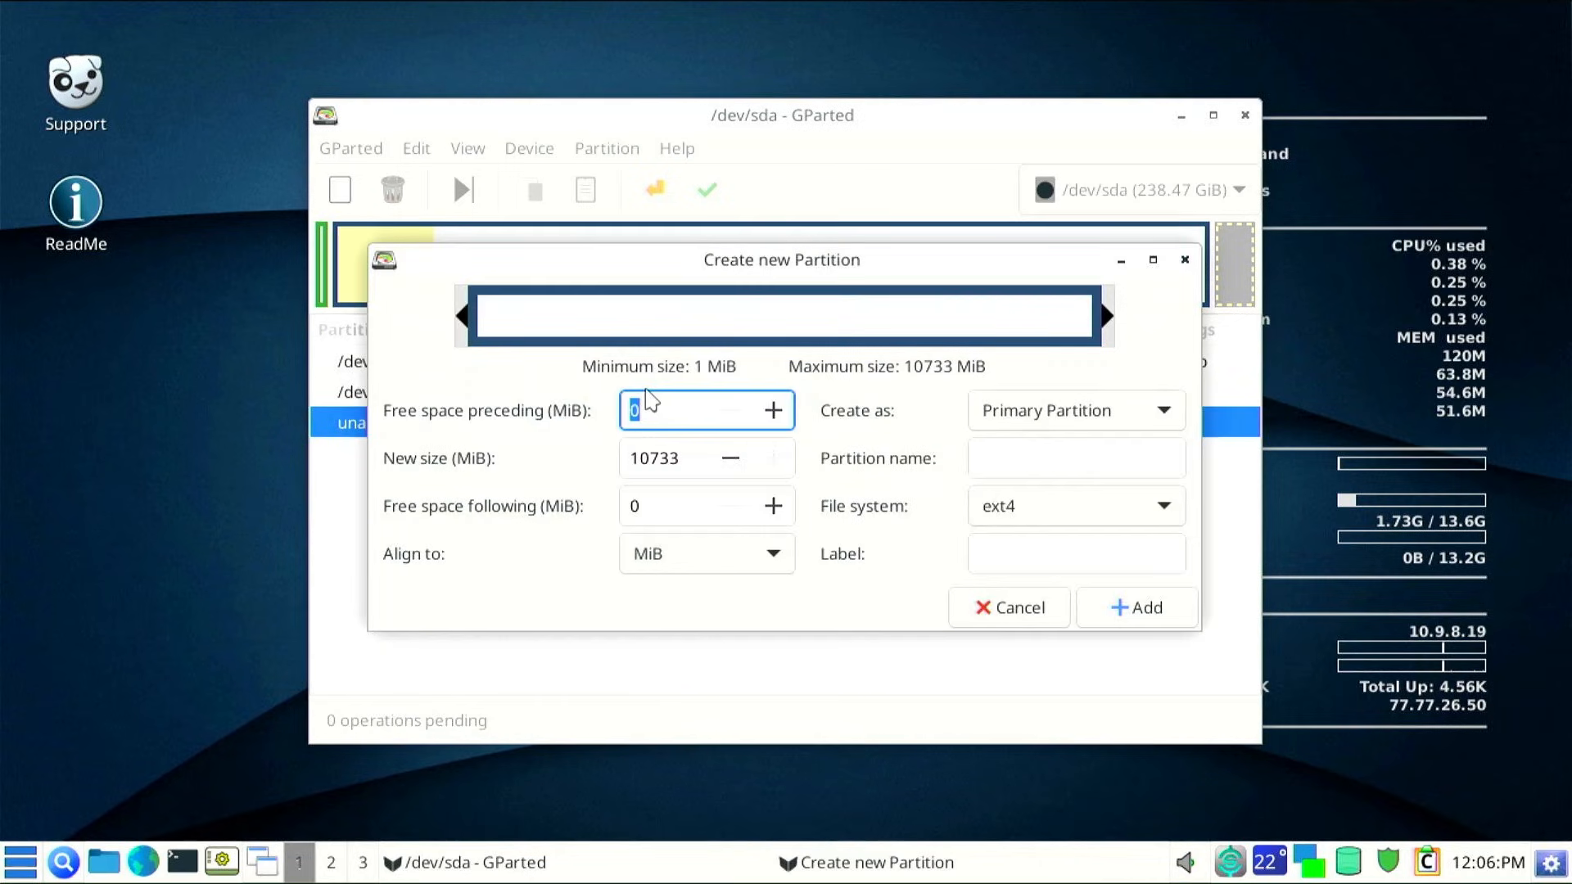
left_click(1011, 514)
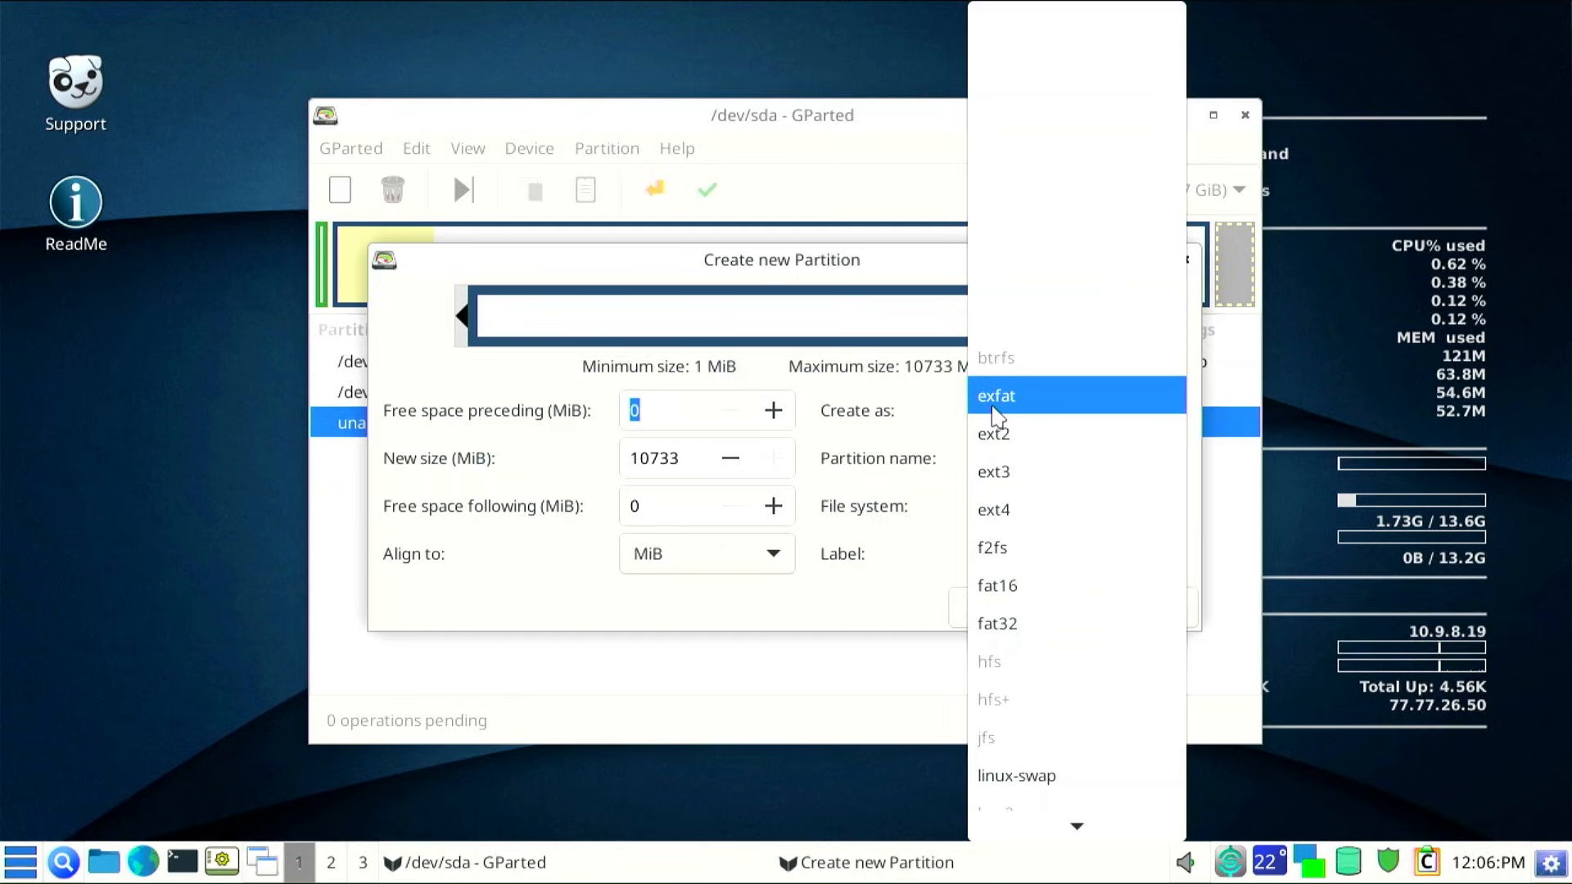
left_click(997, 397)
left_click(1000, 553)
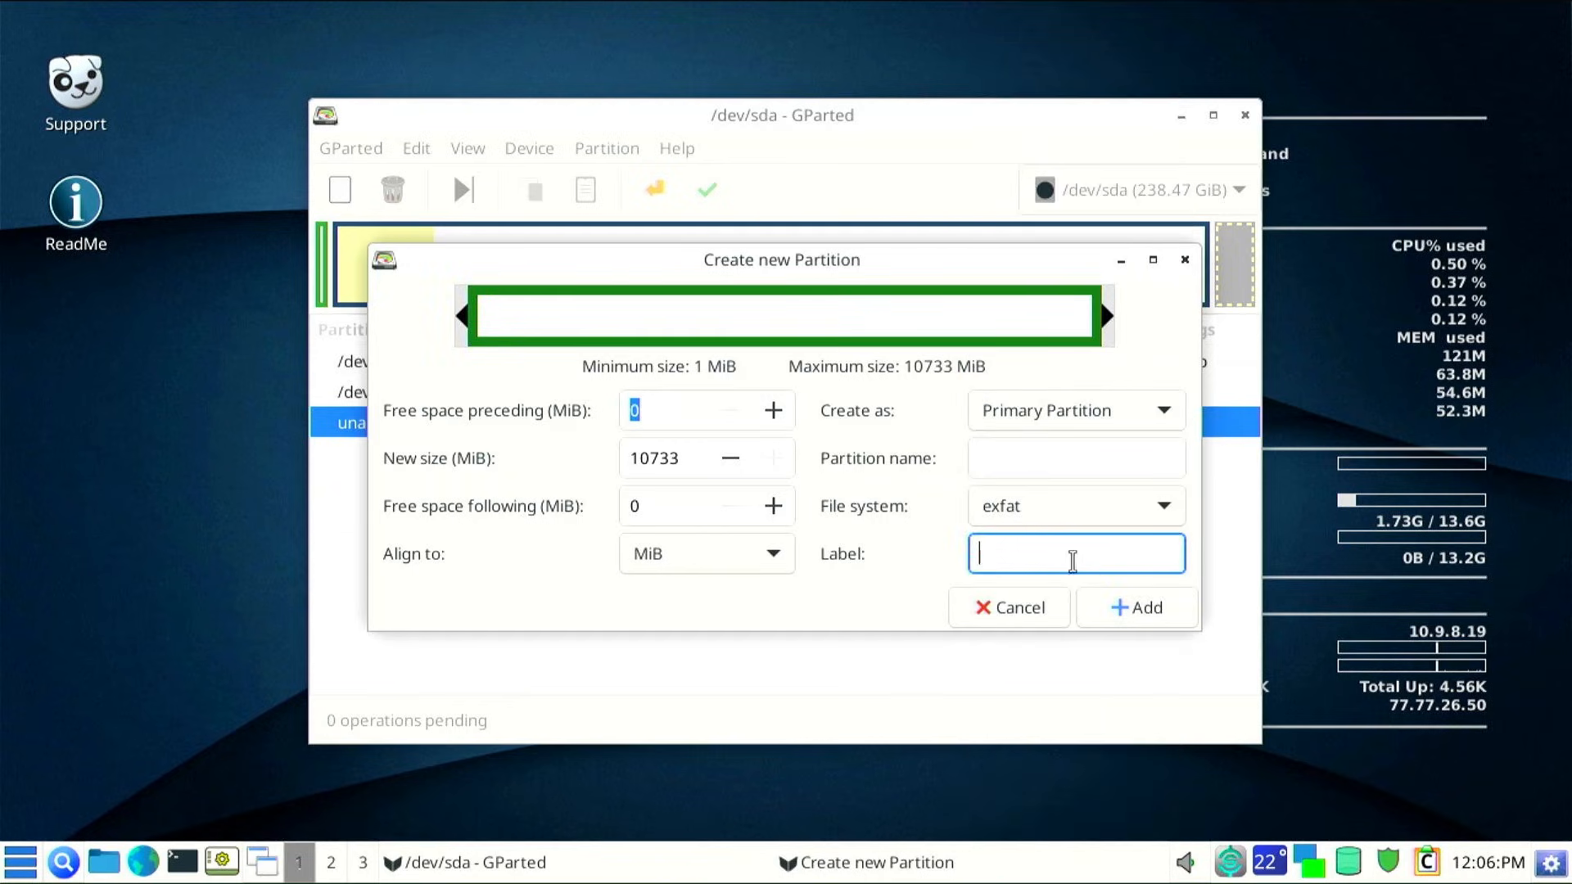
type("WIn_Install")
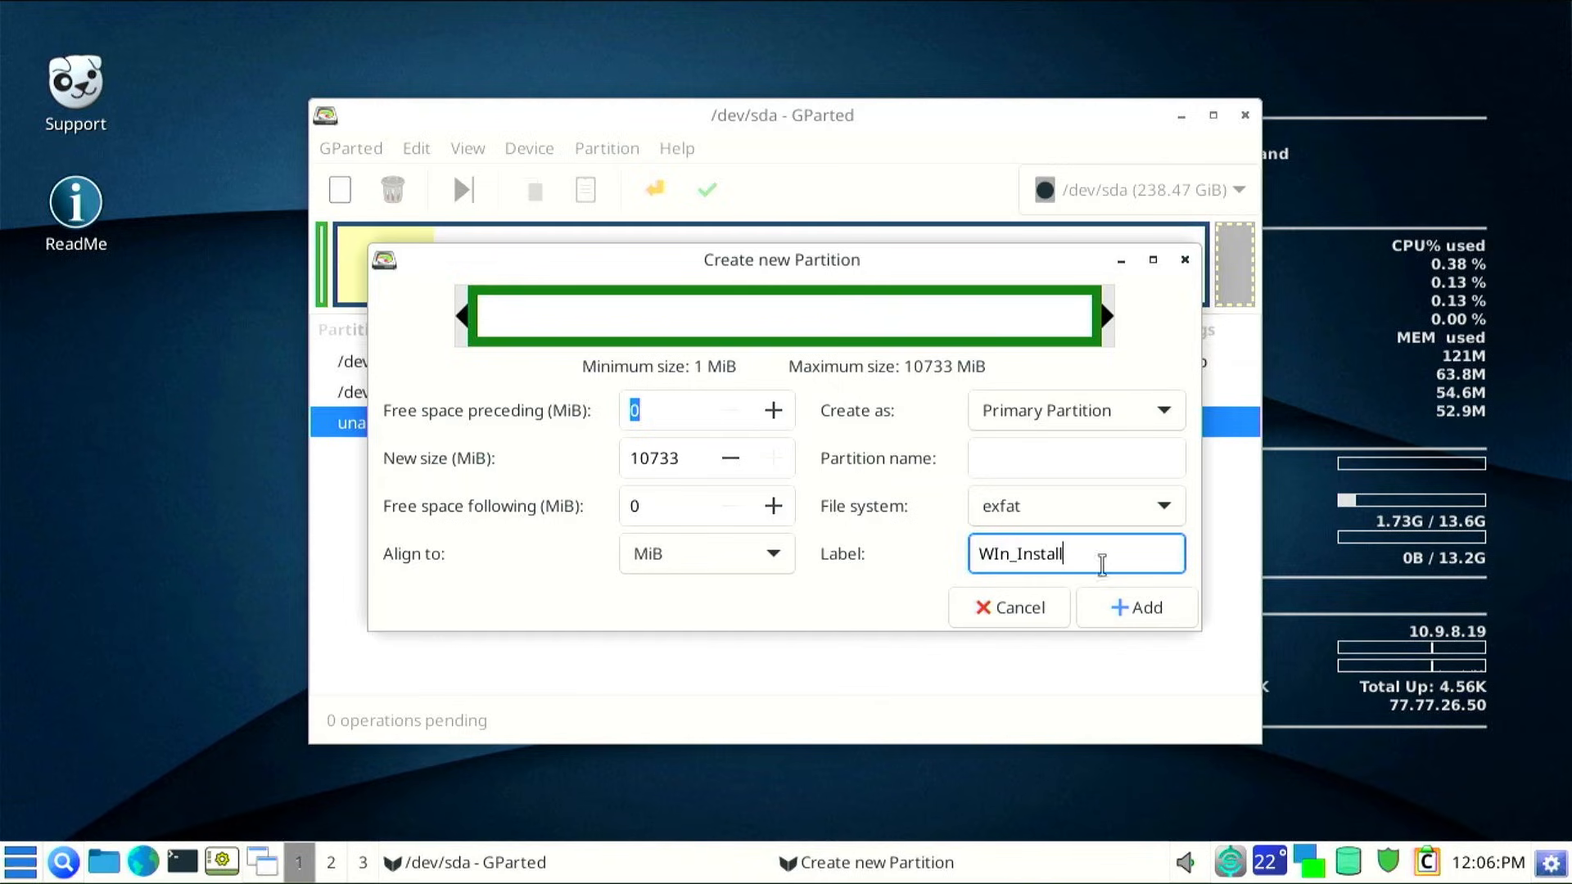
left_click(1003, 560)
key("BackSpace")
type("i")
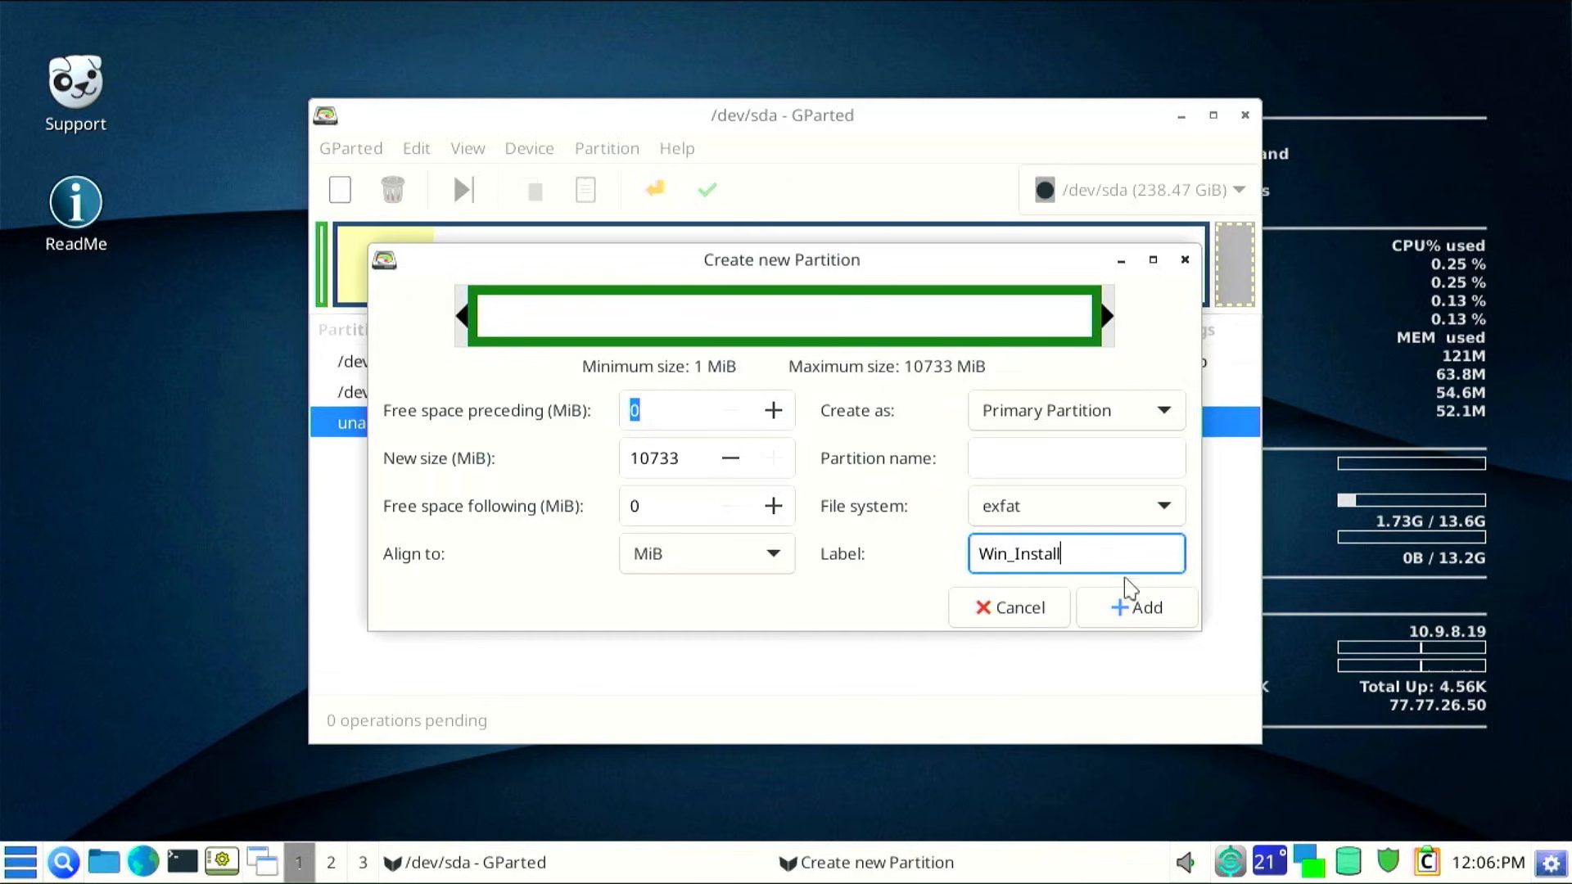
left_click(1136, 609)
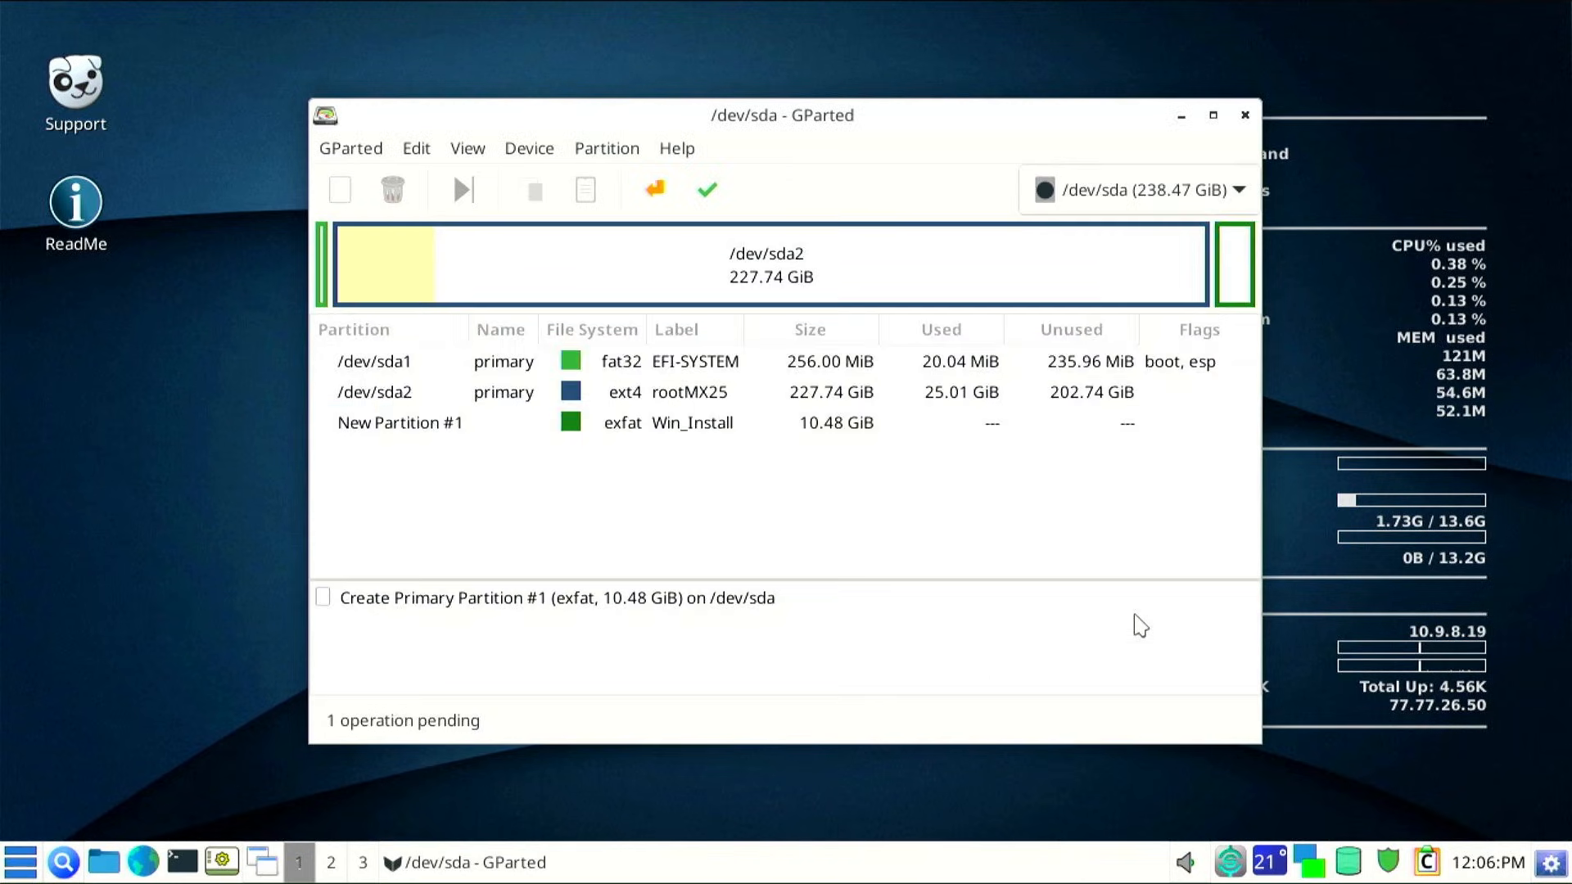
Apply the pending partition operation to the disk, then close GParted
left_click(709, 426)
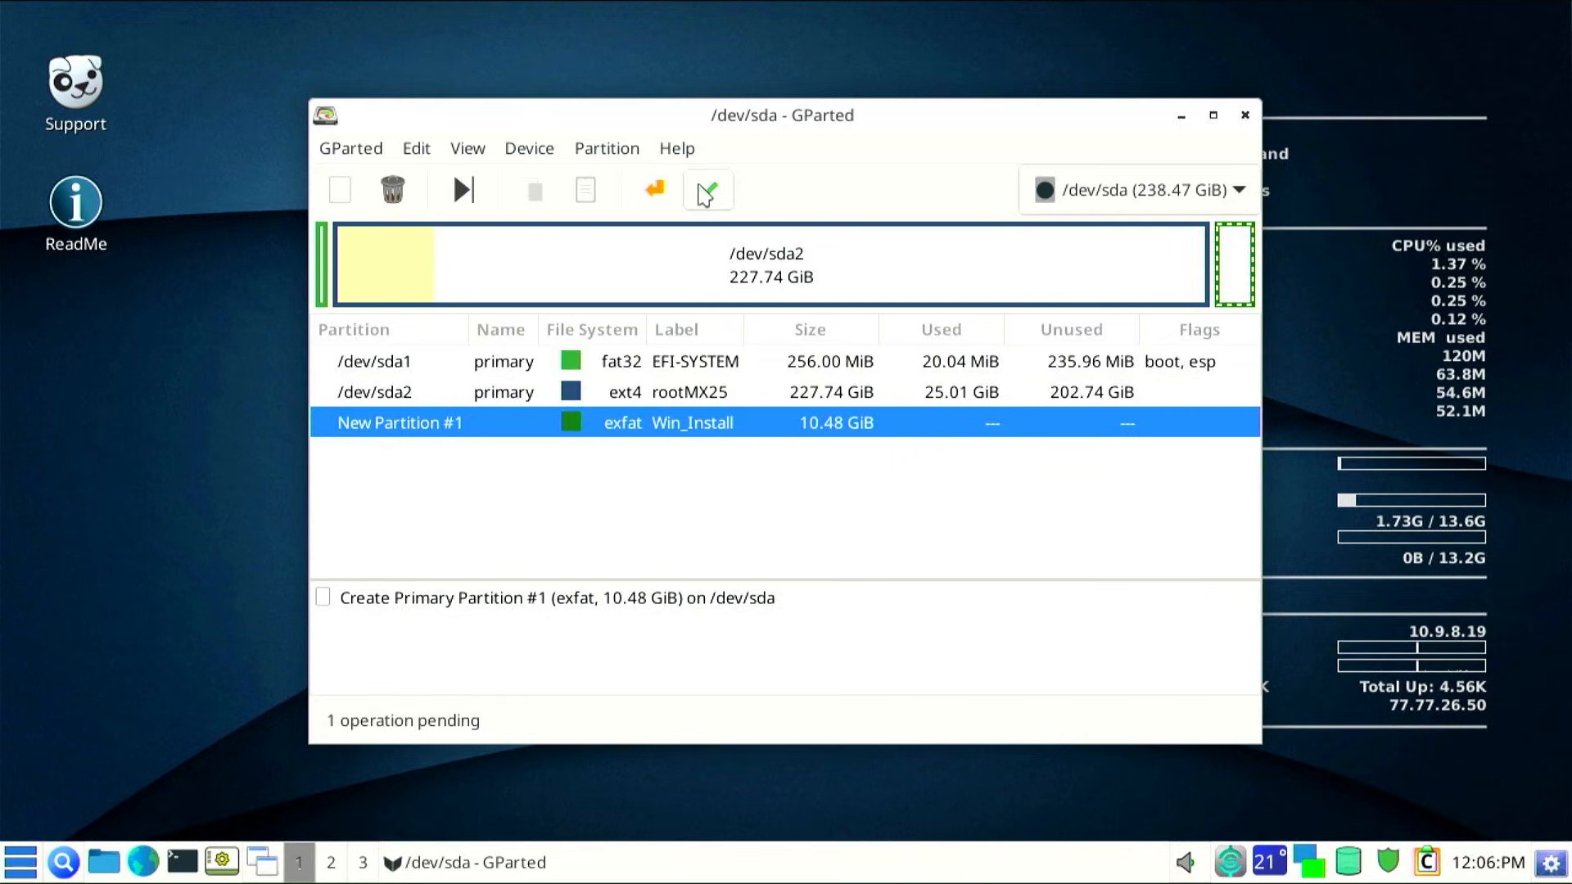
left_click(708, 189)
left_click(897, 541)
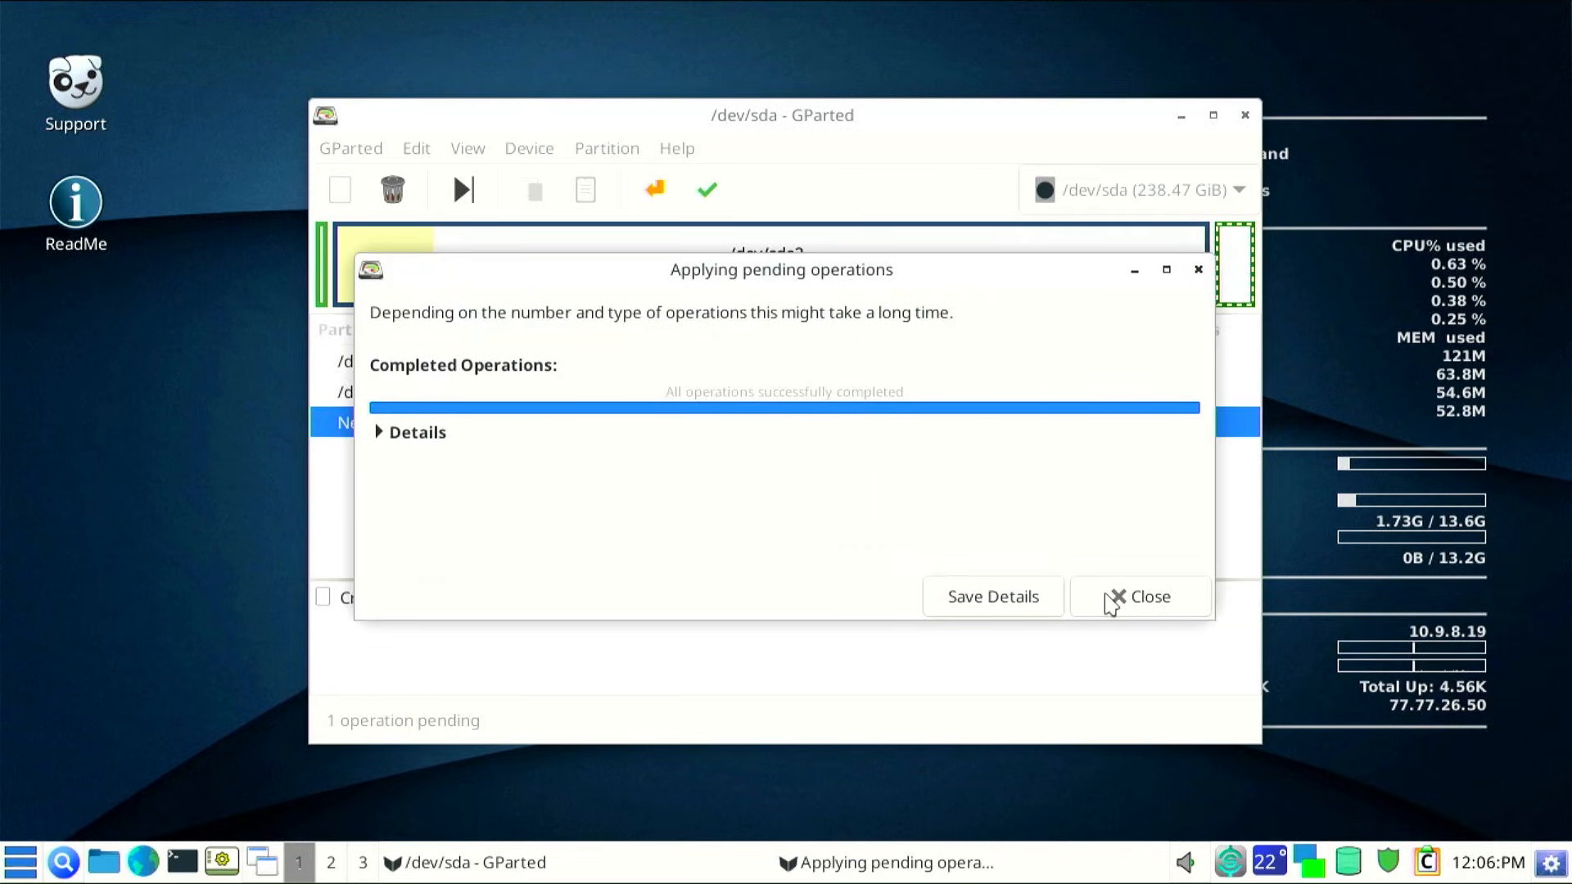
left_click(407, 434)
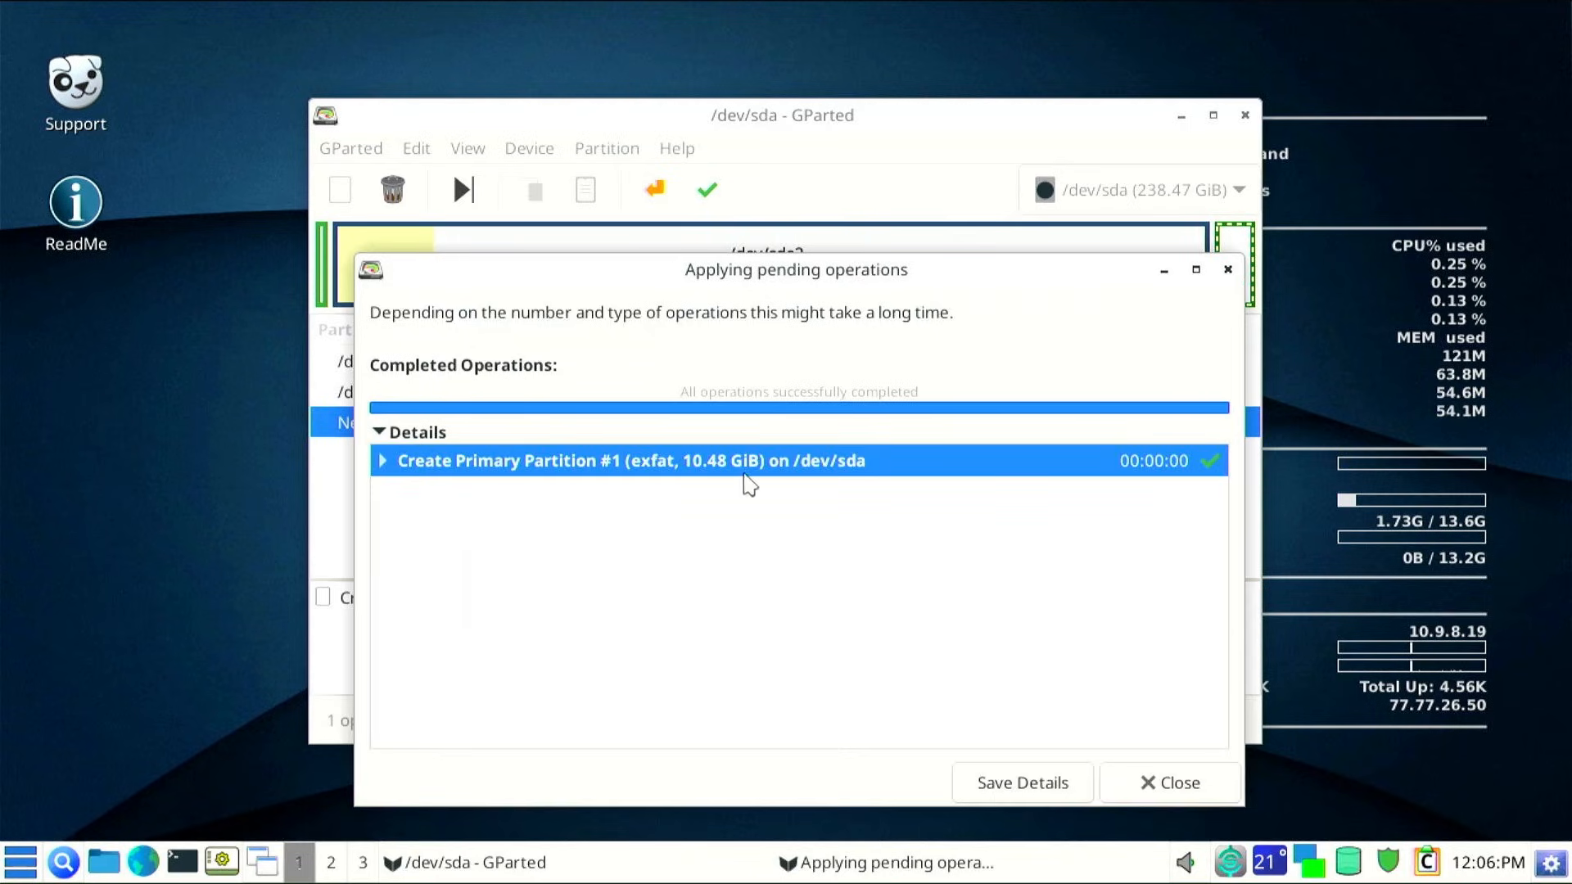
left_click(1161, 784)
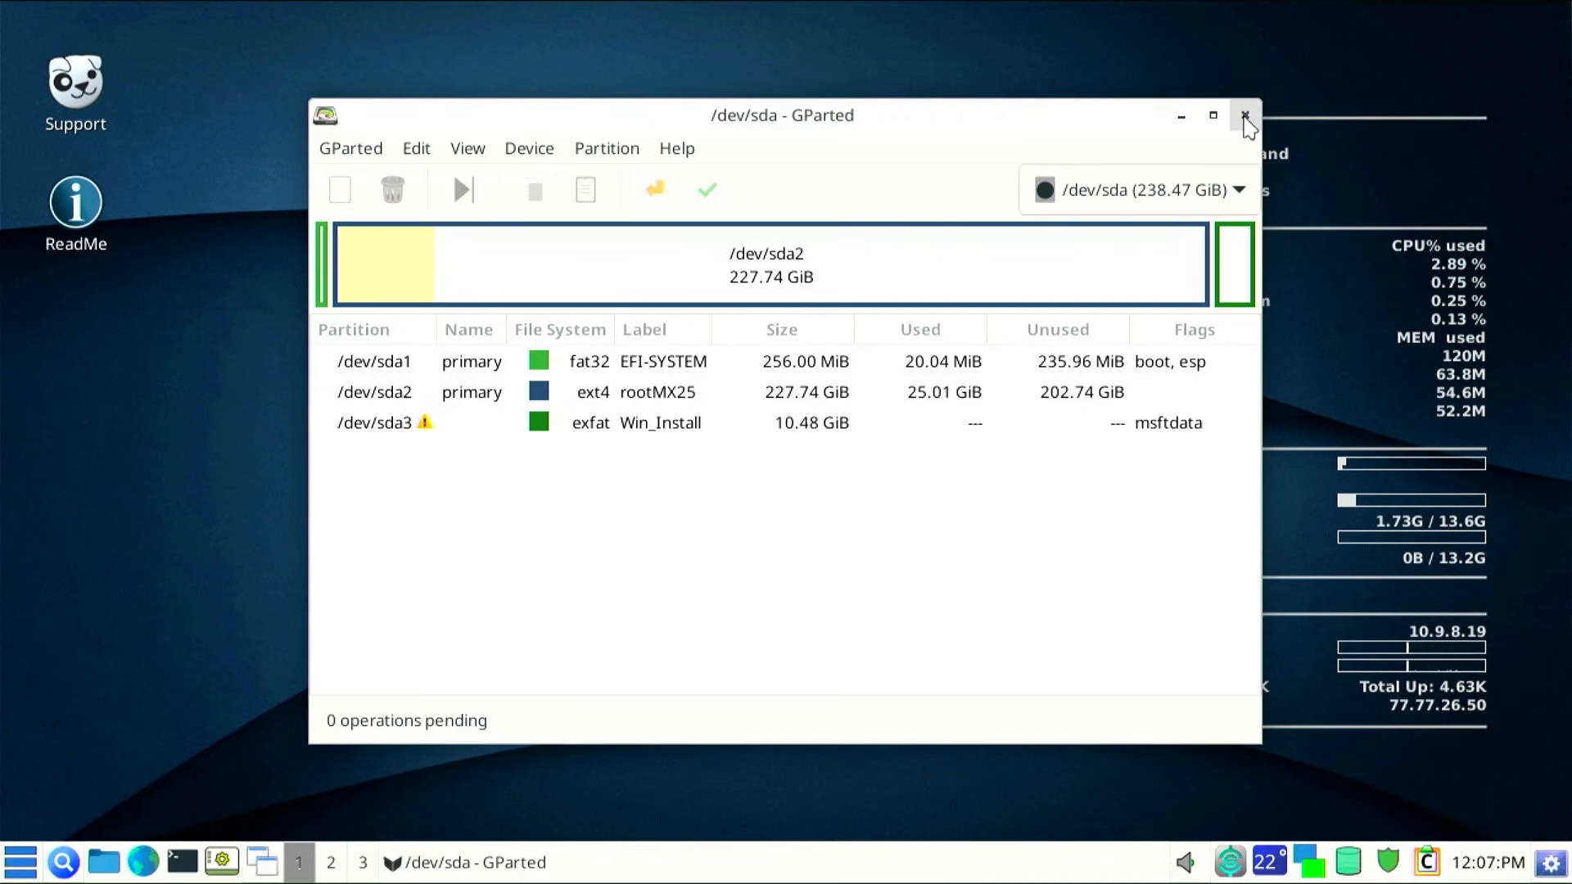
left_click(1243, 116)
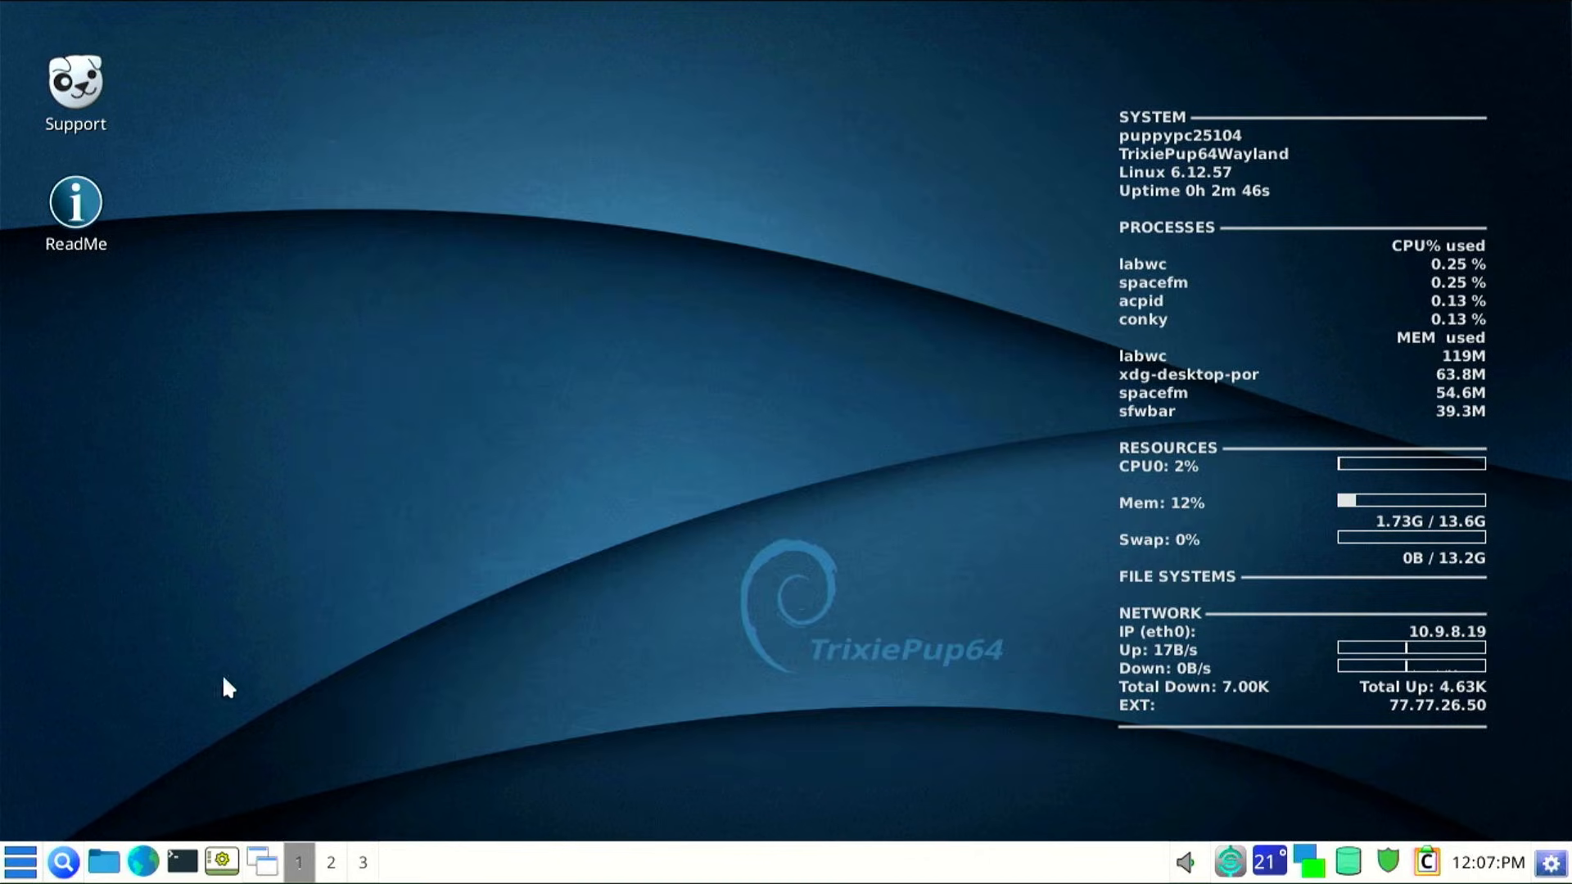
Show sda3 in SpaceFM beside a second window on sda2, with widened device lists
left_click(109, 864)
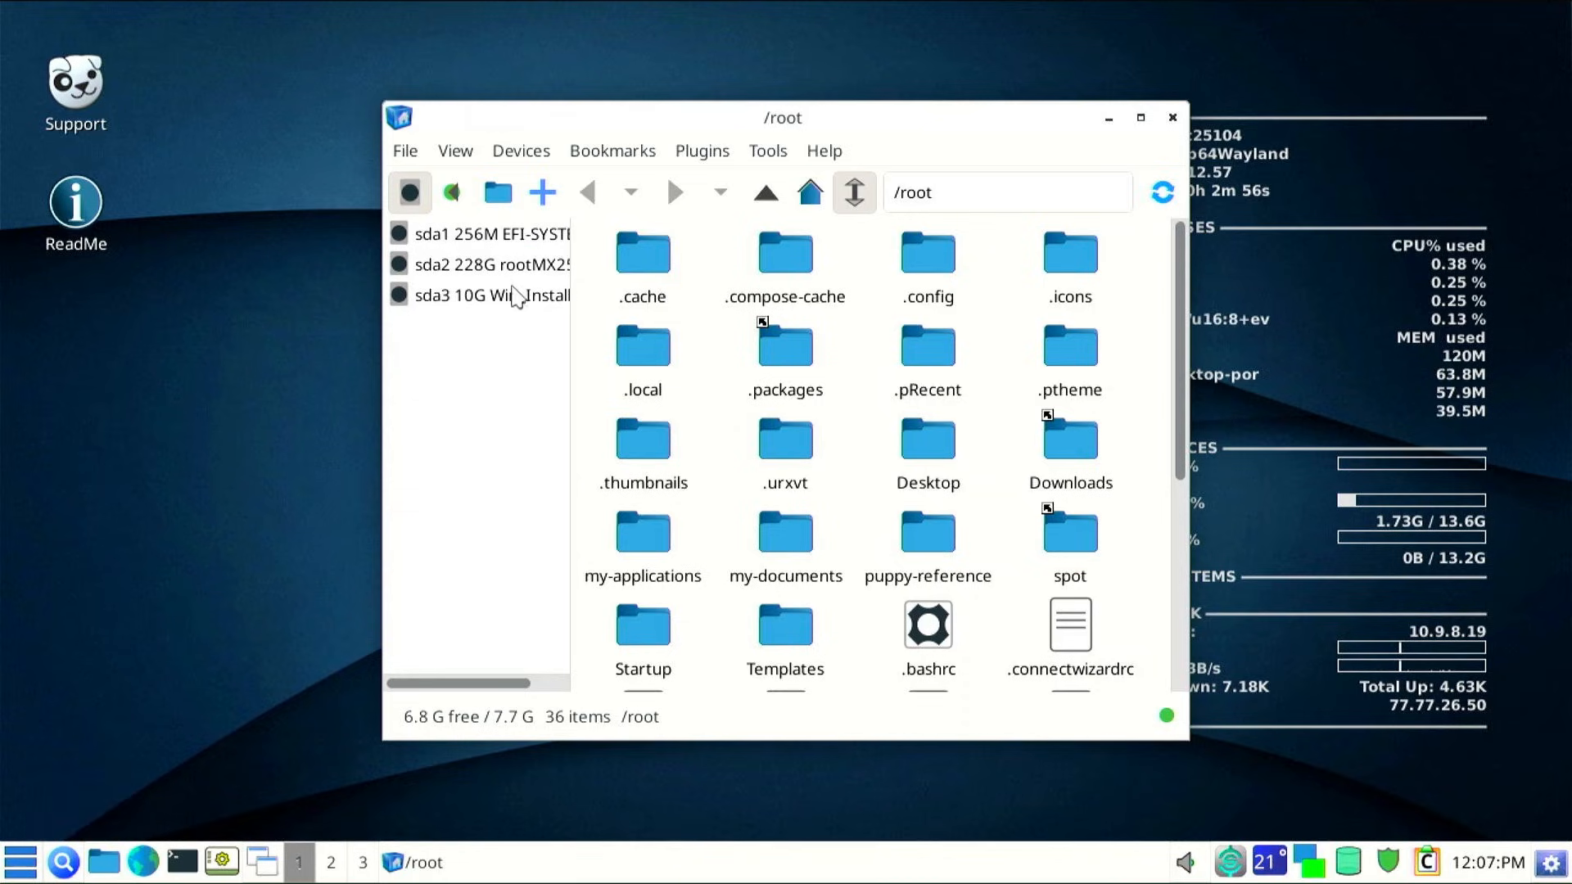
left_click(492, 297)
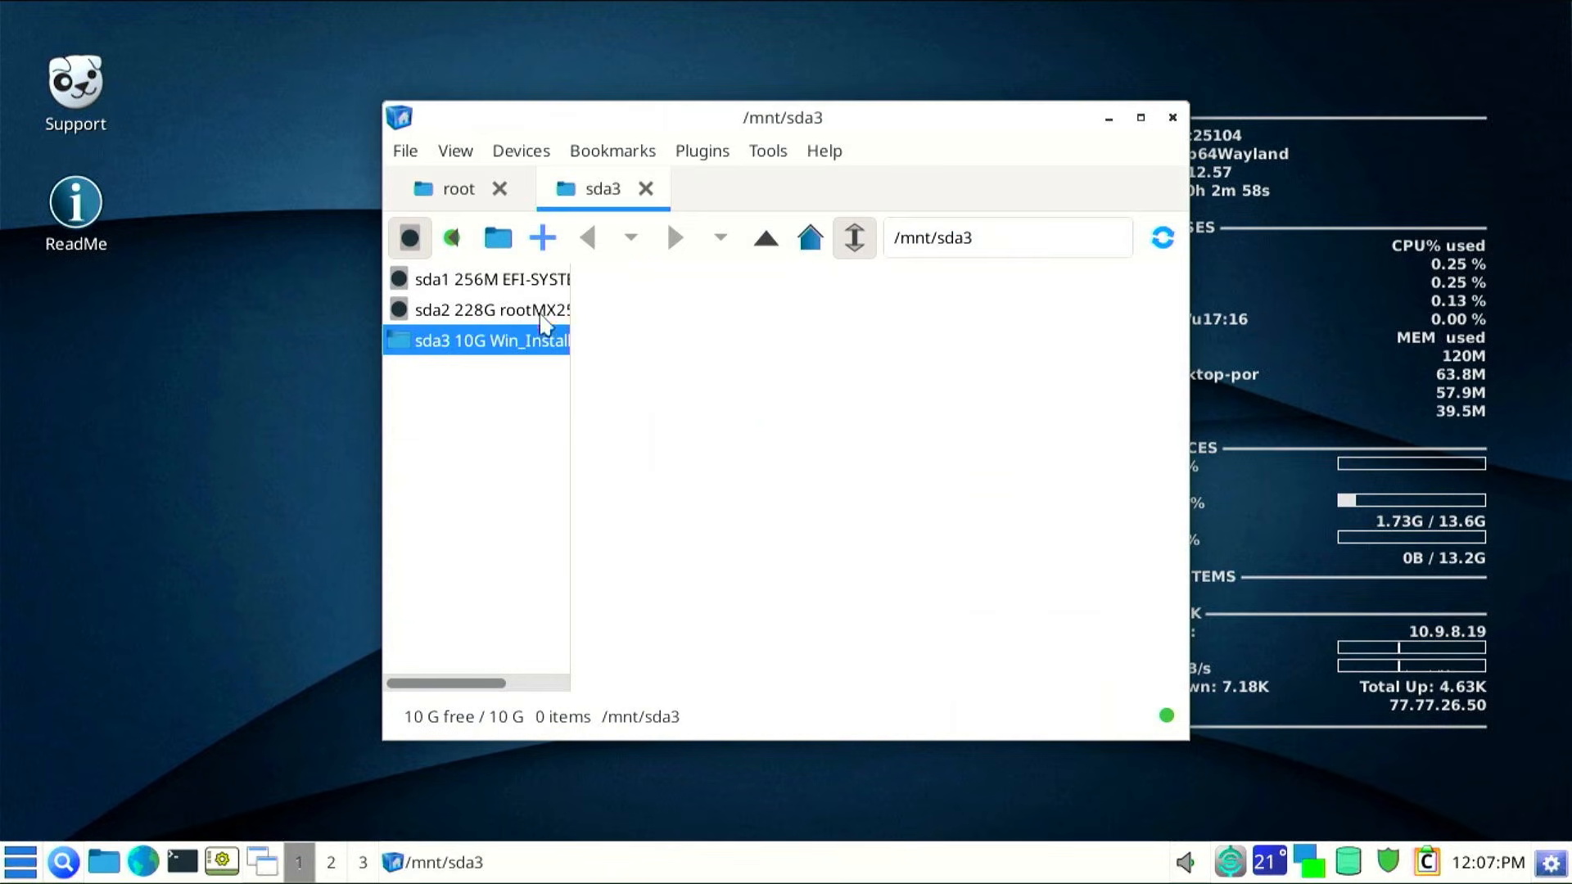
left_click(404, 154)
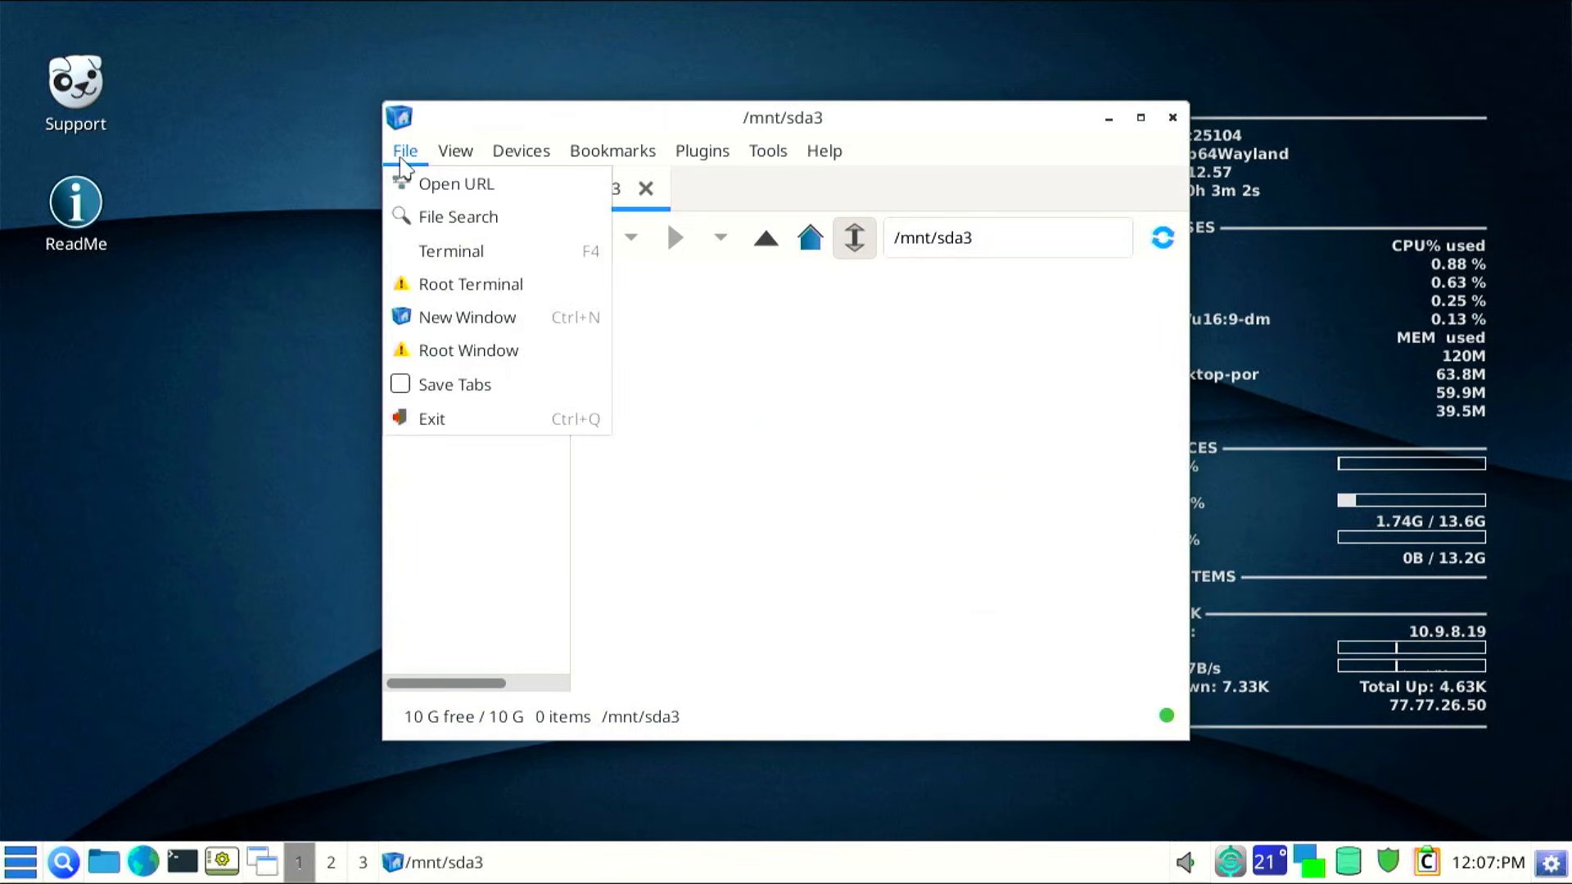
left_click(415, 326)
left_click_drag(604, 157, 871, 118)
left_click_drag(634, 115, 270, 117)
left_click_drag(829, 747, 678, 736)
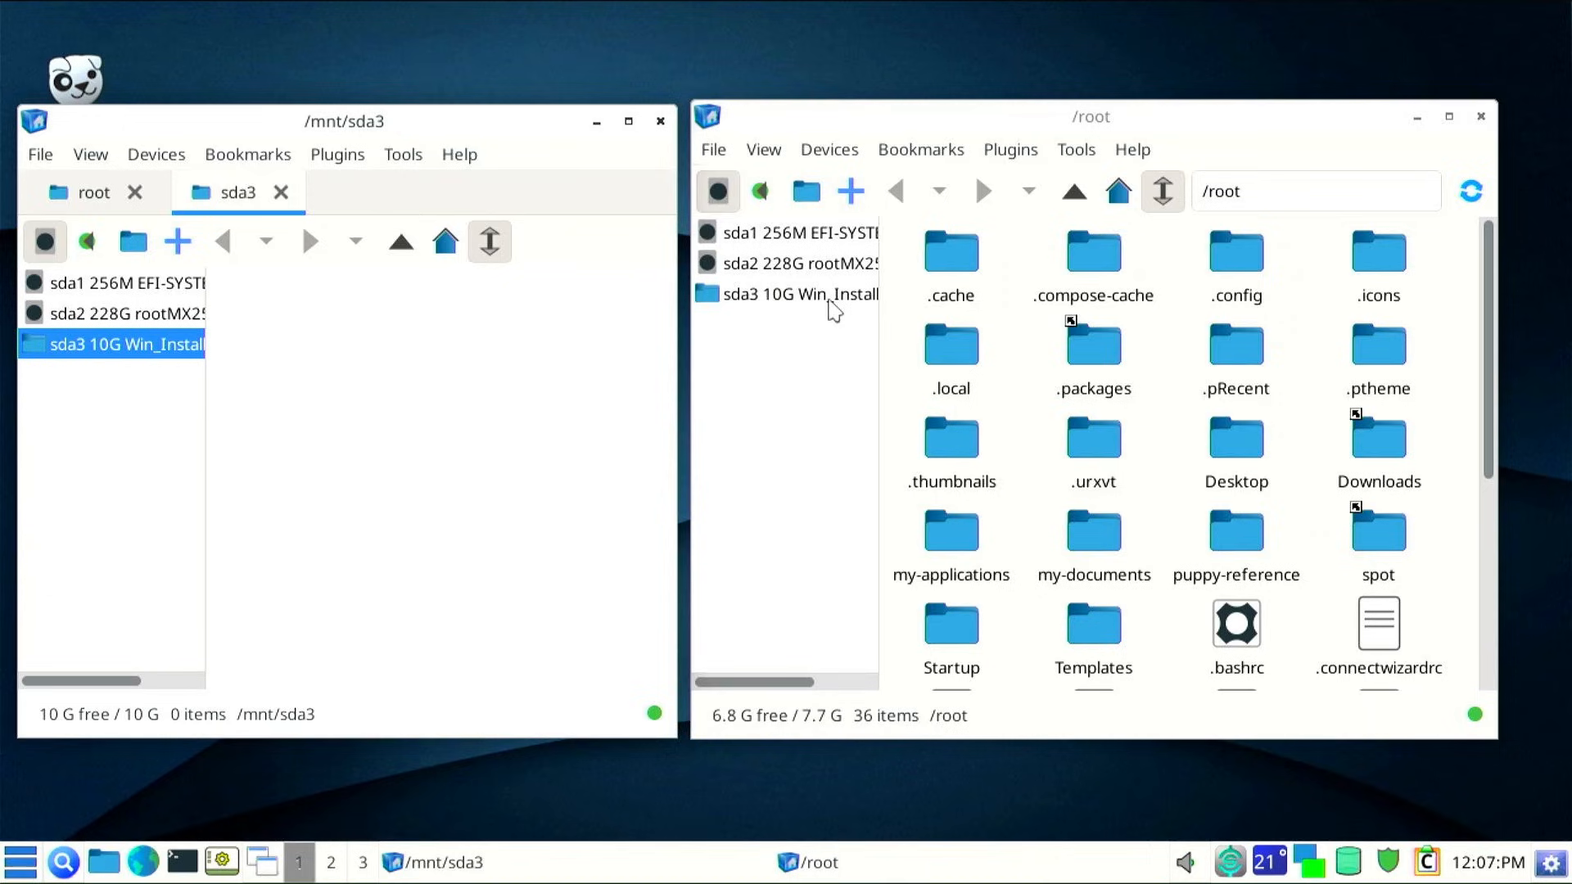
left_click(769, 266)
left_click_drag(880, 331, 976, 325)
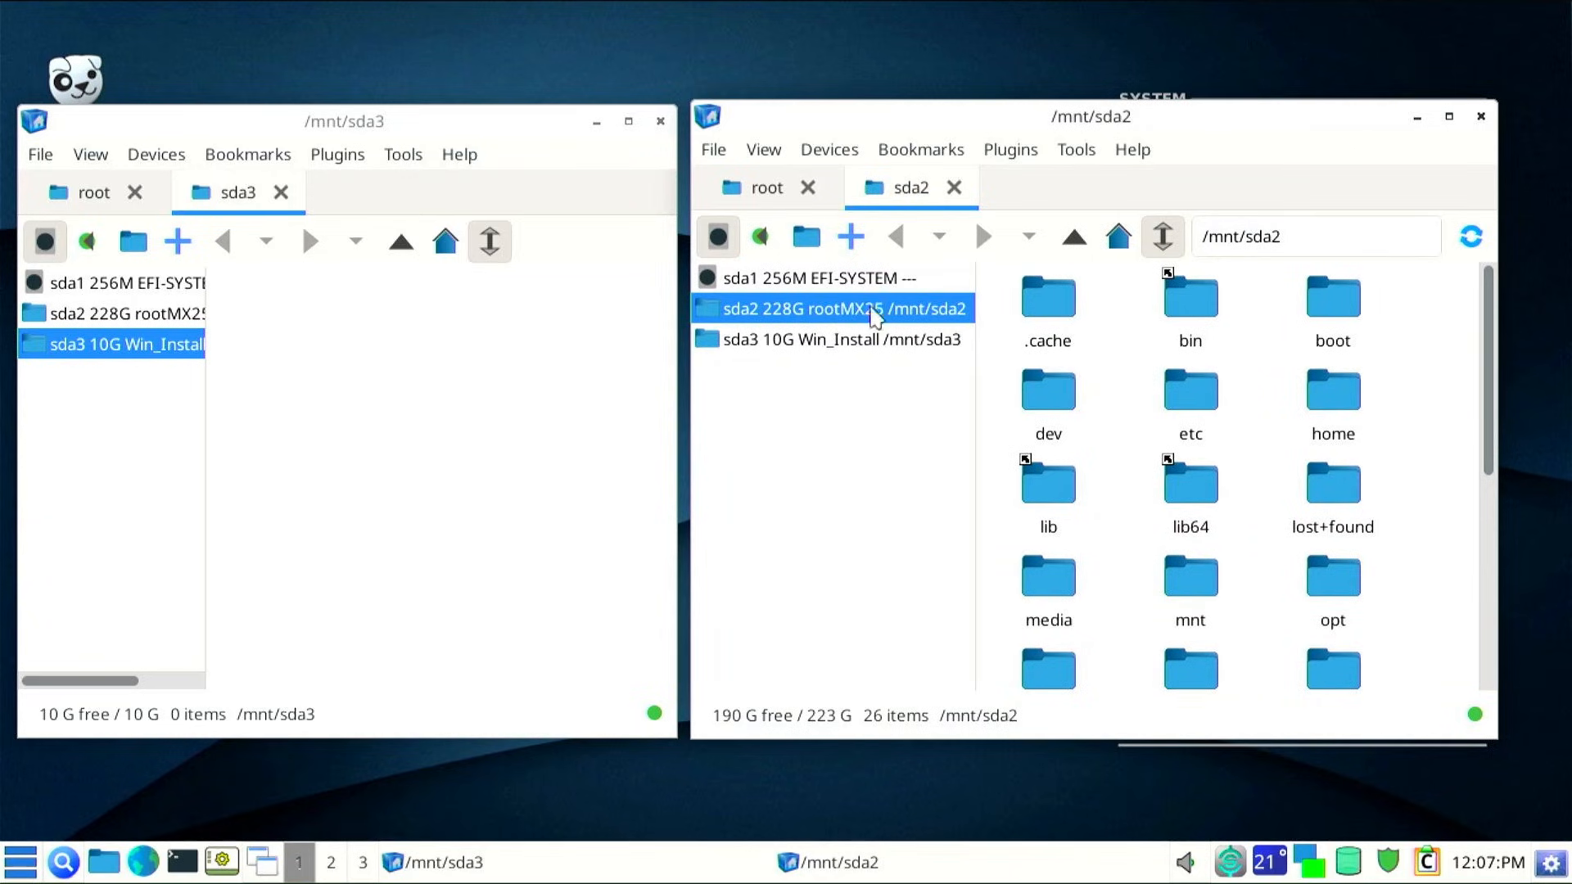
left_click_drag(205, 446, 316, 451)
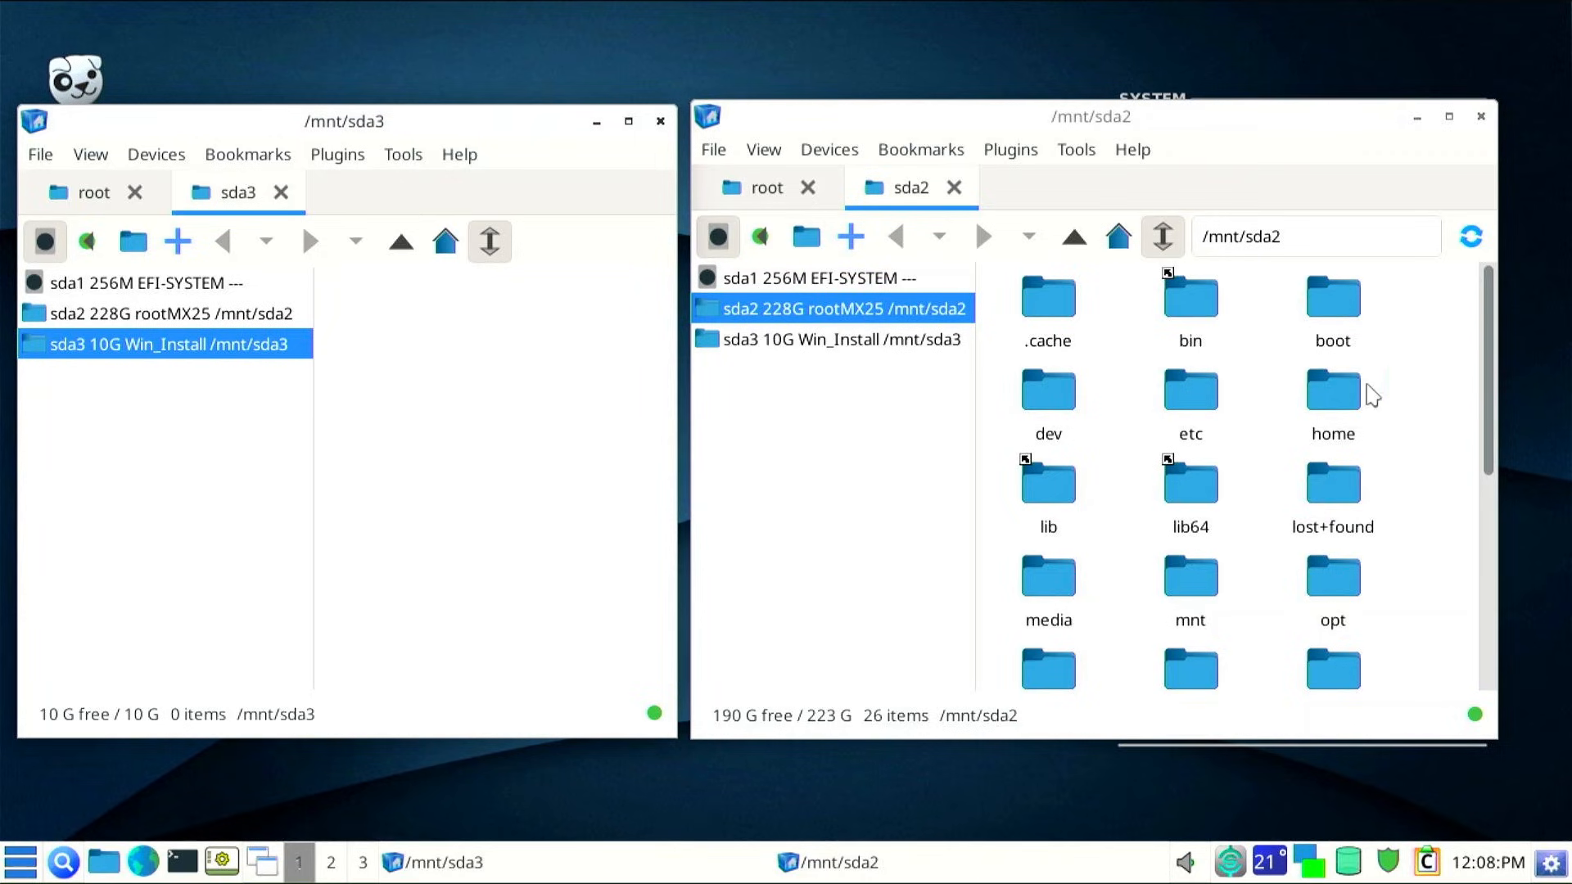
Browse to home/quickandeasytools/Downloads and select Win11_25H2_English_x64.iso
double_click(1342, 397)
left_click(1064, 327)
double_click(1064, 327)
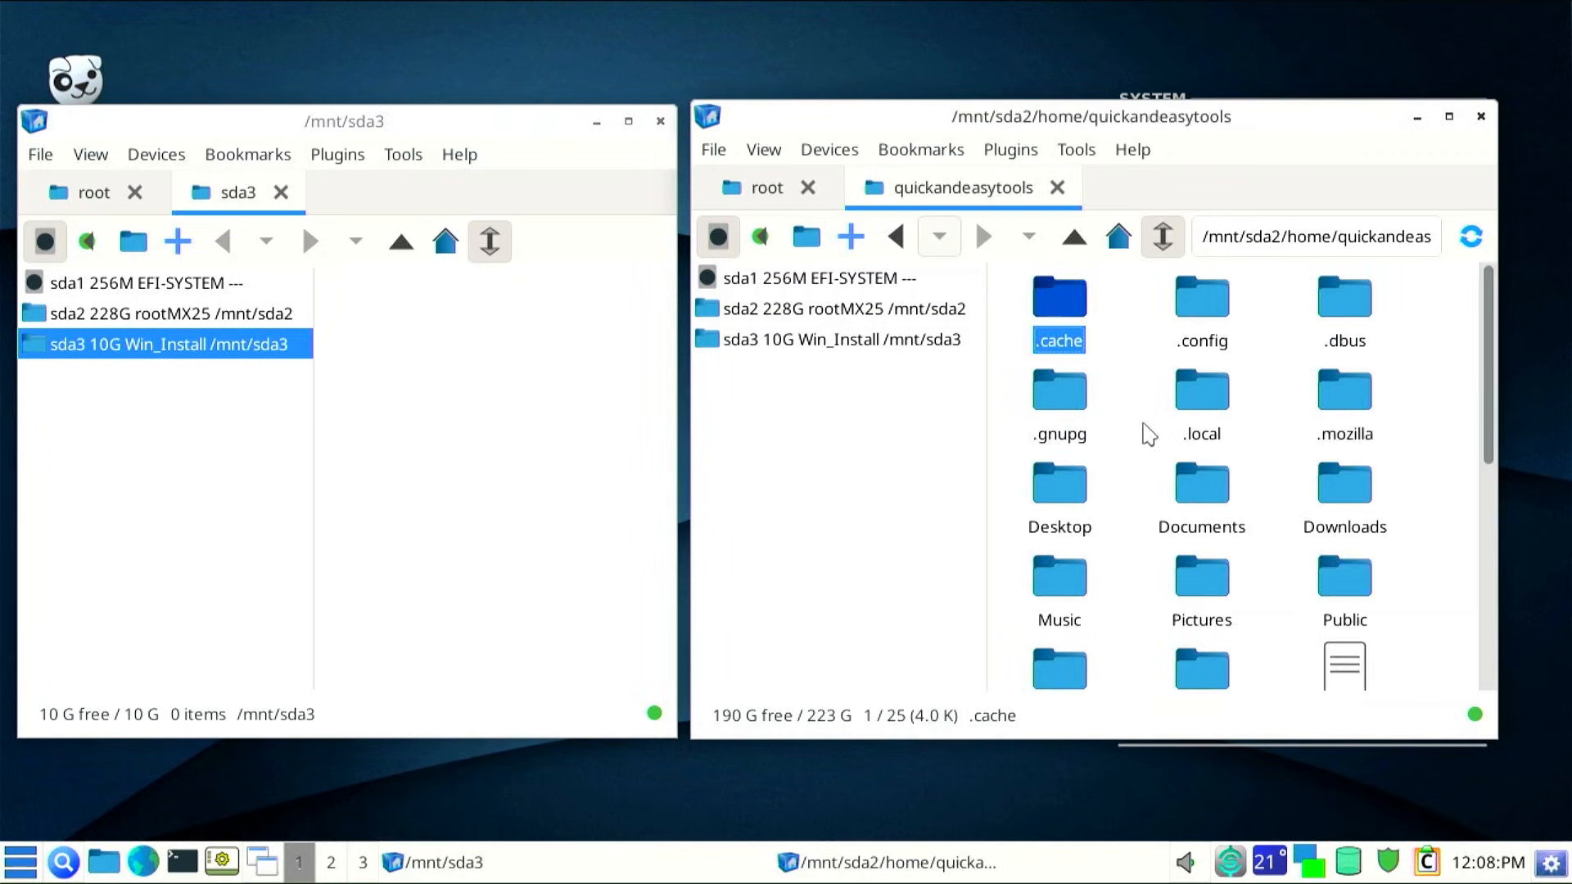
double_click(1354, 487)
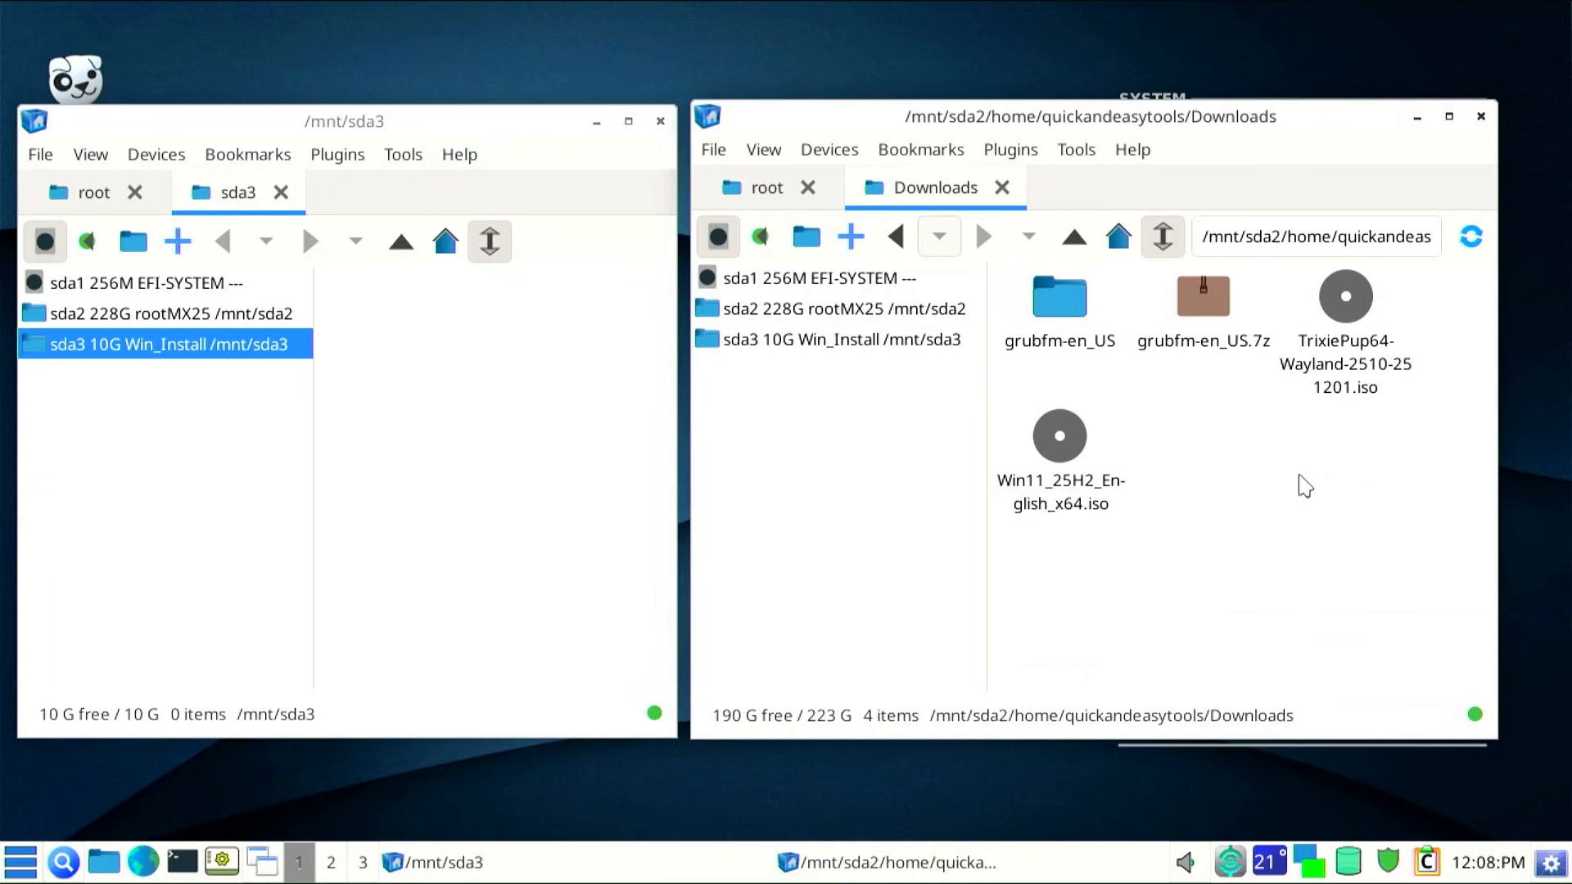
left_click(1060, 495)
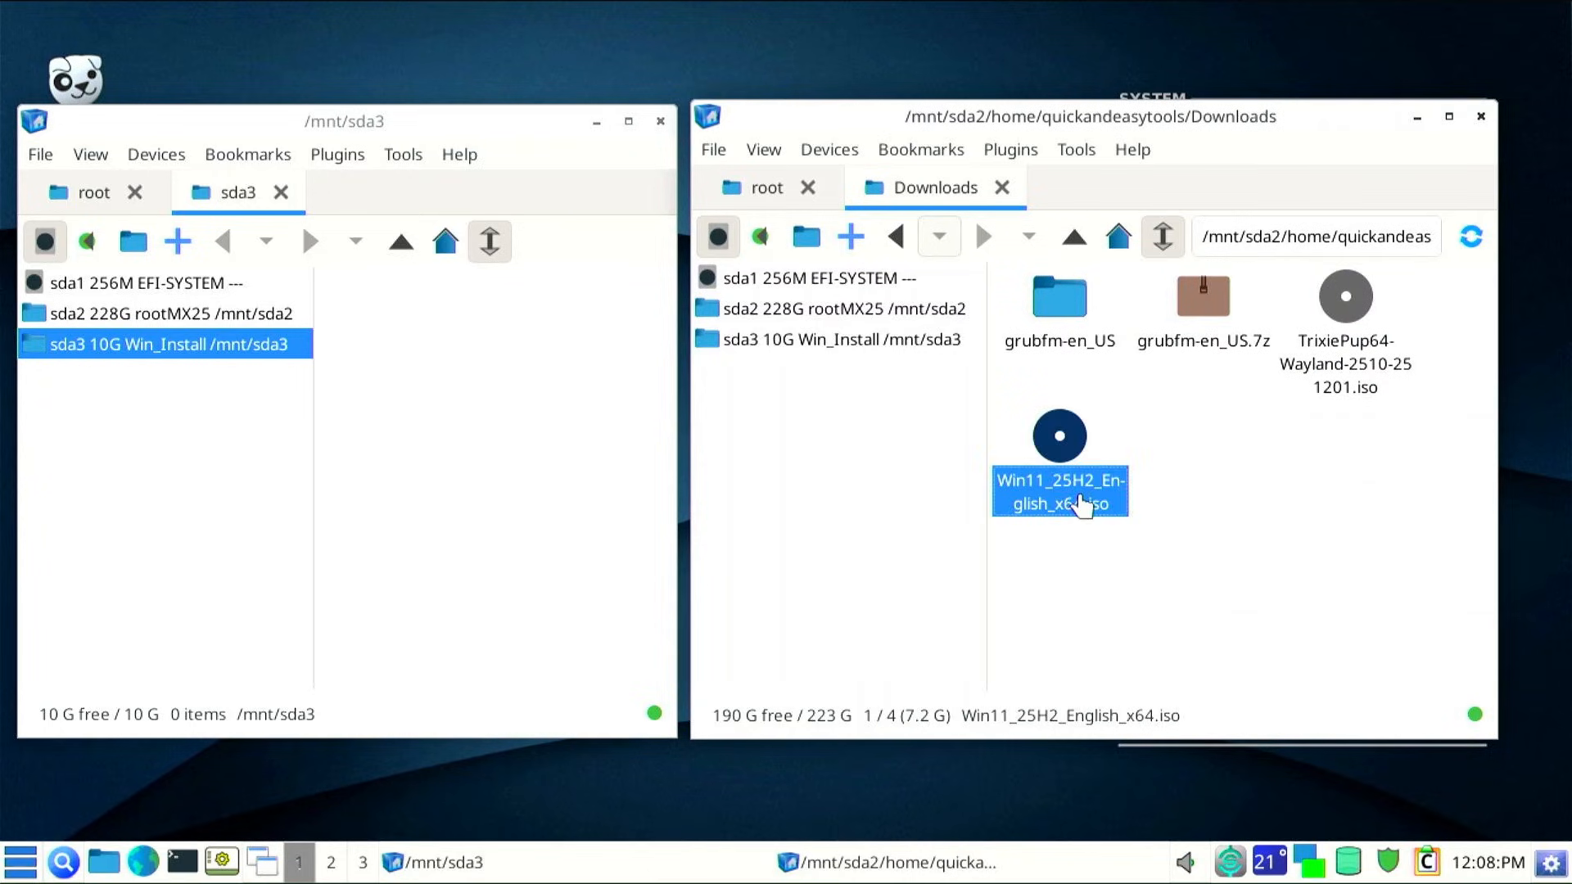
Copy all eight items from Win11_25H2_English_x64.iso into /mnt/sda3 and close both windows
double_click(1062, 483)
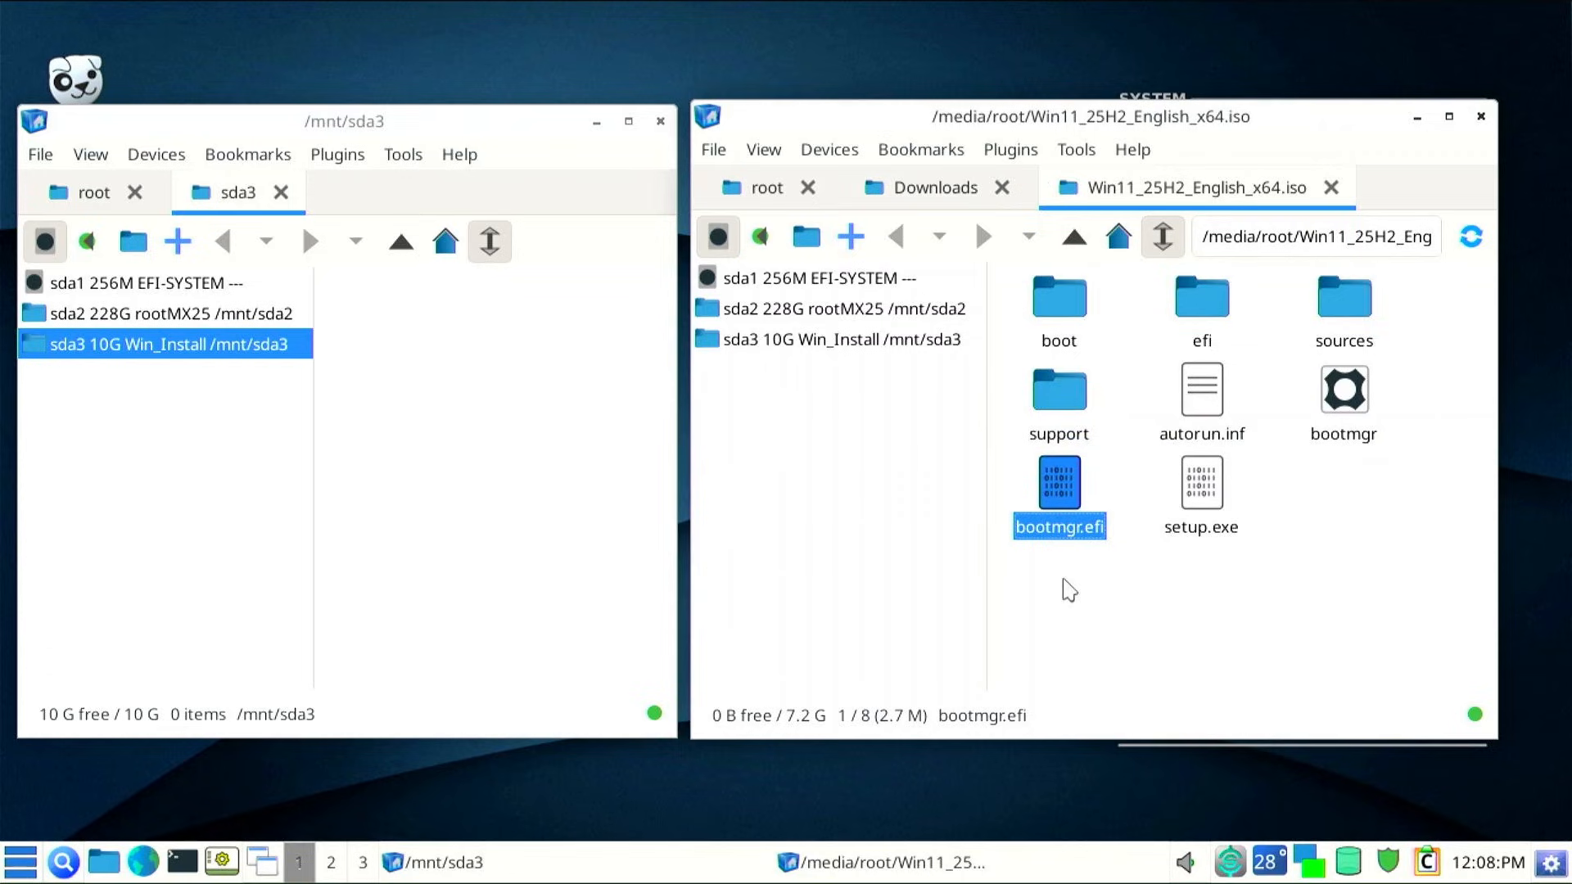
left_click(1038, 583)
left_click_drag(1038, 582, 1413, 316)
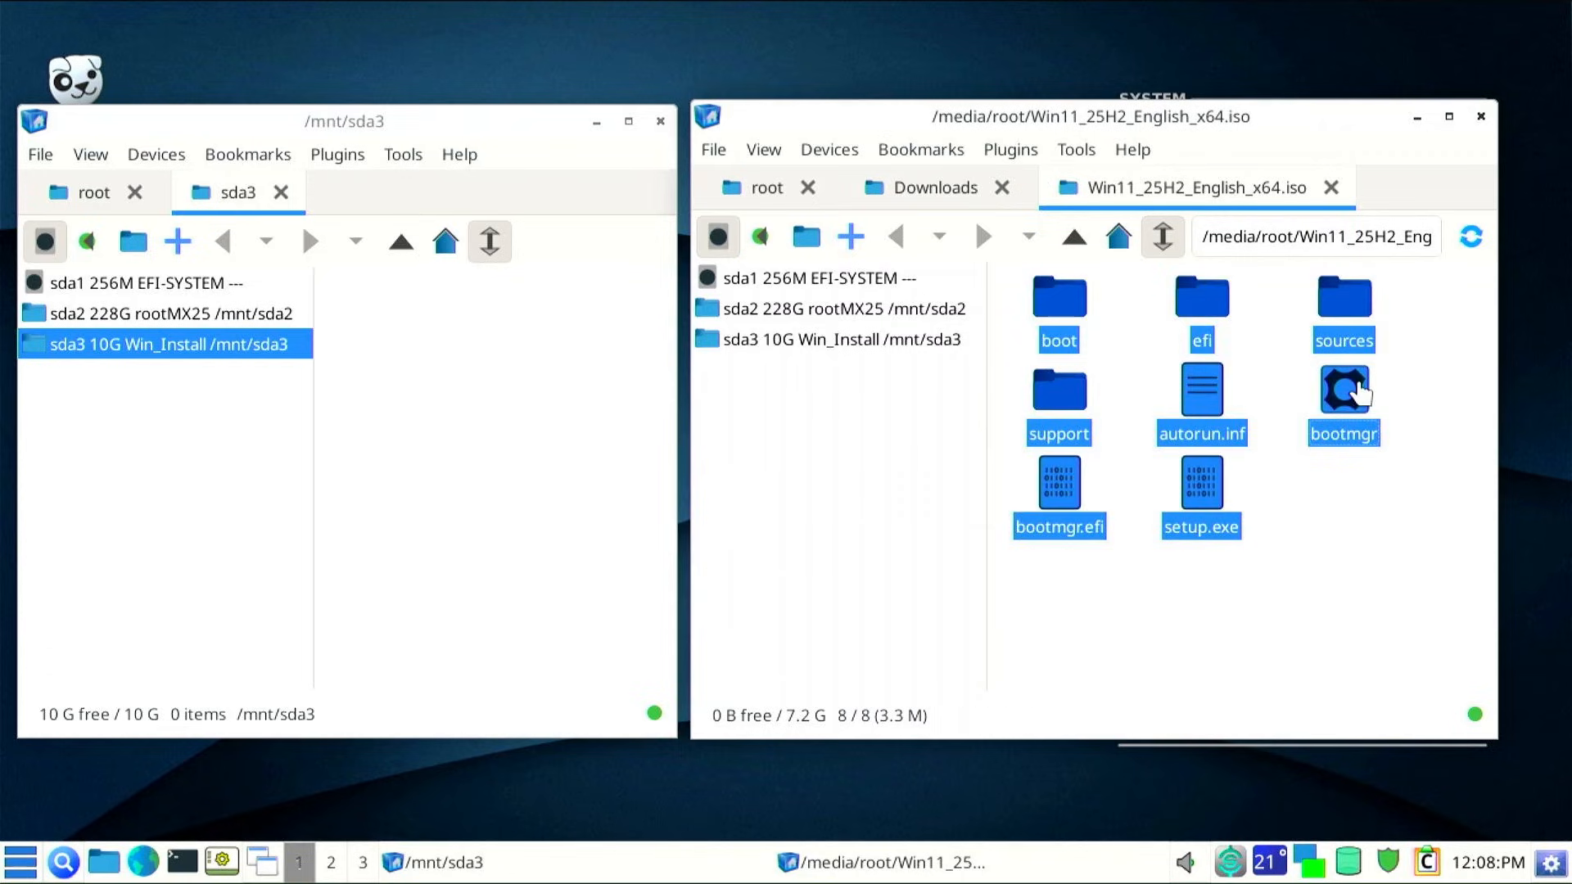
left_click_drag(1056, 301, 489, 410)
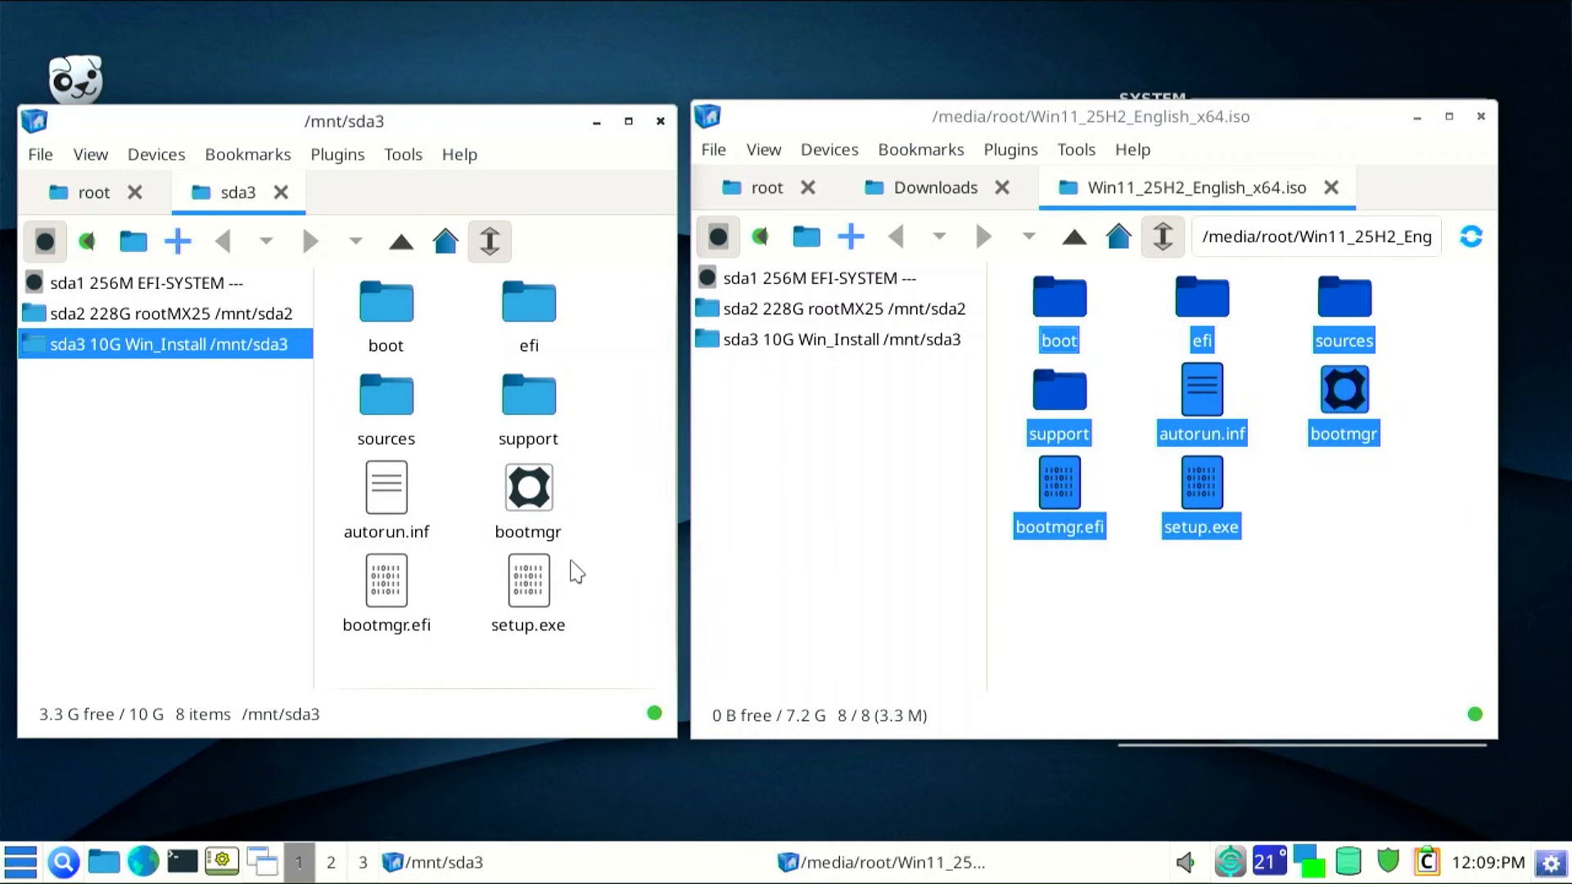
left_click(509, 484)
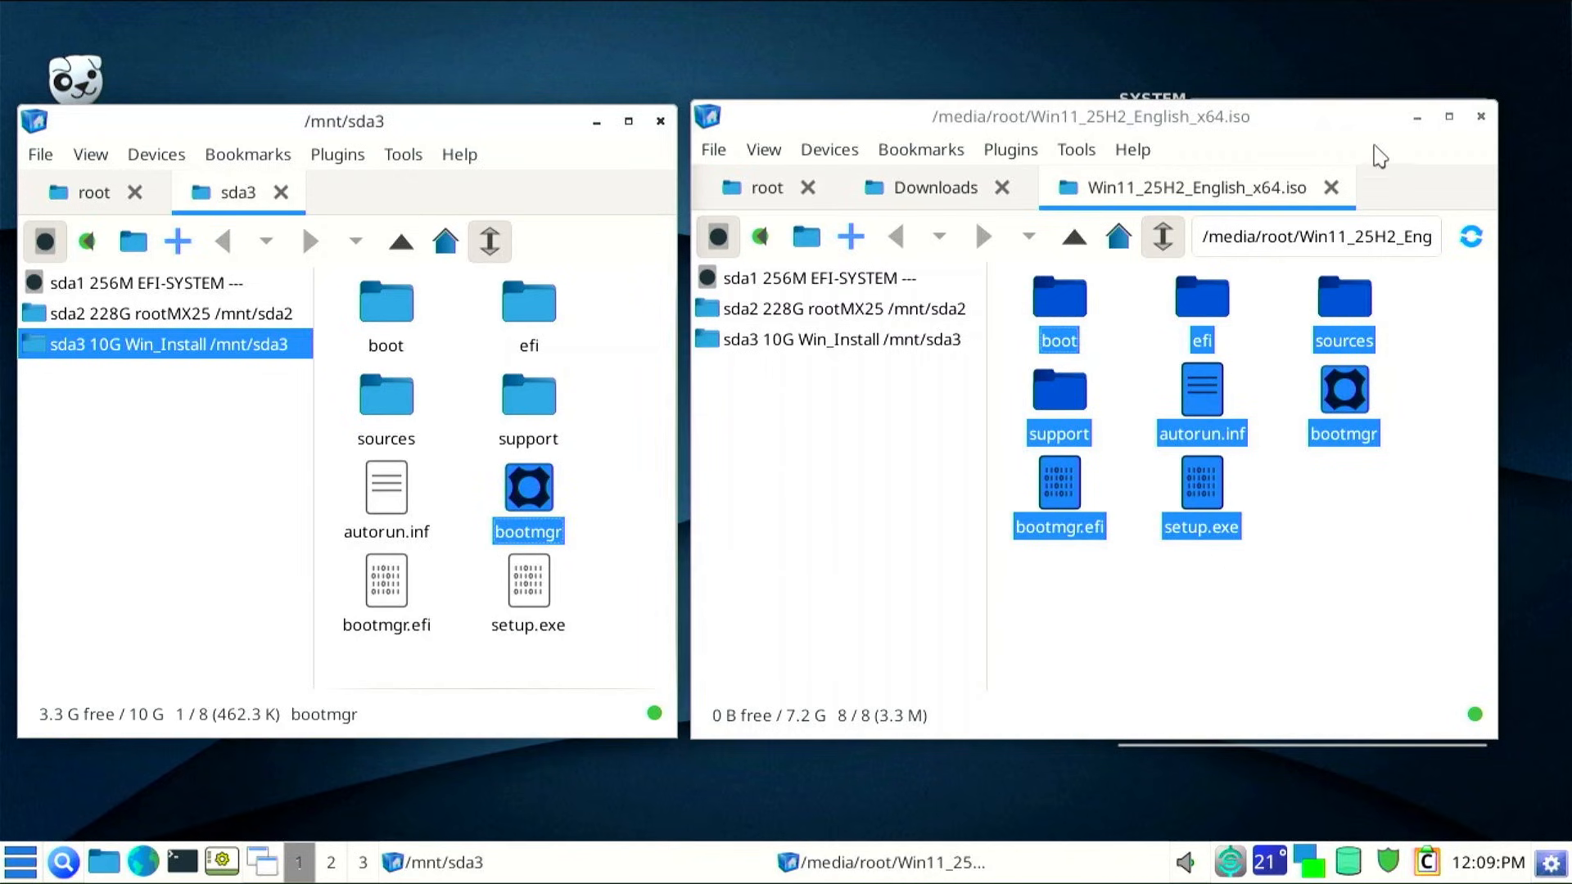
left_click(1480, 116)
left_click(660, 120)
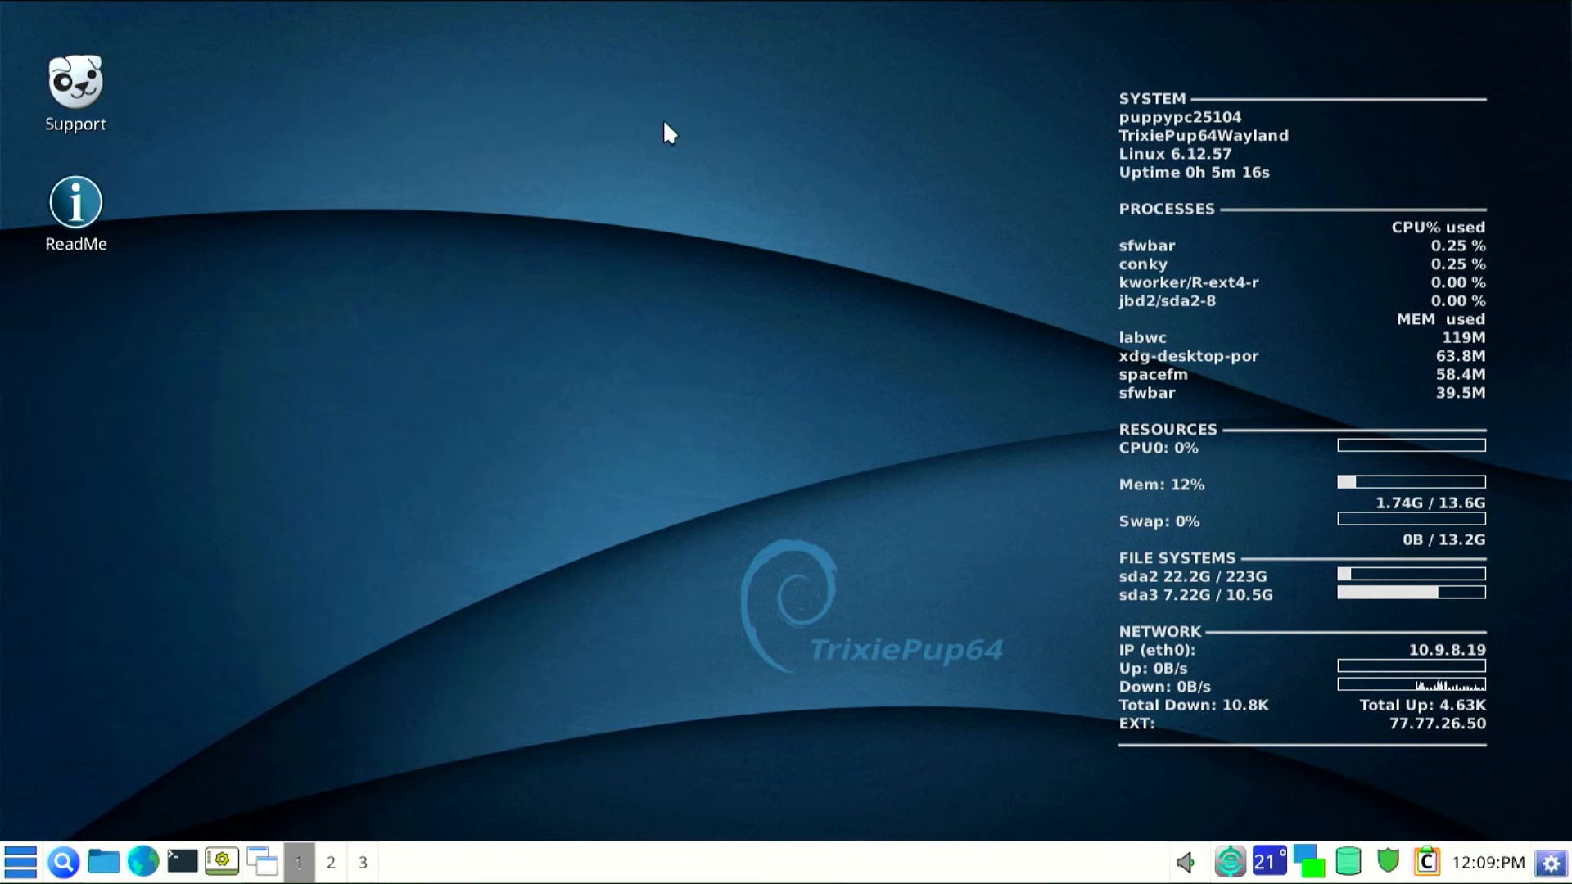
Reboot Puppy Linux from the log out options without saving the first session
left_click(41, 866)
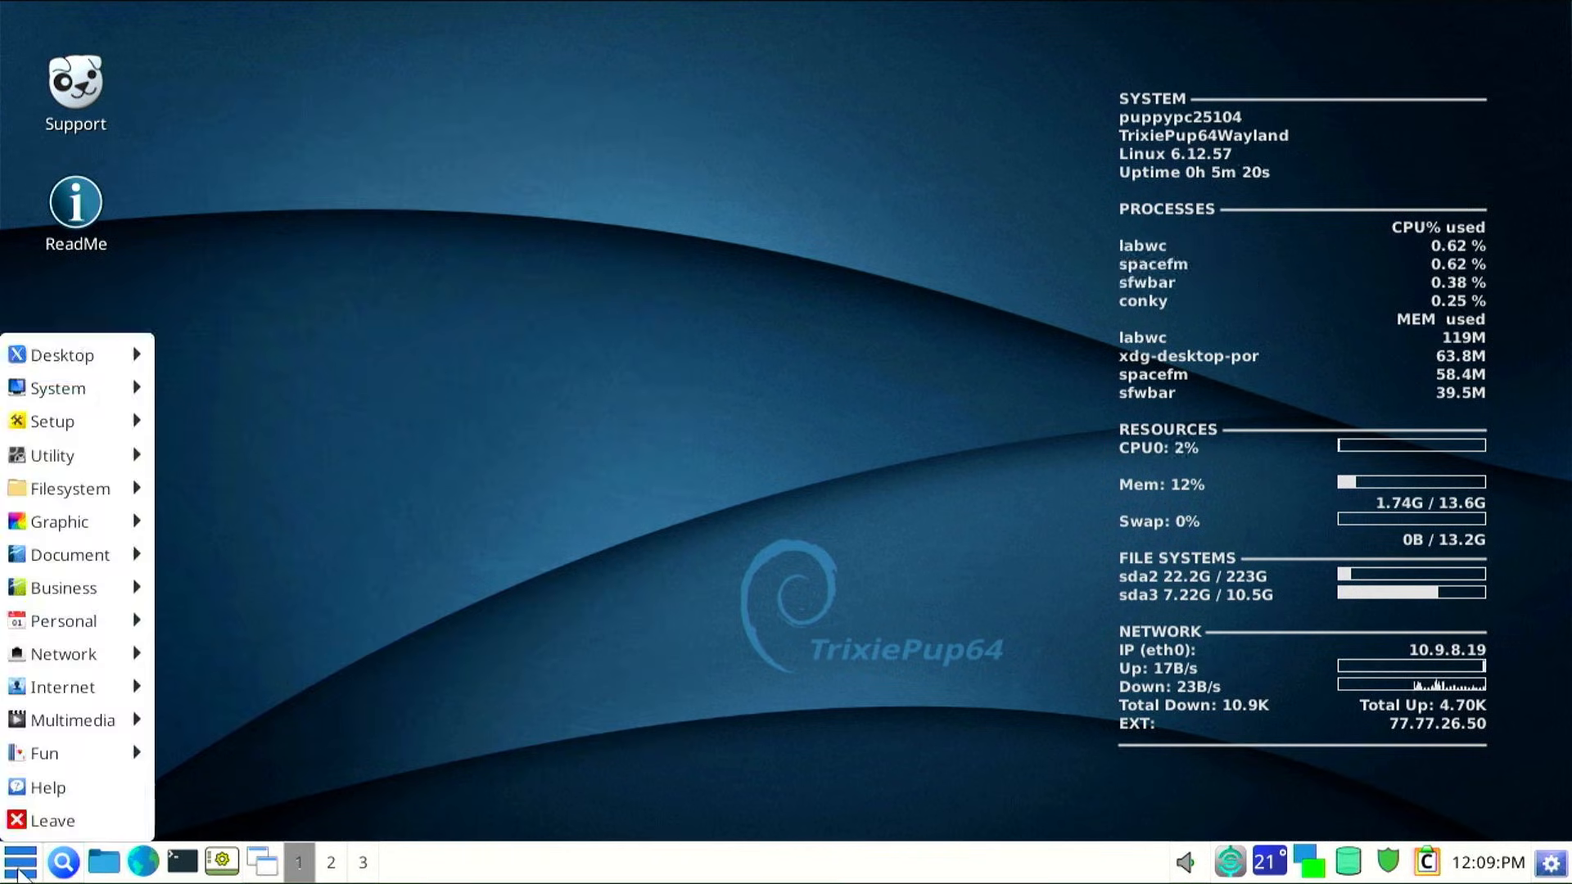
left_click(18, 818)
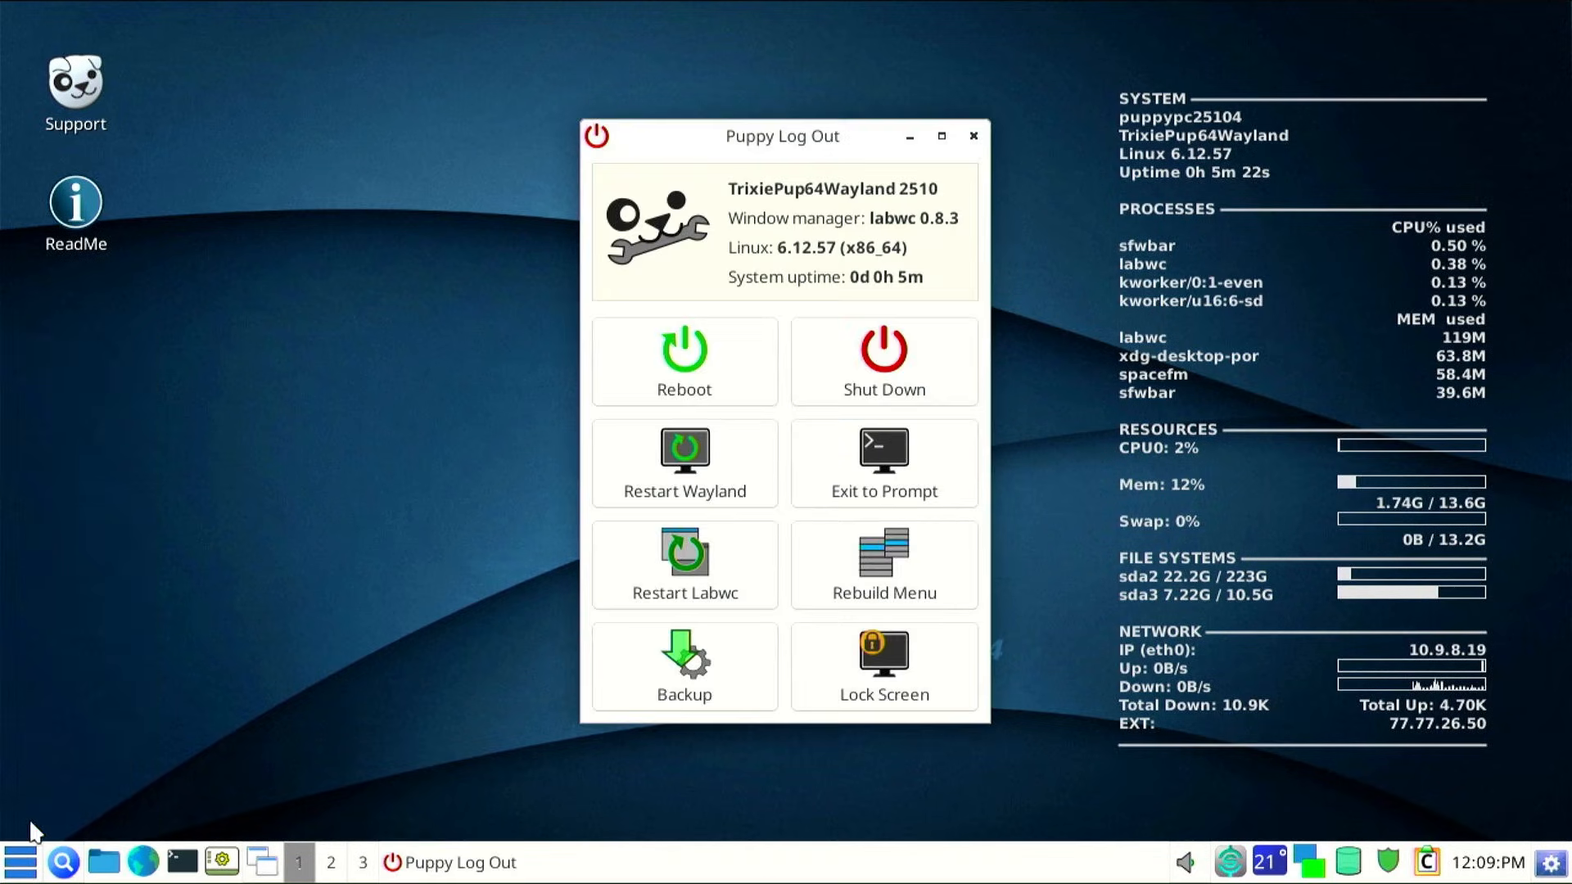
left_click(678, 365)
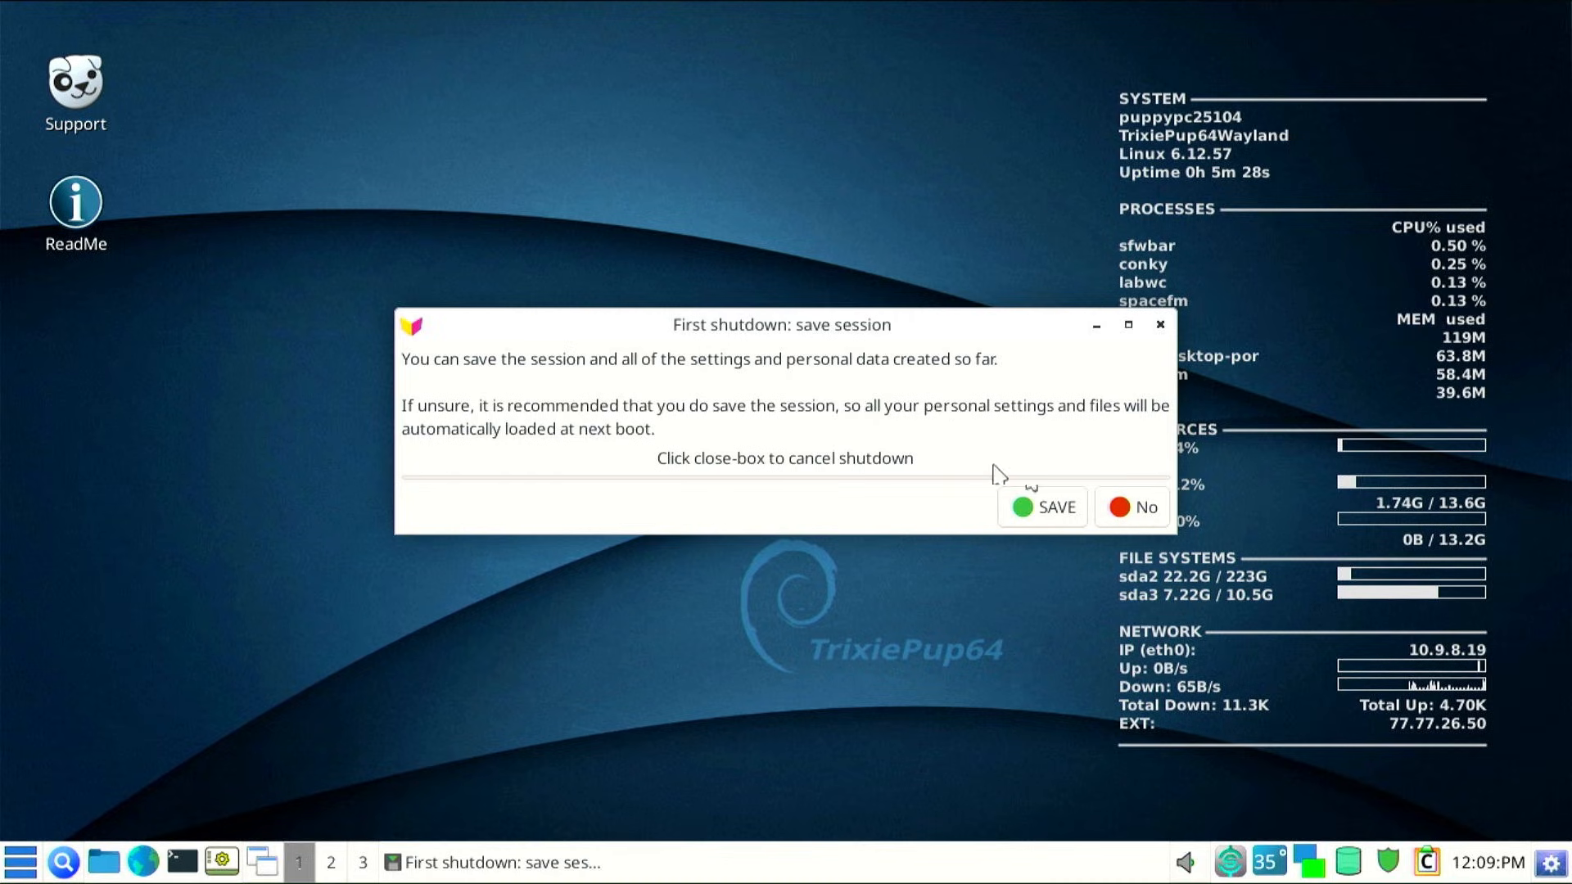
left_click(1130, 508)
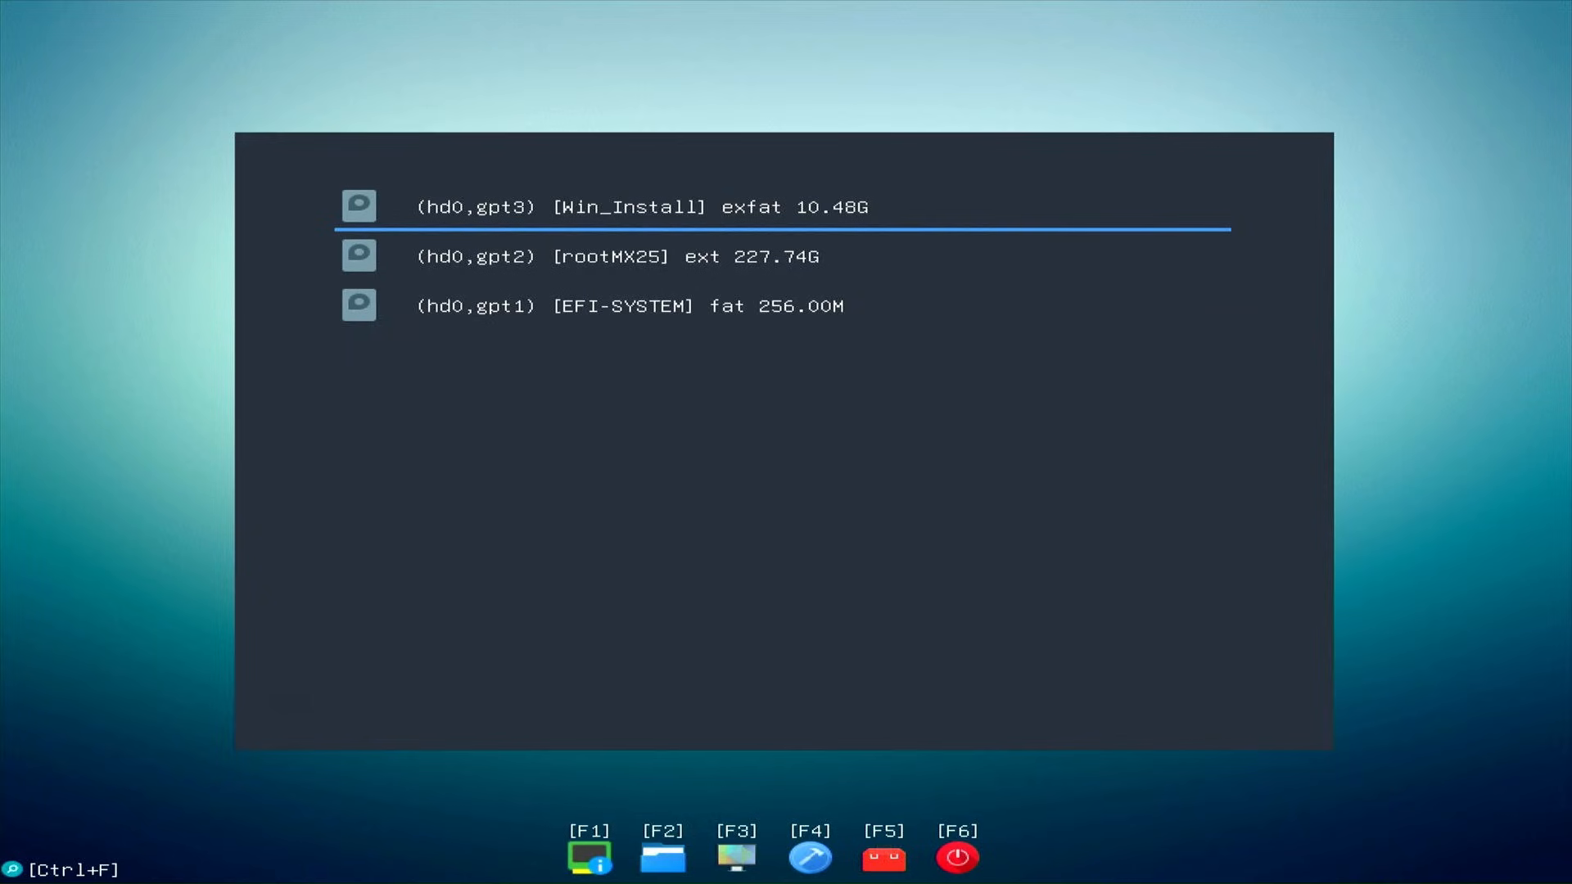
Boot the 'Boot hd0,gpt3 [Win_Install]' entry from the Win_Install partition in GrubFM
key("Return")
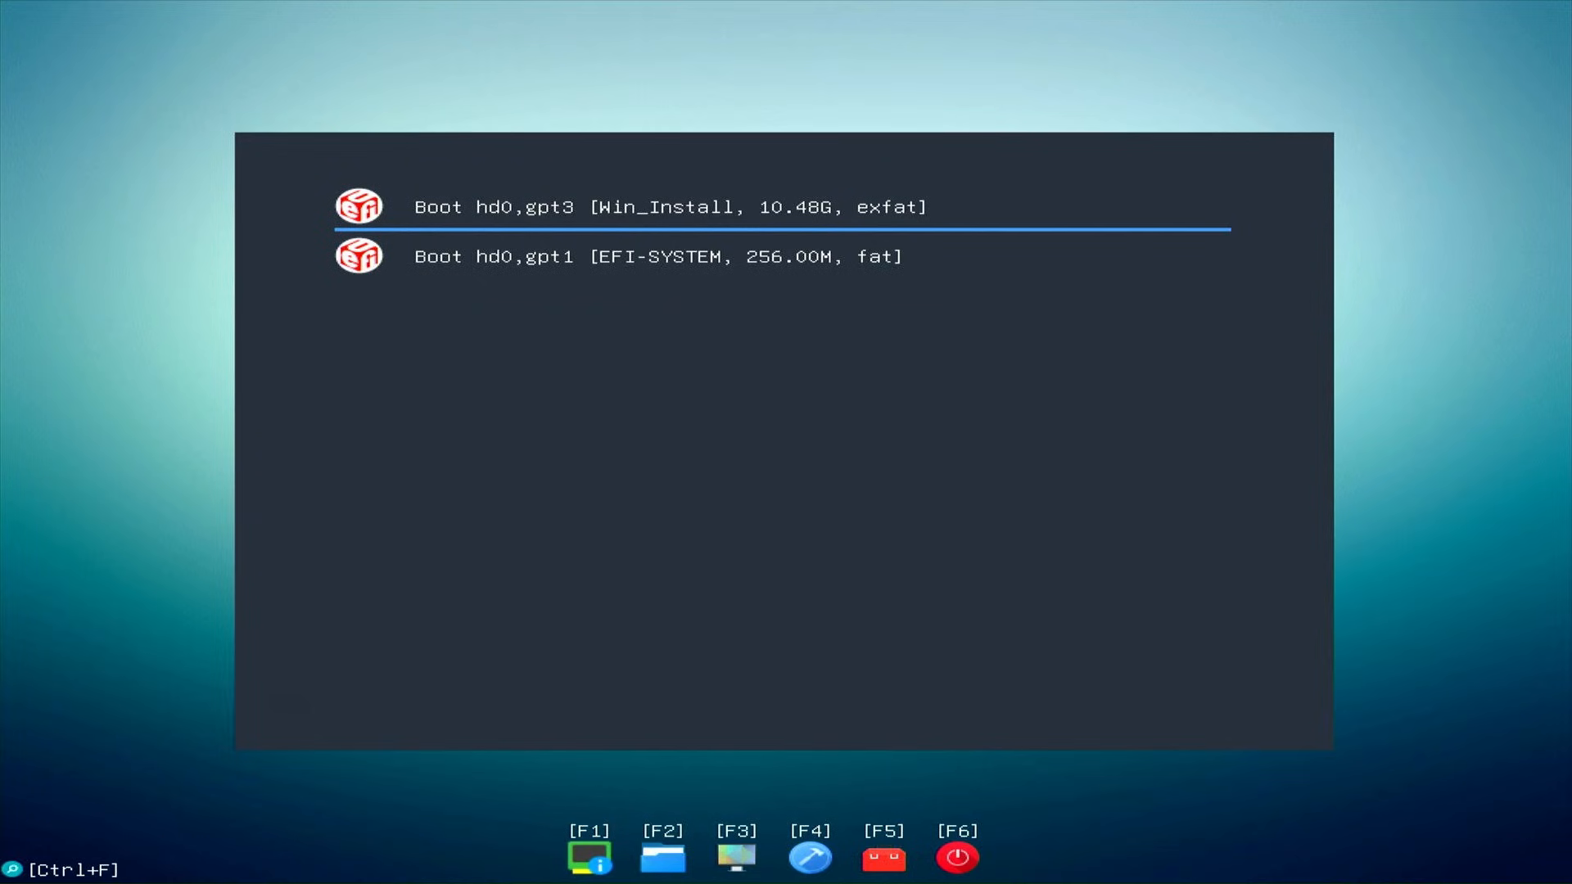
key("Down")
key("Up")
key("Return")
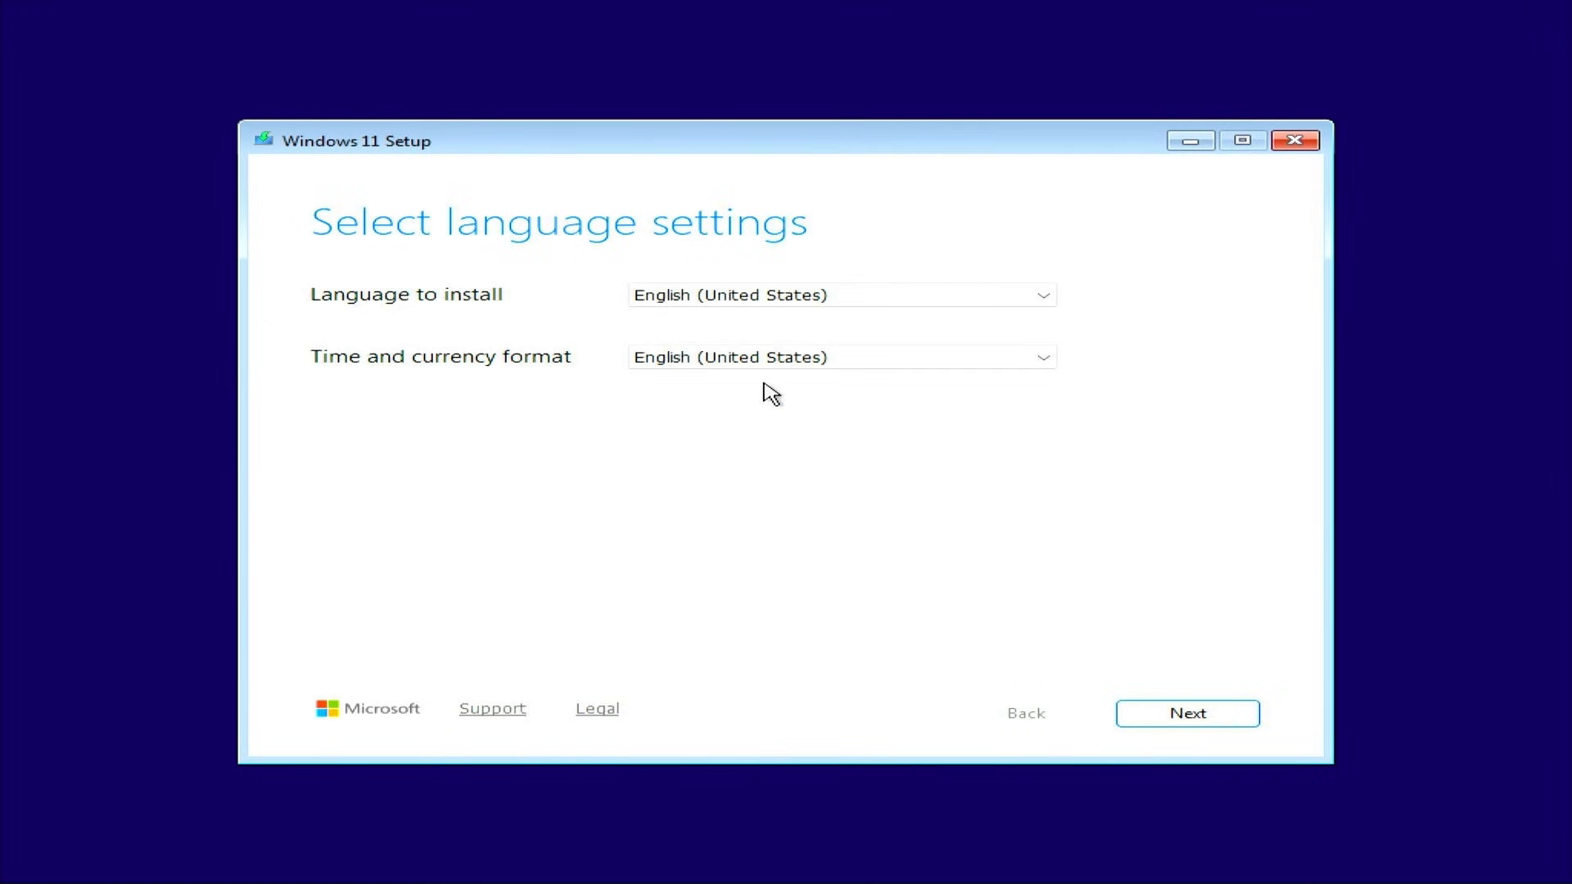
Accept English (United States) and keep the US keyboard layout in Setup
left_click(1225, 716)
left_click(770, 301)
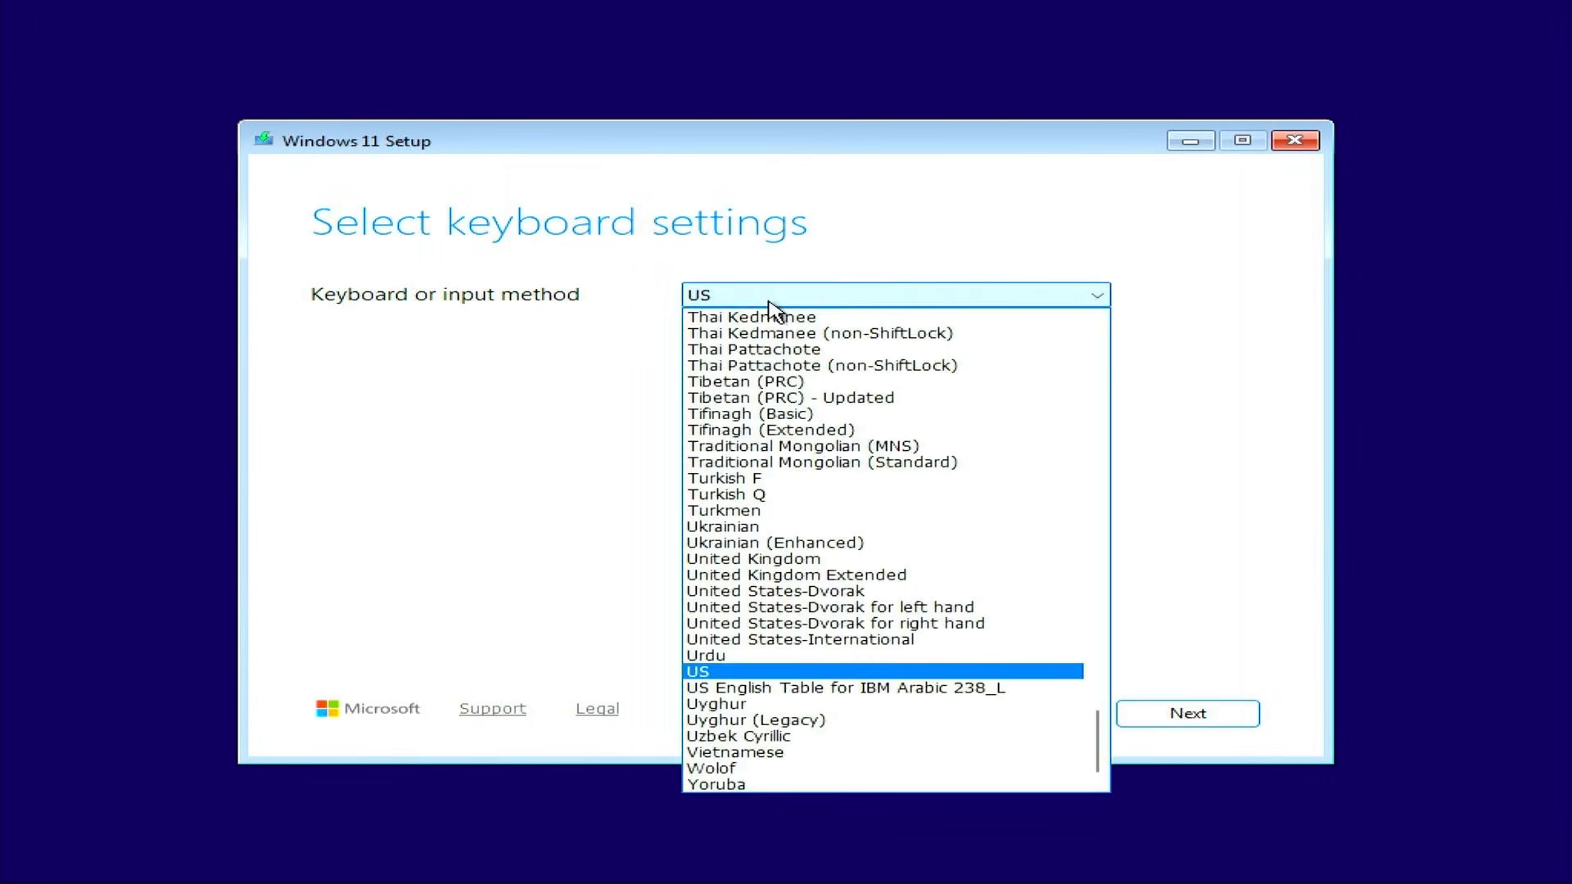
left_click(770, 302)
left_click(1199, 719)
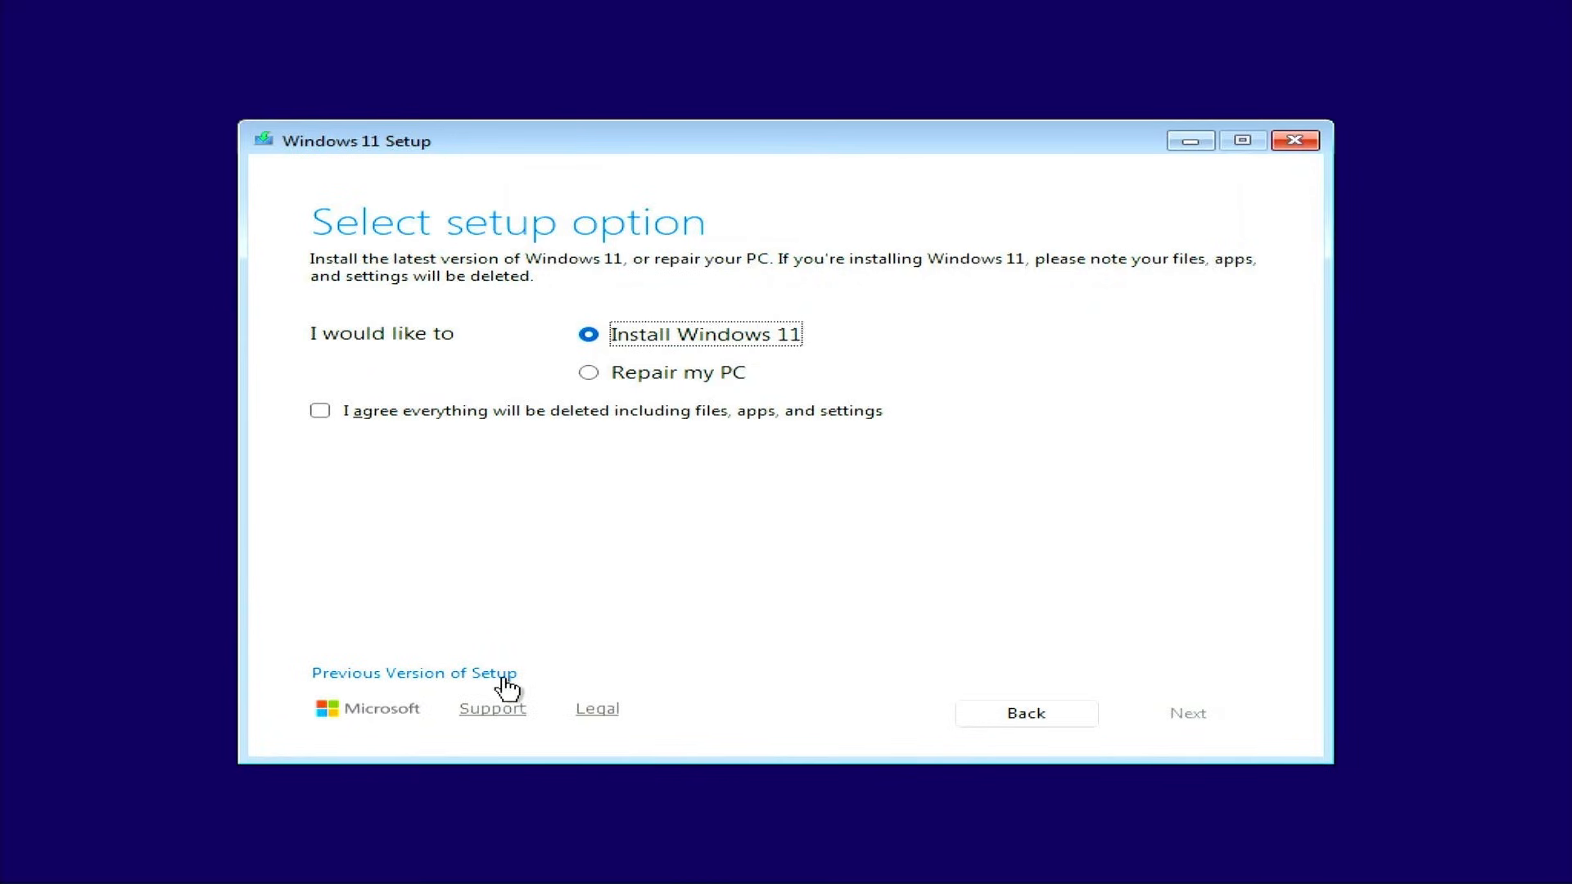
Agree that everything will be deleted and continue without a product key
left_click(322, 414)
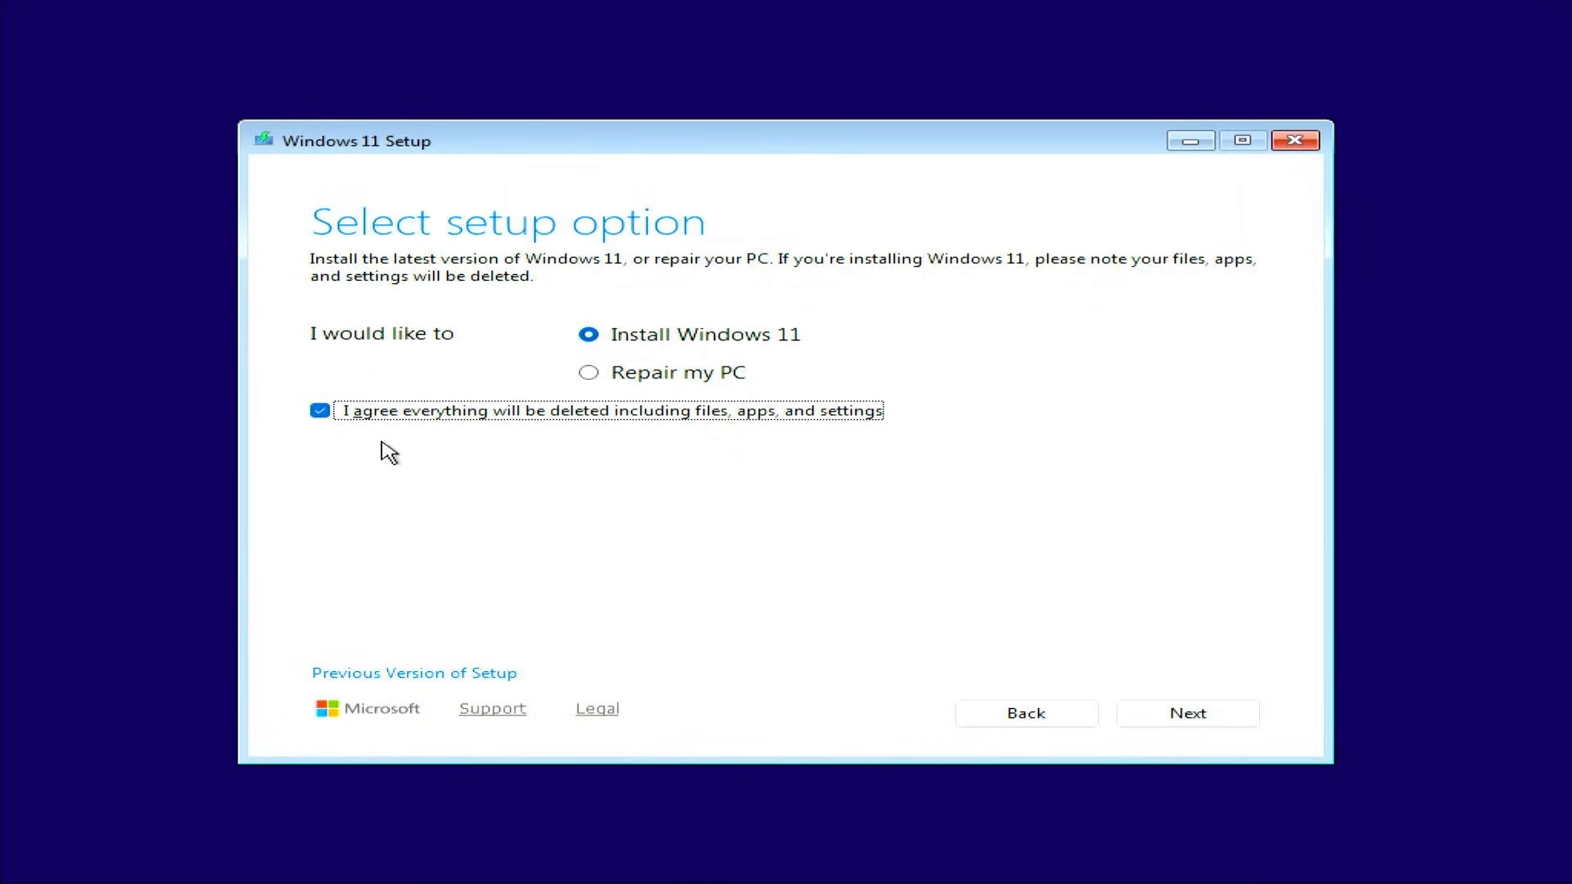
left_click(1186, 721)
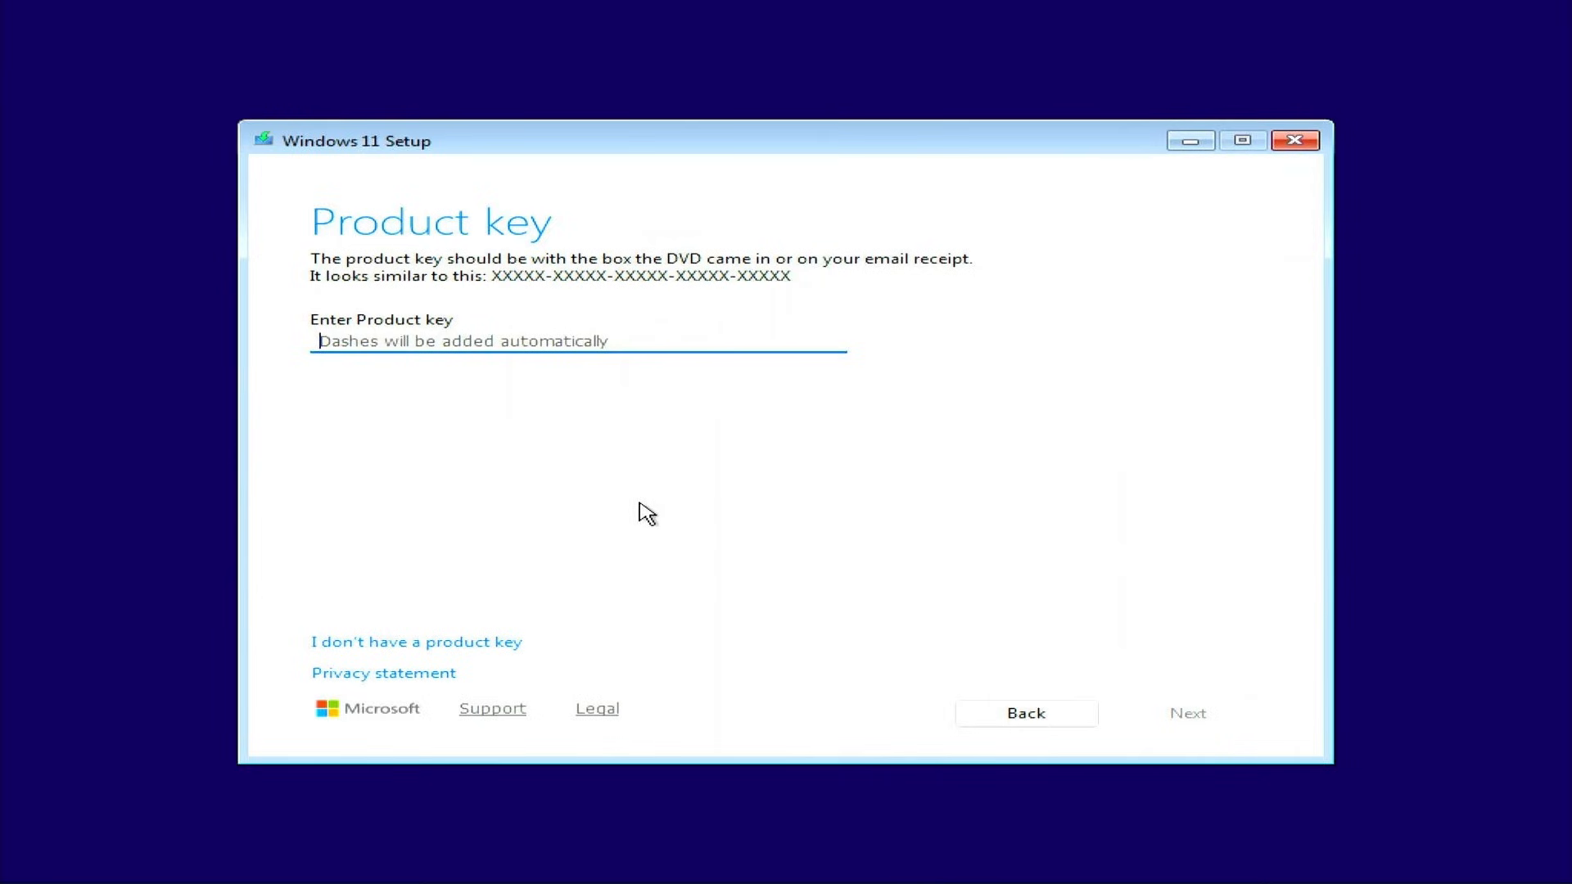
left_click(391, 644)
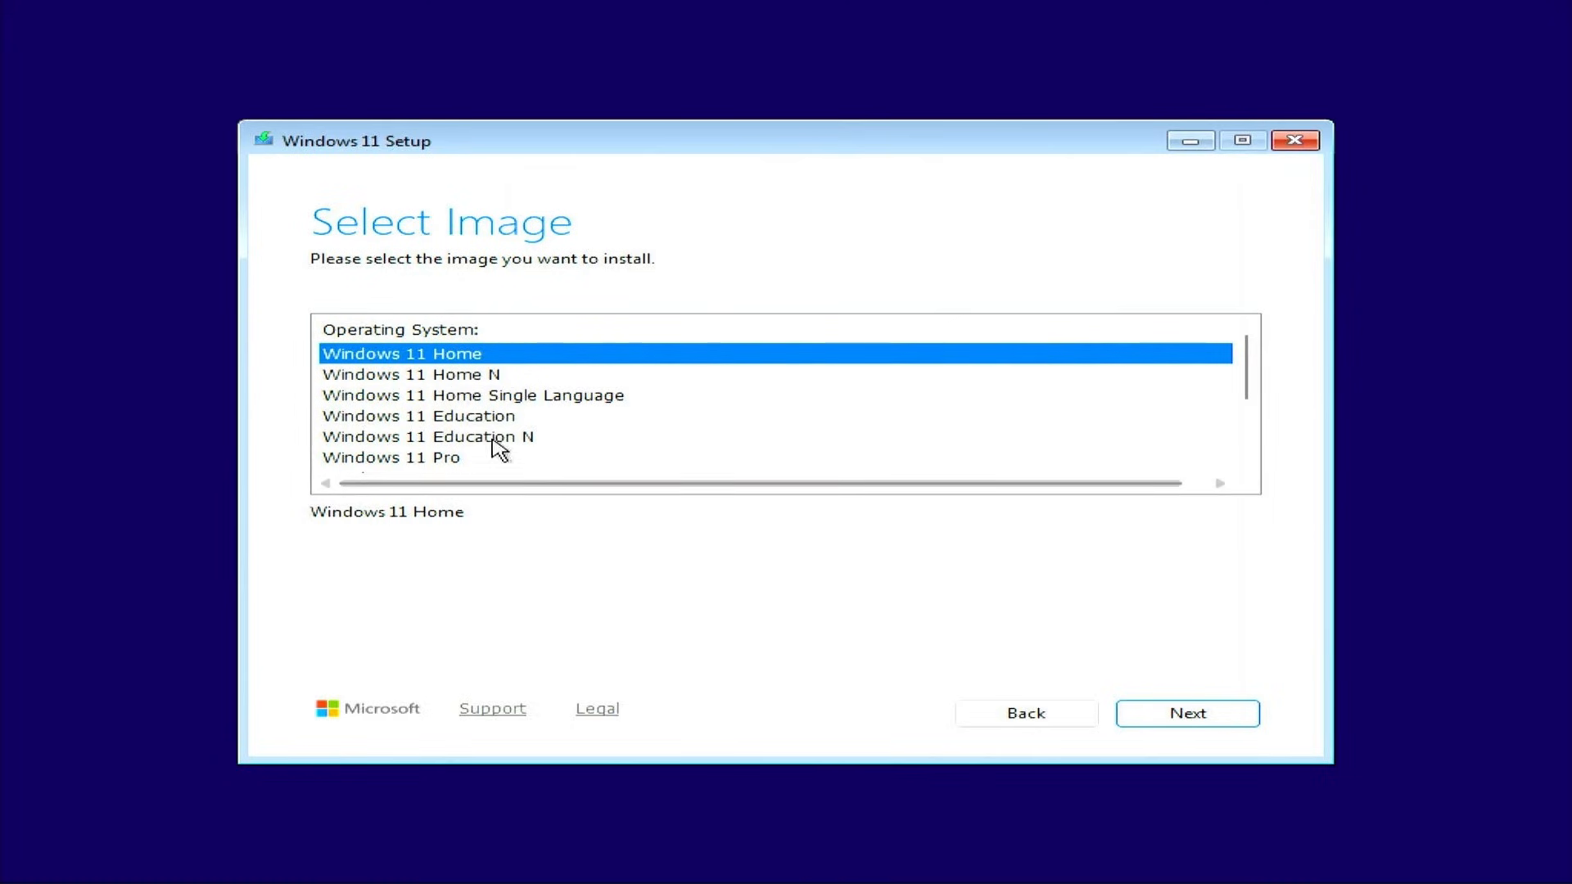
Select Windows 11 Pro as the edition to install
scroll(528, 381, "down", 1)
scroll(529, 385, "down", 1)
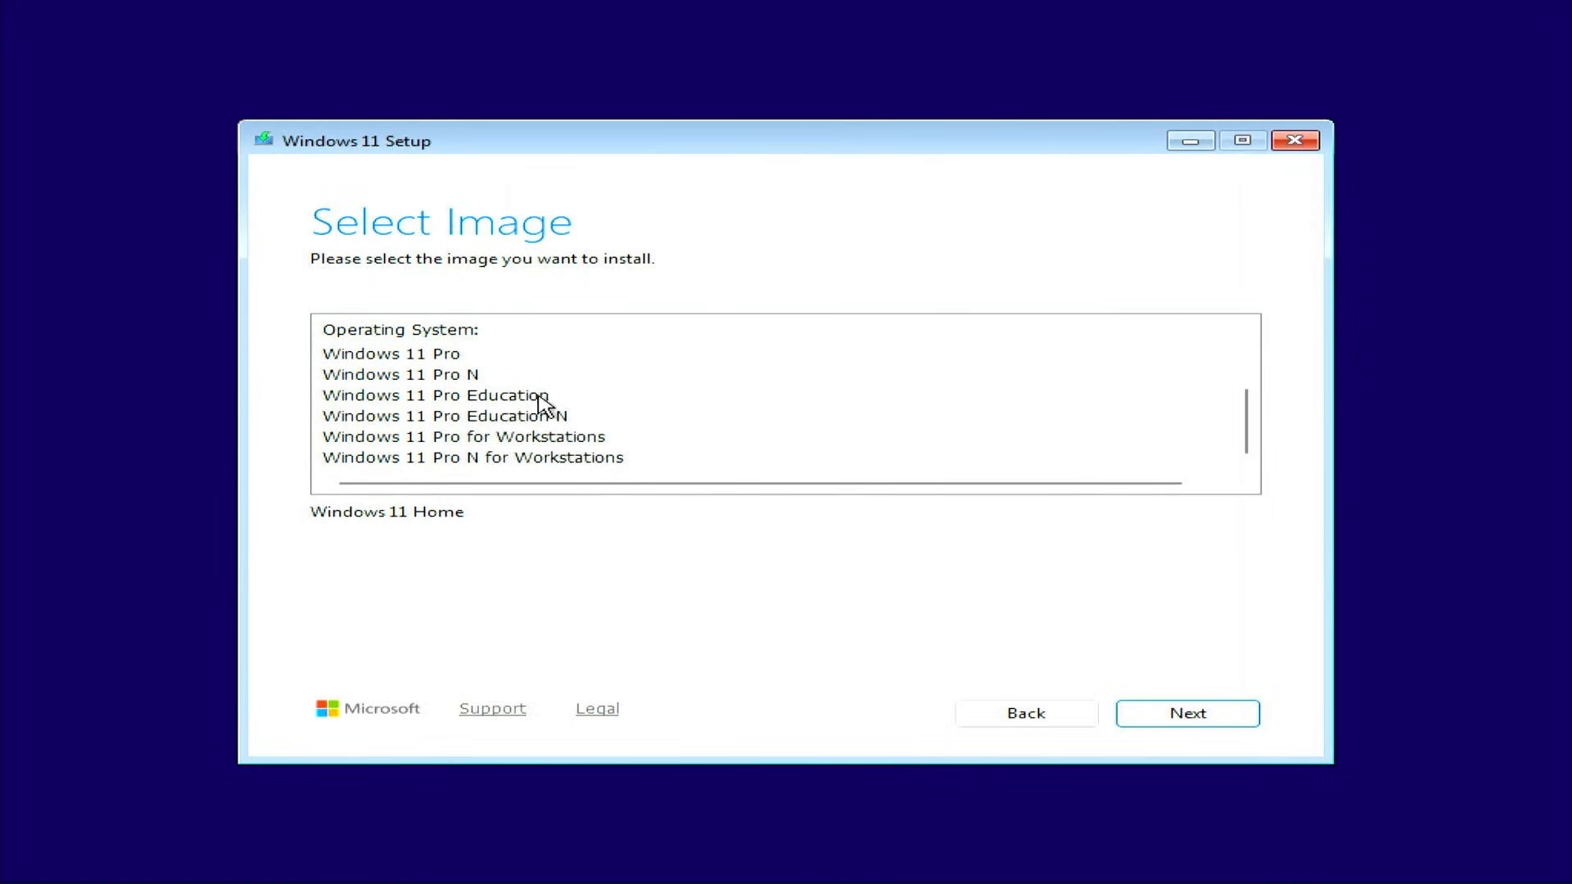
scroll(558, 425, "up", 1)
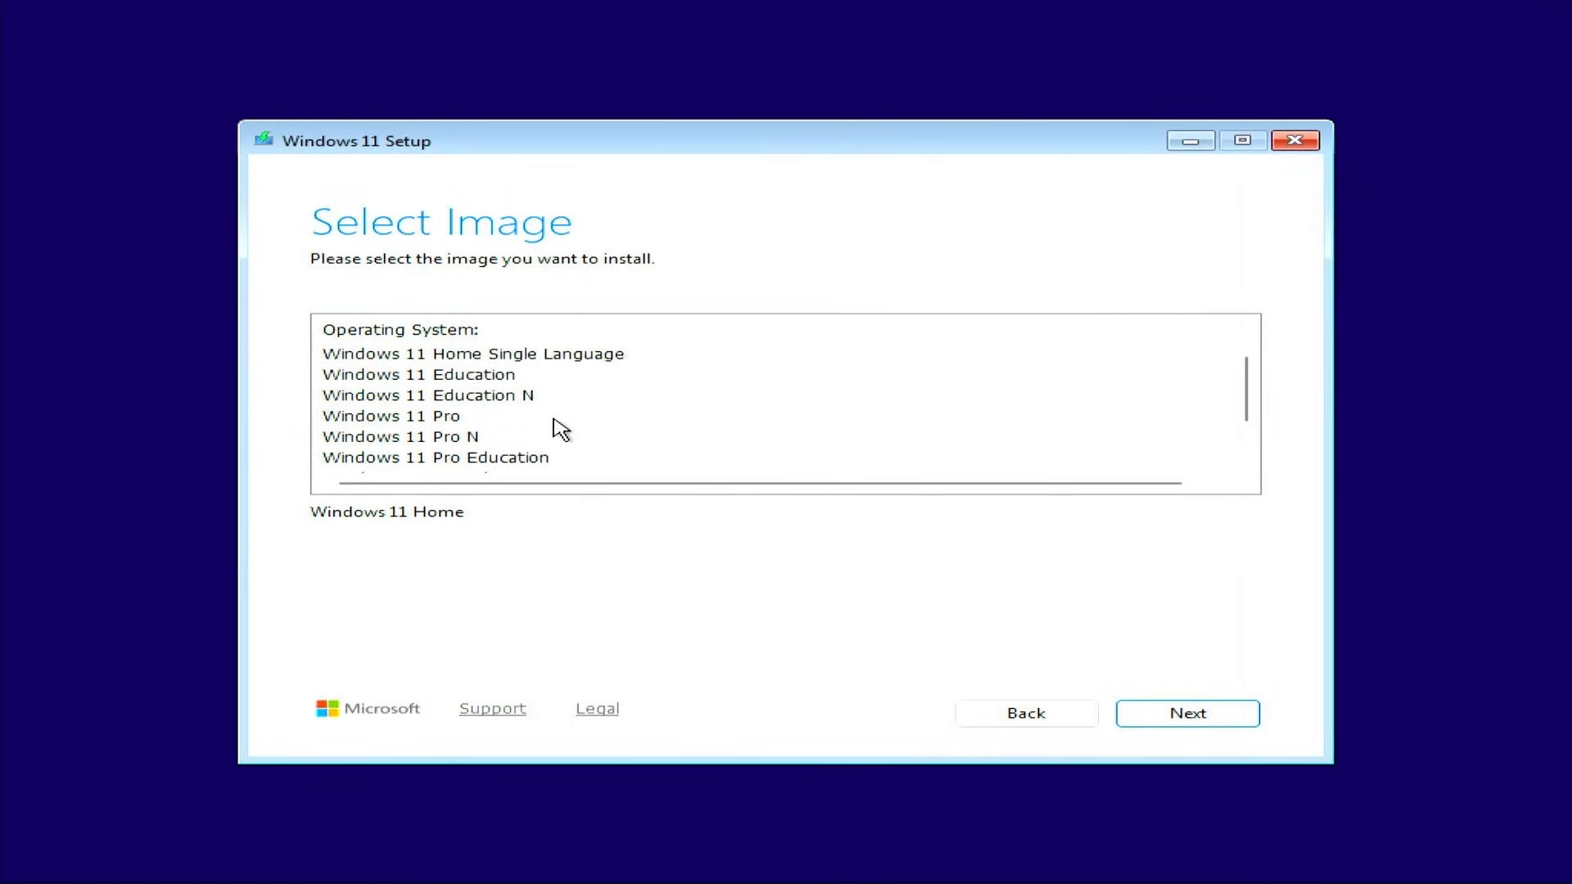
left_click(446, 418)
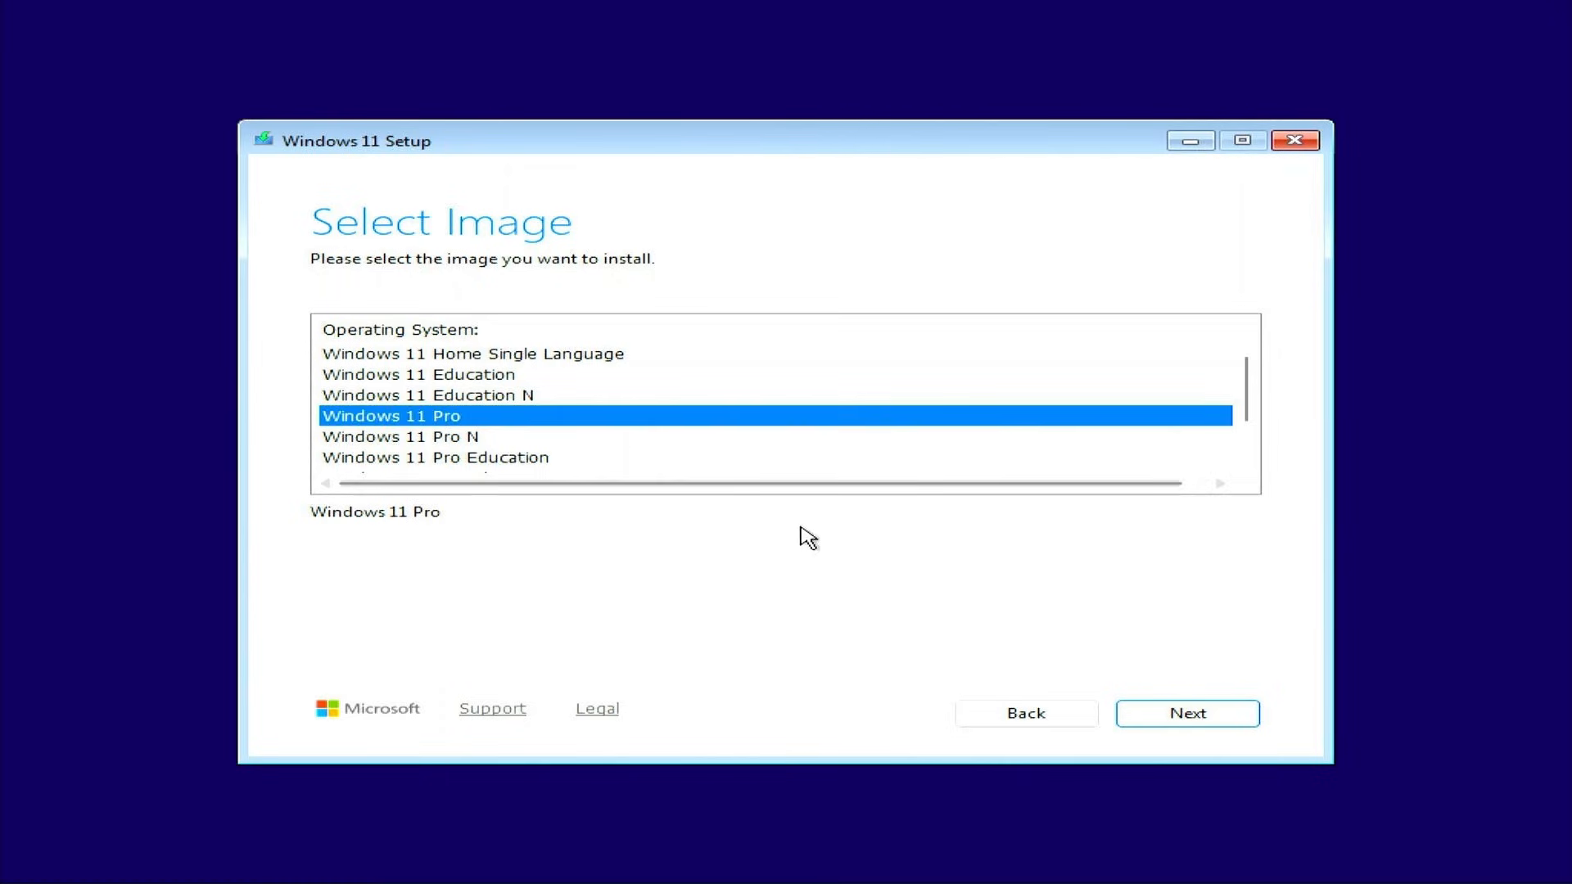
left_click(1195, 717)
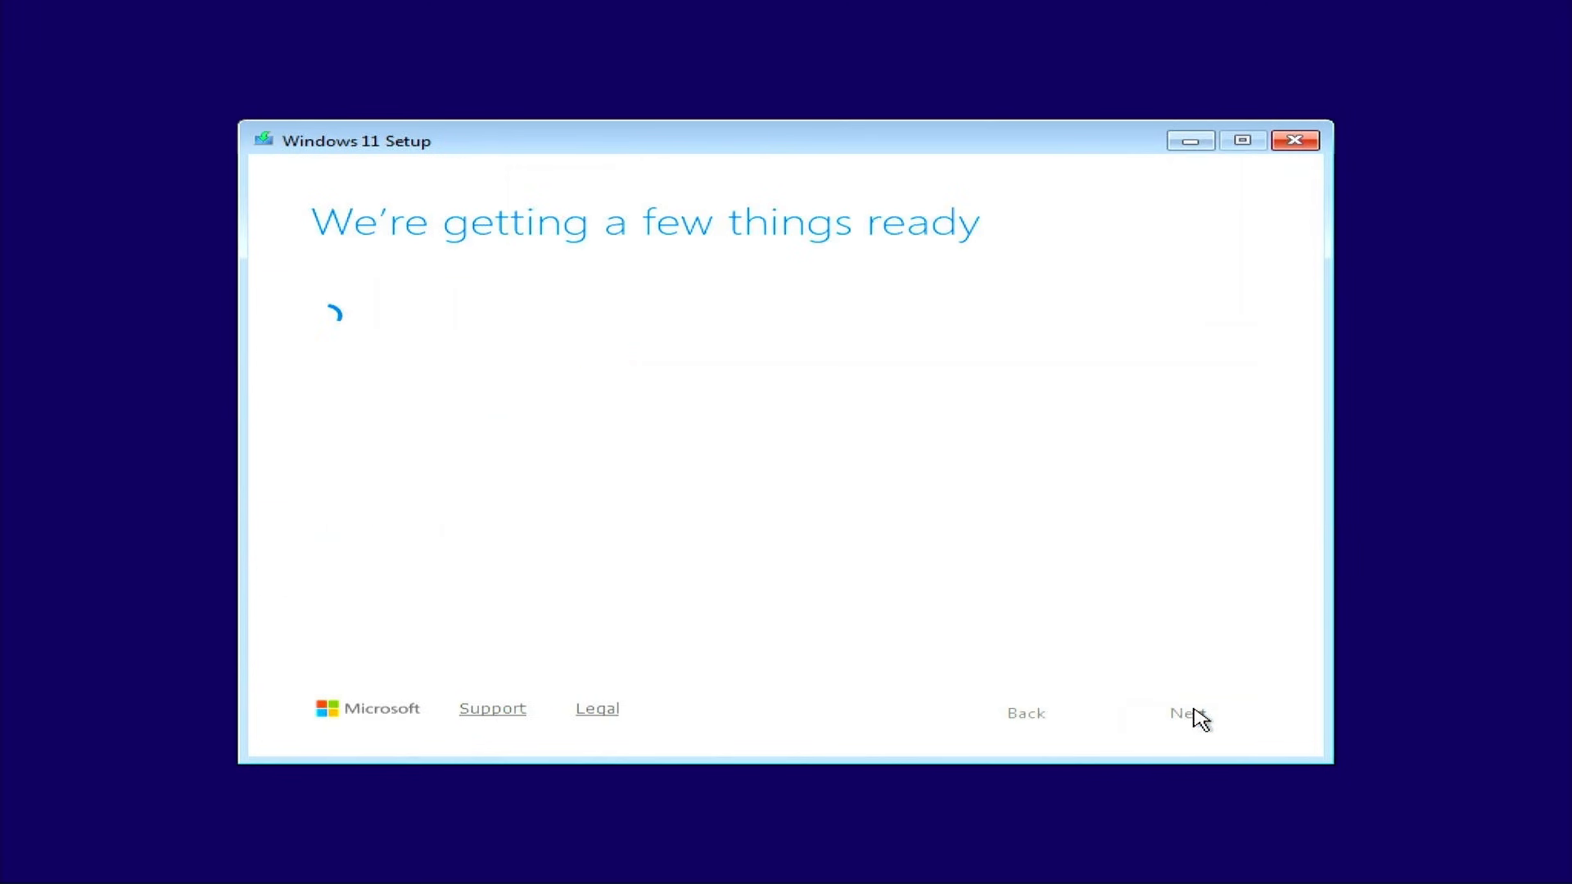
Scroll through the license terms and accept them
scroll(1253, 421, "down", 10)
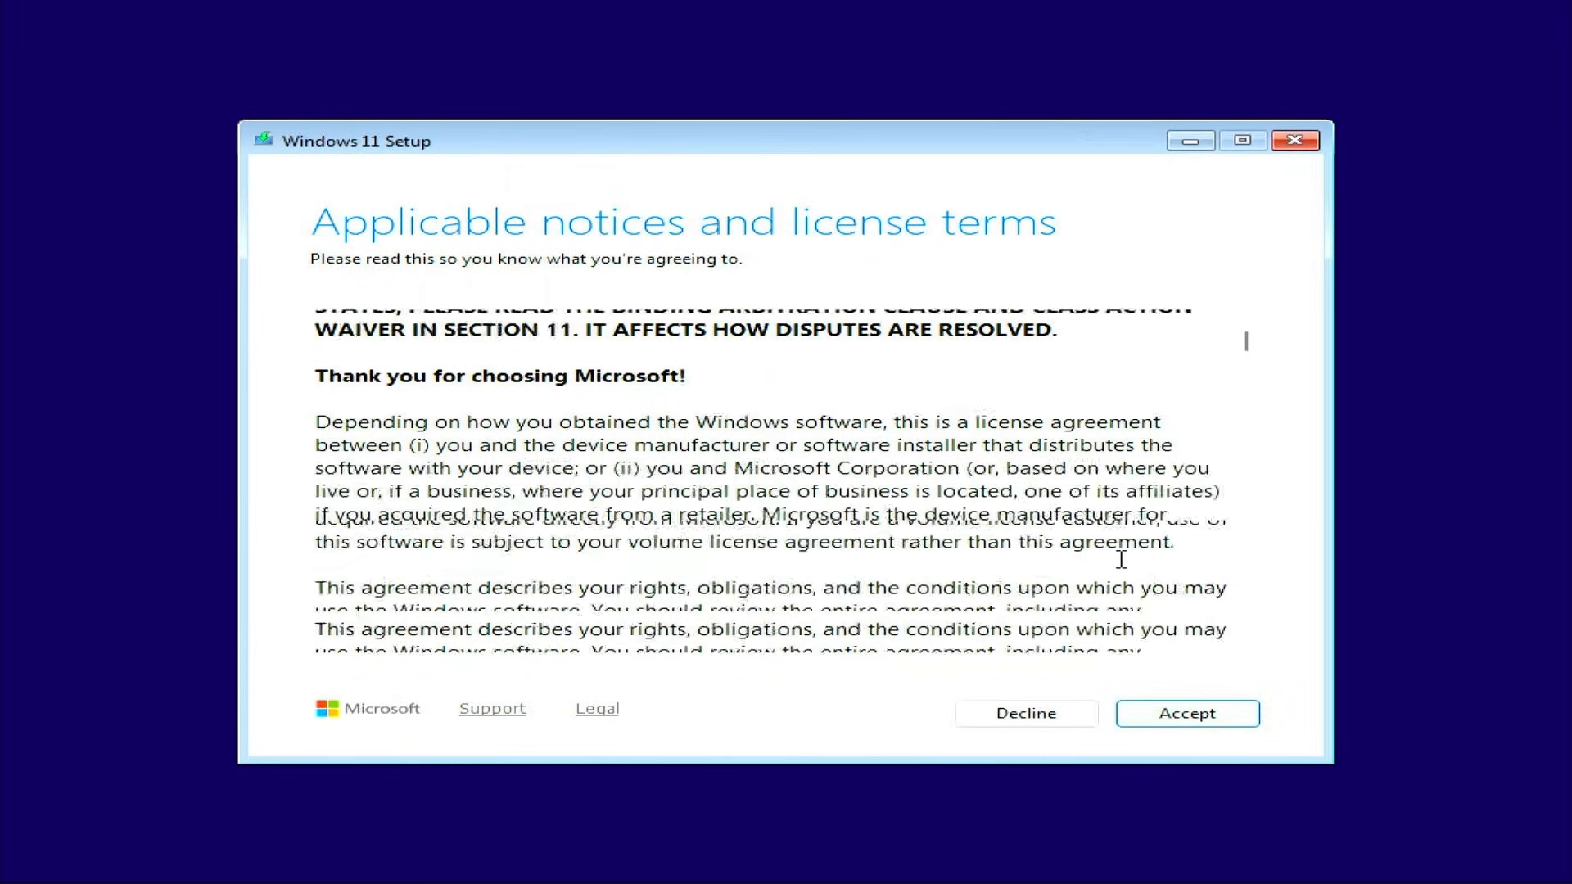
left_click_drag(1248, 369, 1293, 641)
left_click(1194, 717)
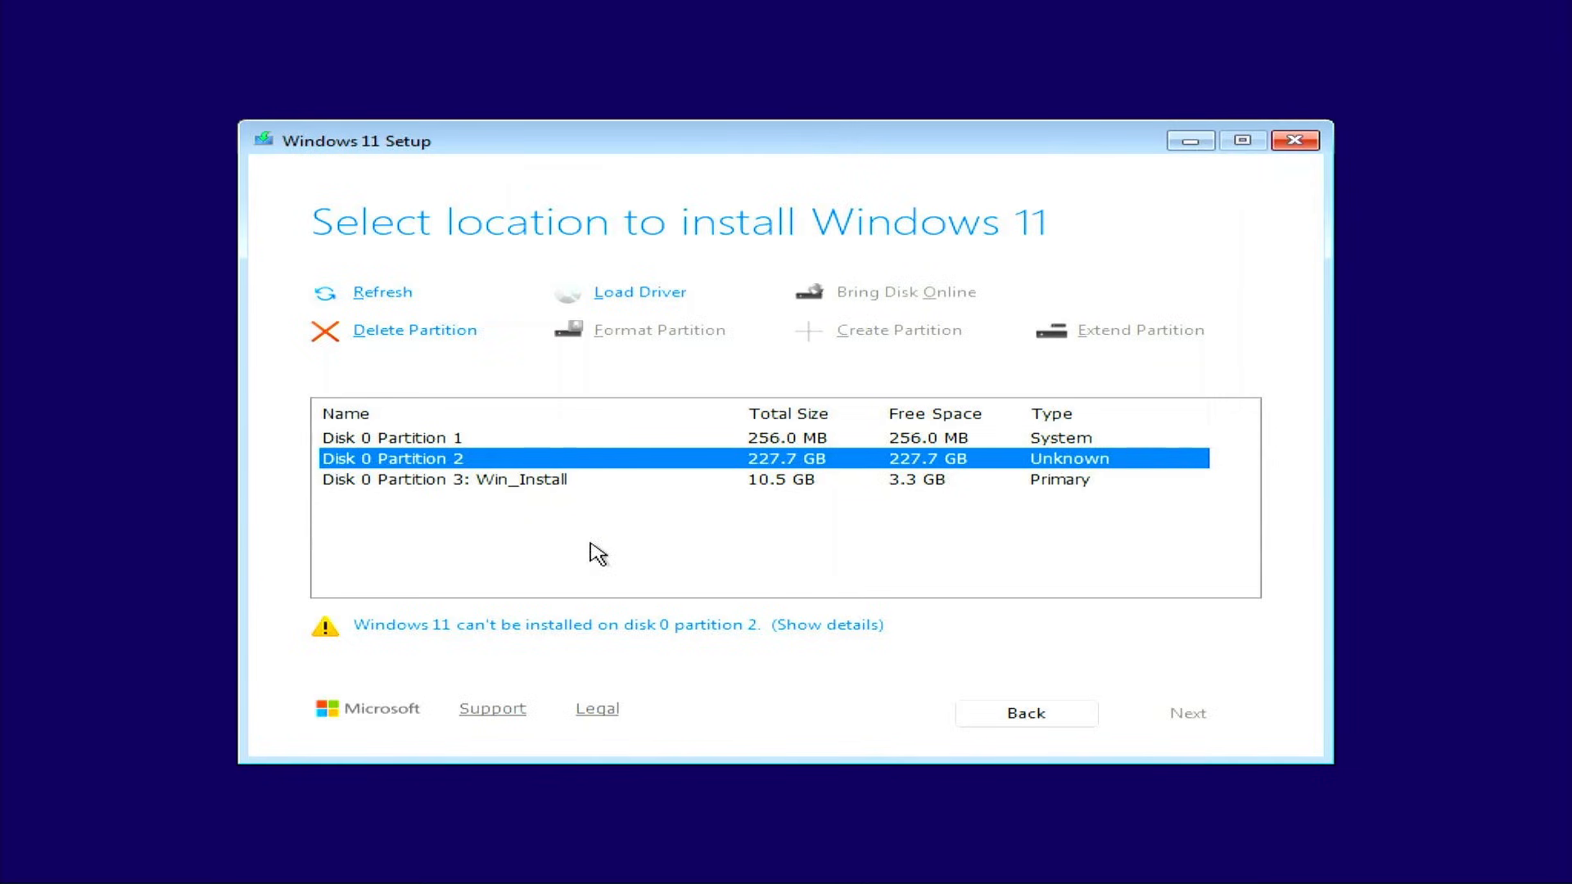
Delete the 256 MB and 227.7 GB partitions and target the 228.0 GB unallocated space
left_click(506, 485)
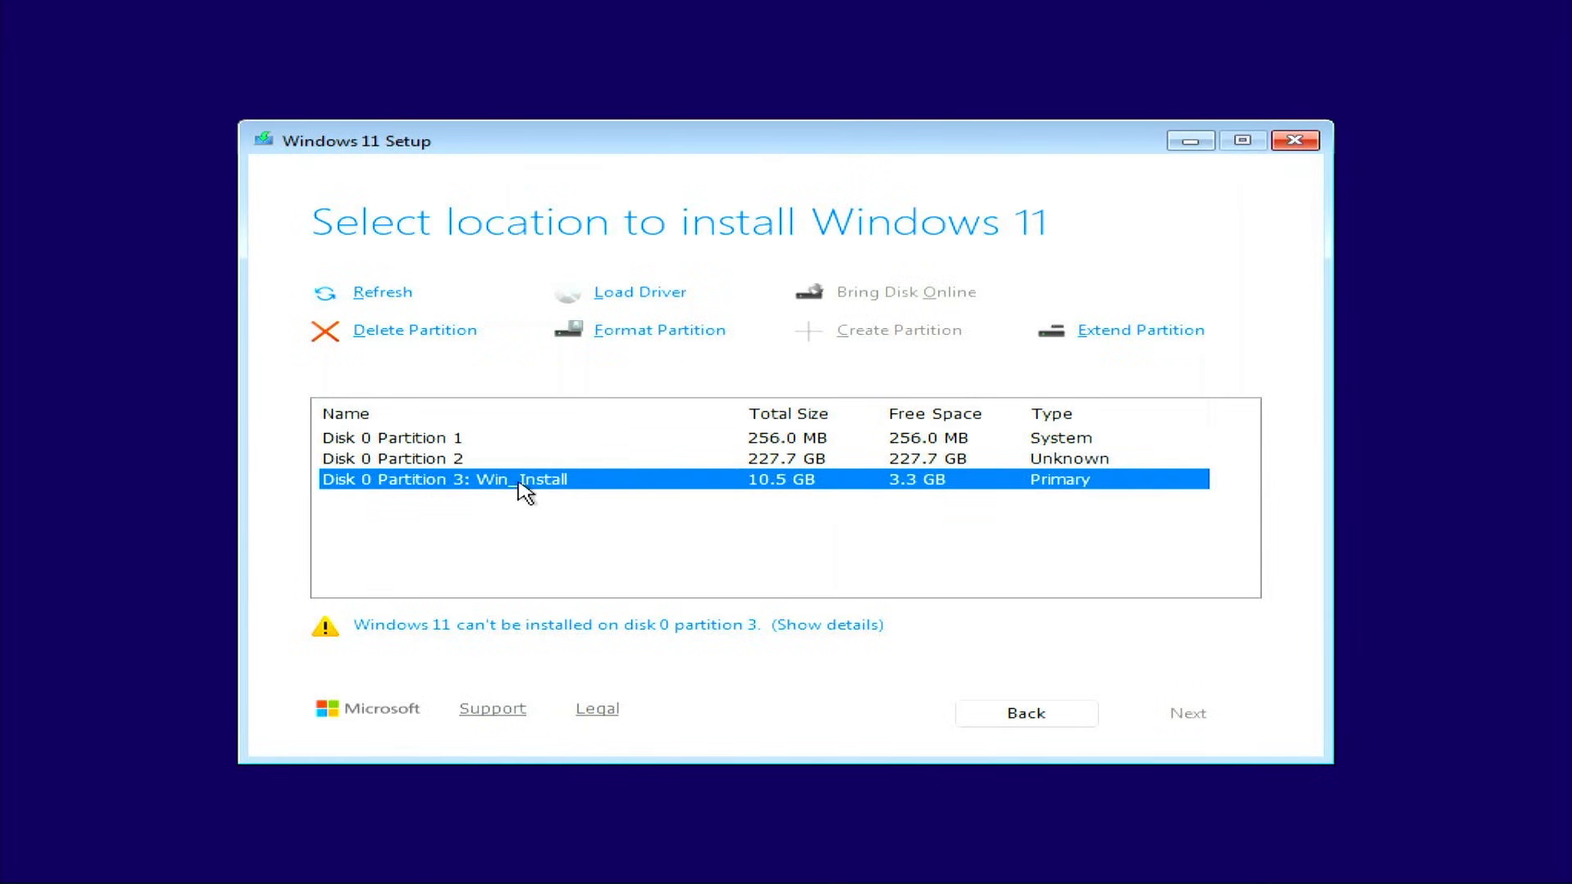
left_click(496, 443)
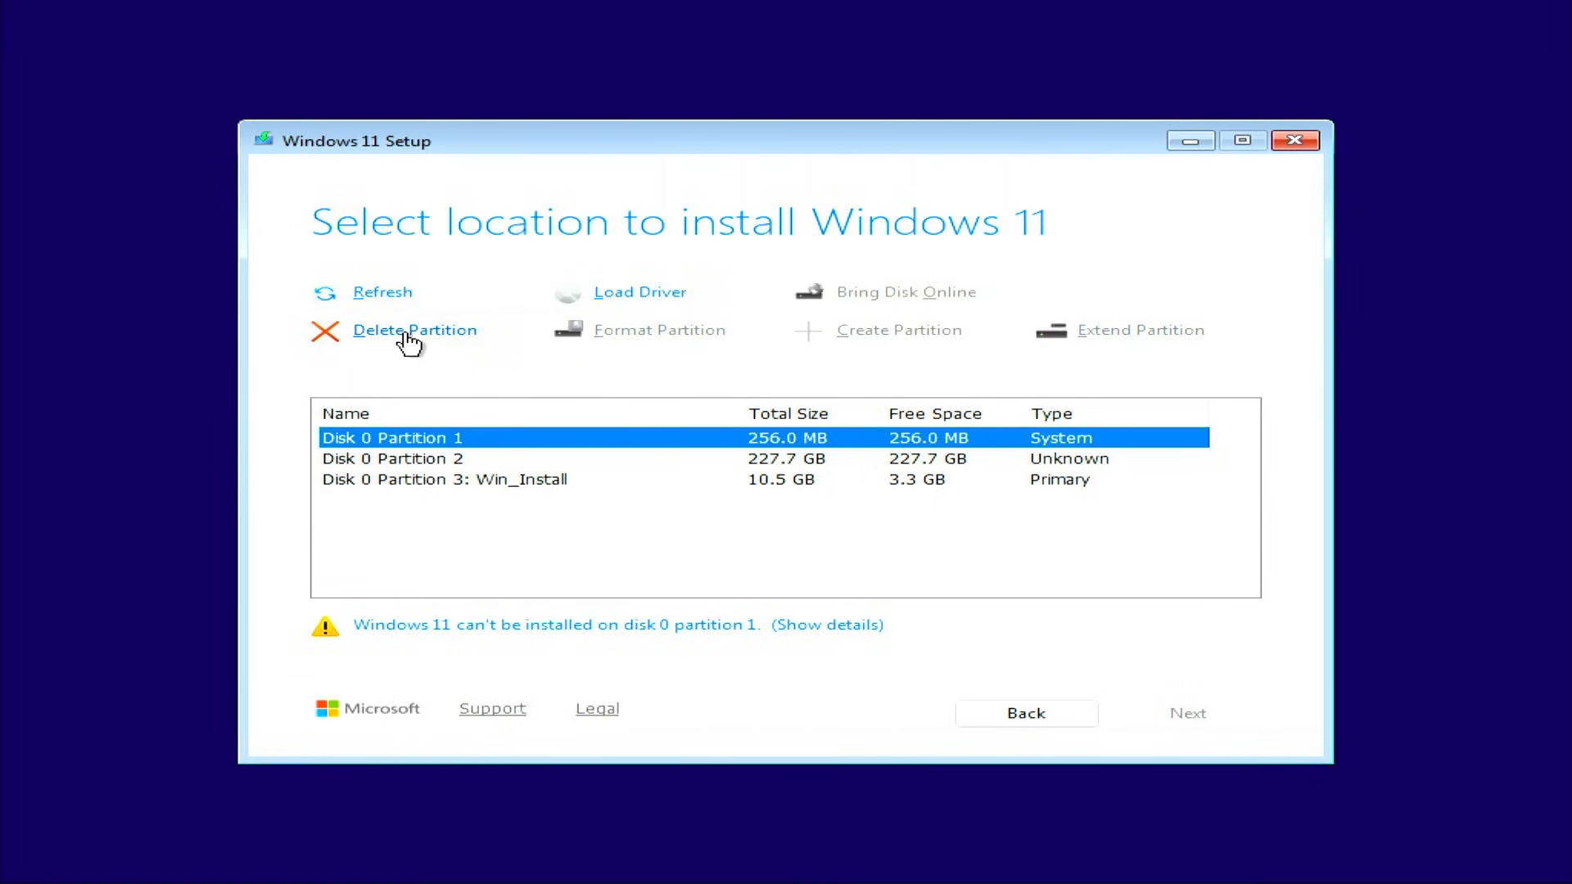
left_click(404, 333)
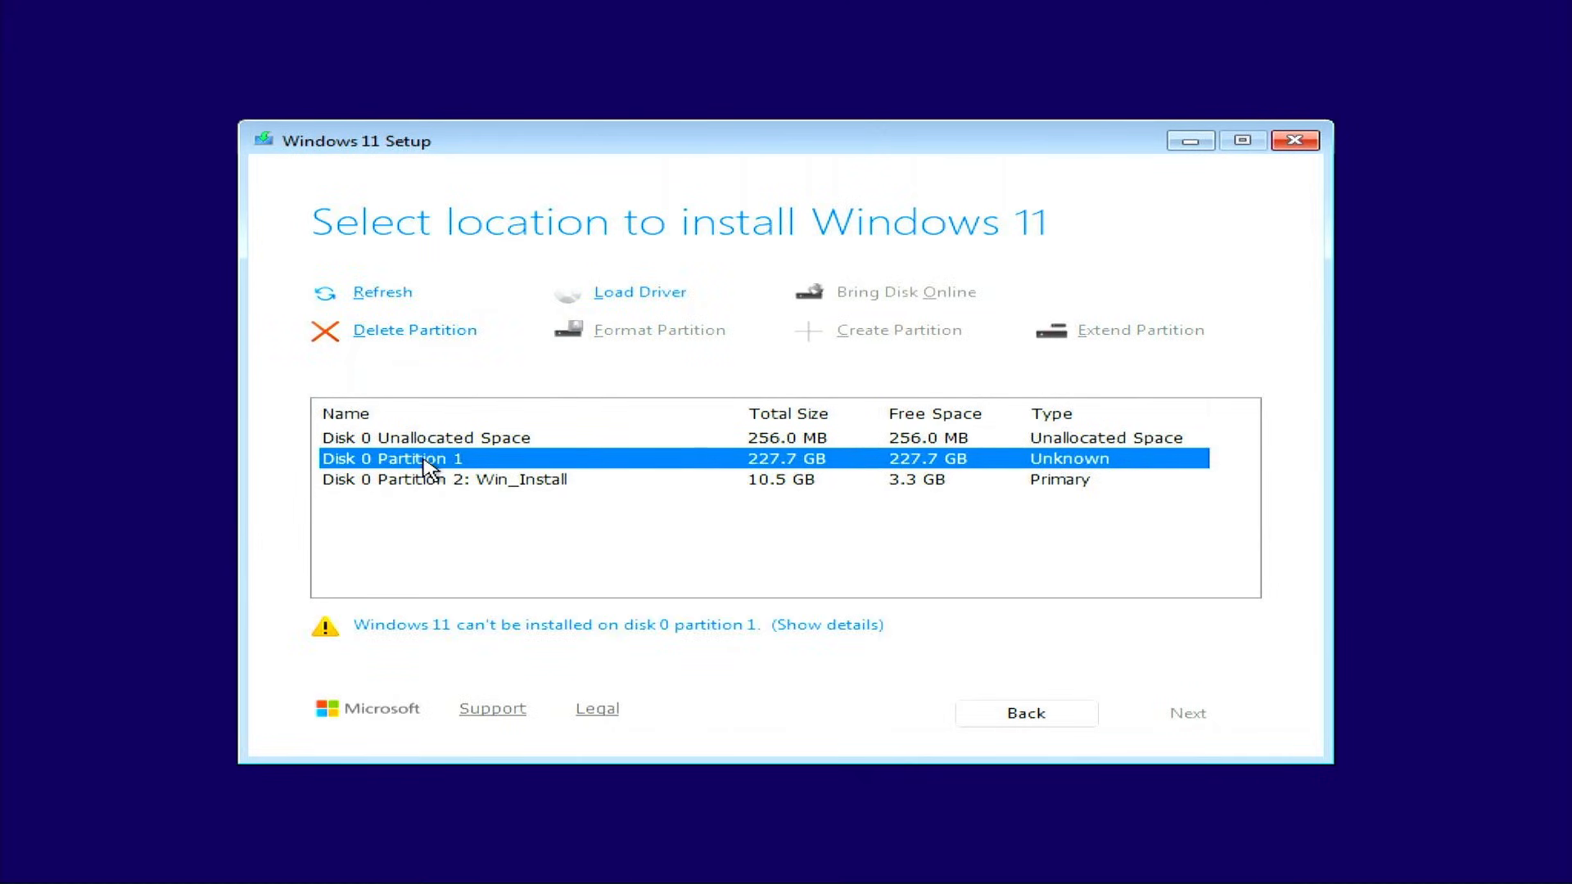
left_click(406, 334)
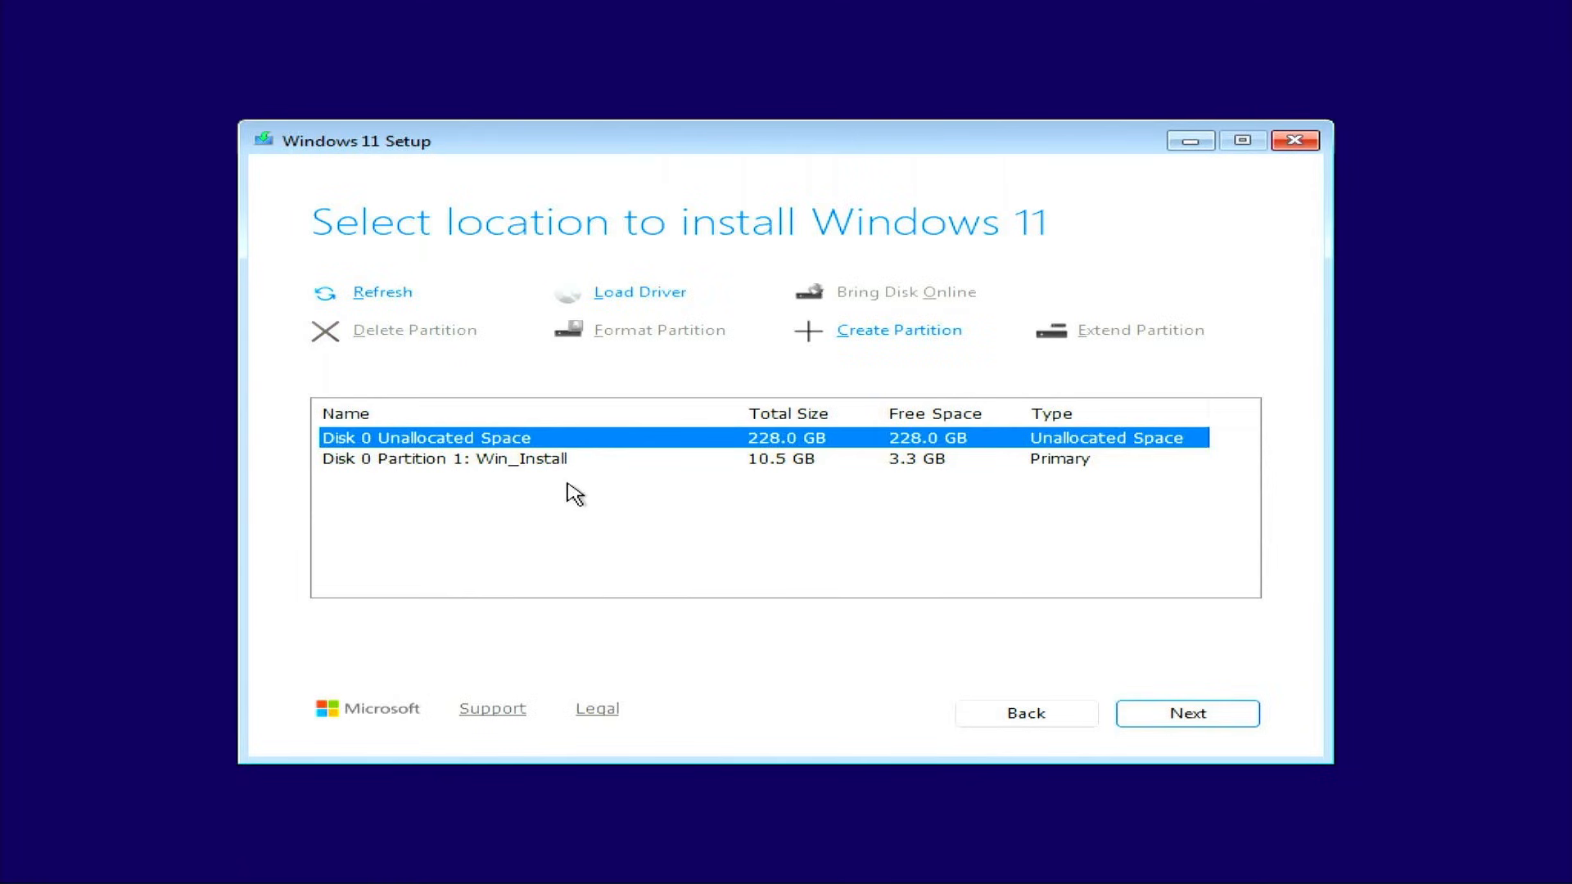
left_click(1159, 718)
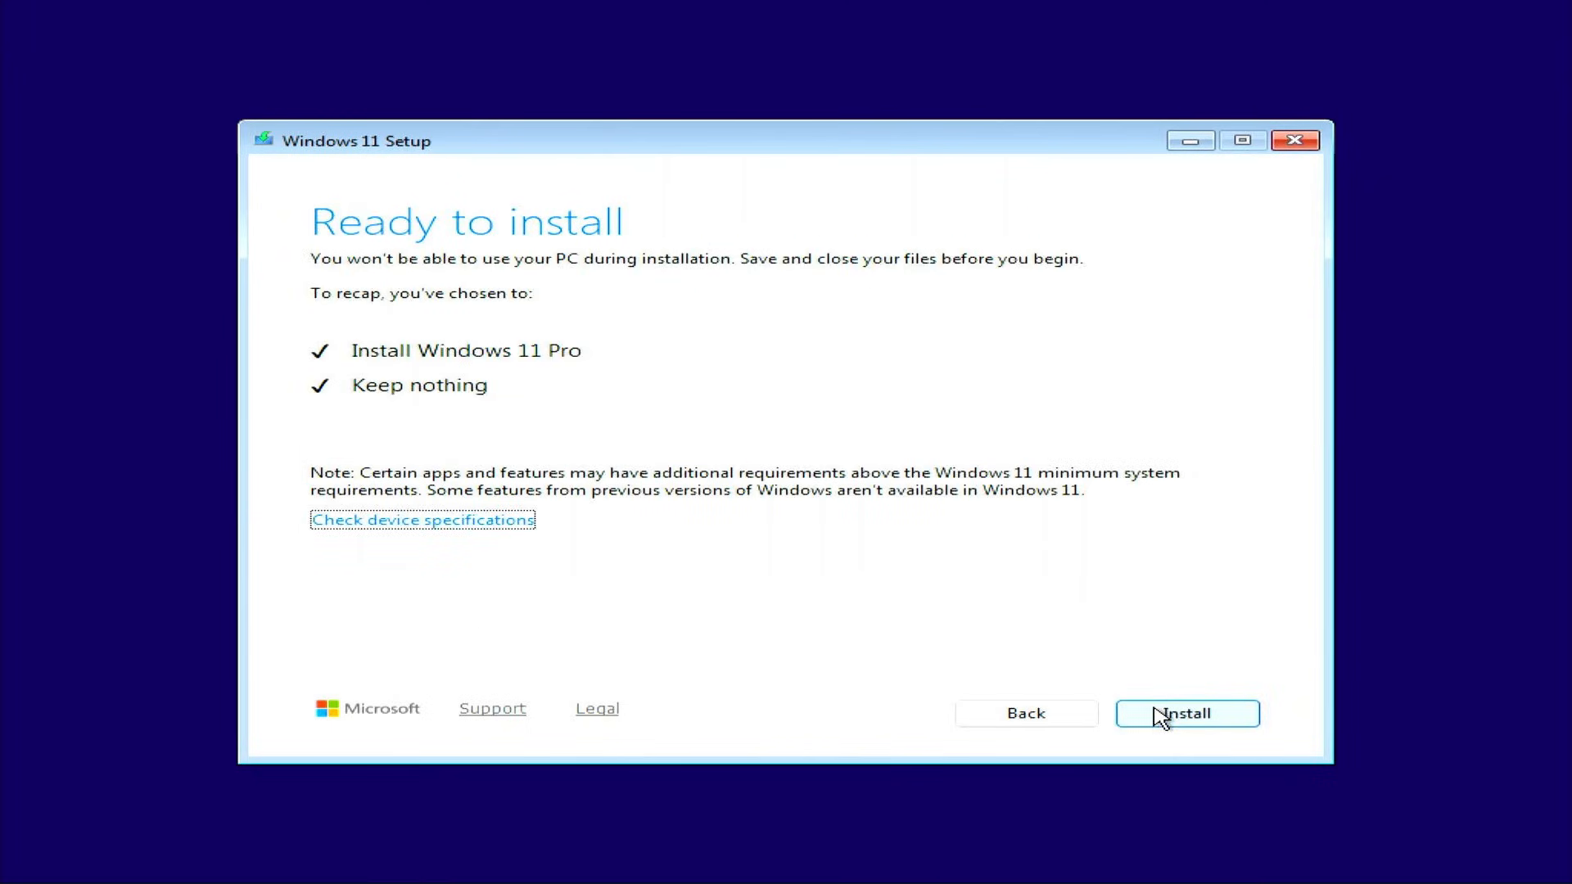
Start the Windows 11 Pro installation from the Ready to install page
left_click(1160, 718)
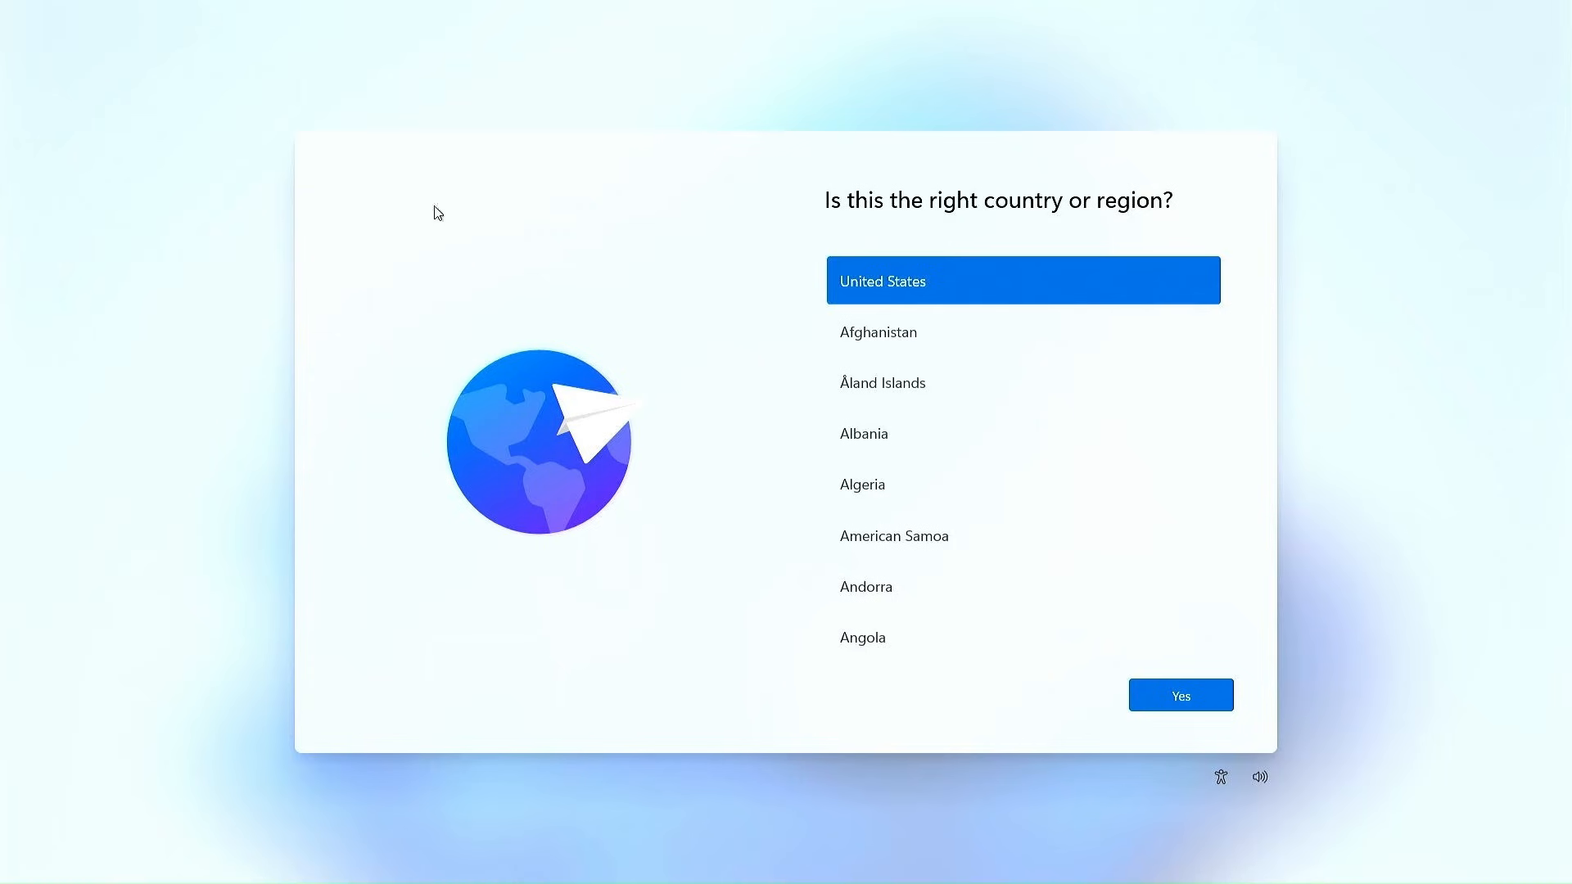
Confirm United States and US keyboard, then add Bulgarian (Phonetic Traditional) as a second layout
left_click(1180, 700)
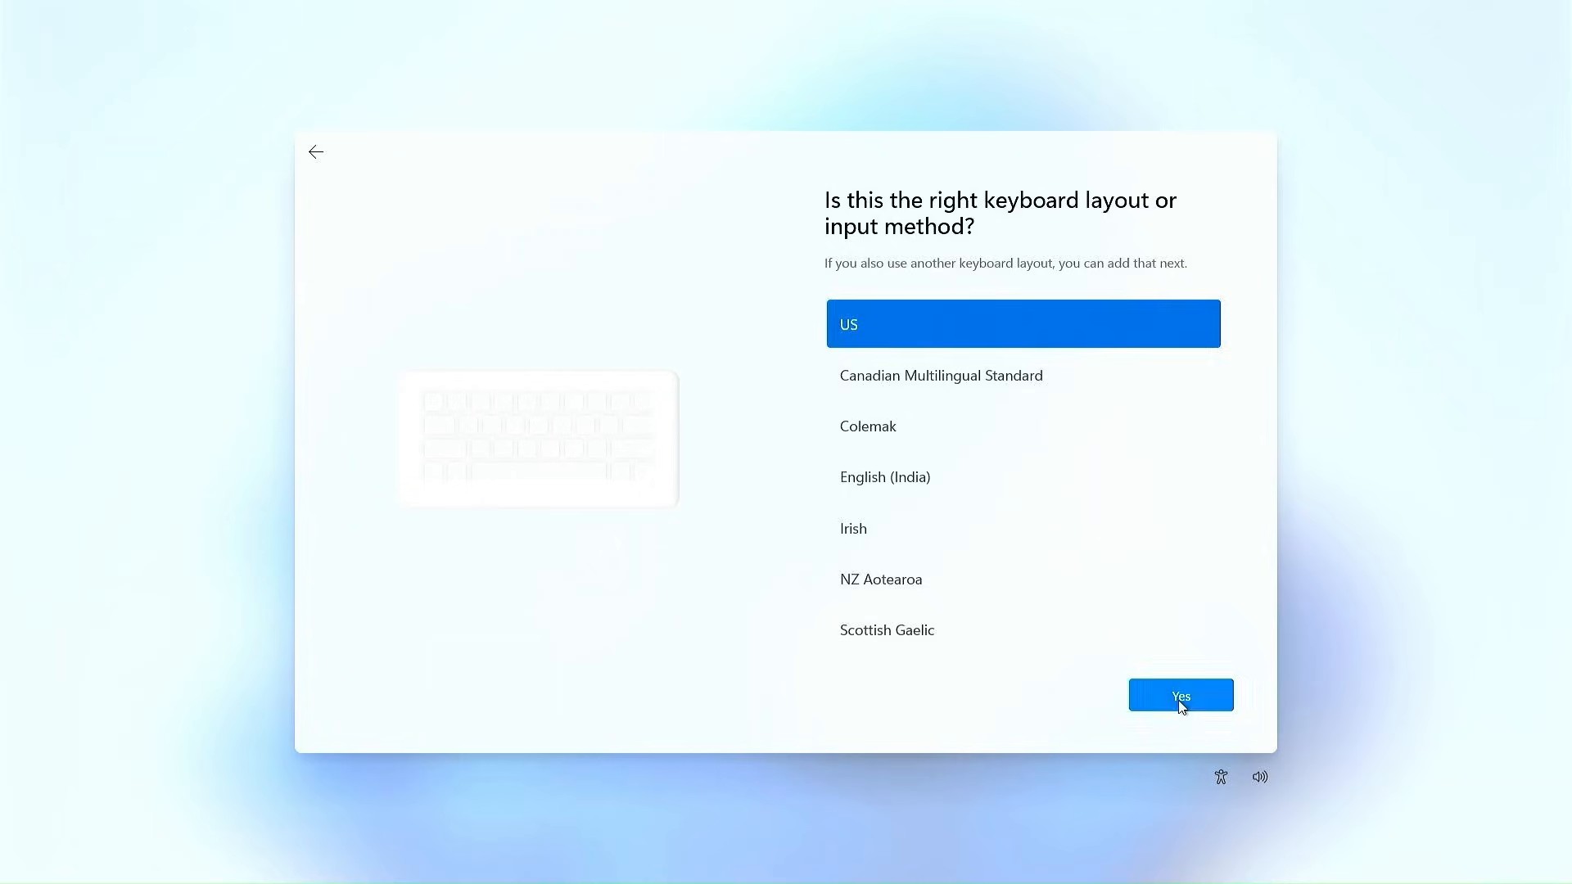
left_click(1180, 700)
left_click(1068, 697)
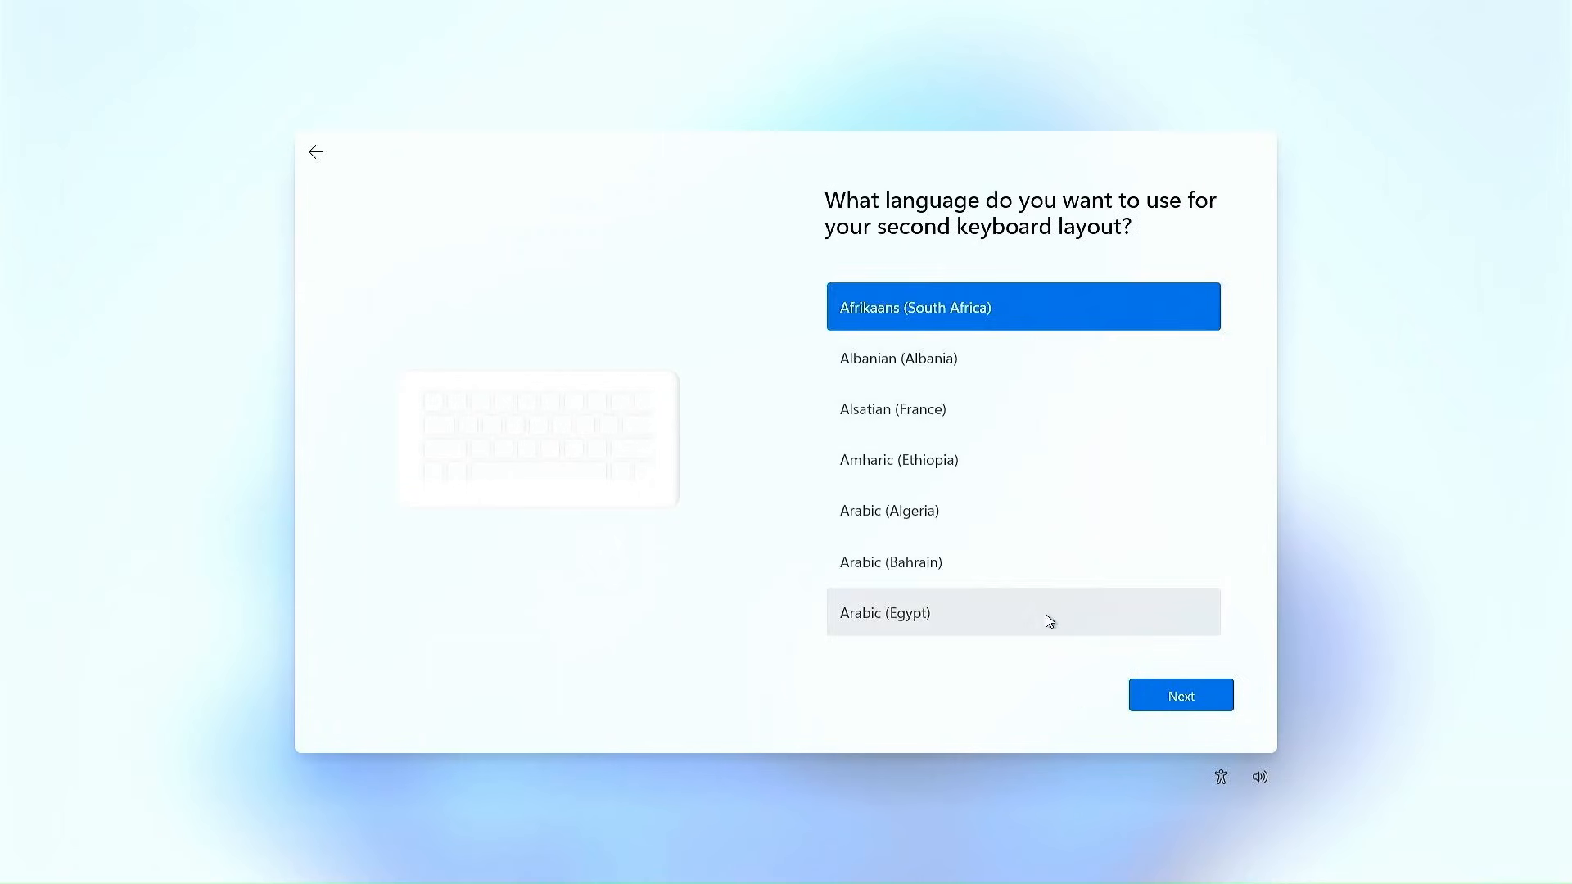
scroll(1054, 632, "down", 15)
left_click(1044, 561)
left_click(1176, 695)
left_click(933, 409)
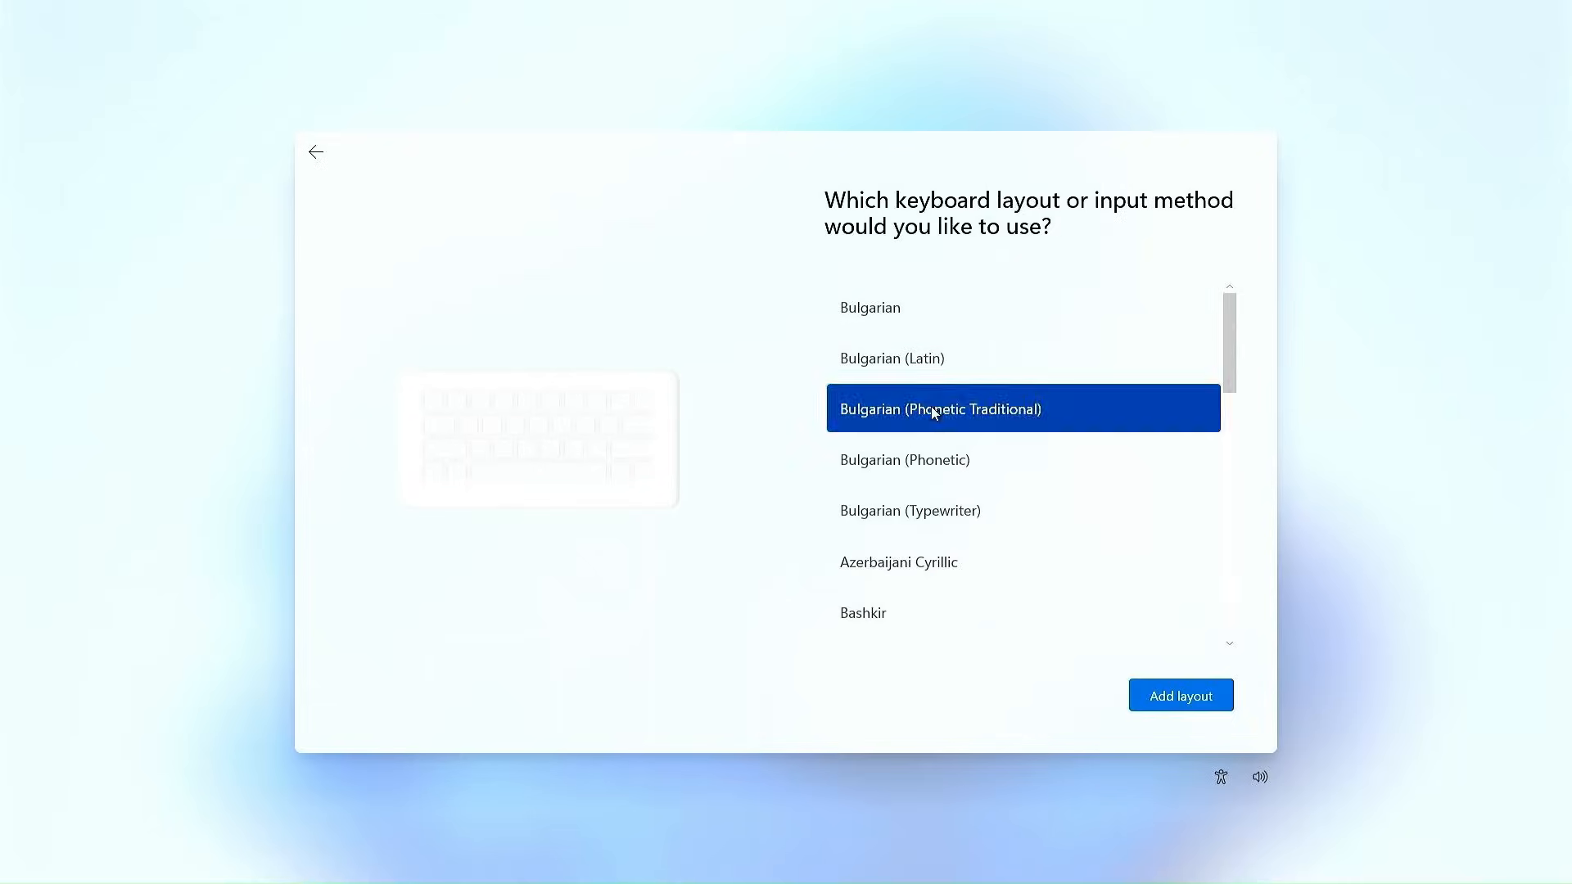
left_click(1179, 697)
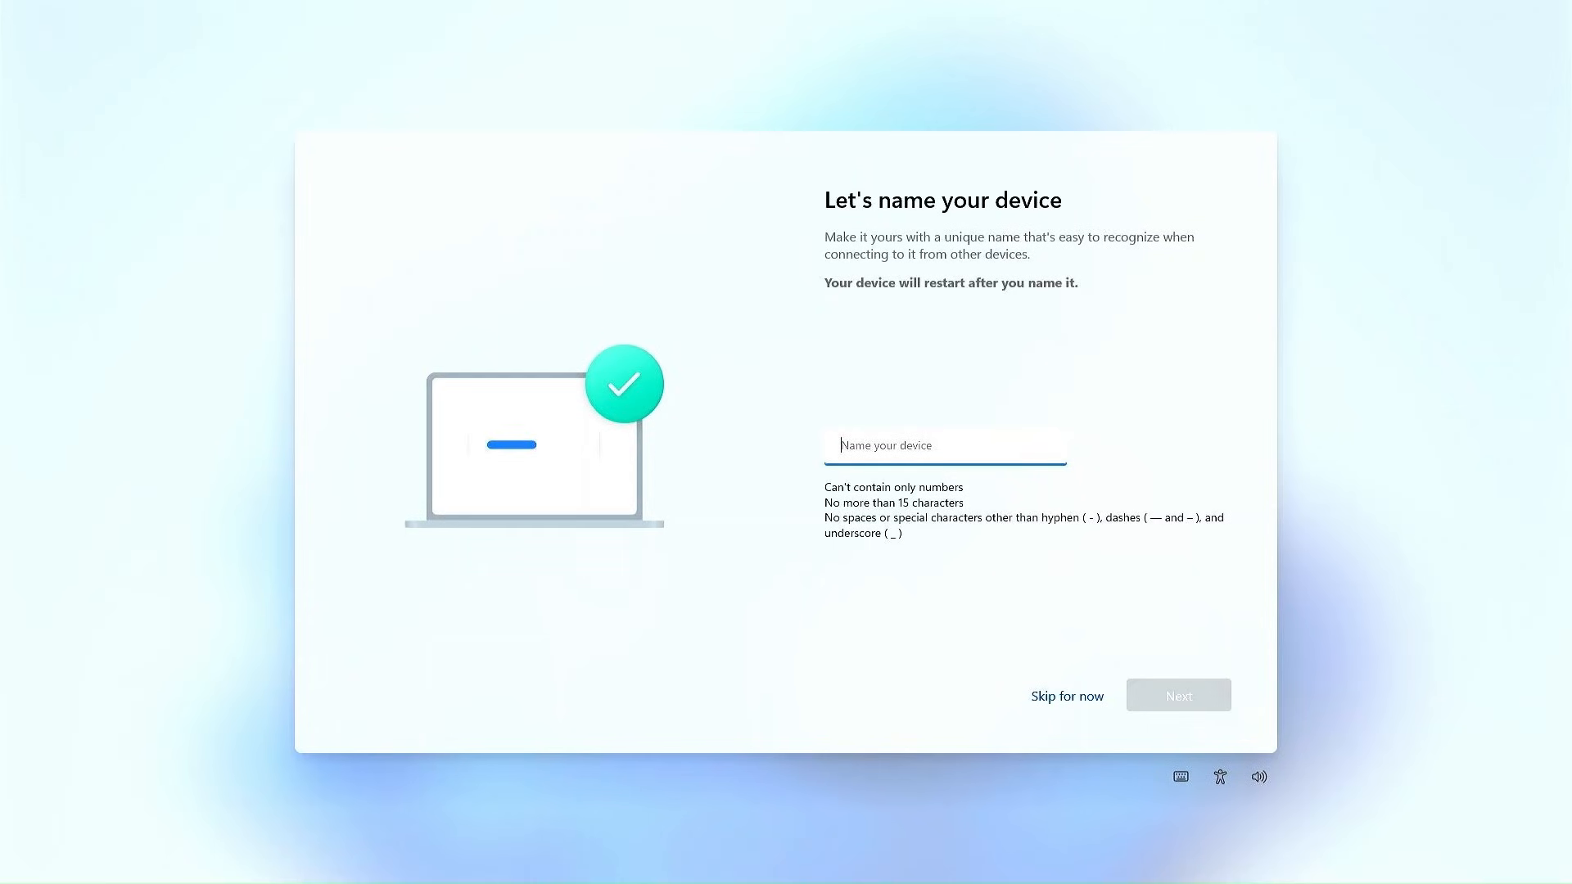
Paste 'Quick and Easy Tools' as the device name, then choose setup for personal use
type("Quick and Easy Tools")
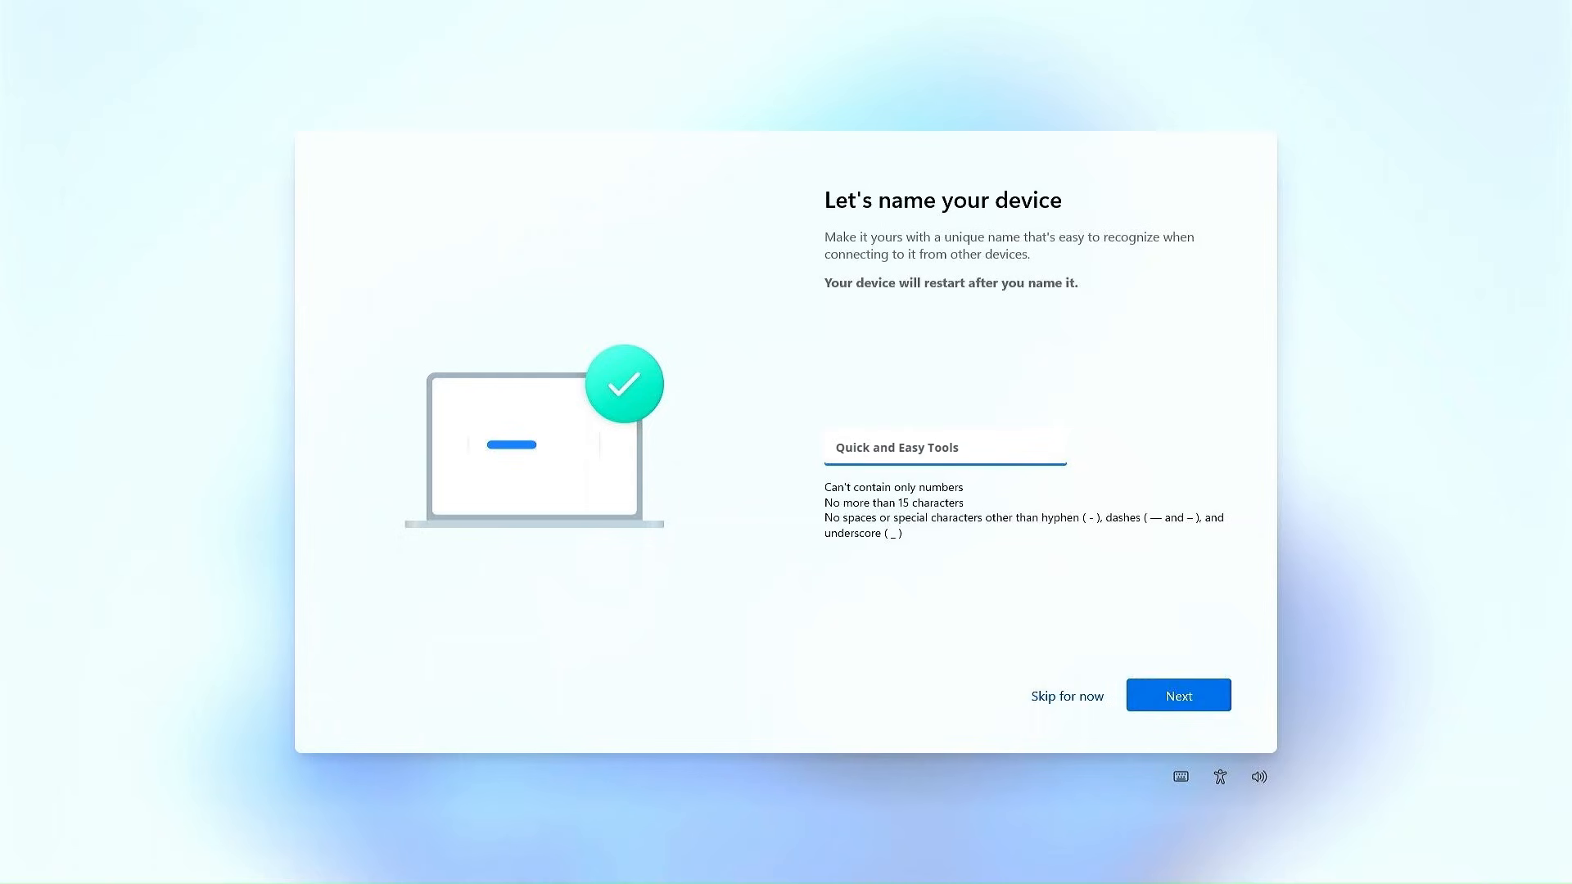
left_click(1169, 702)
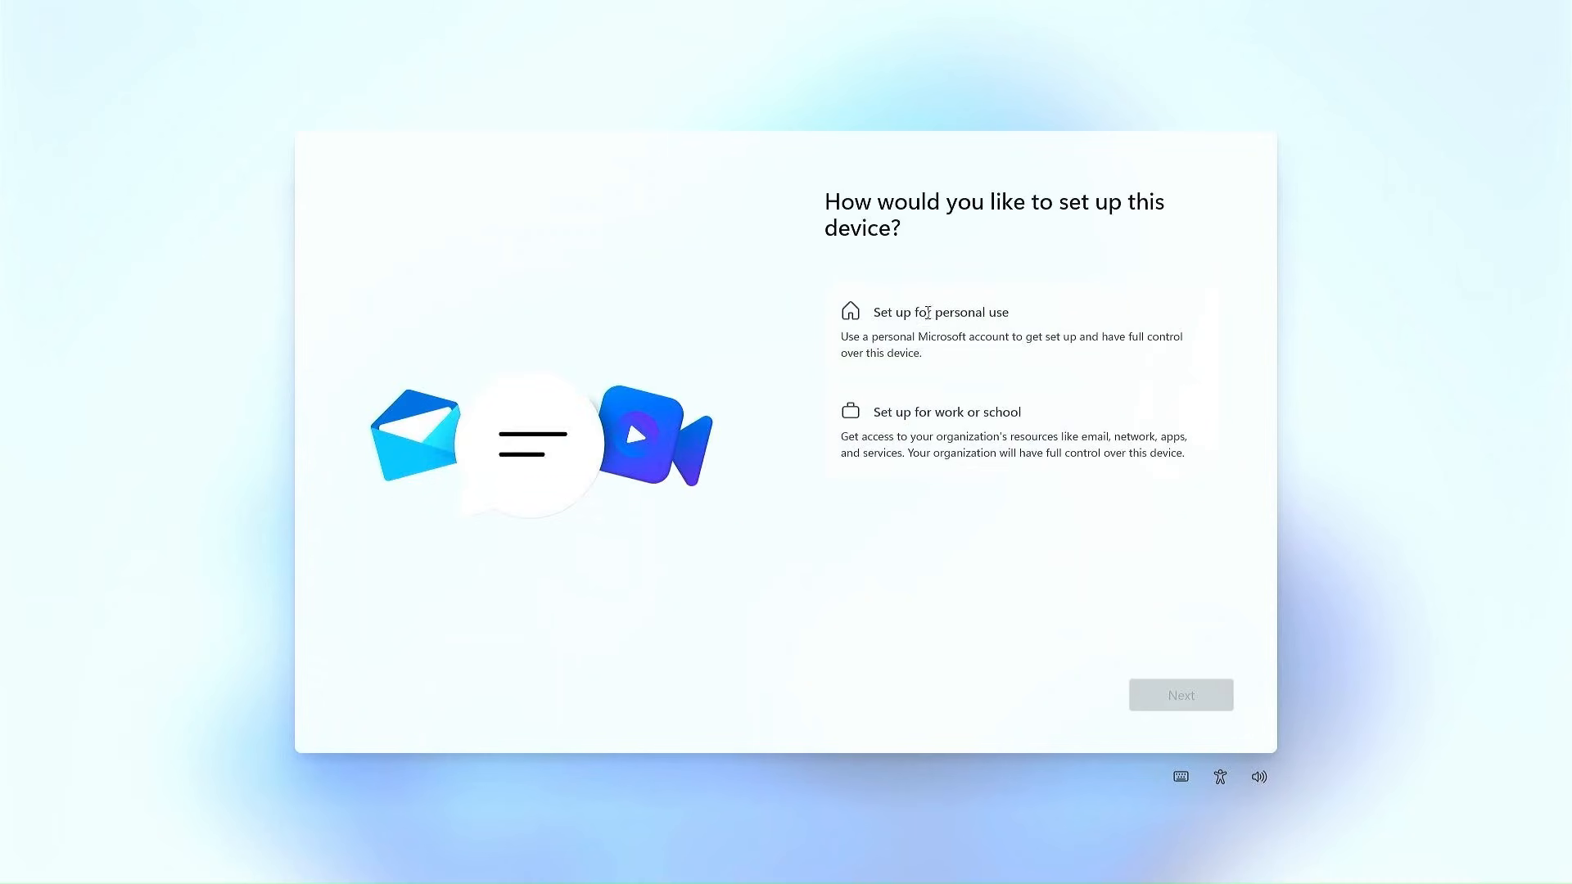
left_click(959, 327)
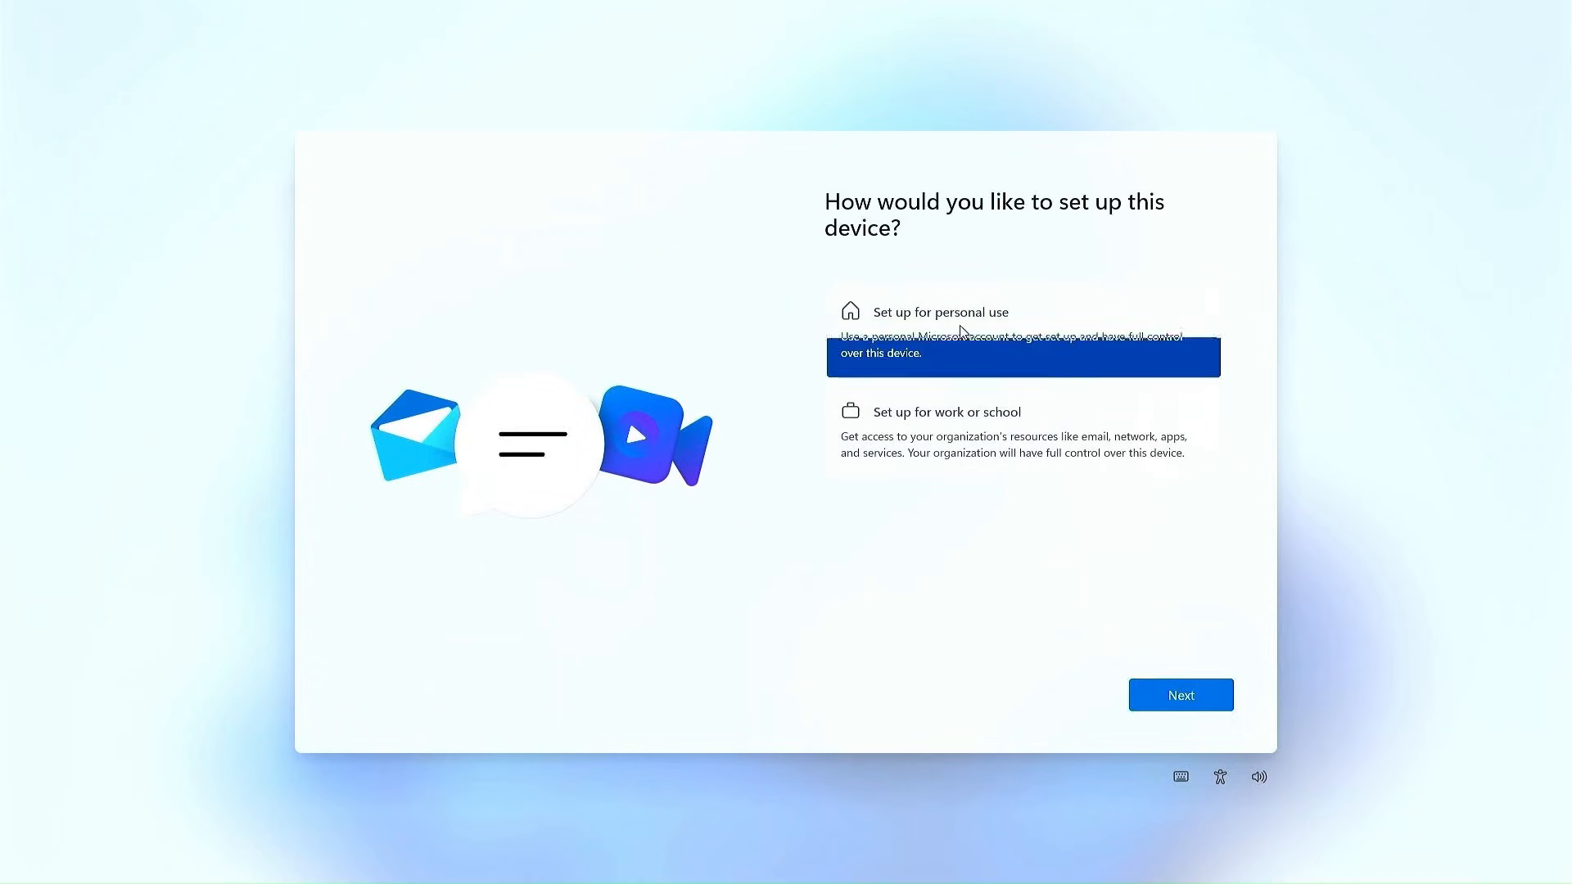
left_click(1181, 697)
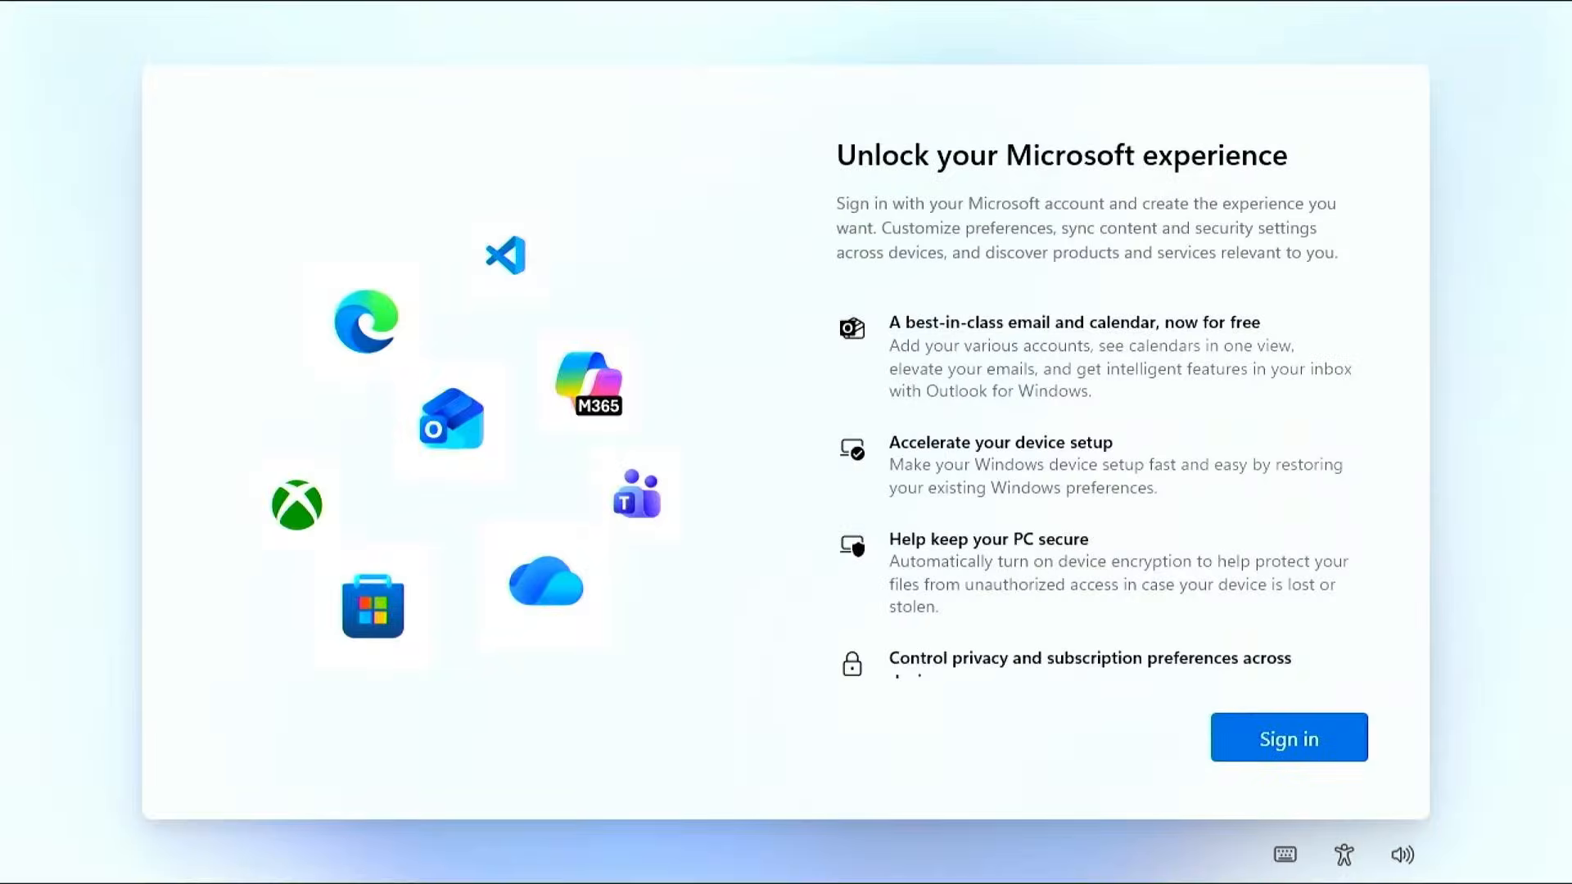
Sign in with the Microsoft account's e-mail address and an e-mailed verification code
left_click(1240, 737)
key("Return")
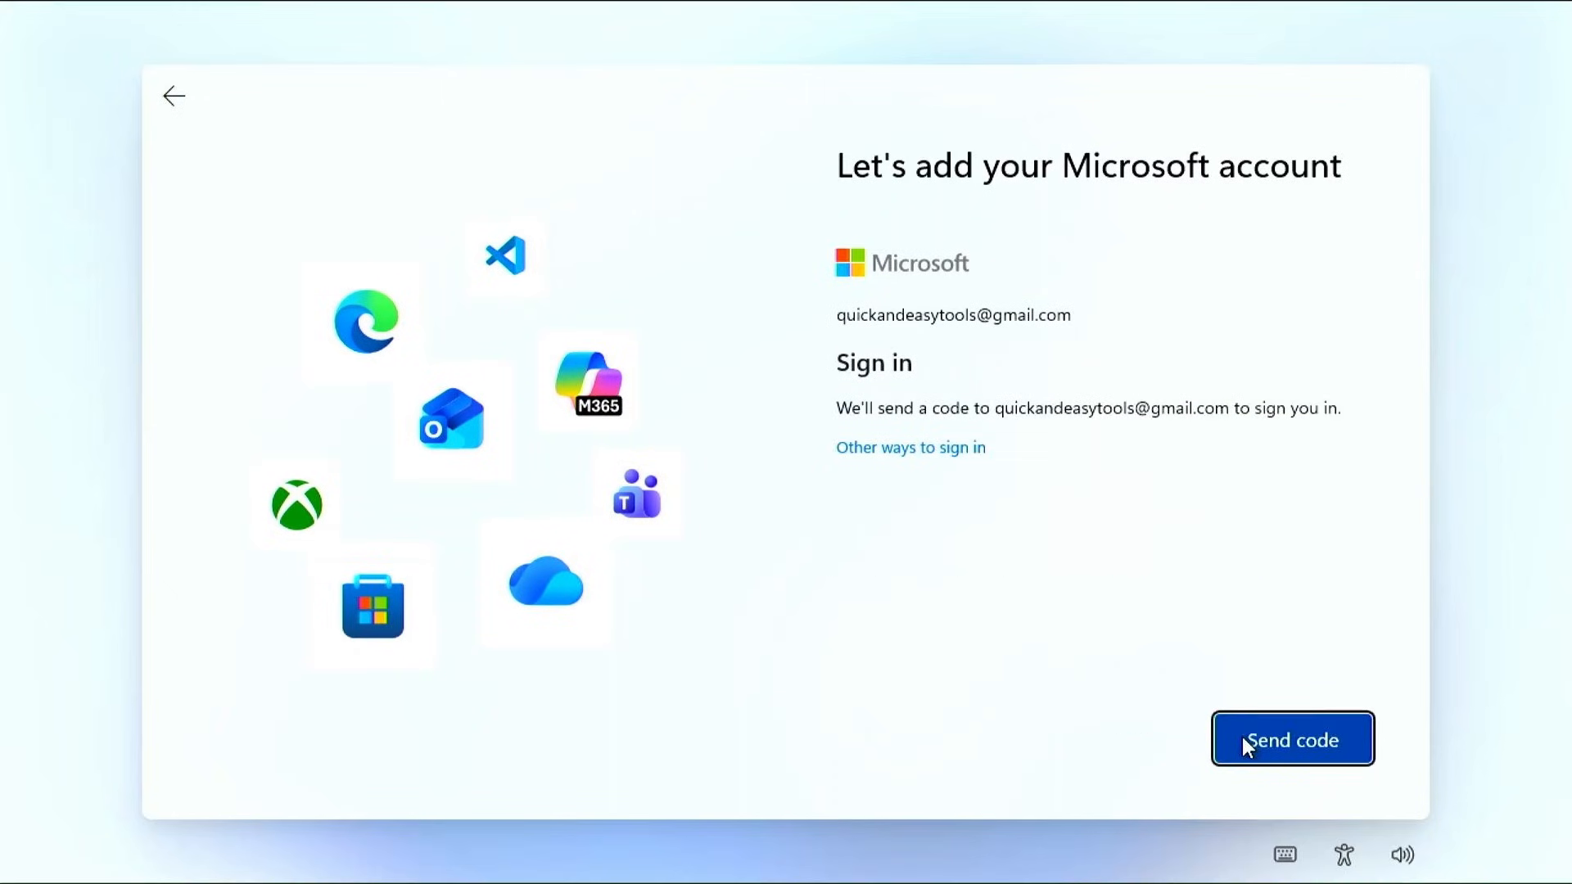
left_click(1241, 737)
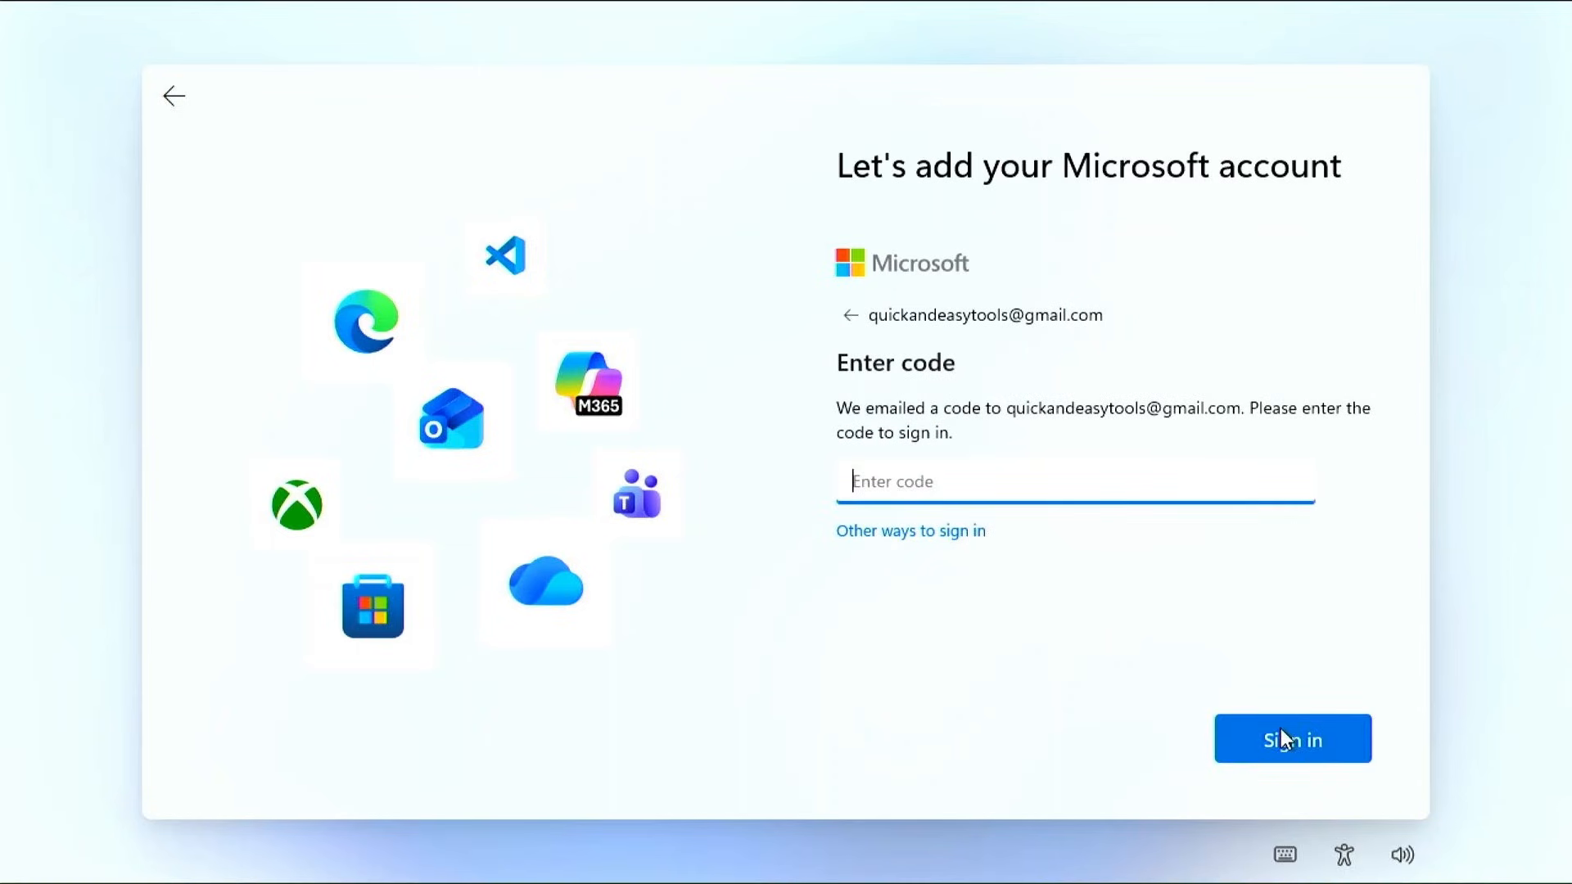
left_click(1280, 730)
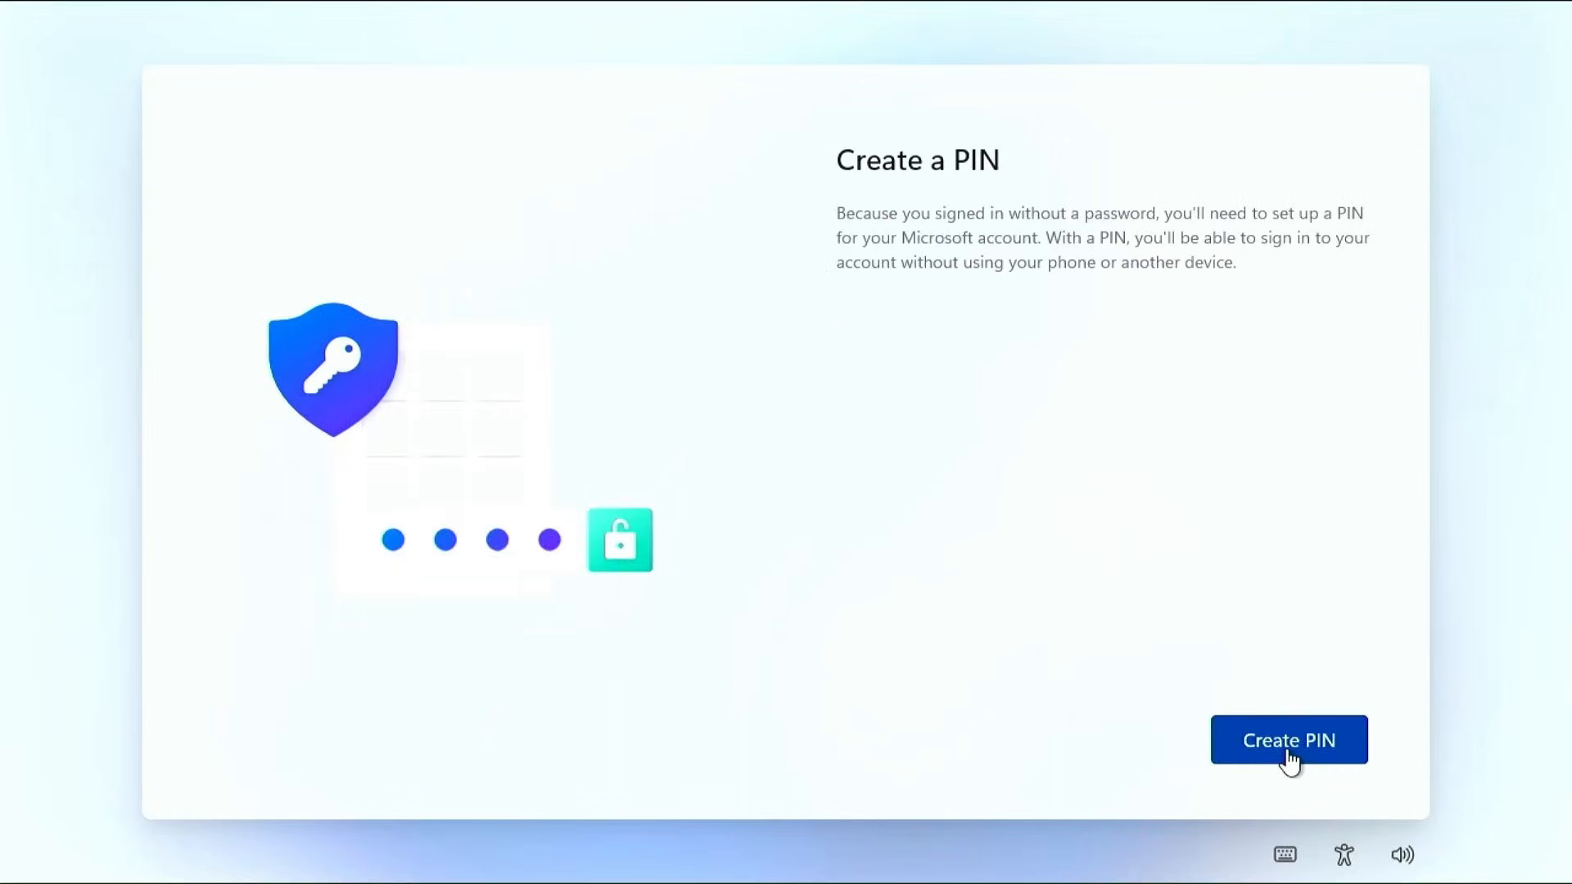
Create and confirm a four-digit Windows Hello sign-in PIN
left_click(1288, 752)
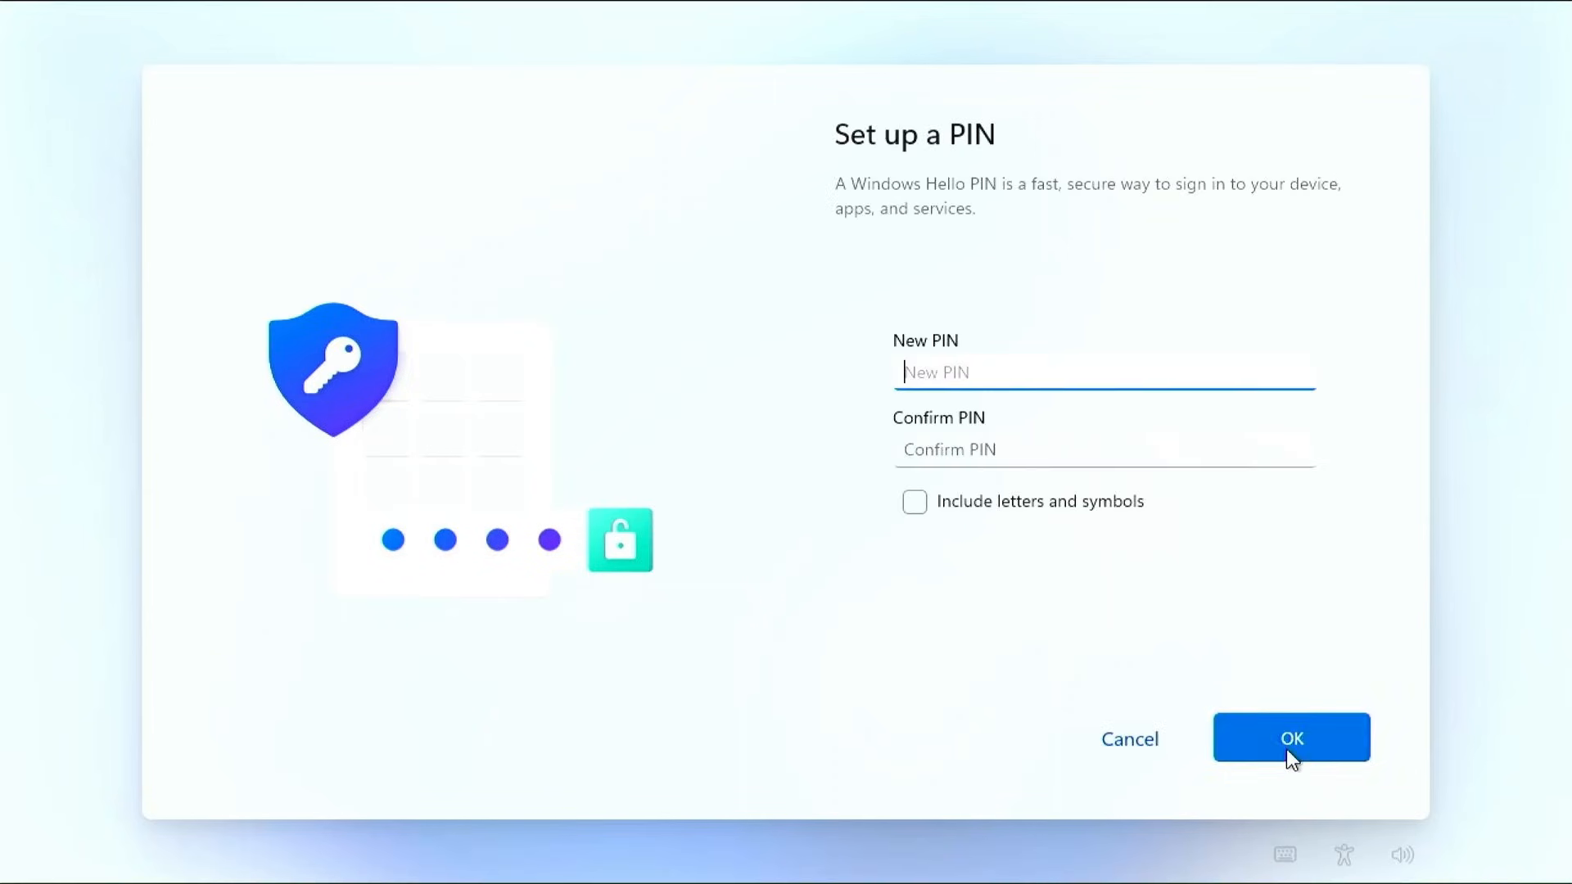
type("1234")
left_click(1175, 456)
type("1234")
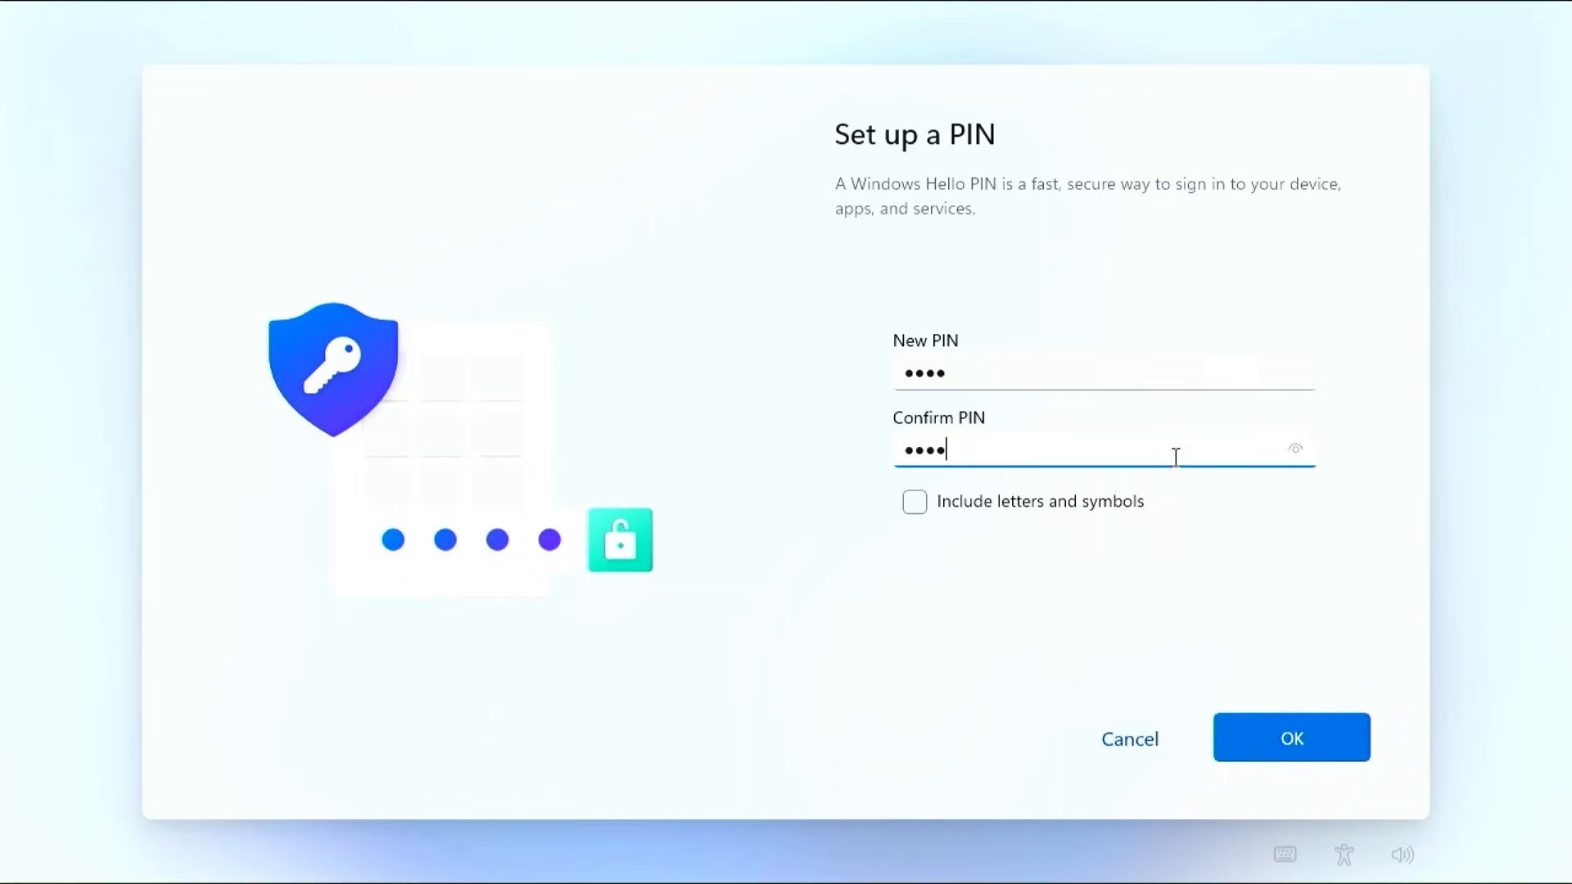
left_click(1252, 731)
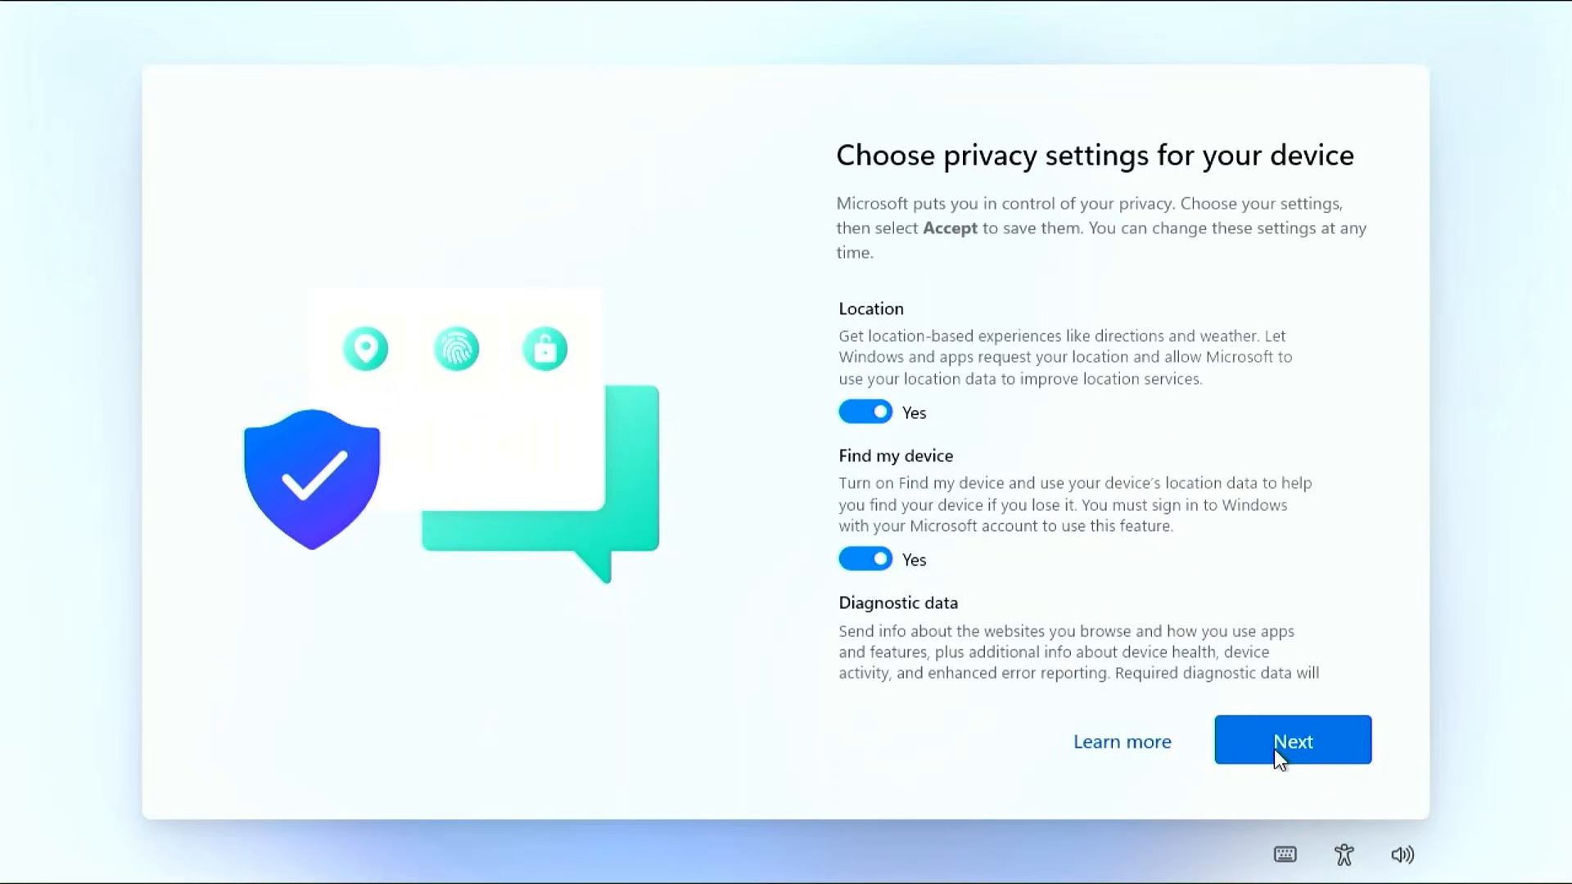
Switch off Location, optional Diagnostic data, Inking & typing and Tailored experiences, then accept and continue
left_click(866, 411)
scroll(884, 569, "down", 5)
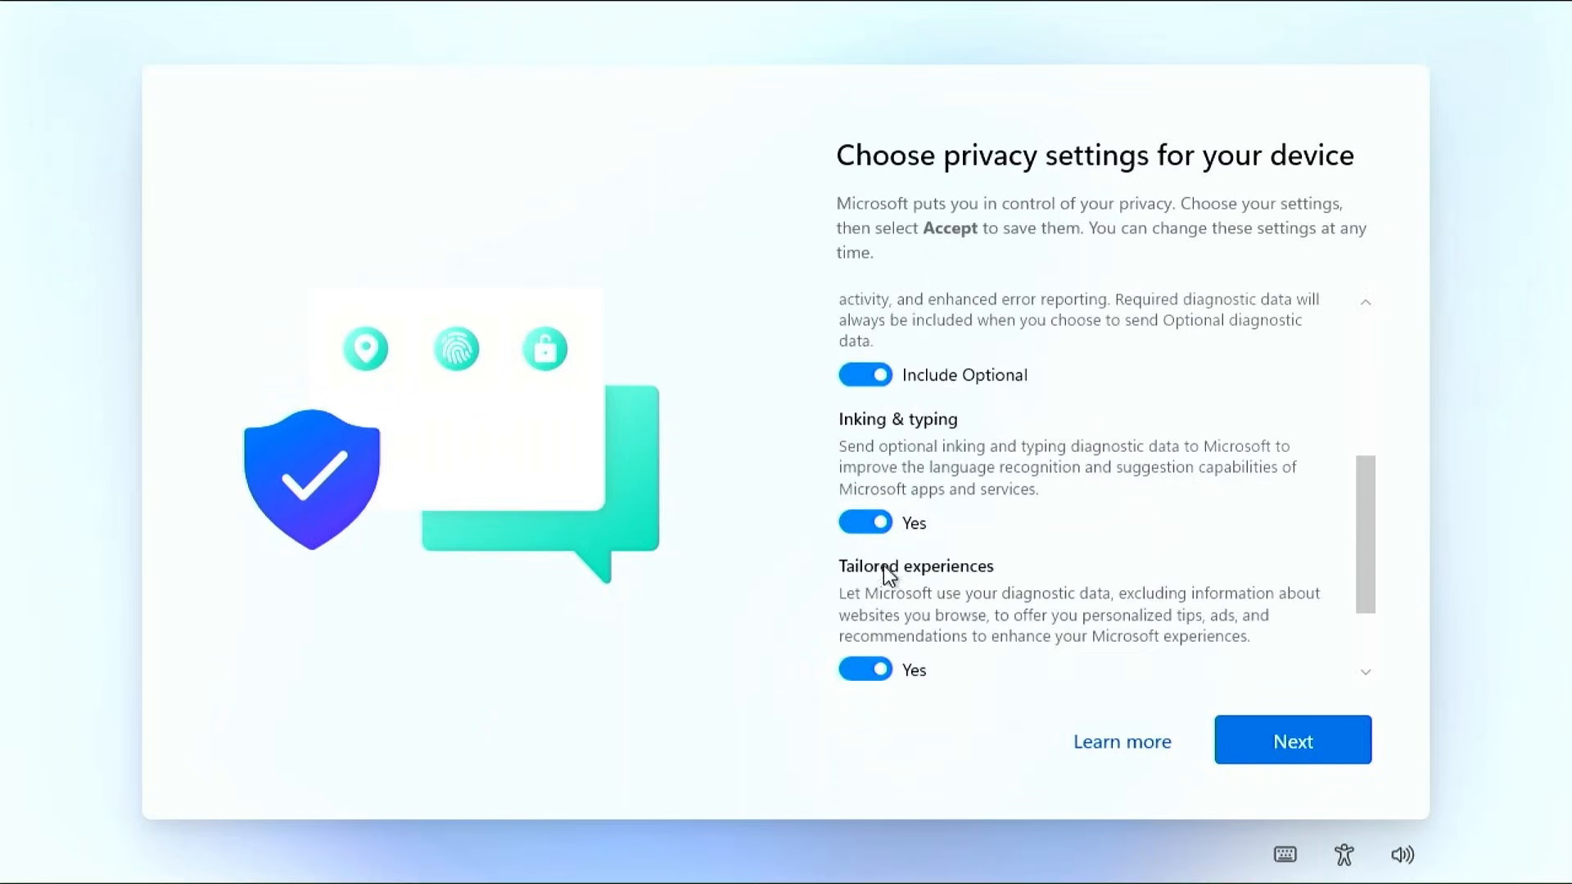
left_click(868, 375)
left_click(865, 499)
left_click(867, 649)
scroll(906, 587, "down", 3)
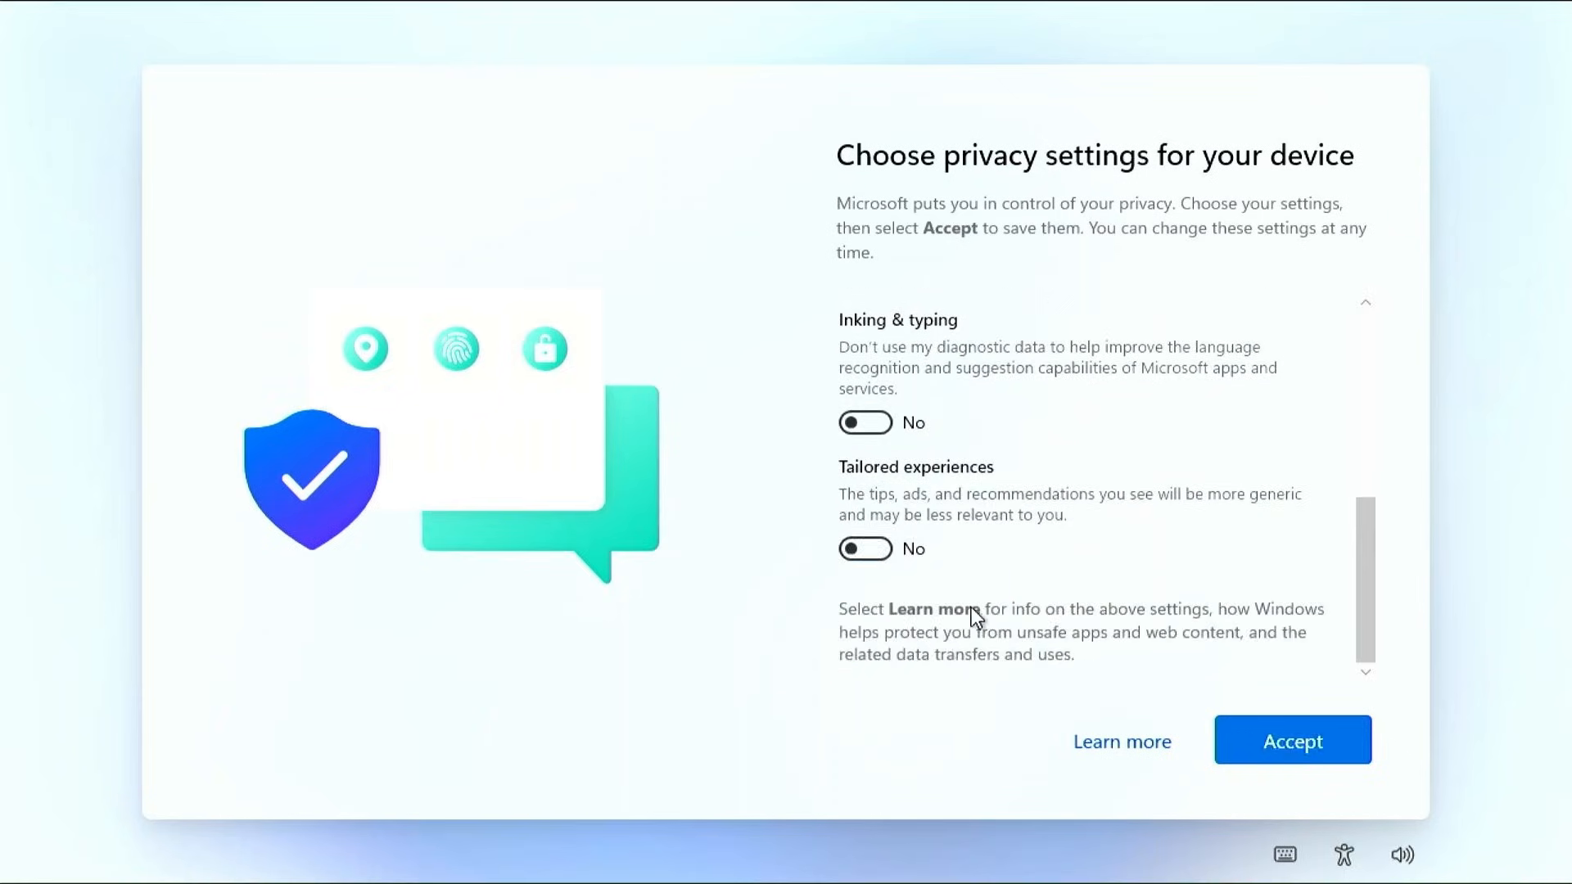
left_click(1273, 741)
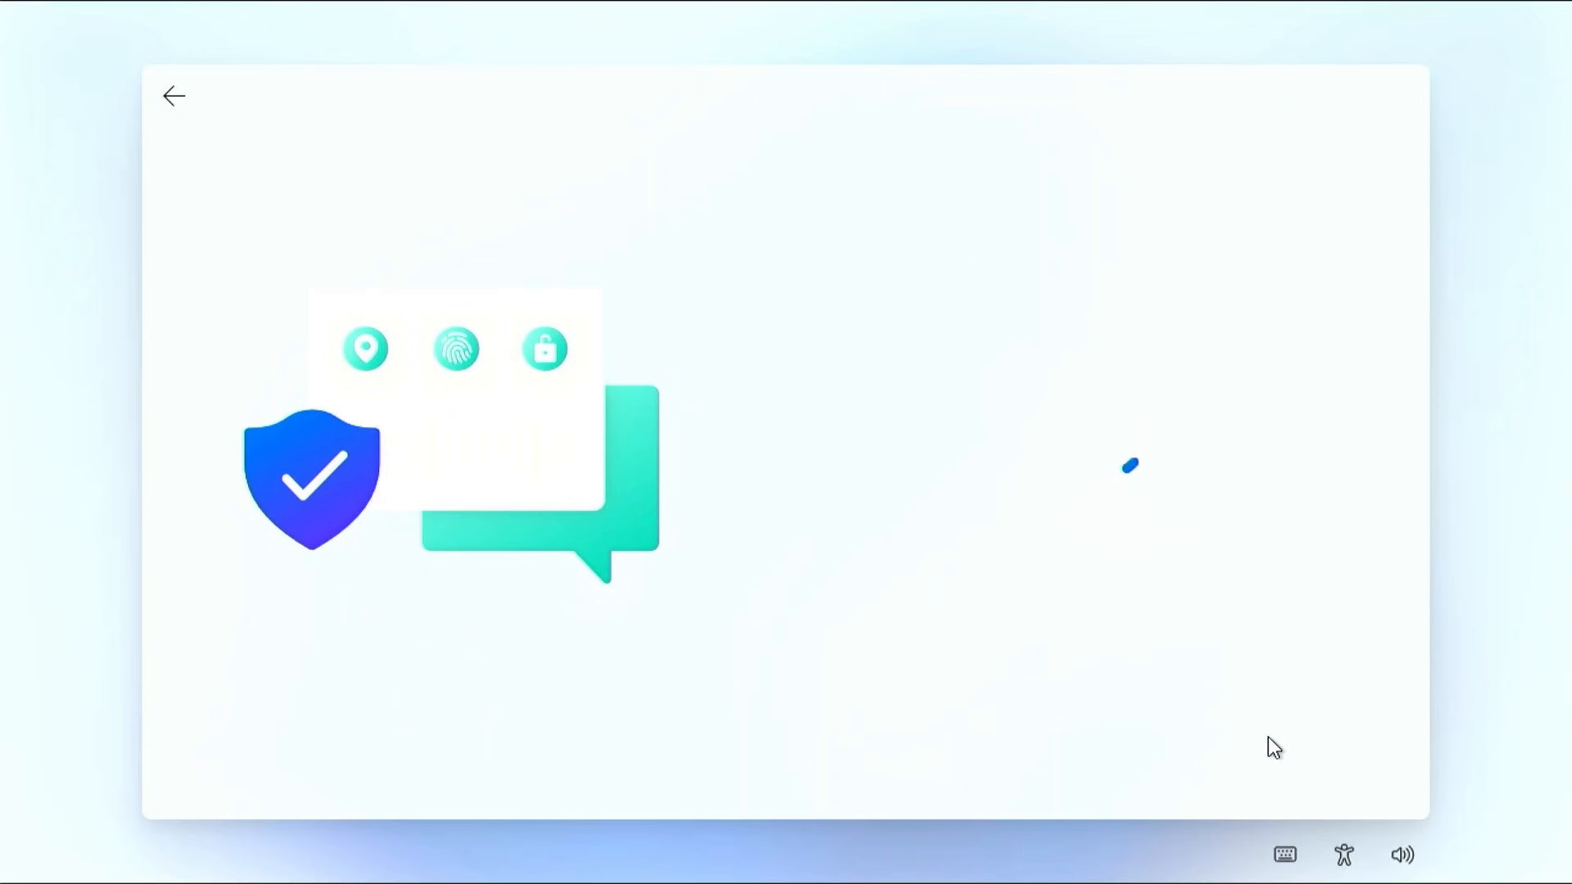
left_click(1270, 738)
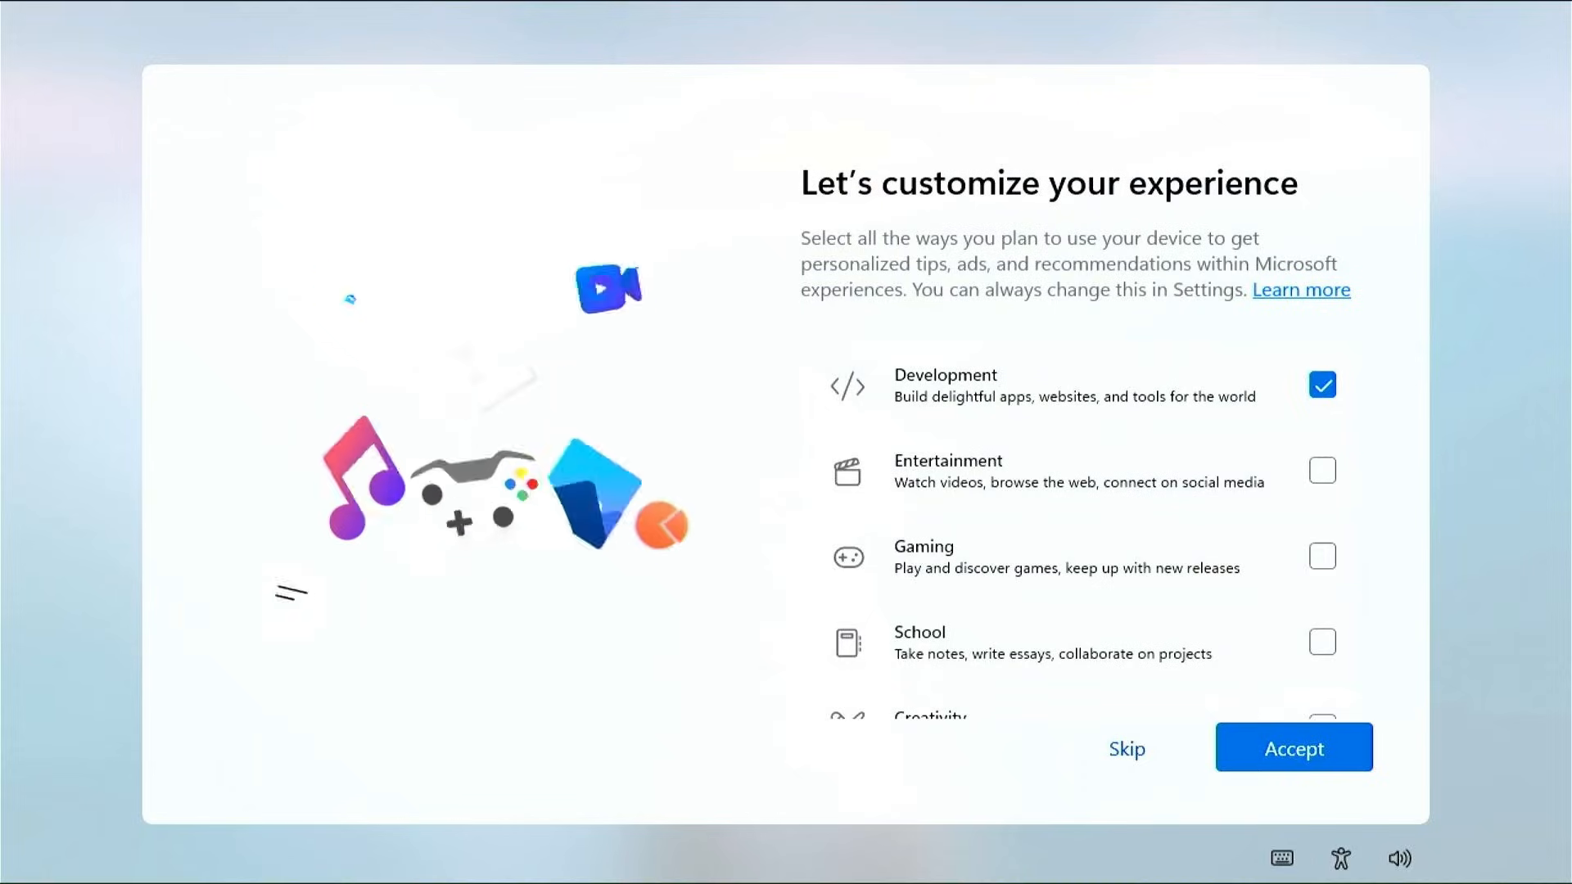
Skip device usage, phone linking and Edge data import, and decline both Microsoft 365 offers
left_click(1125, 757)
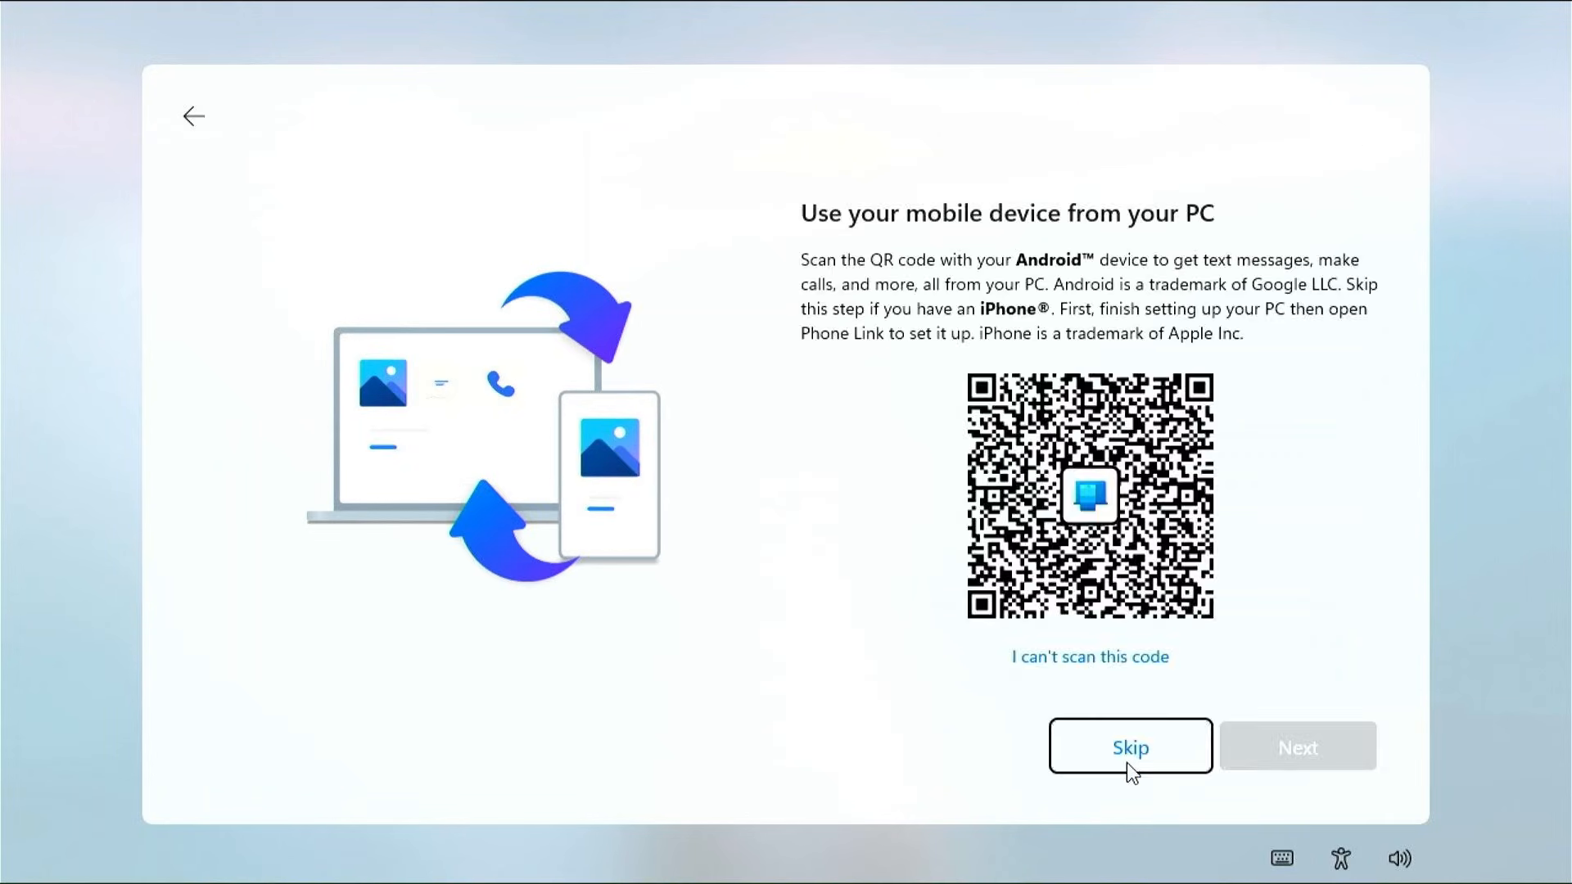
left_click(1127, 763)
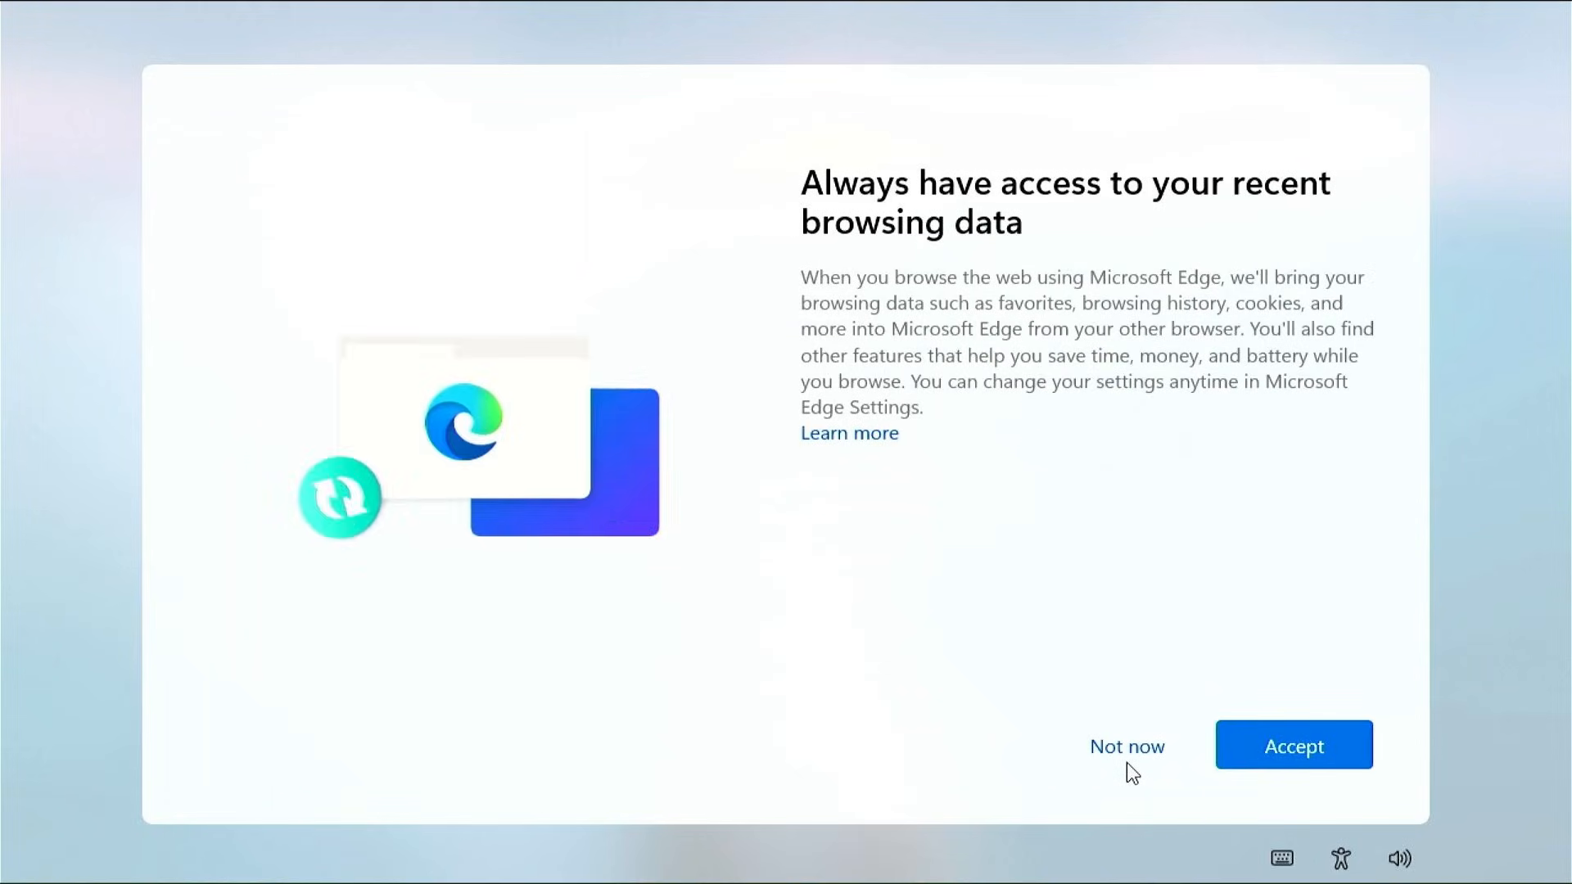
left_click(1133, 754)
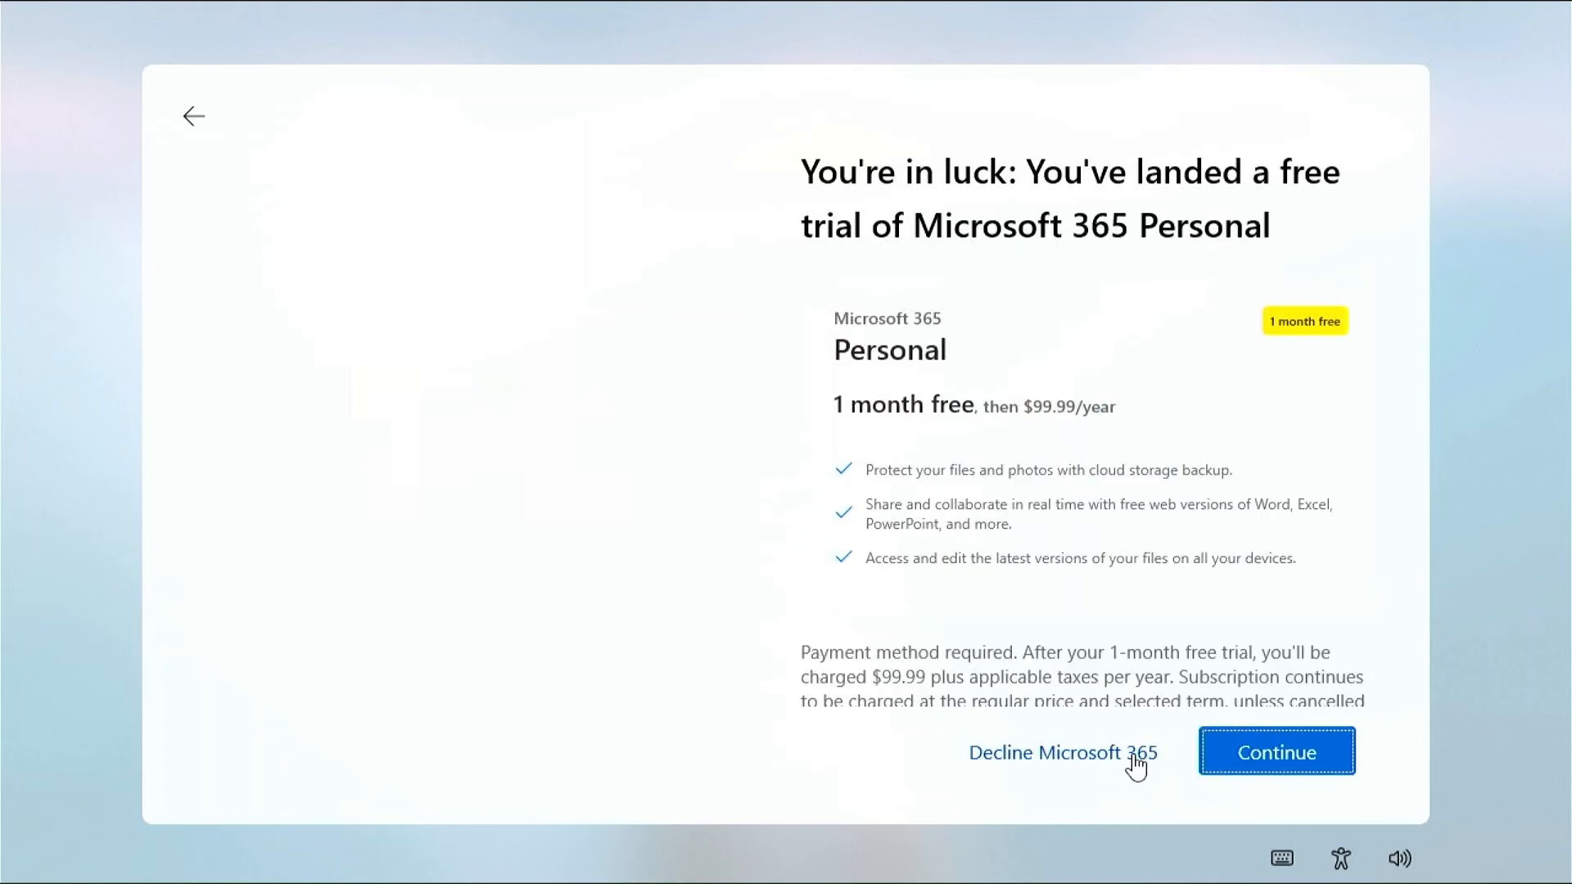
left_click(1133, 758)
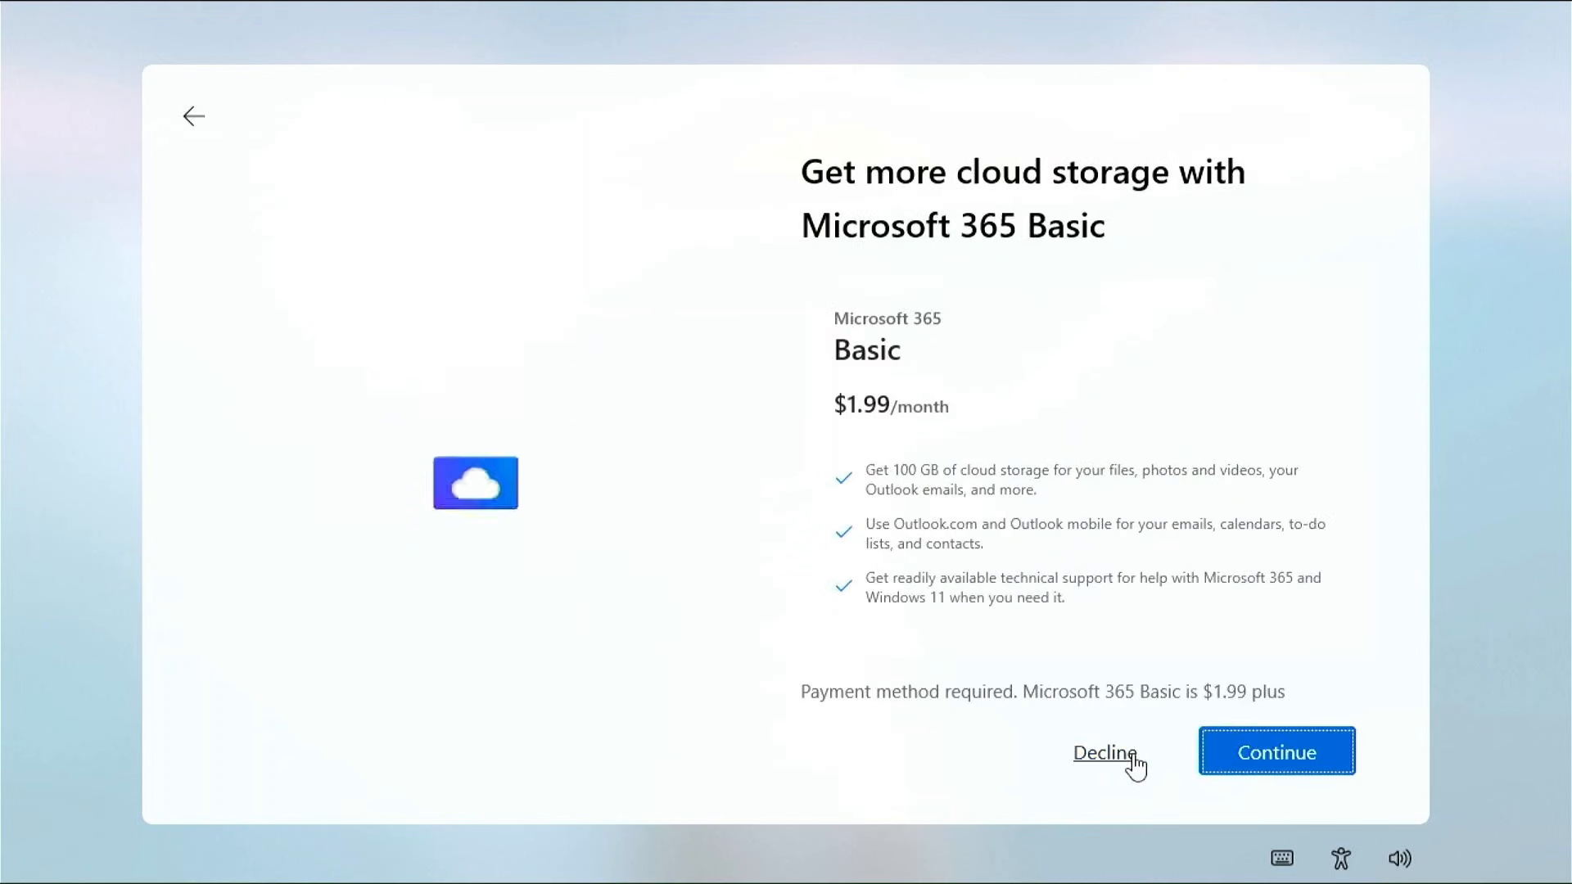
left_click(1133, 758)
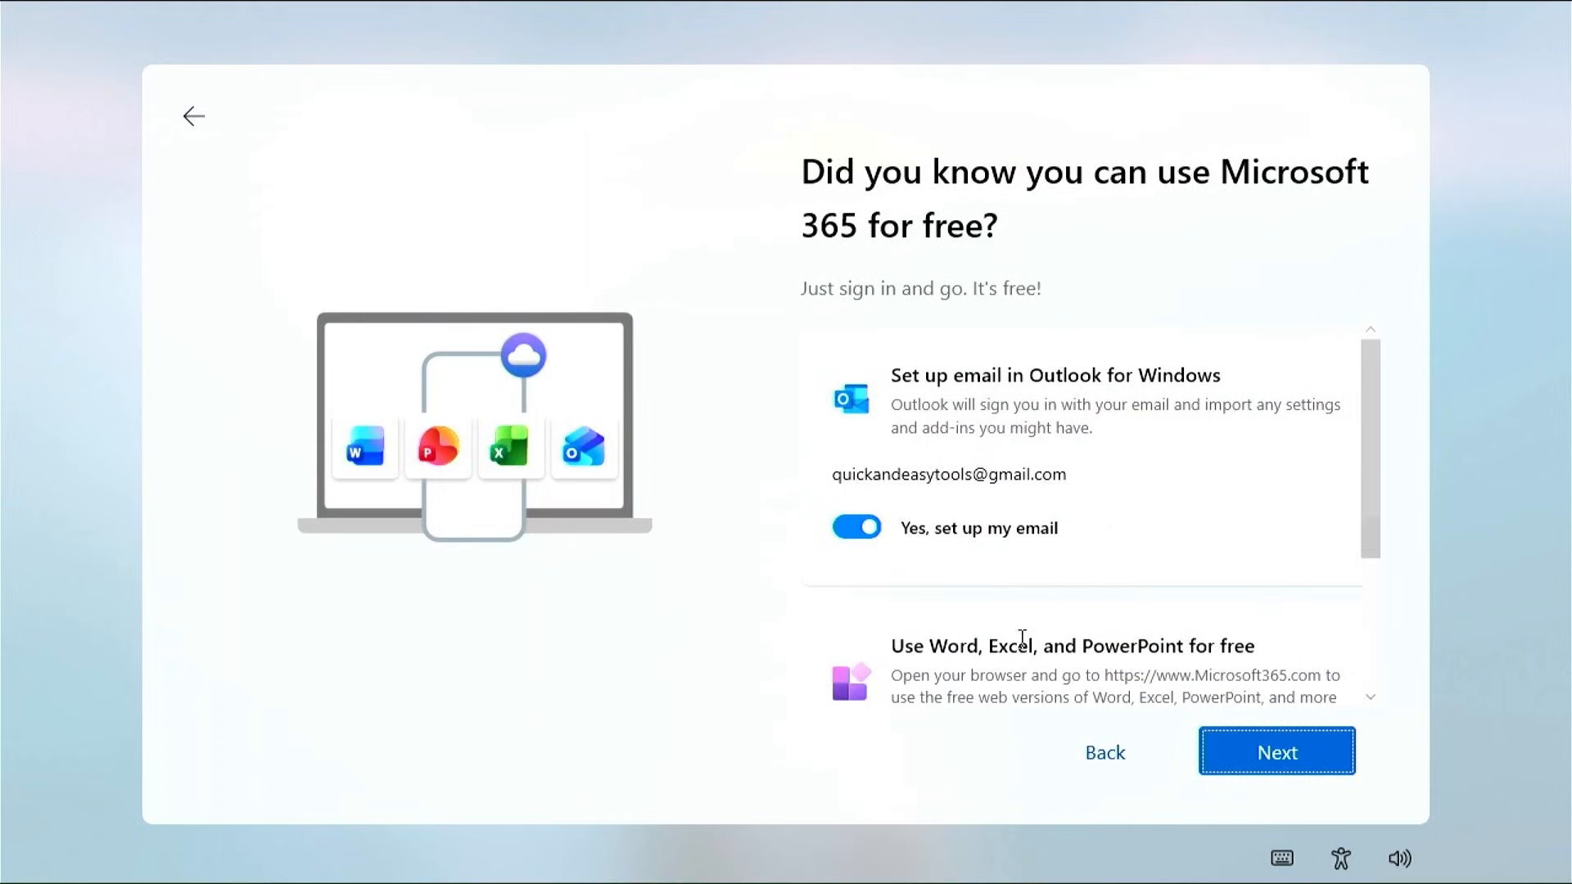
Turn off Outlook email setup, skip Game Pass Premium, and launch Microsoft Edge from Start
left_click(857, 526)
scroll(1071, 633, "down", 2)
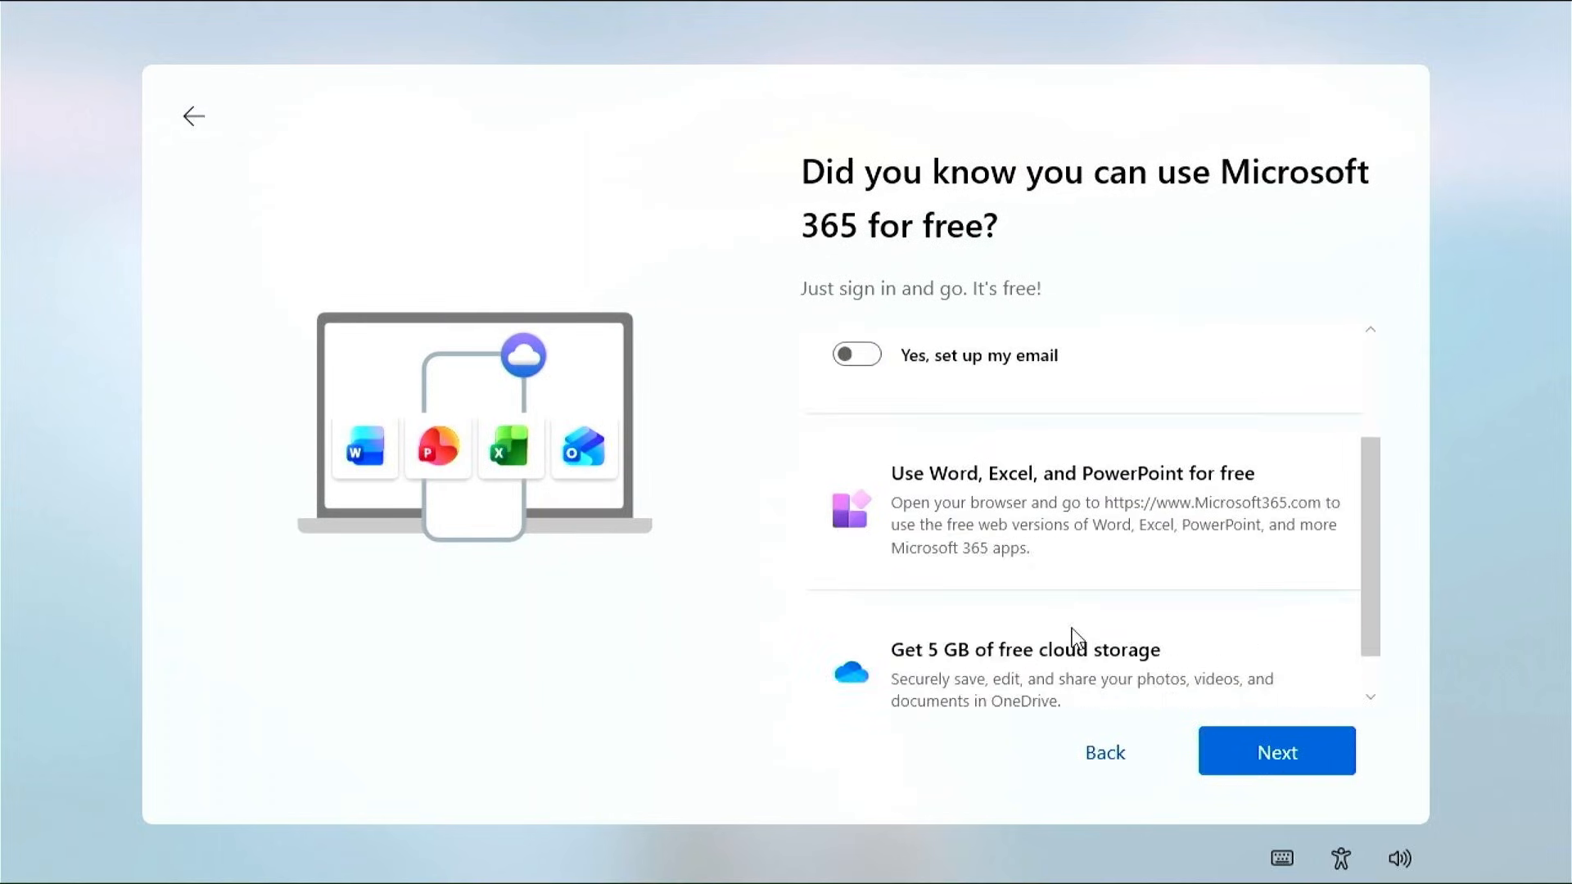
scroll(1072, 627, "down", 1)
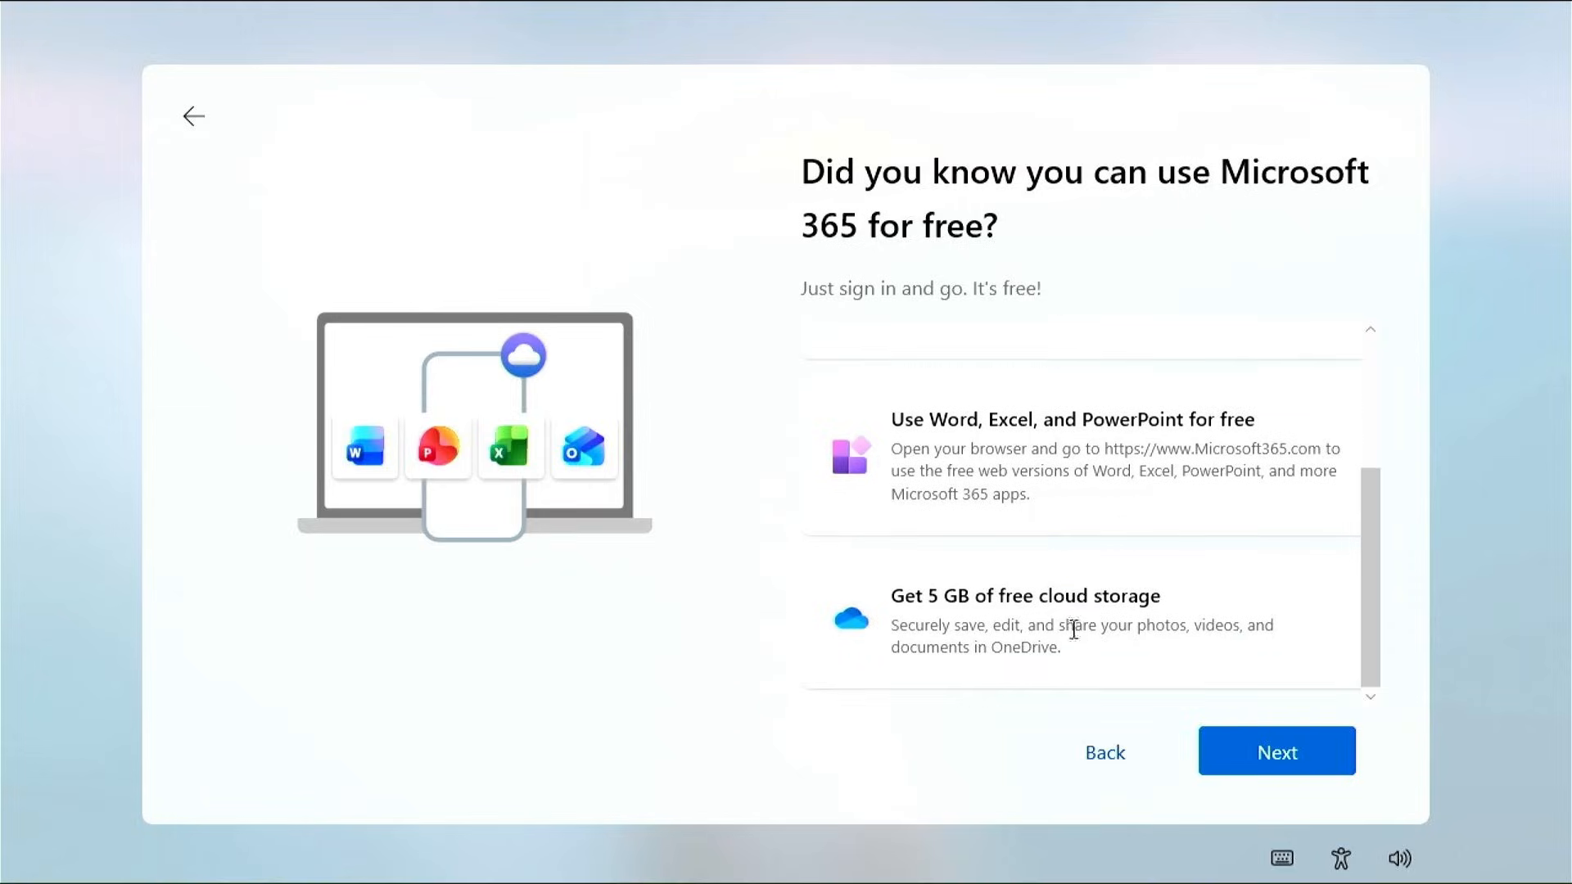
left_click(1258, 751)
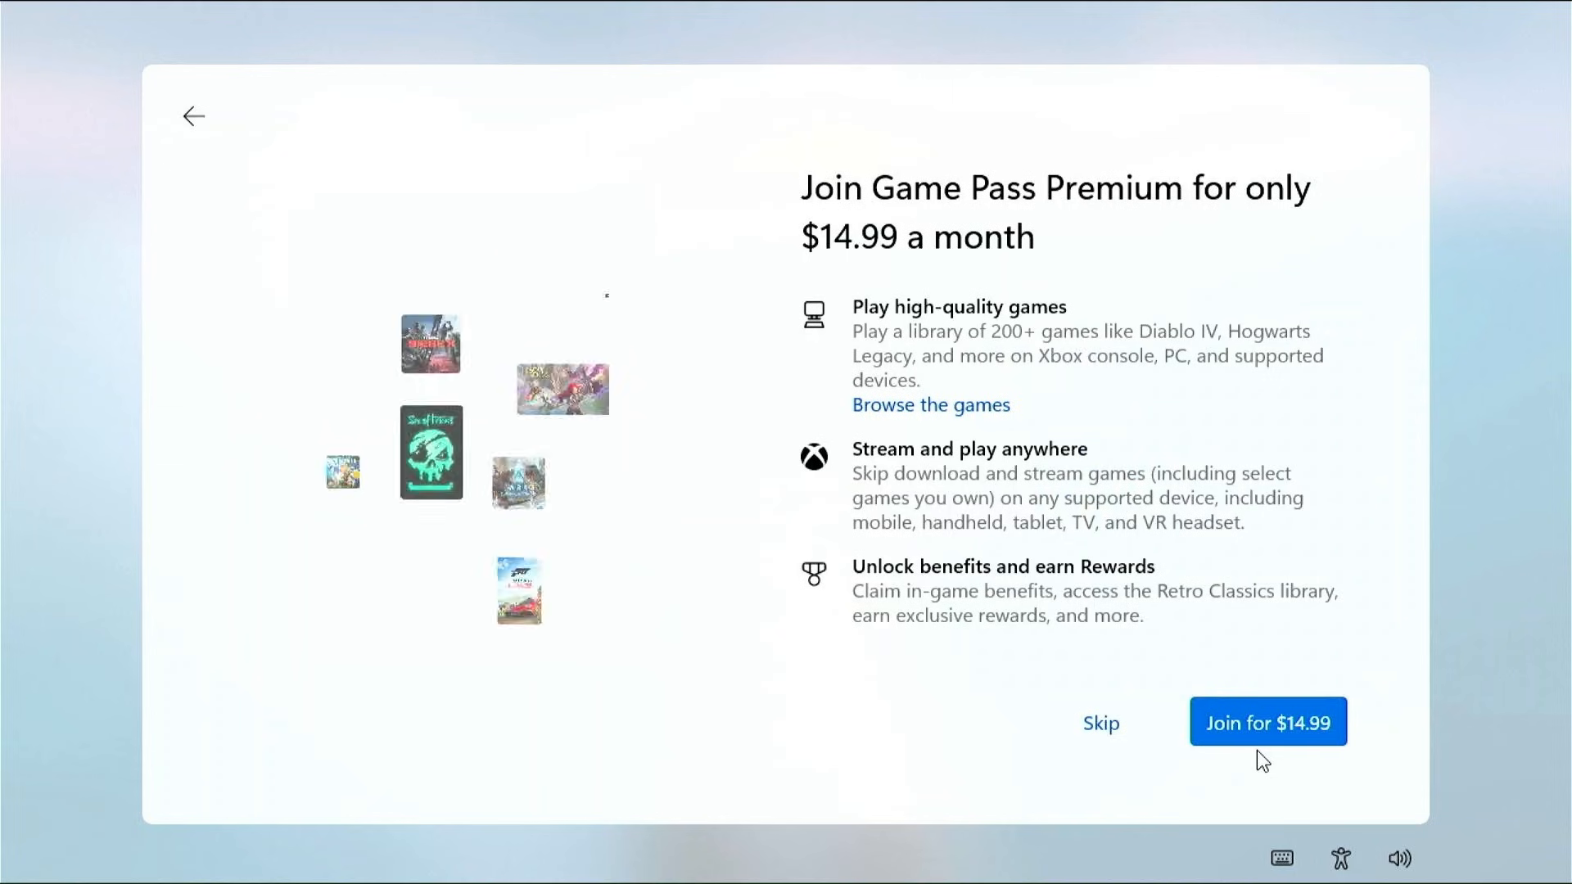
left_click(1094, 724)
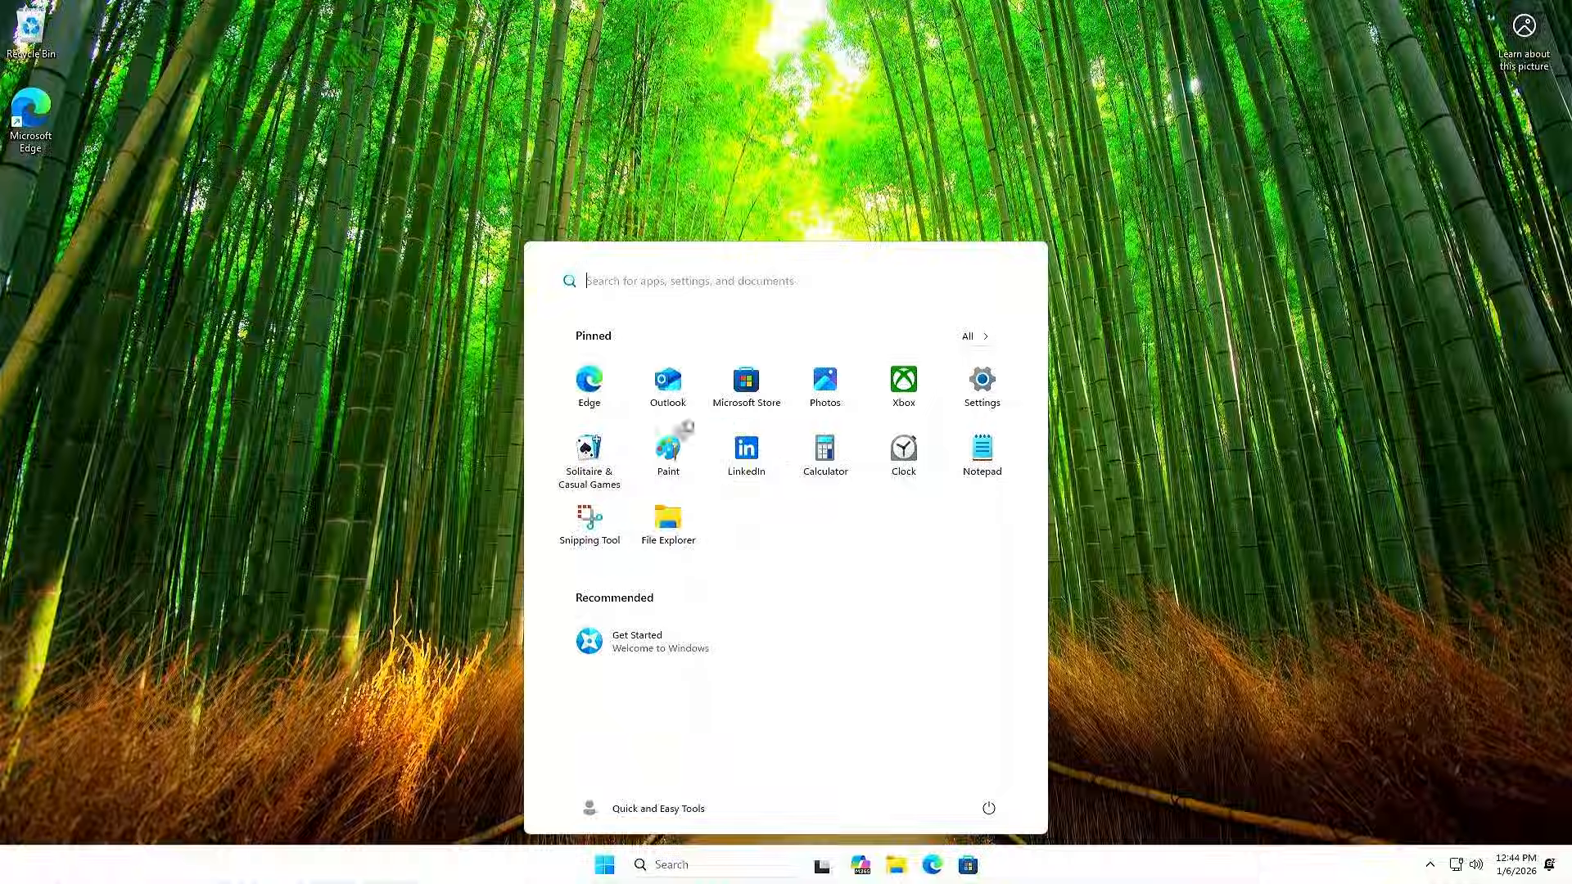
left_click(589, 383)
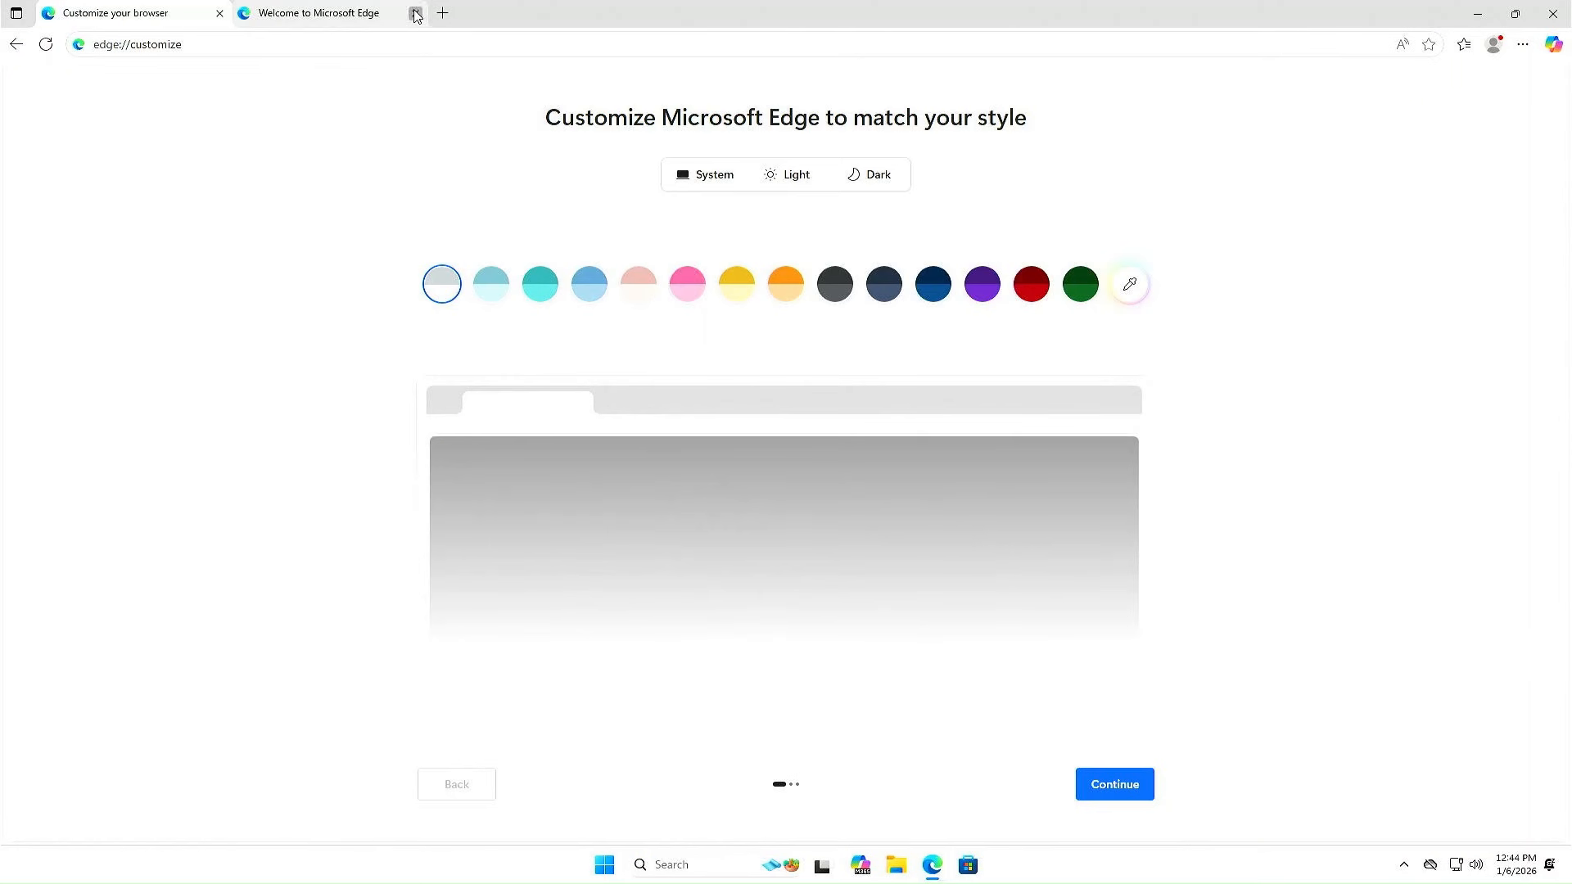
Search the web for 'minitool partition wizard' and accept the cookie notice
left_click(386, 43)
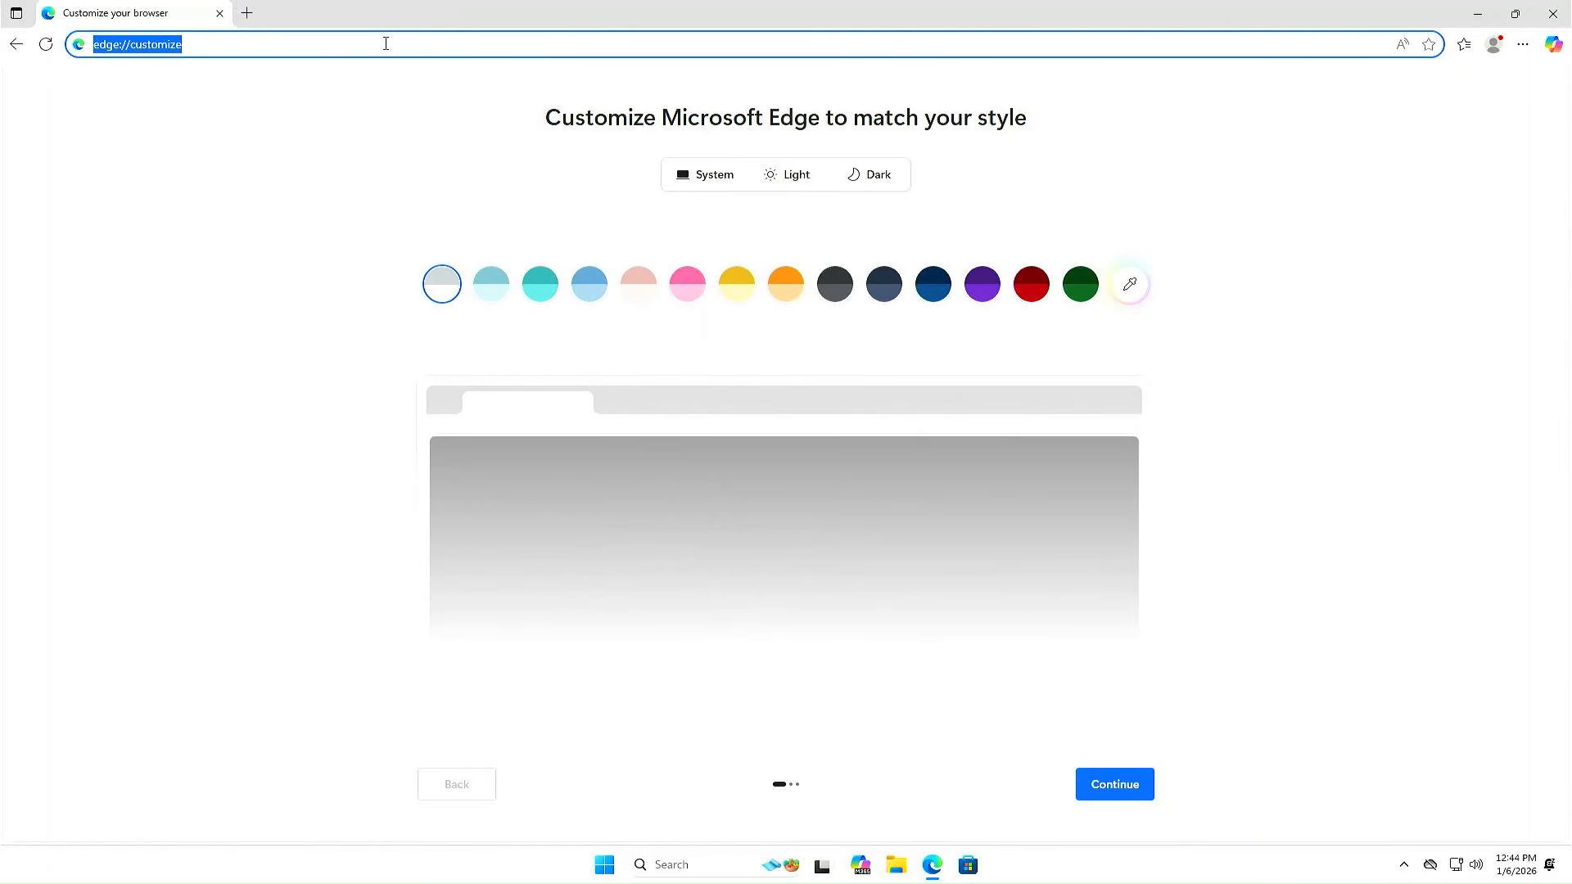
type("minitool partition wizard")
key("Return")
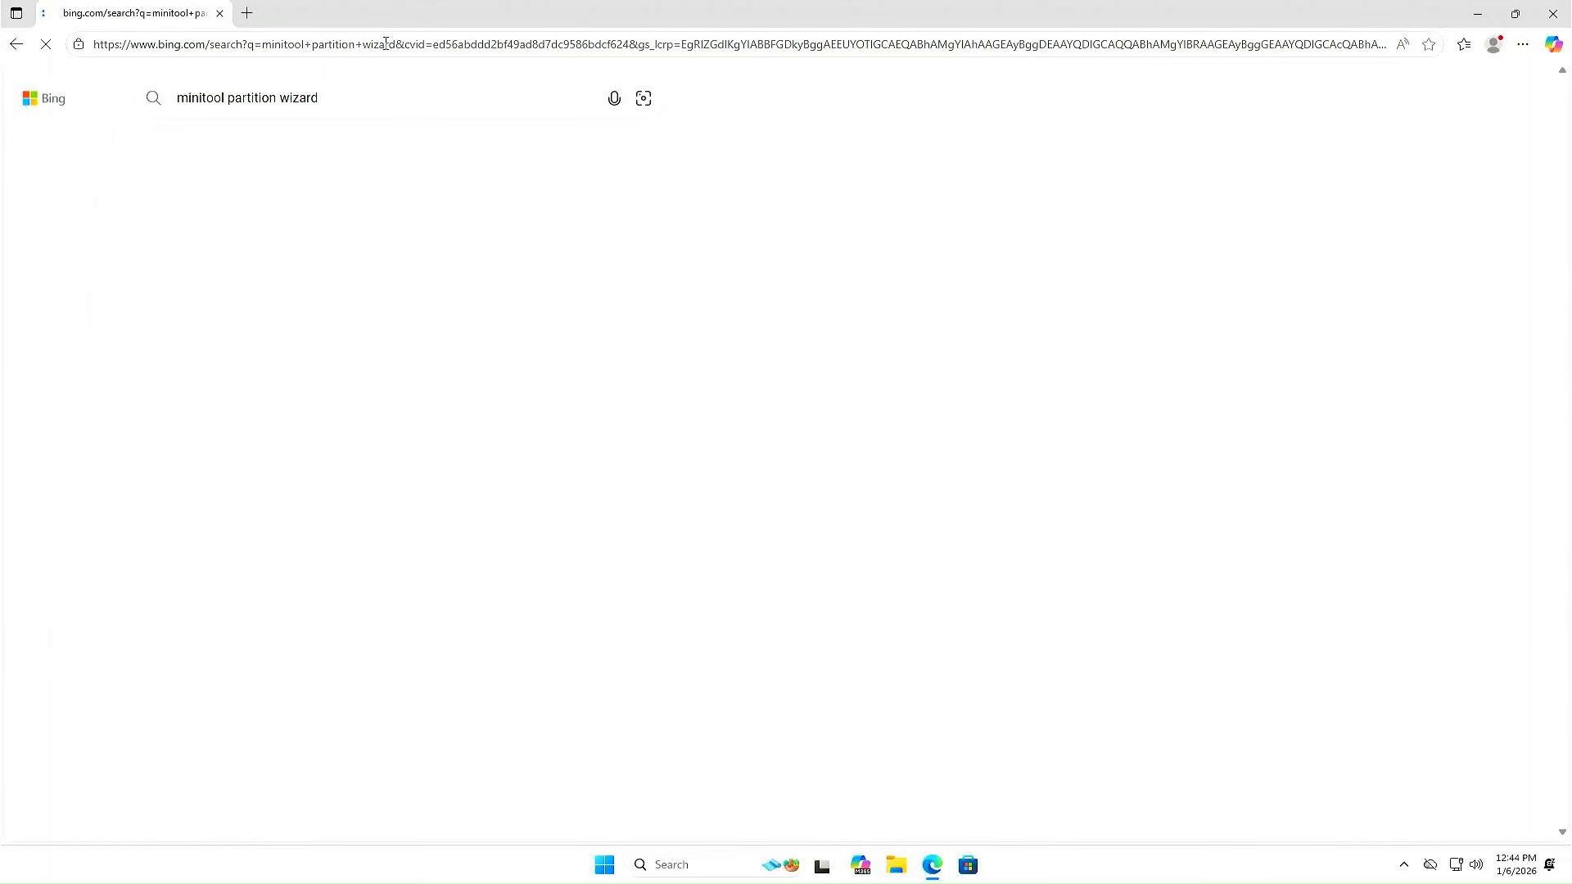
left_click(978, 728)
scroll(935, 648, "down", 3)
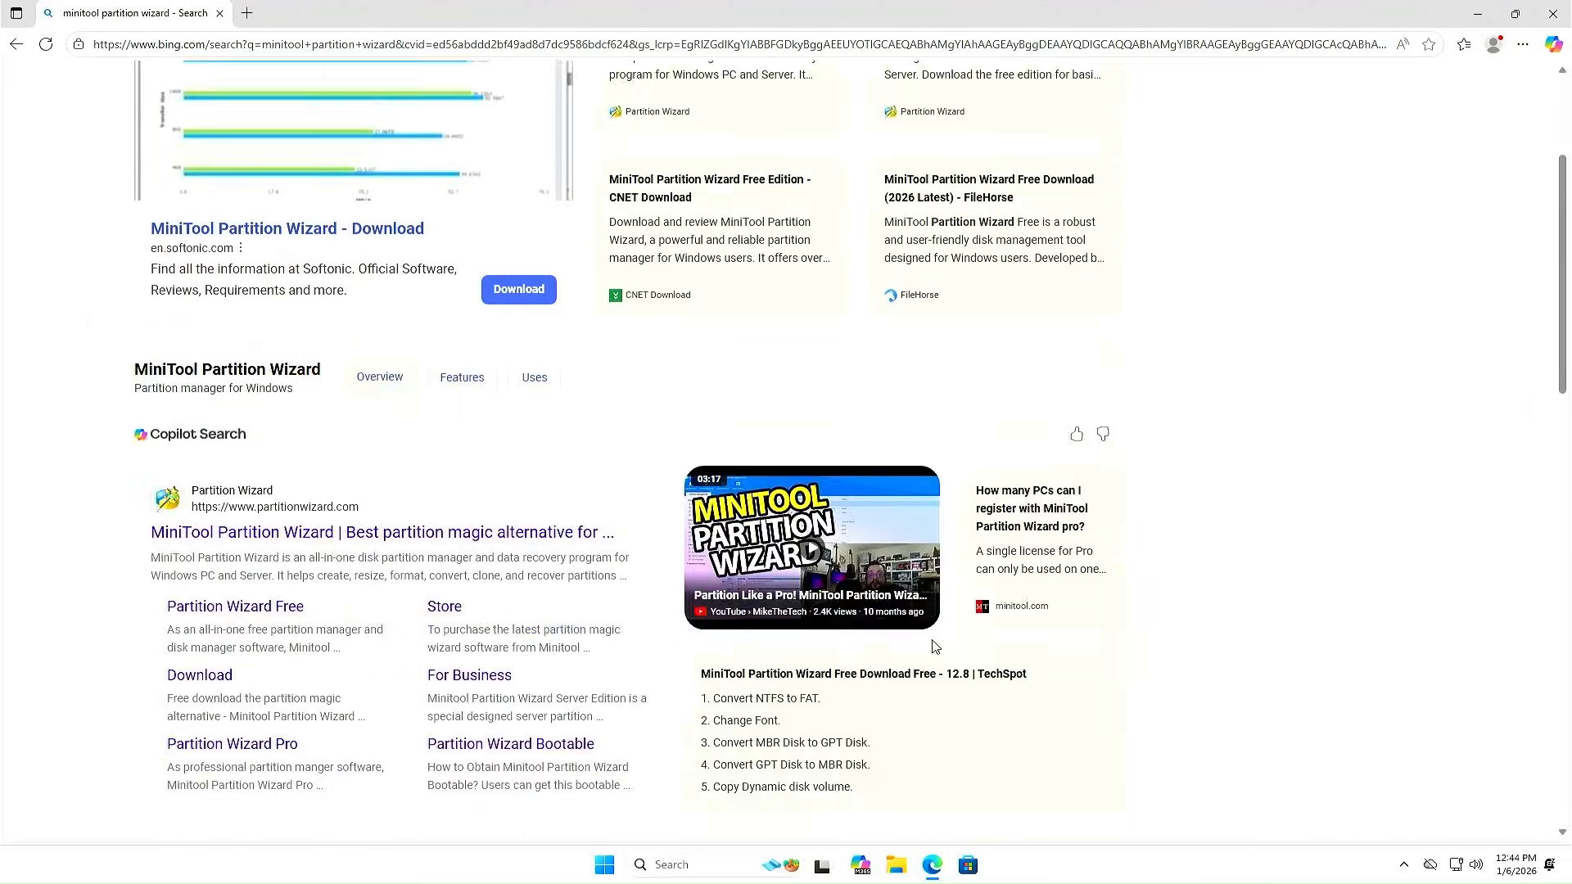
scroll(935, 648, "down", 3)
Download the Free Edition installer pw-free-online.exe from partitionwizard.com and run it
left_click(214, 366)
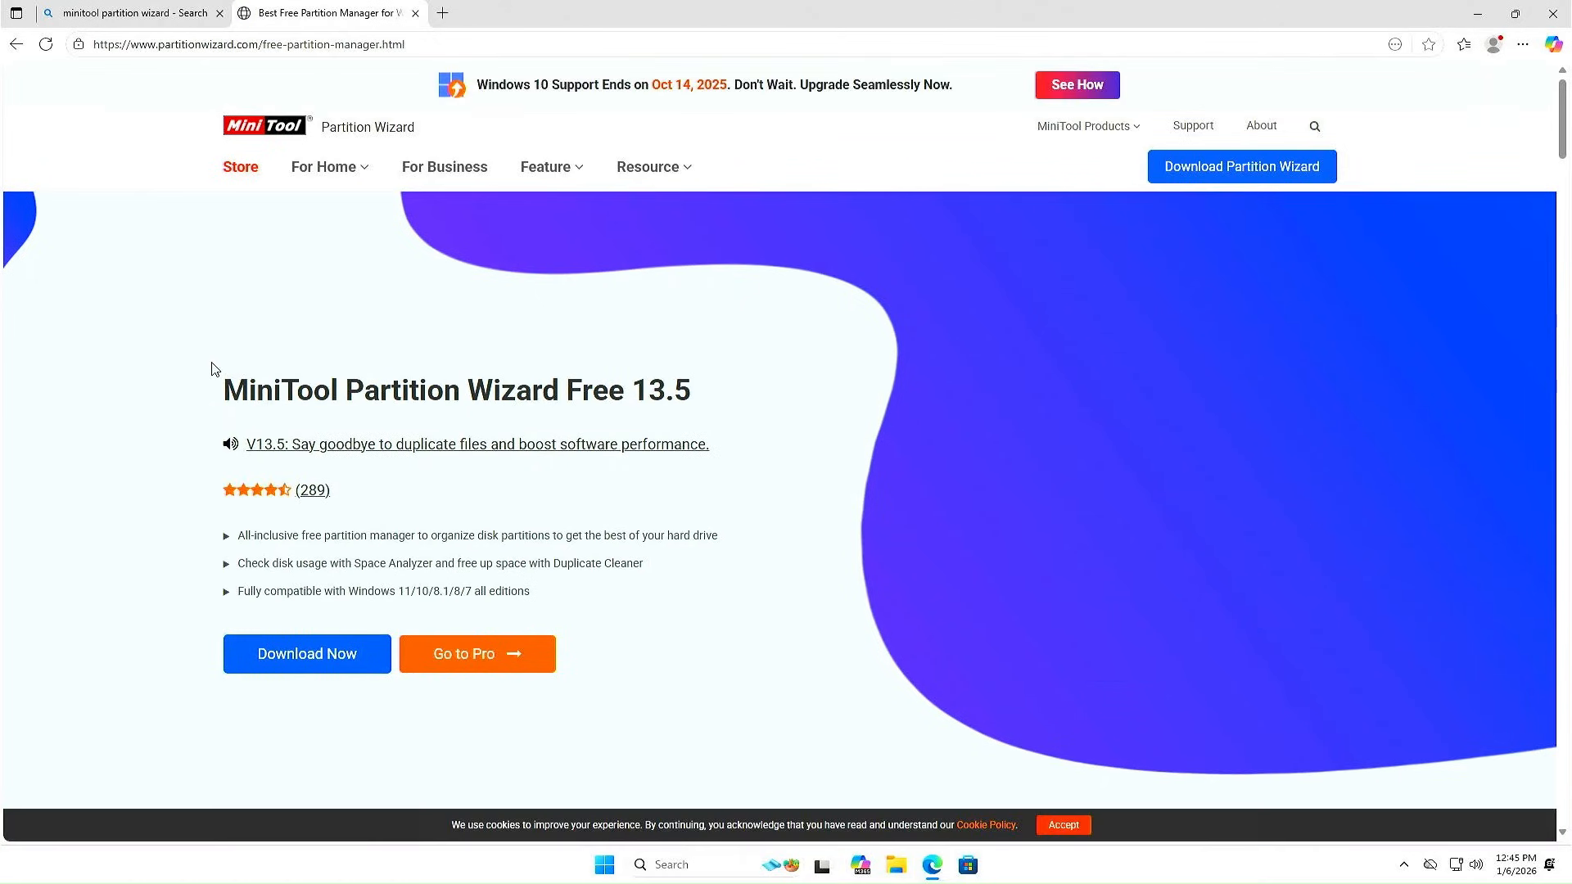
mouse_move(1236, 167)
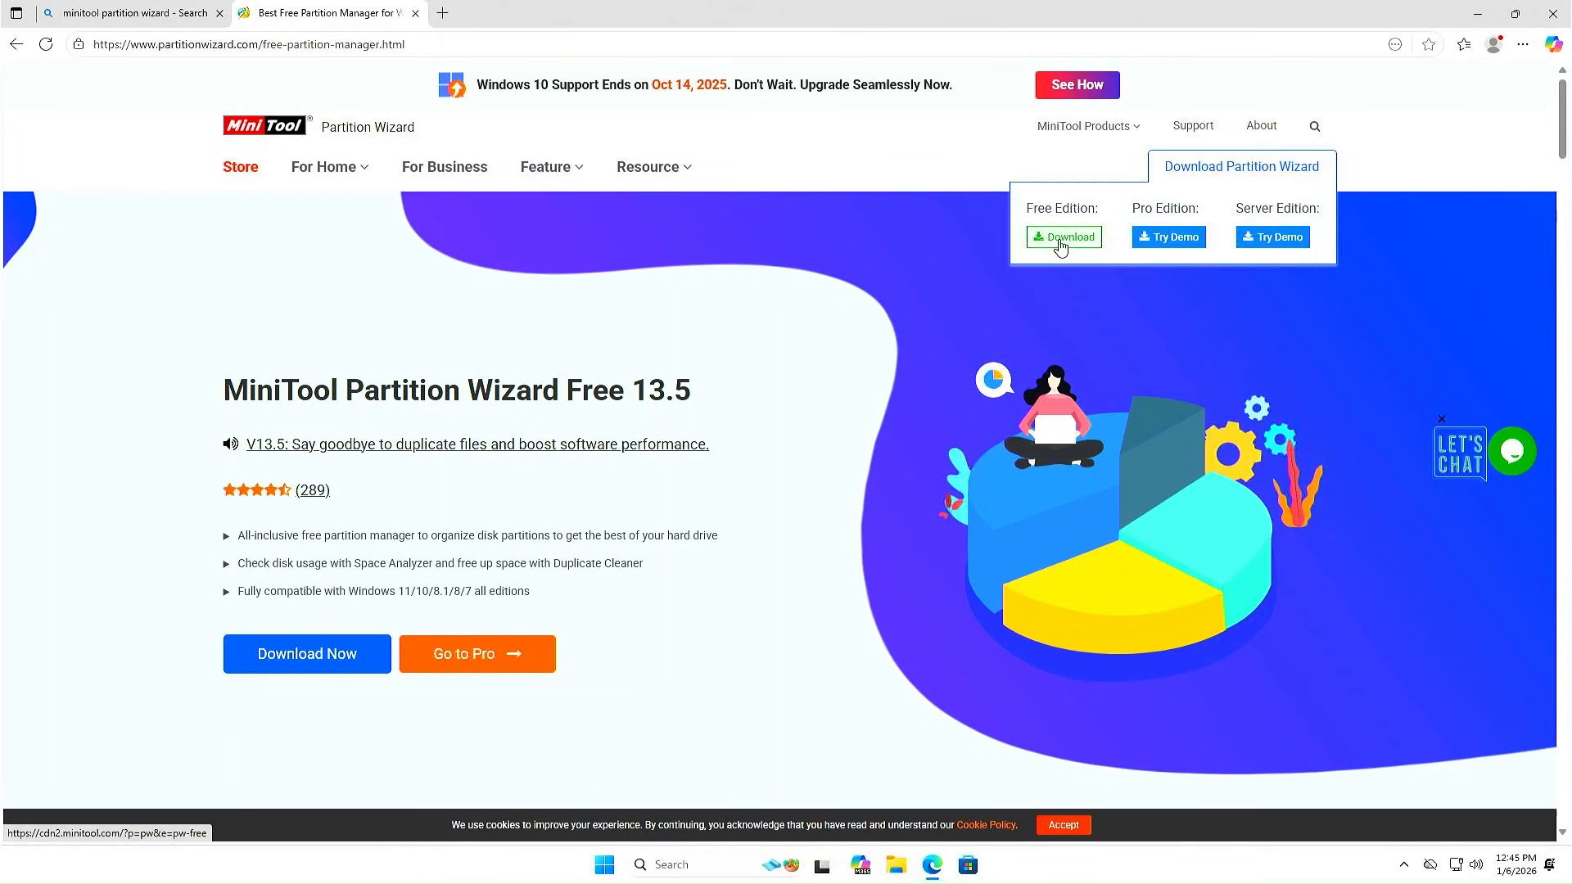
left_click(1061, 237)
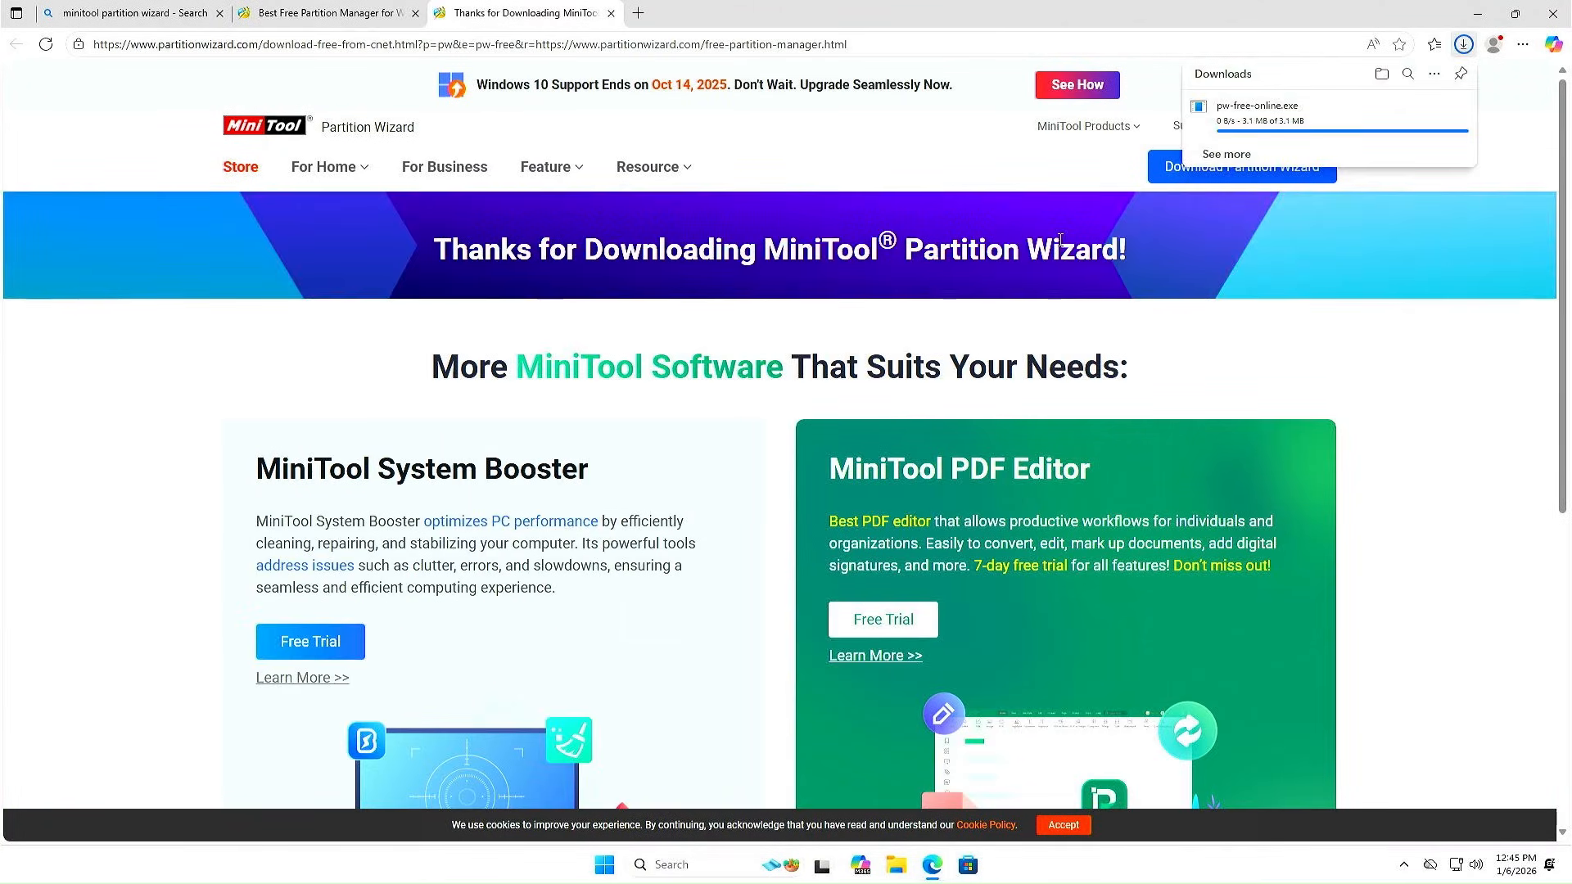
left_click(1233, 123)
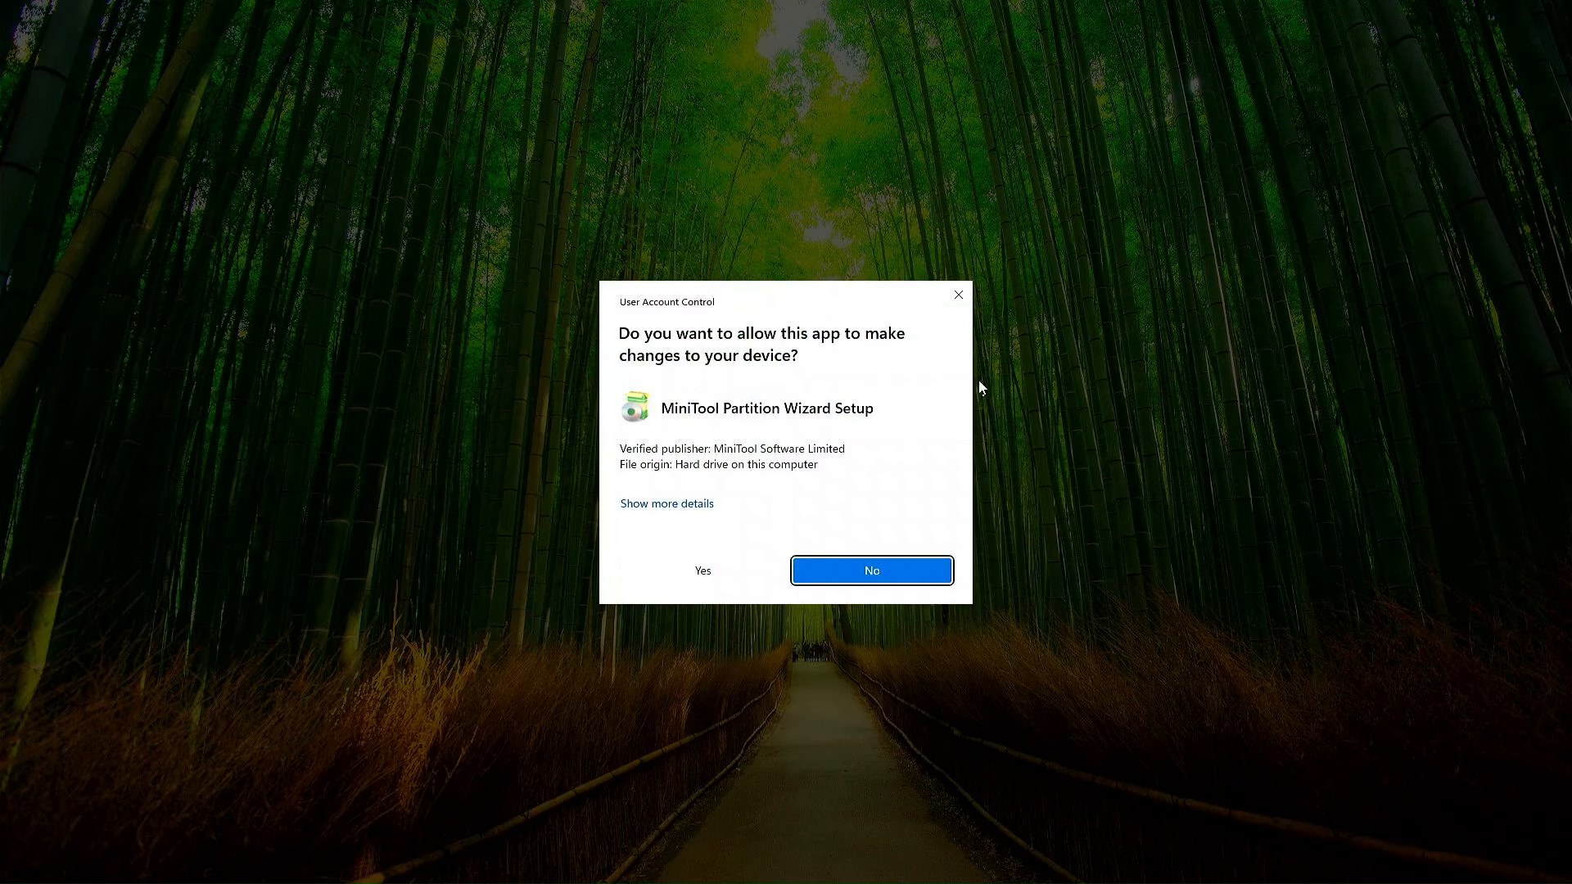
Install Partition Wizard Free in English to the default Program Files folder without ShadowMaker, then launch it
left_click(740, 577)
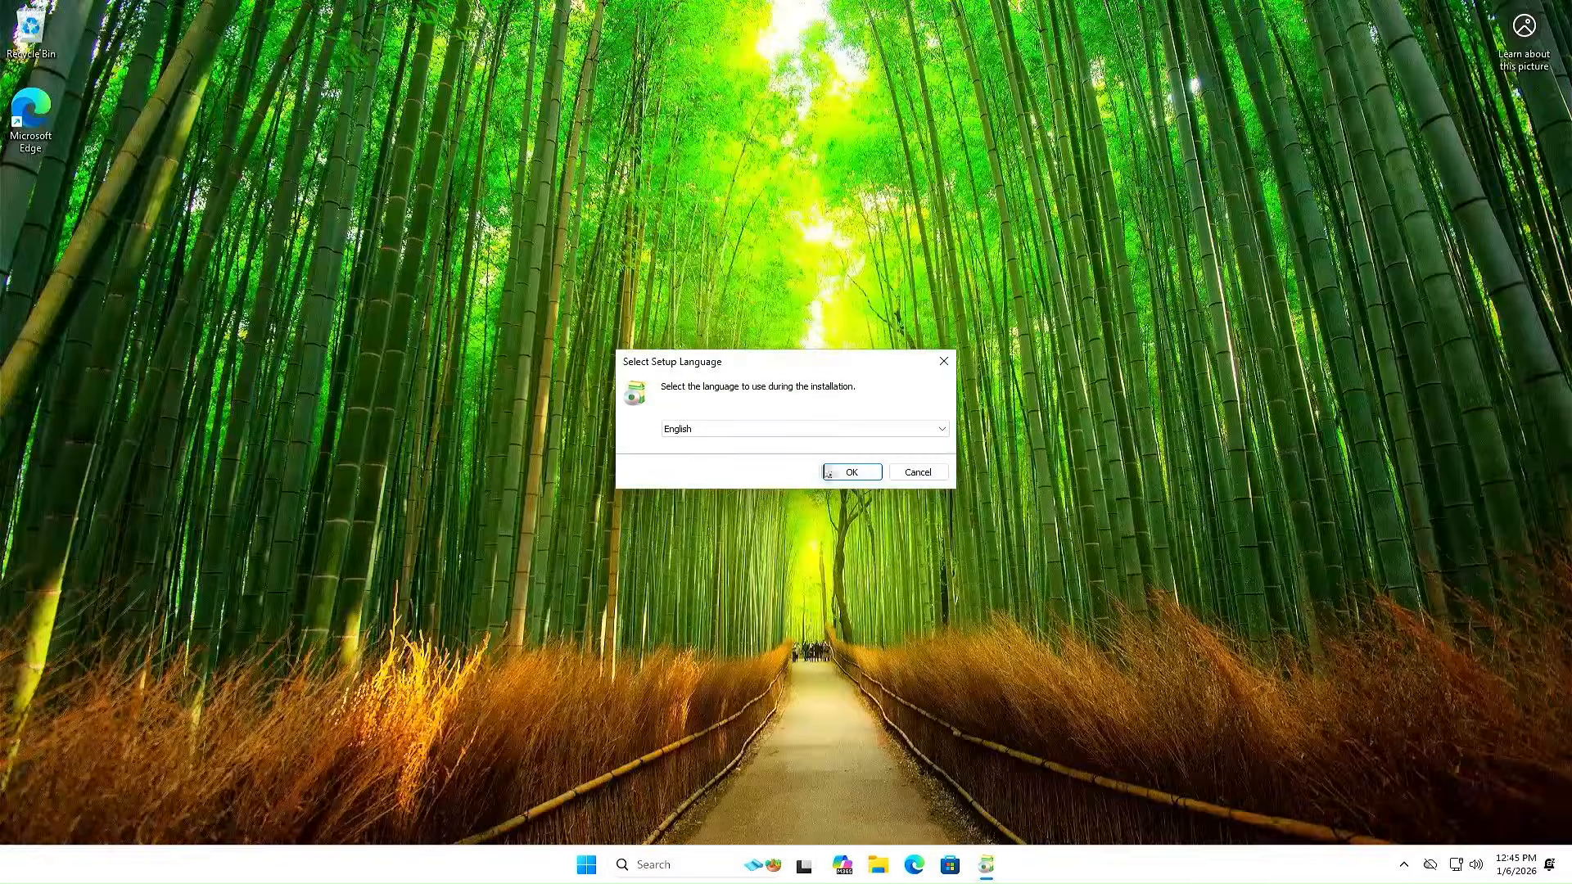
left_click(856, 474)
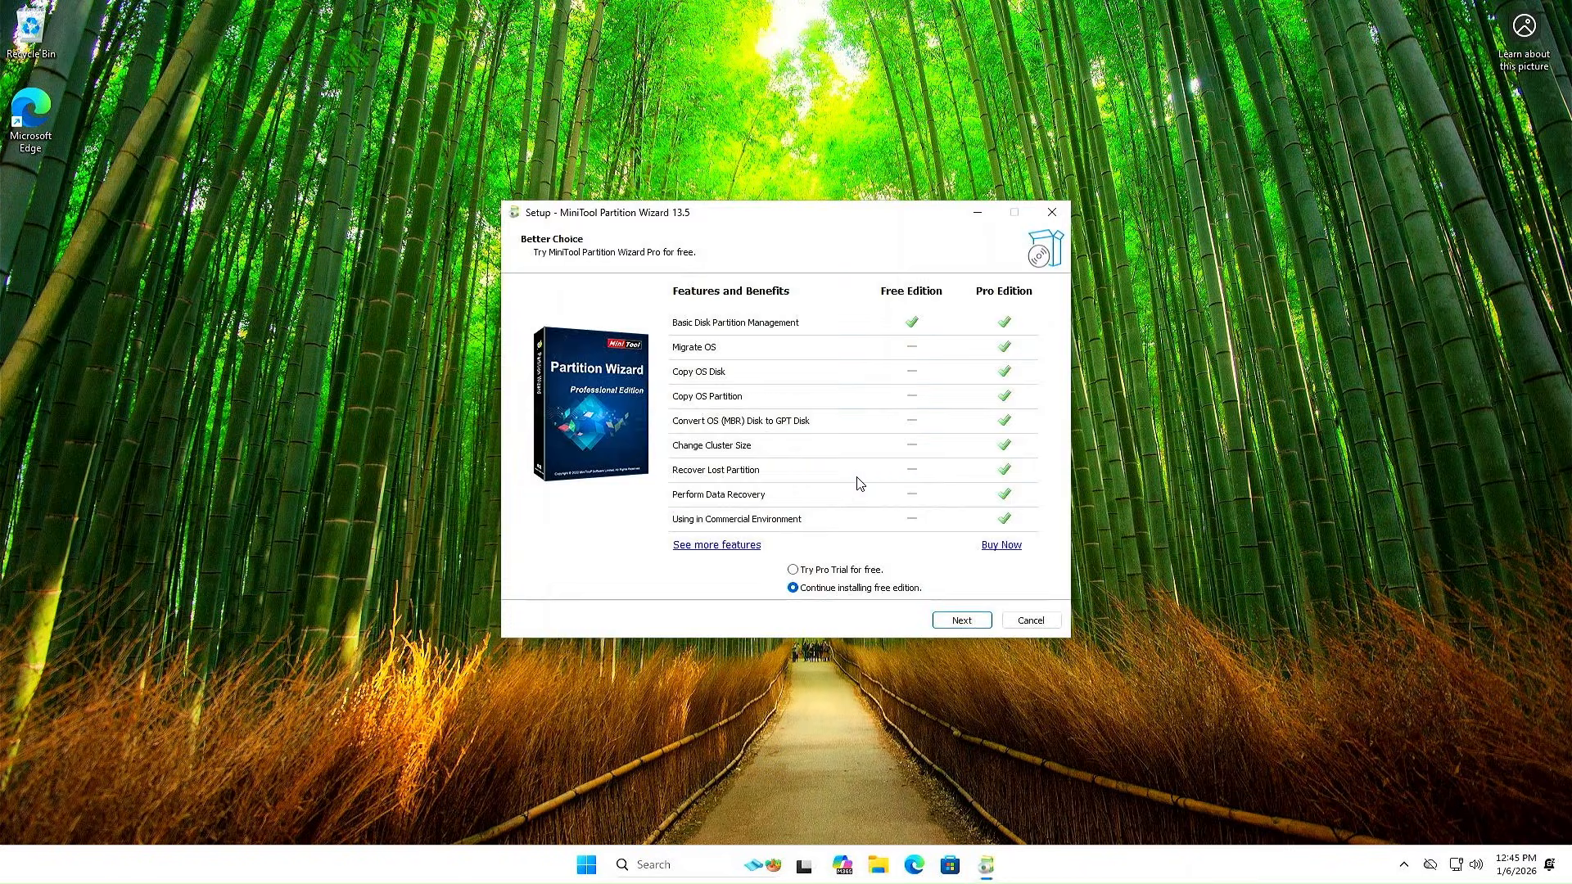
left_click(961, 621)
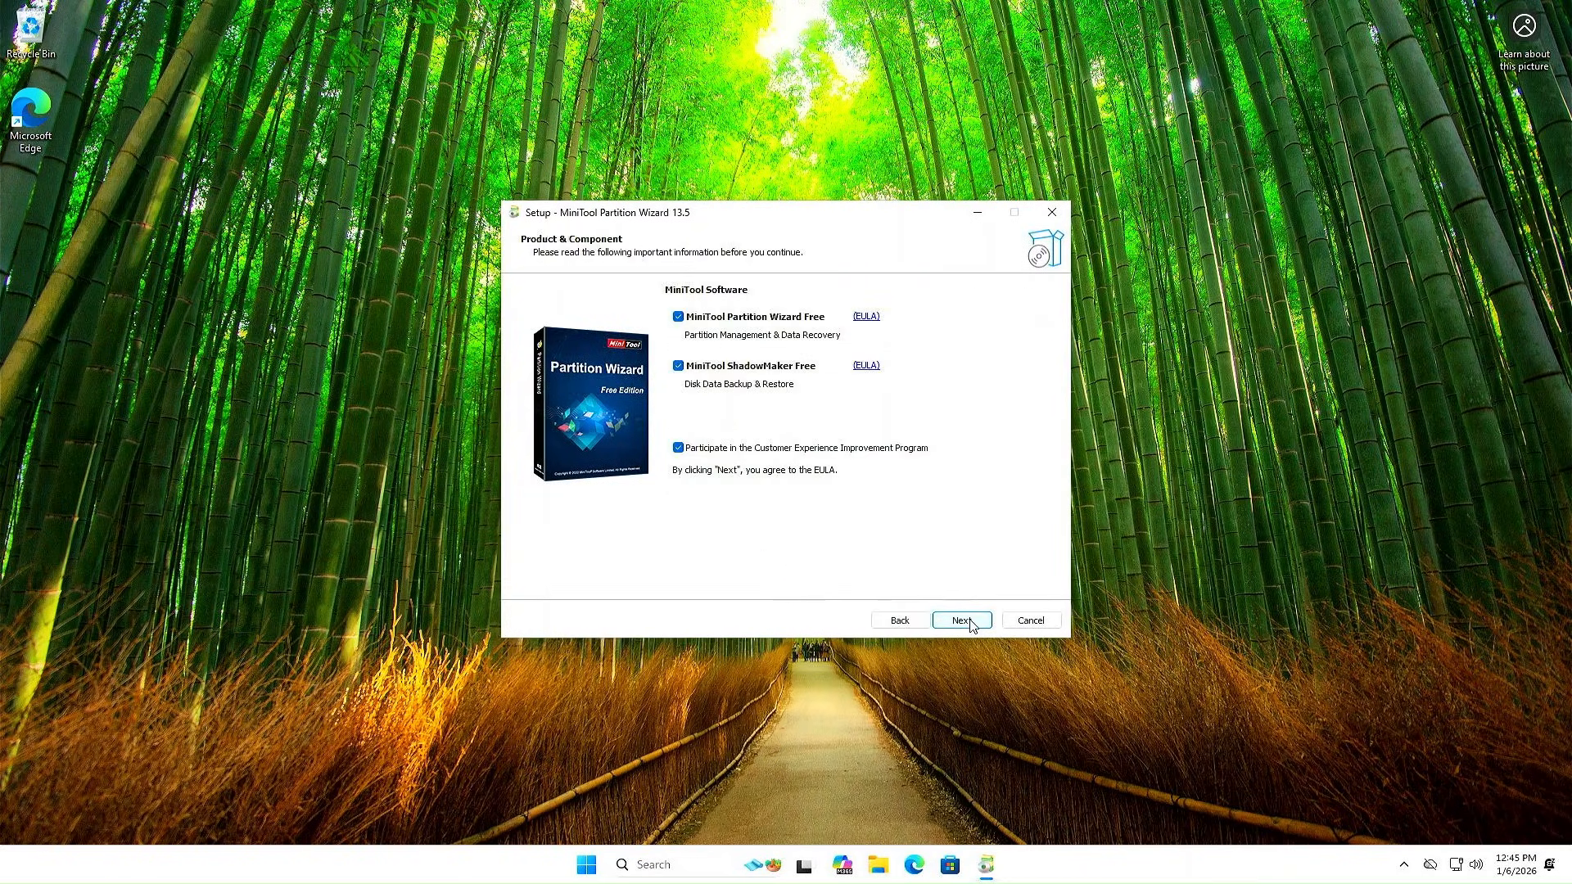
left_click(690, 370)
left_click(974, 628)
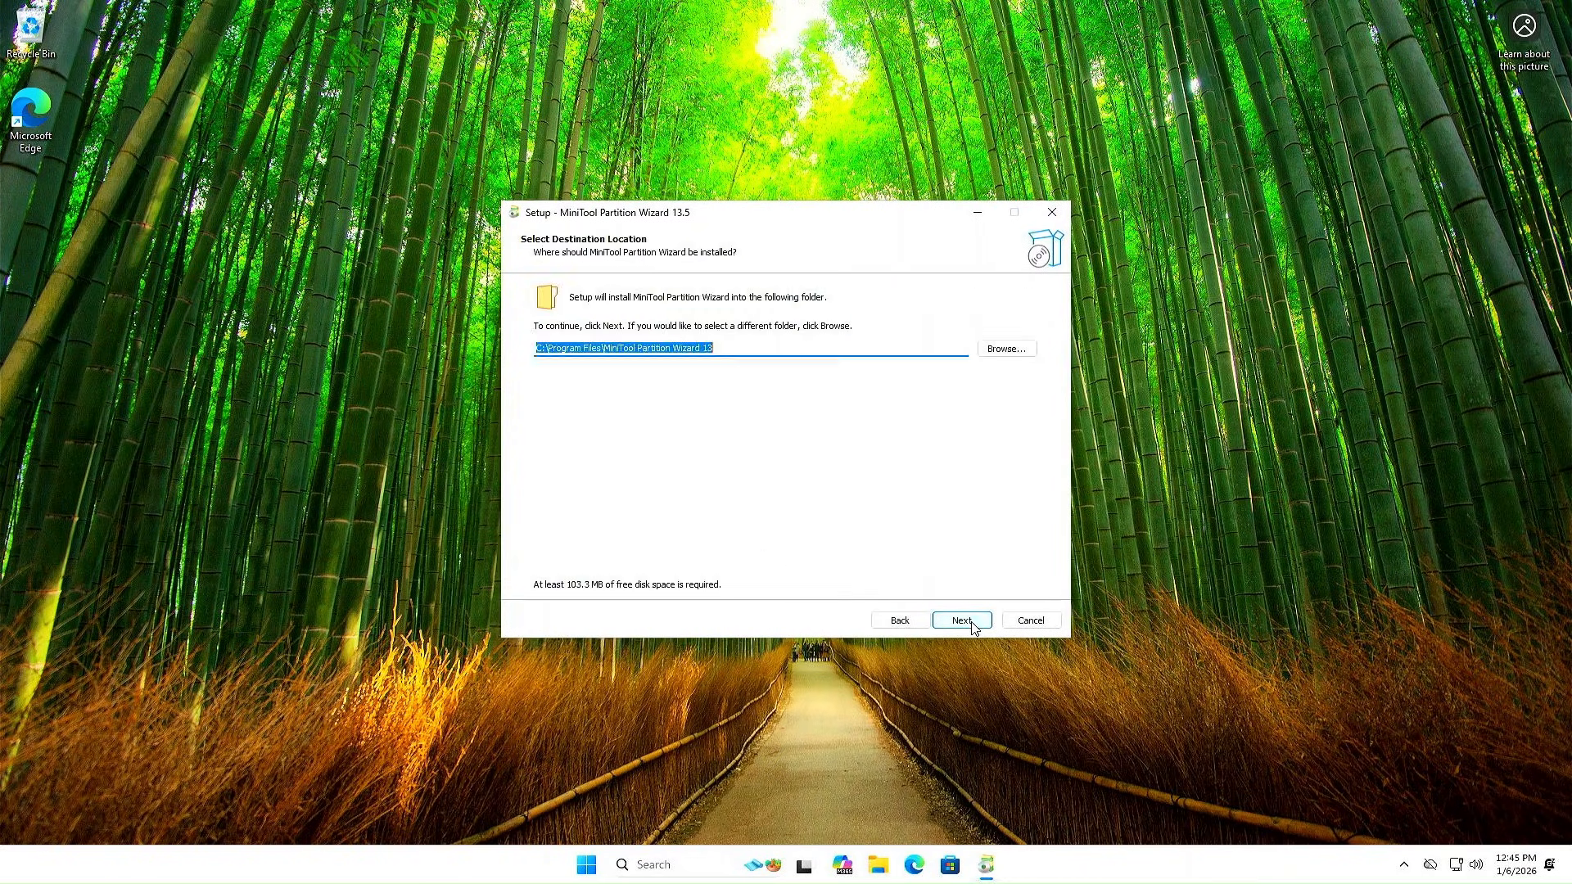
left_click(974, 627)
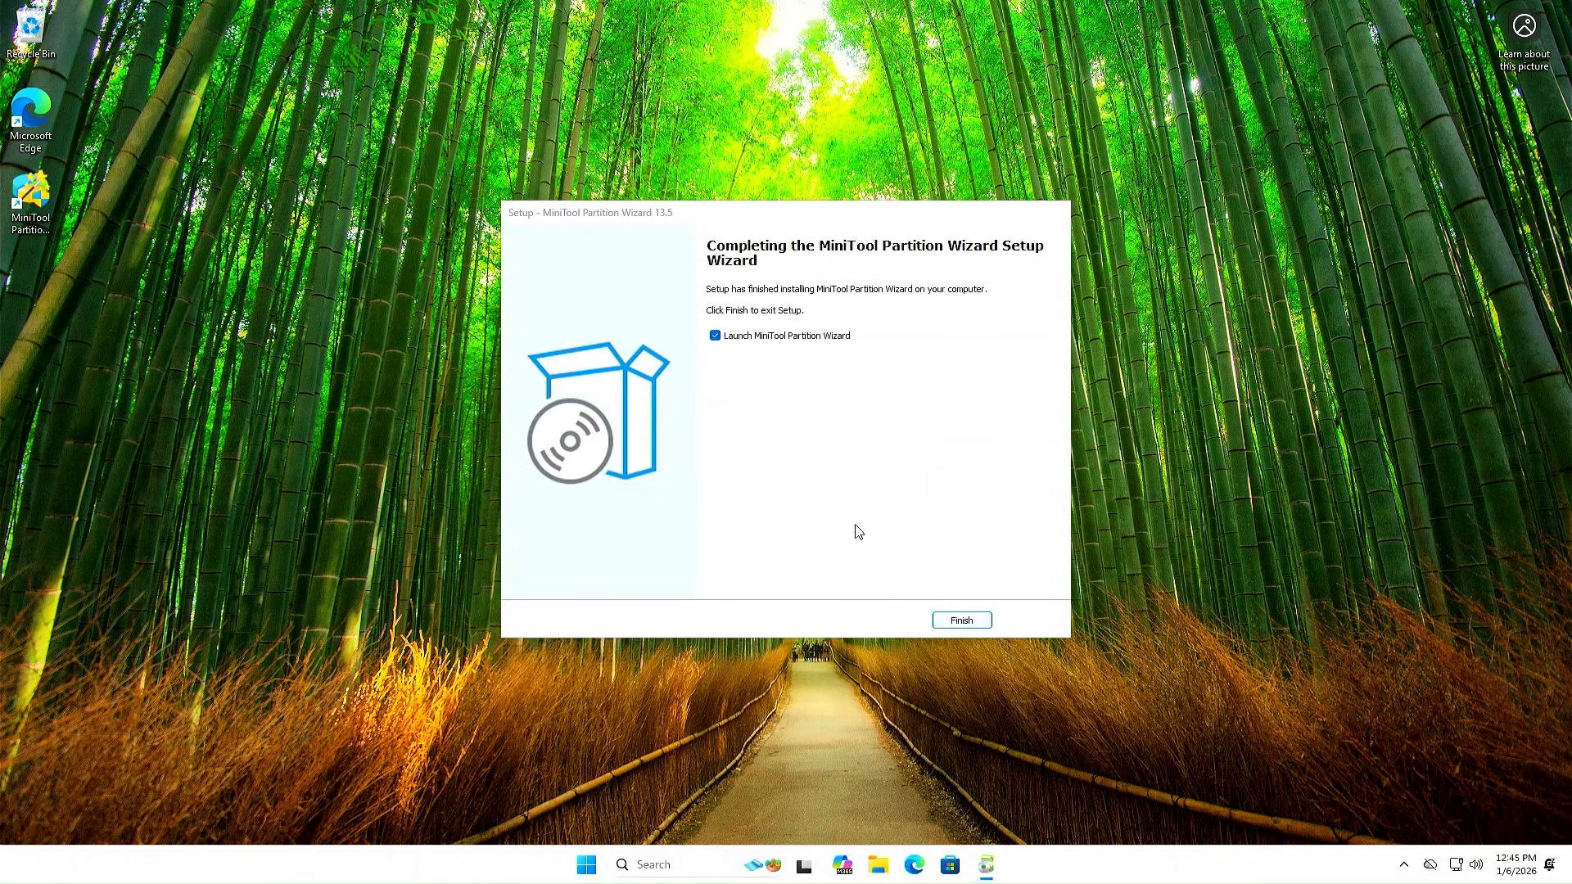
left_click(966, 624)
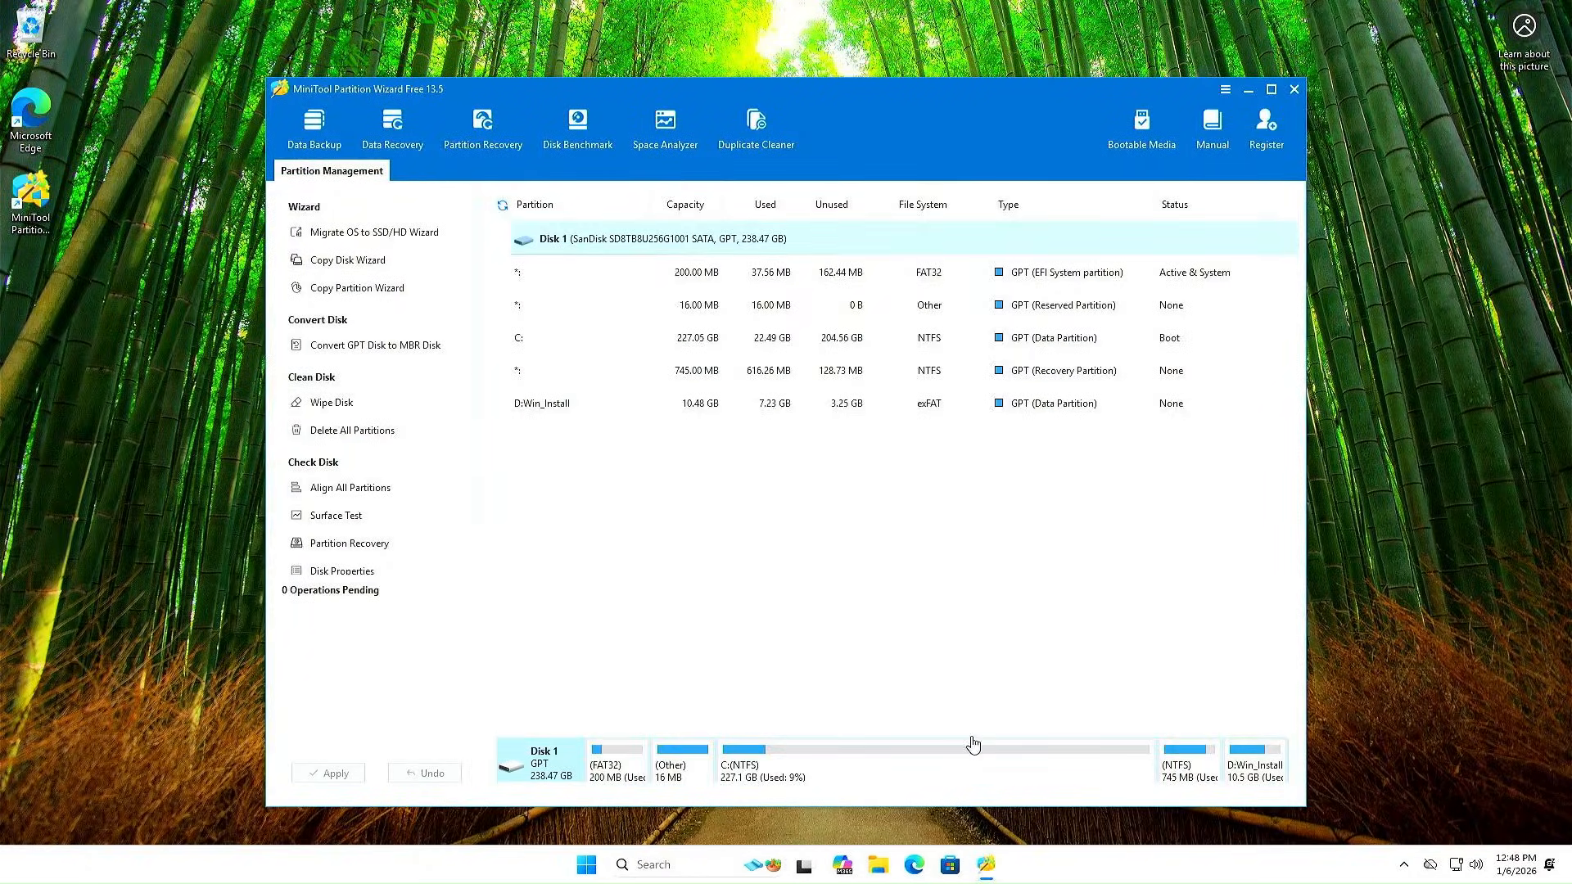
Enlarge the disk map and queue deletion of the D:Win_Install partition
left_click_drag(966, 729, 922, 465)
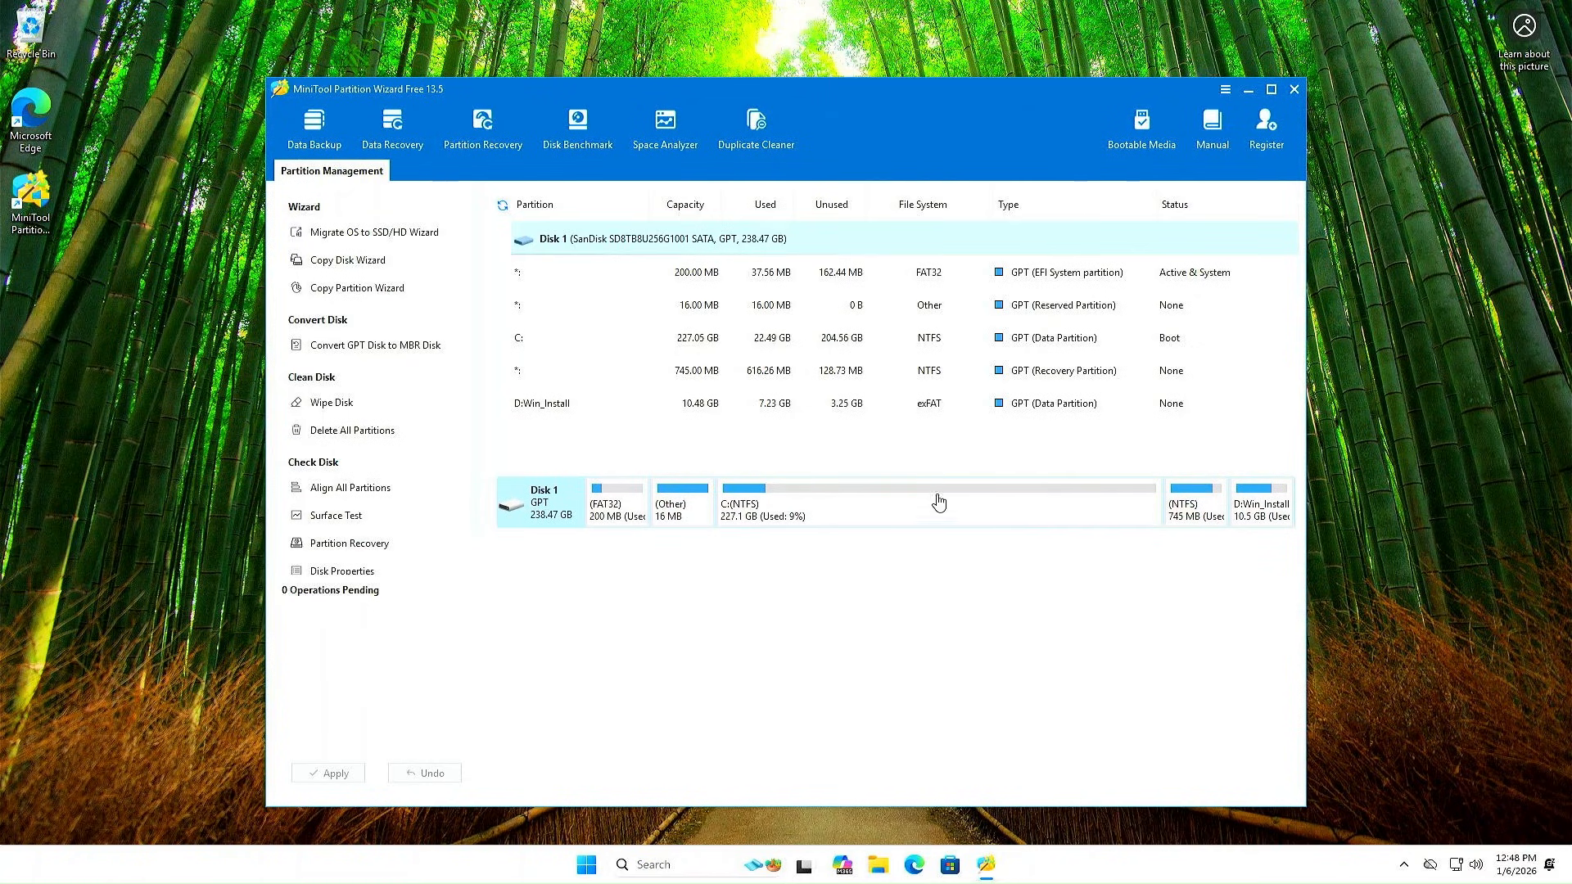
left_click(1262, 516)
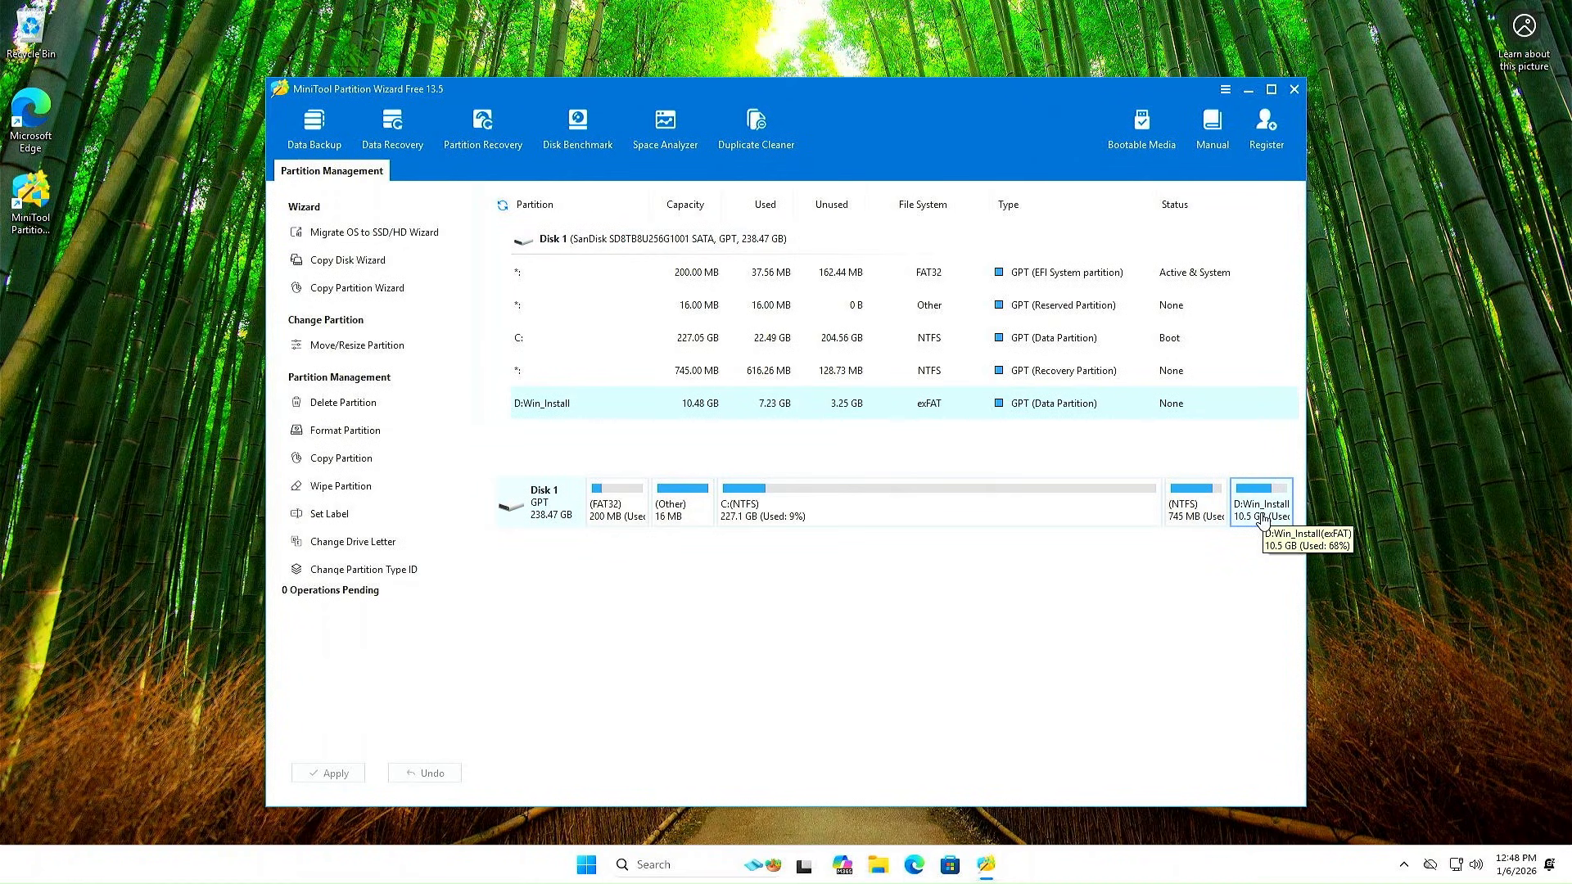
right_click(1262, 521)
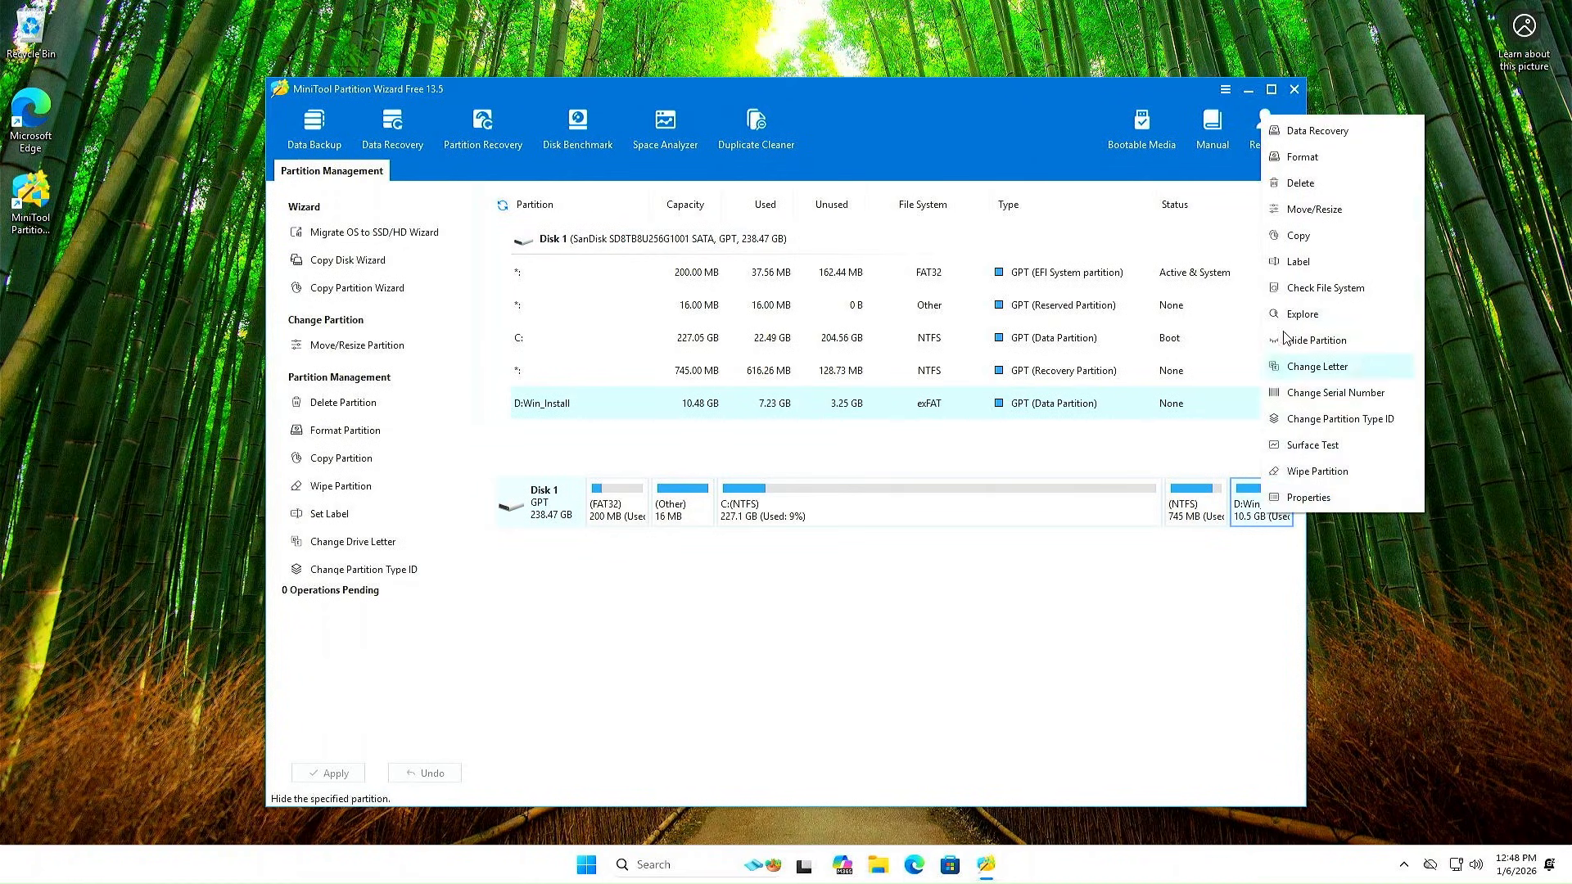
left_click(1311, 183)
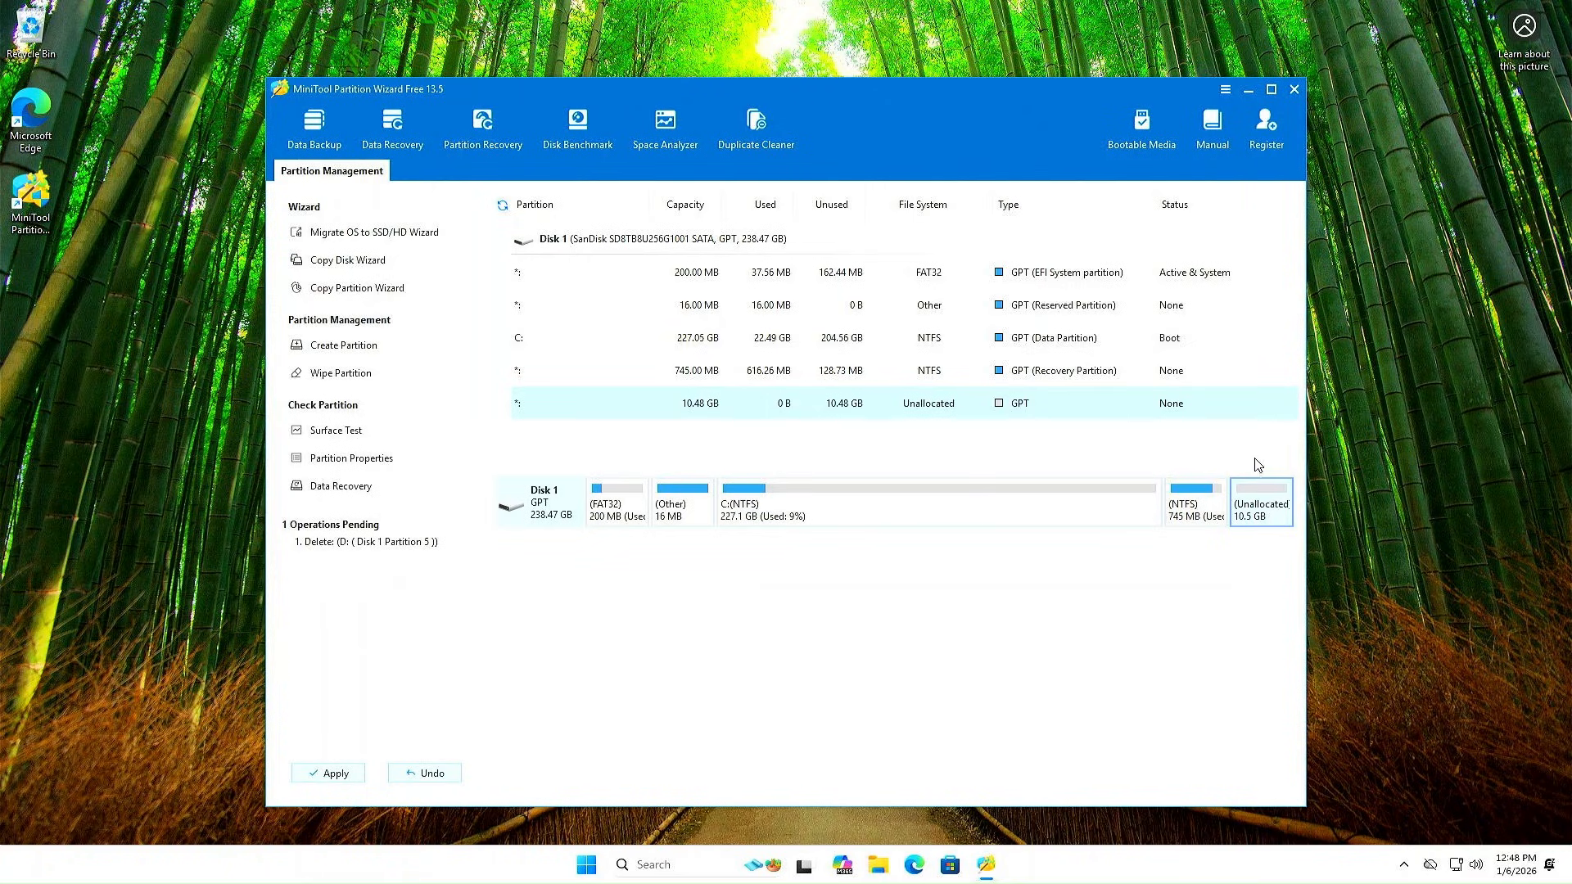
Move the 745 MB recovery partition to the end of the disk, leaving 10.48 GB unallocated before it
right_click(1195, 517)
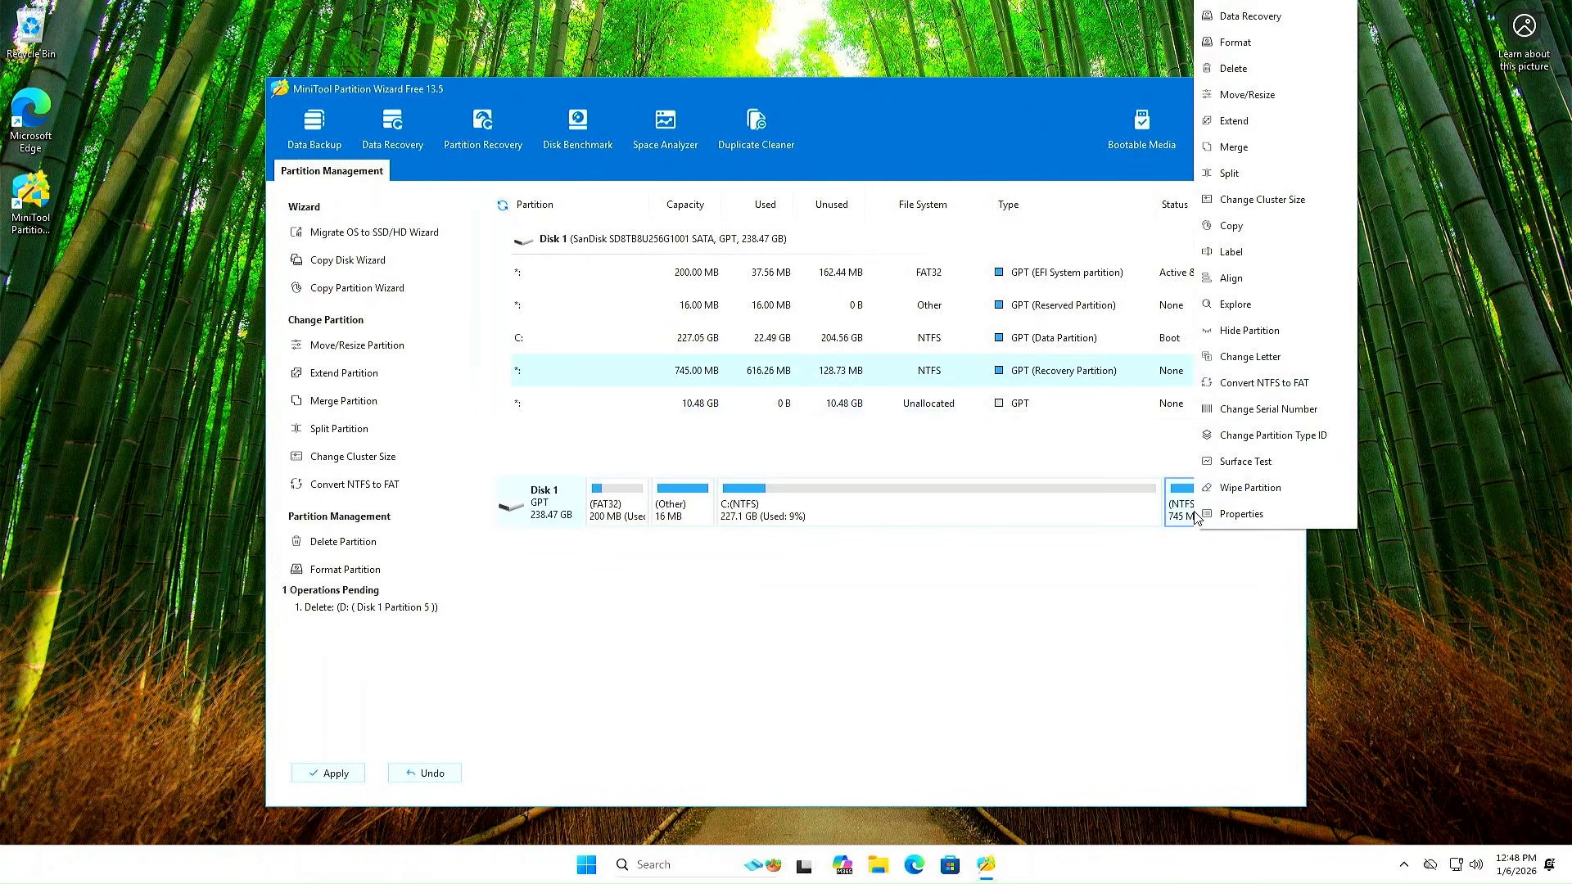
left_click(1229, 95)
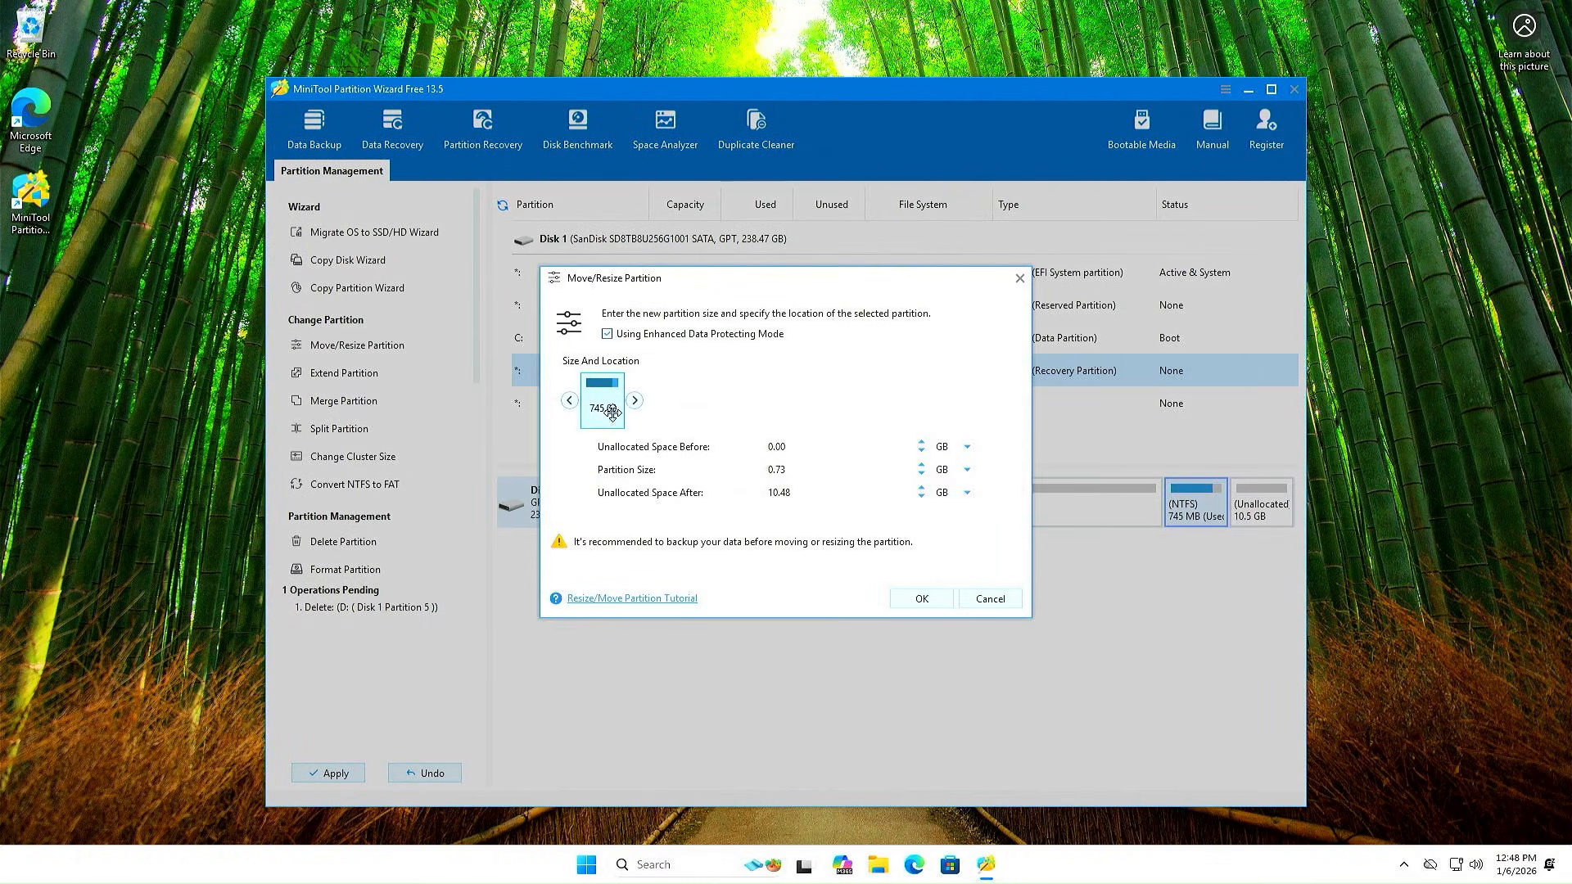
left_click_drag(601, 393, 983, 409)
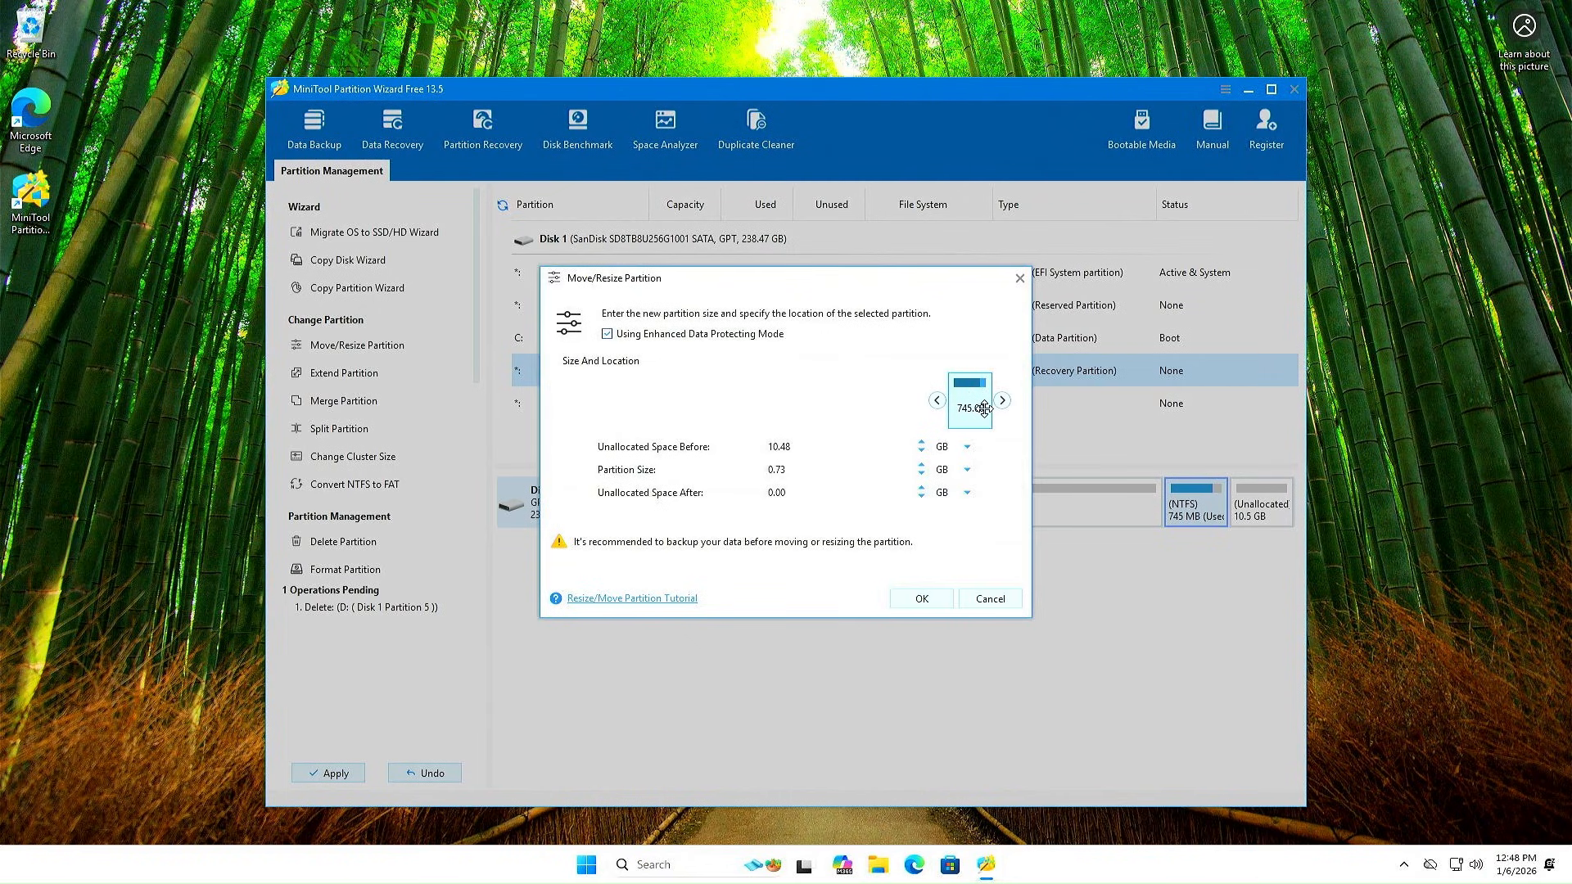
Confirm the recovery move, apply both pending operations, then quit Partition Wizard
left_click(922, 600)
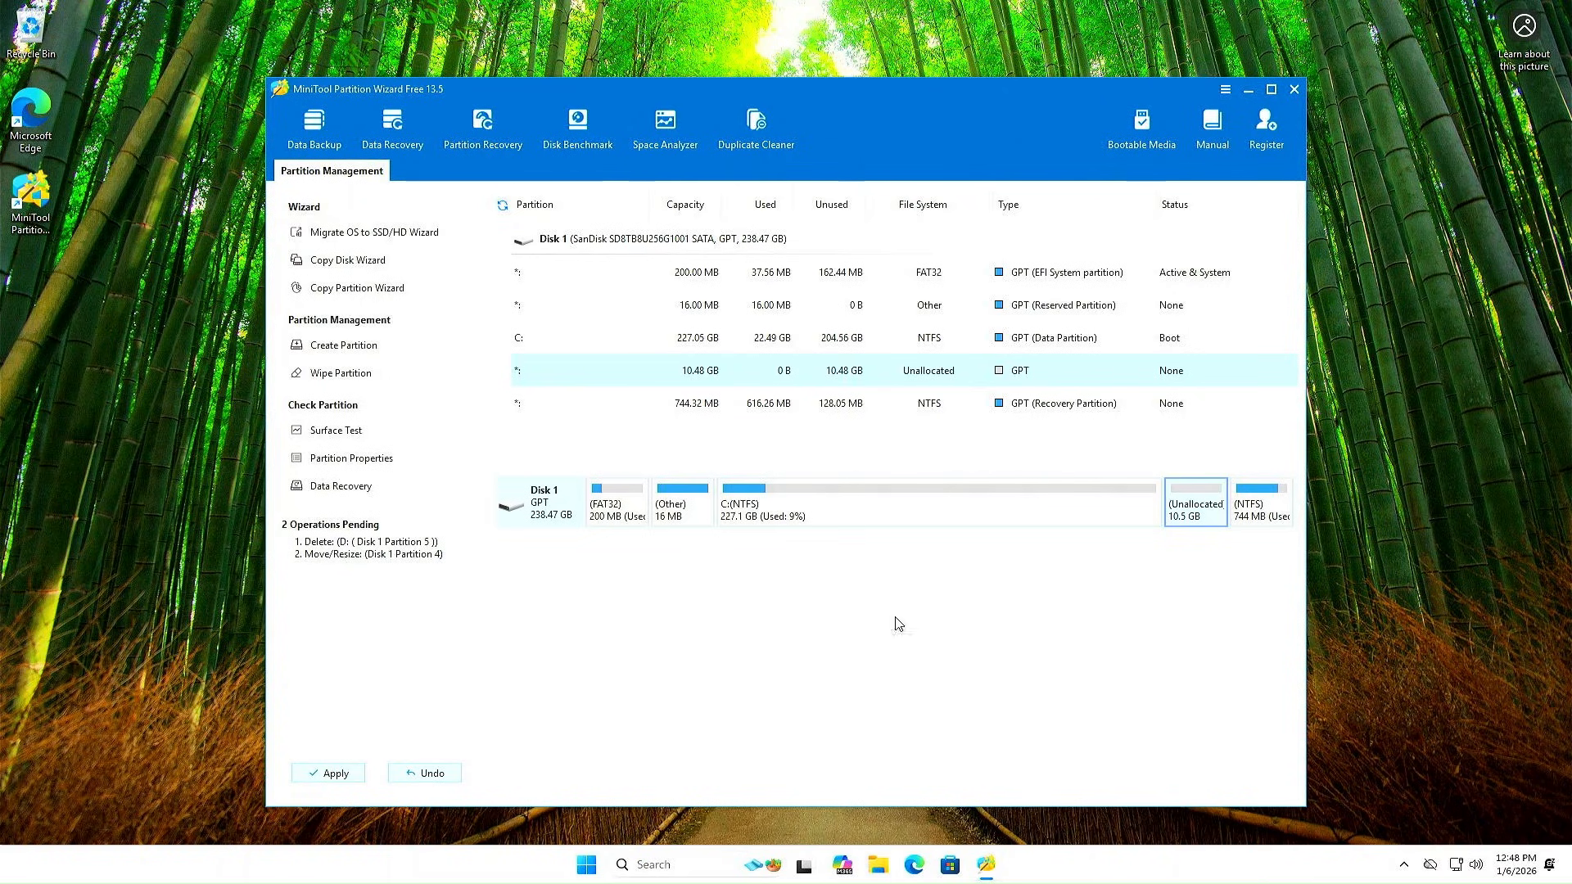
left_click(337, 774)
left_click(749, 483)
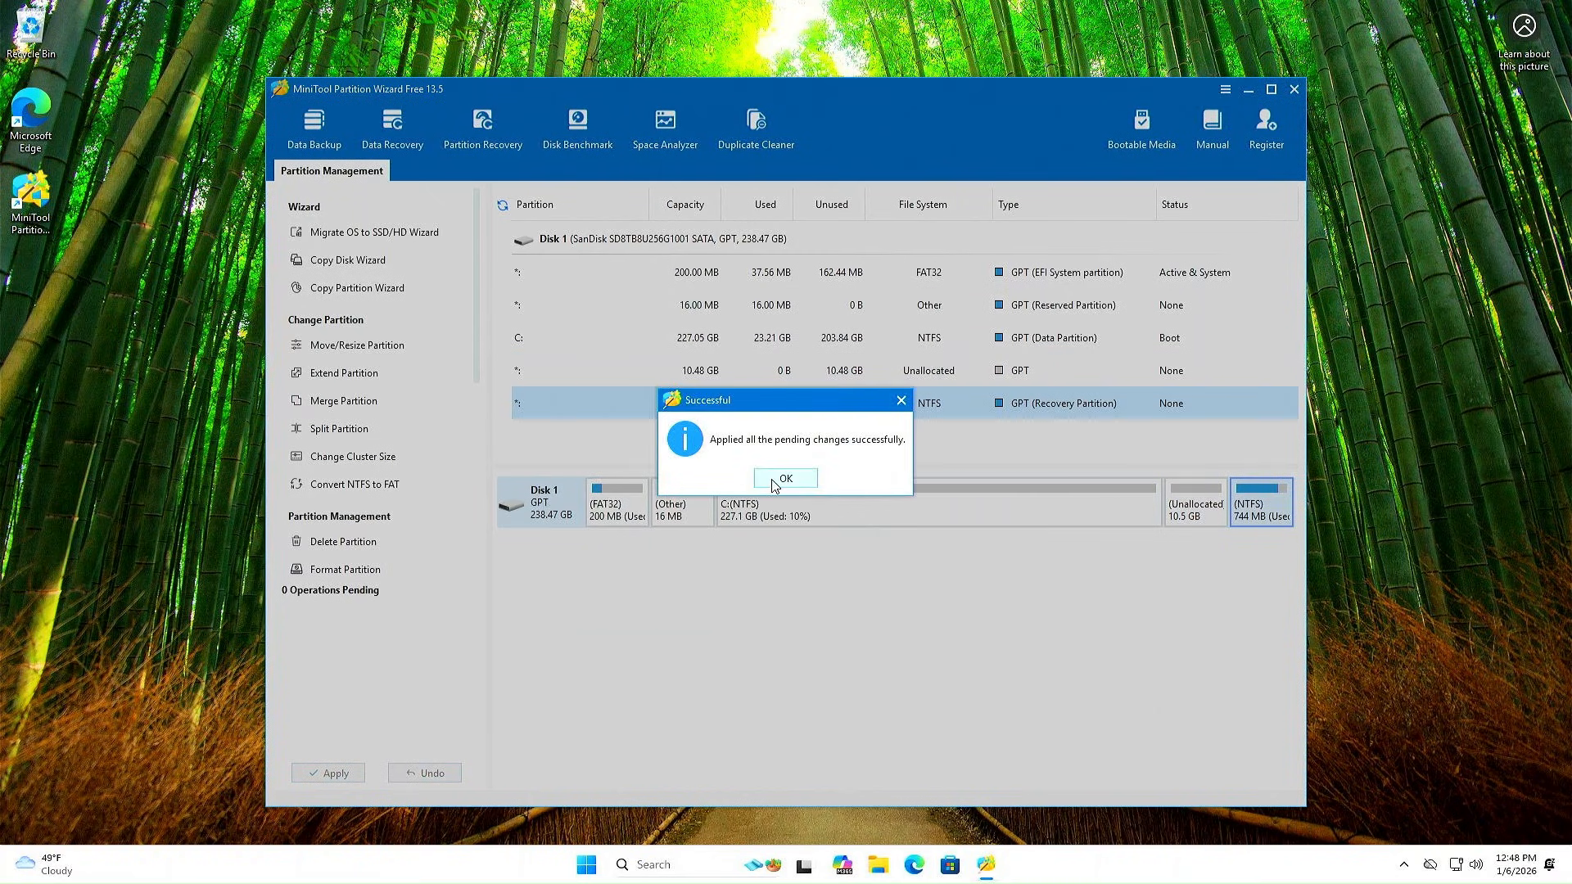
left_click(774, 483)
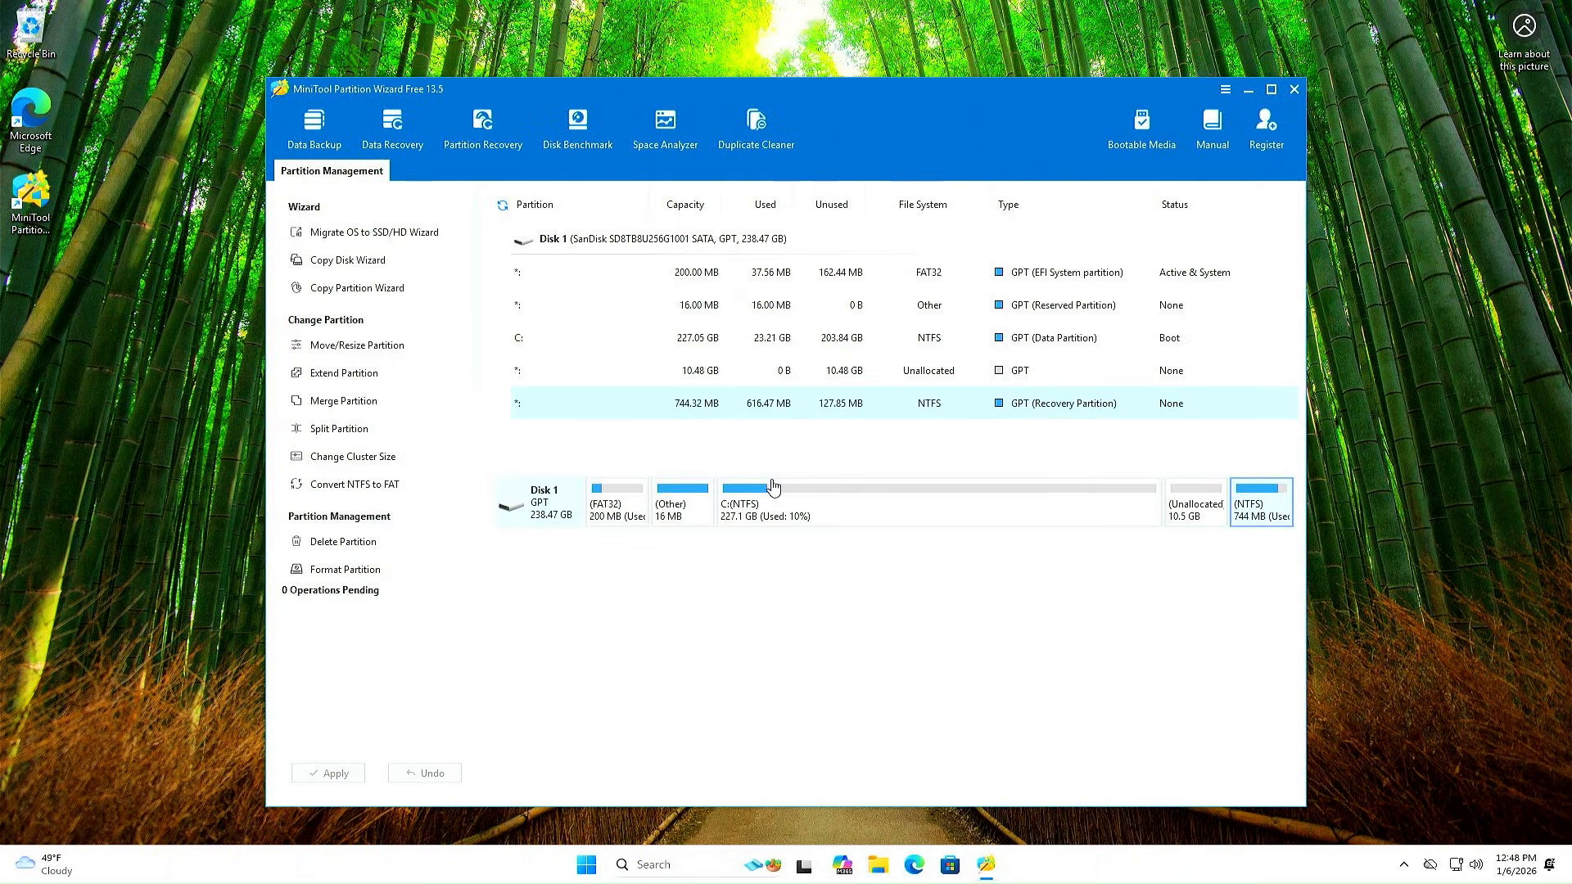
left_click(1292, 91)
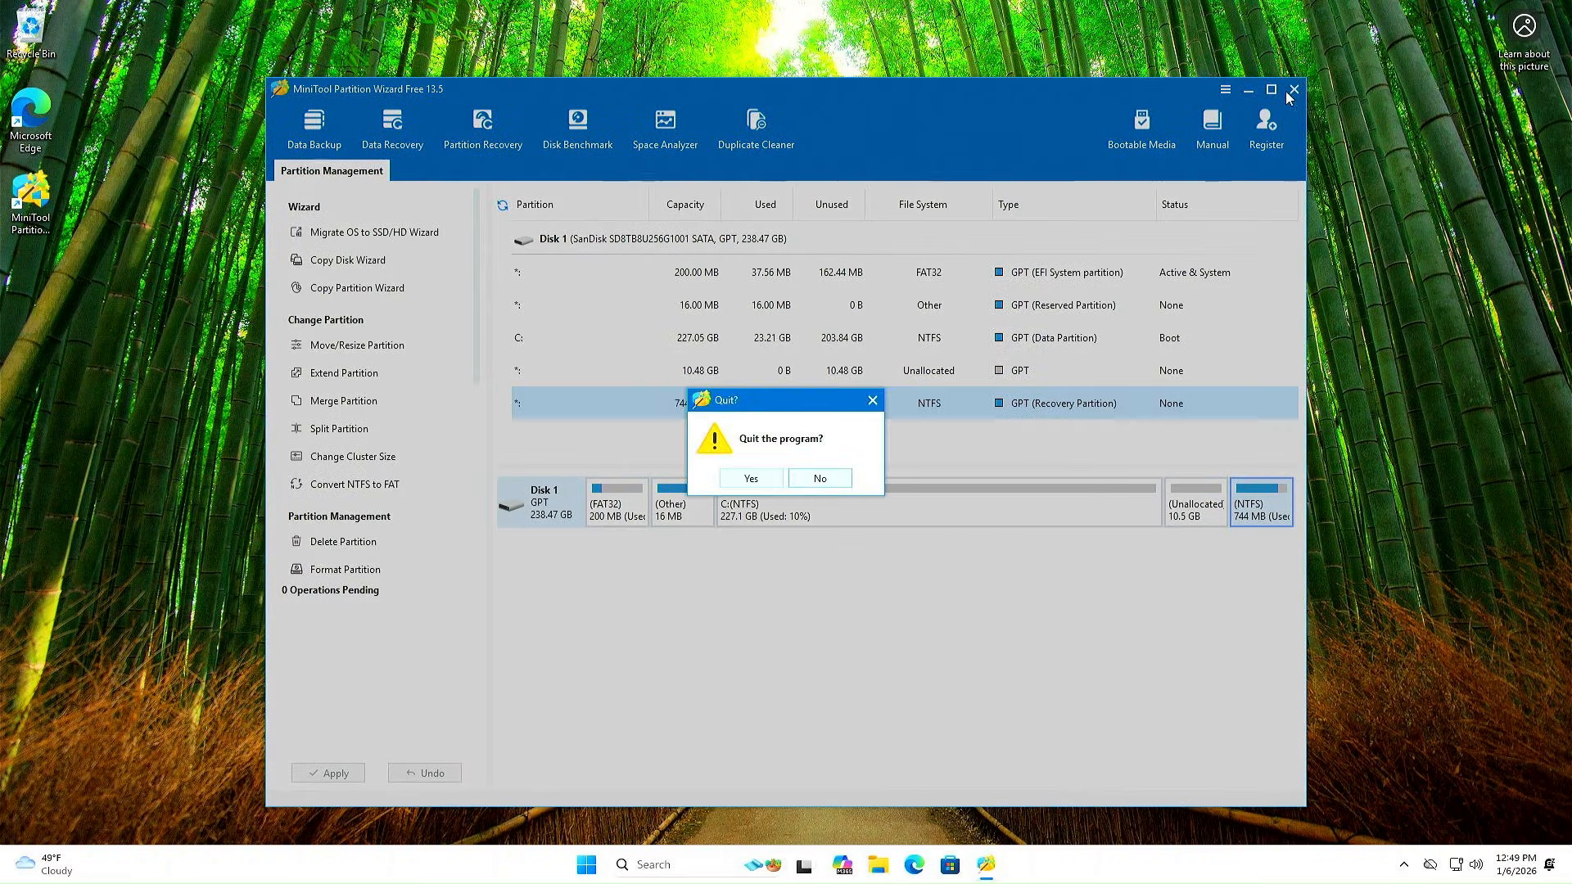
left_click(751, 477)
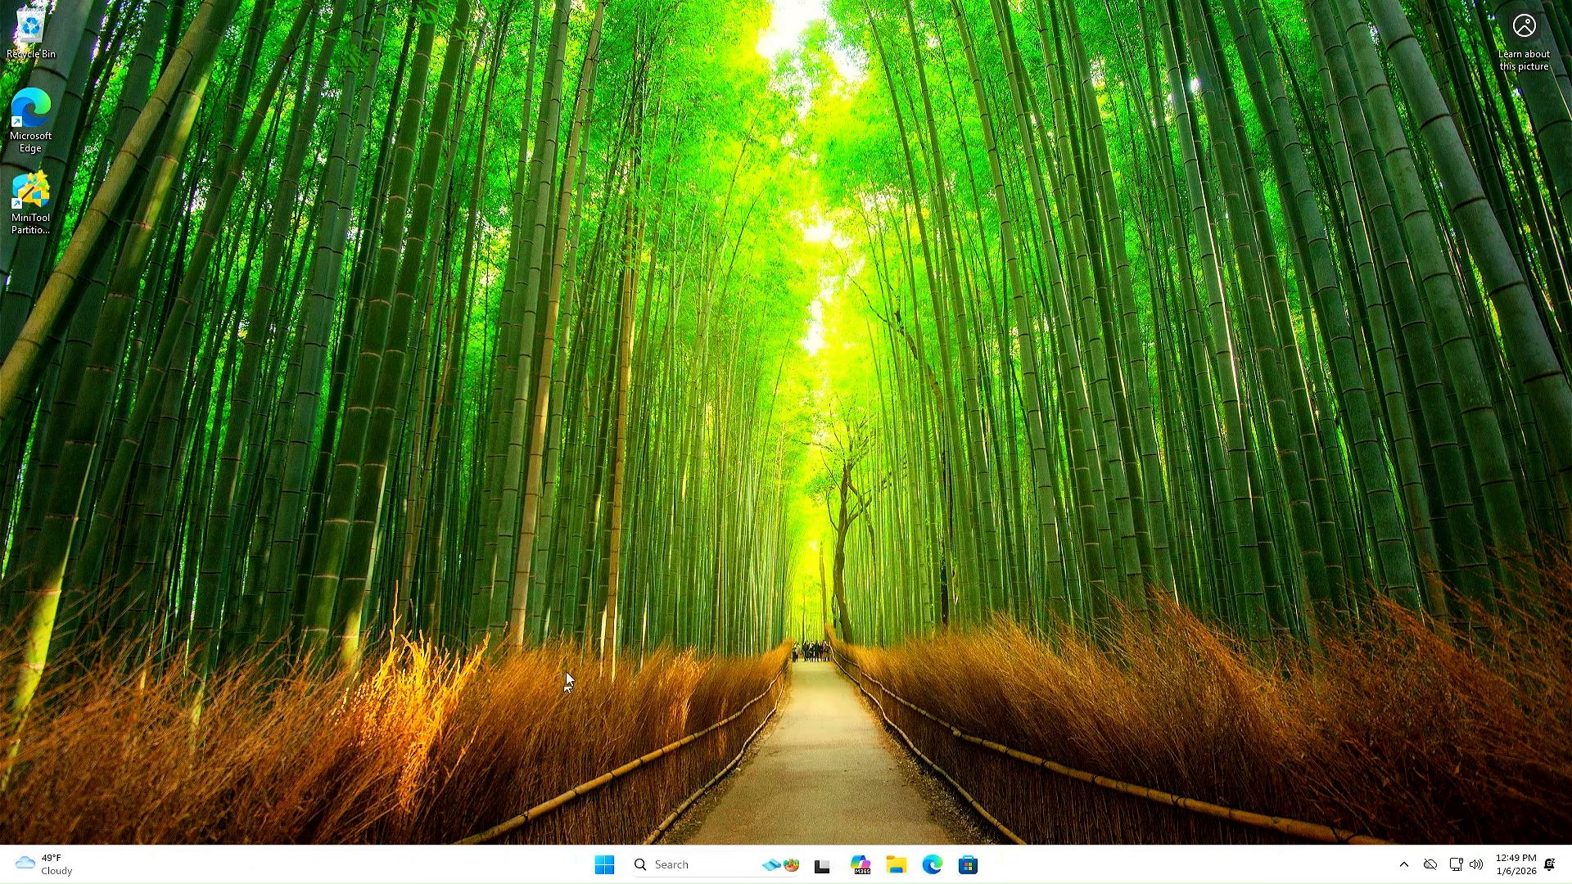
Open Disk Management from the Win+X menu and centre its window
right_click(604, 874)
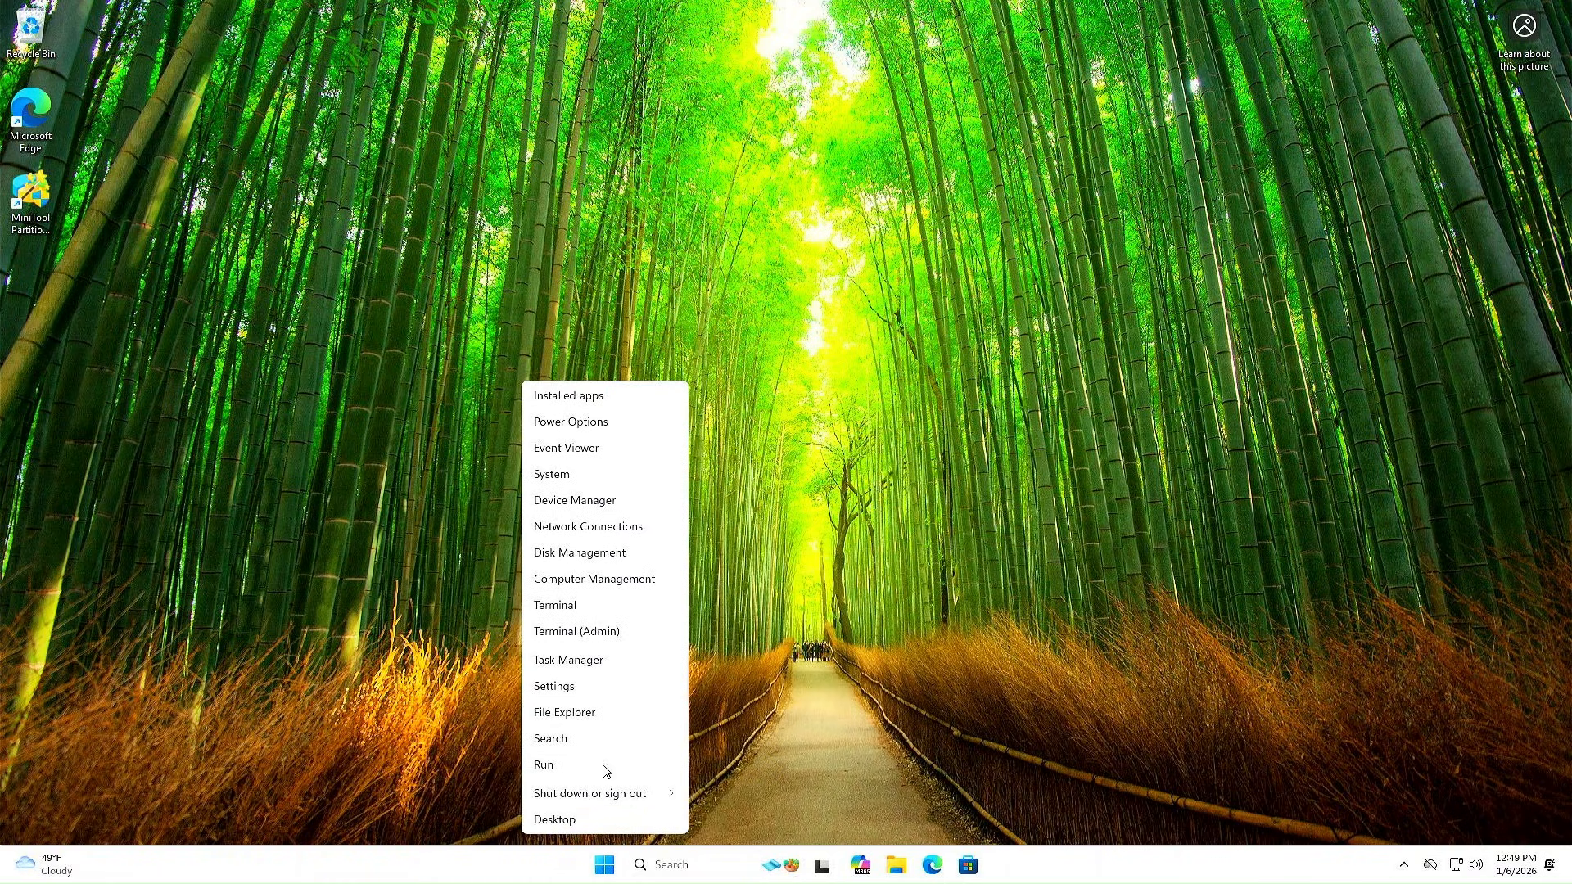
left_click(579, 554)
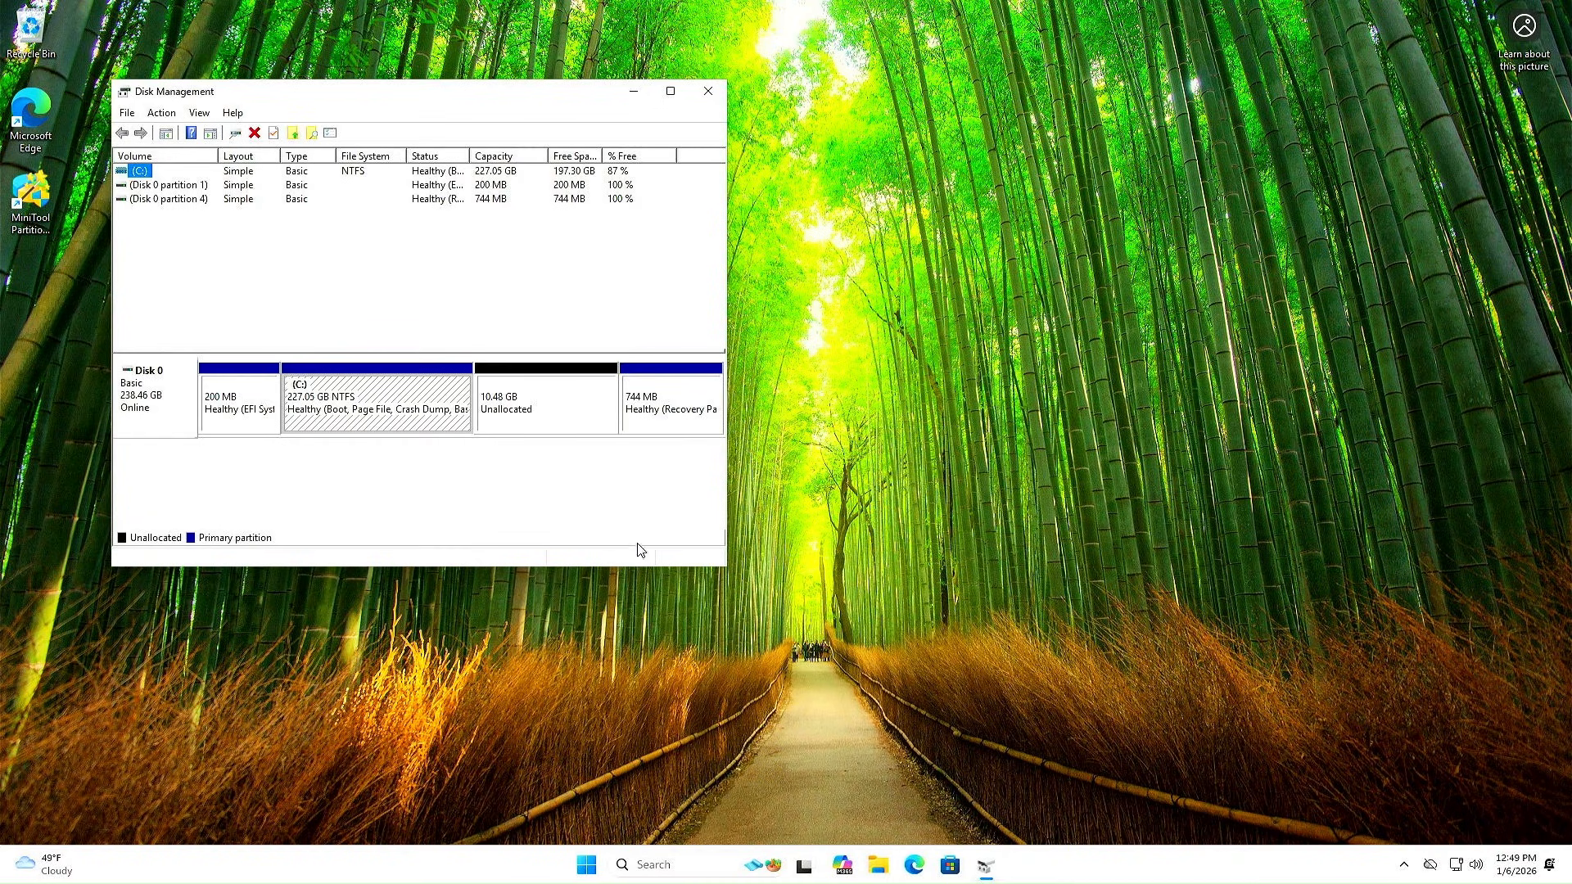
left_click_drag(383, 98, 756, 191)
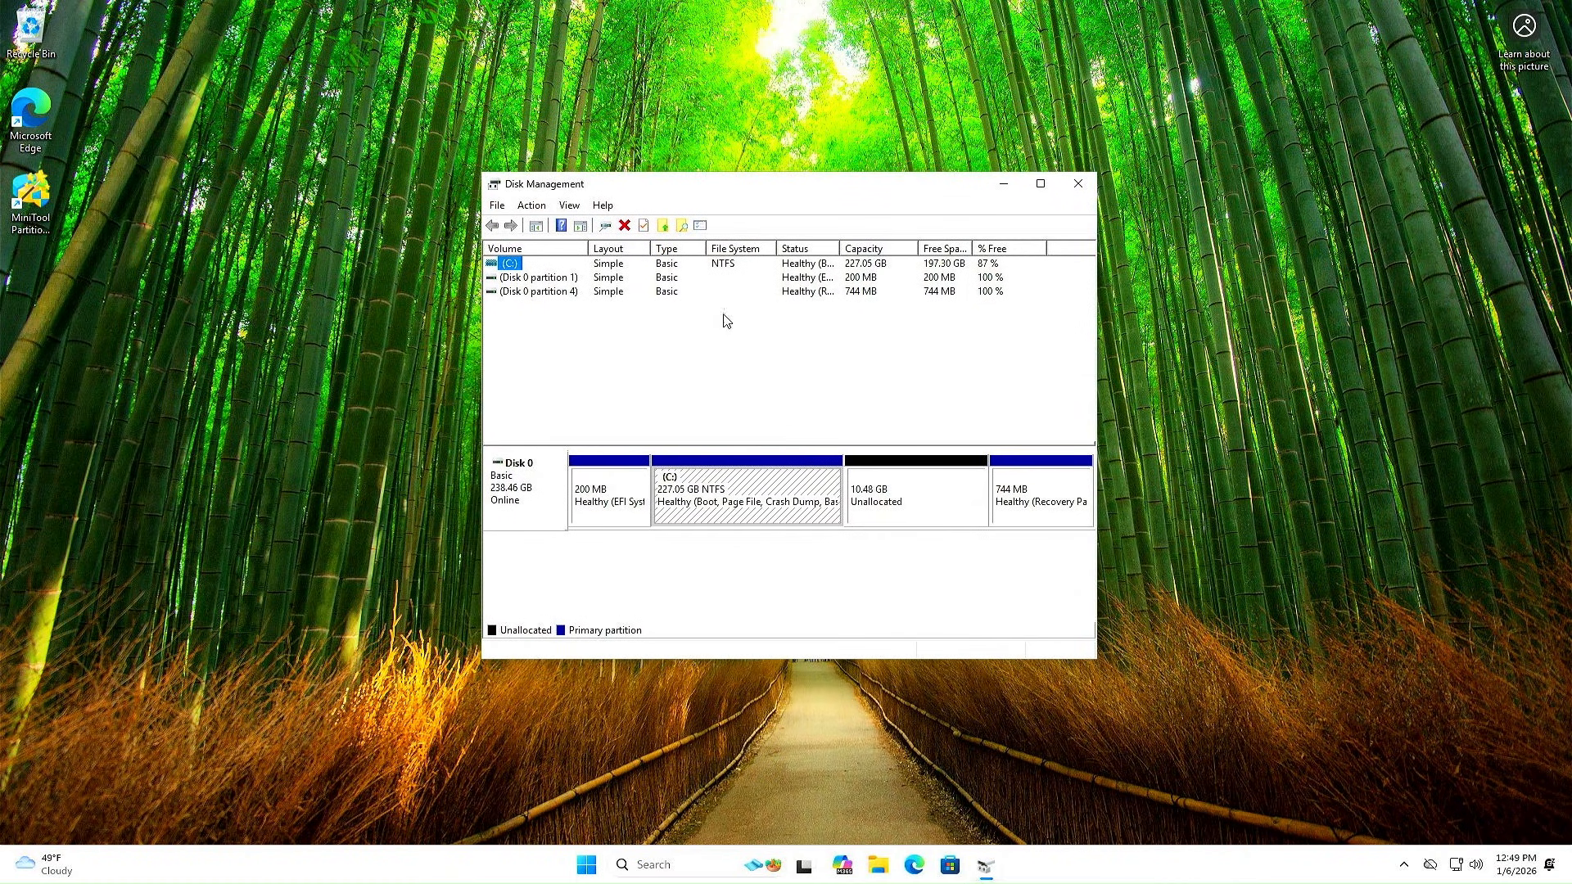
Extend C: by the full 10734 MB of unallocated space, then close Disk Management
right_click(745, 496)
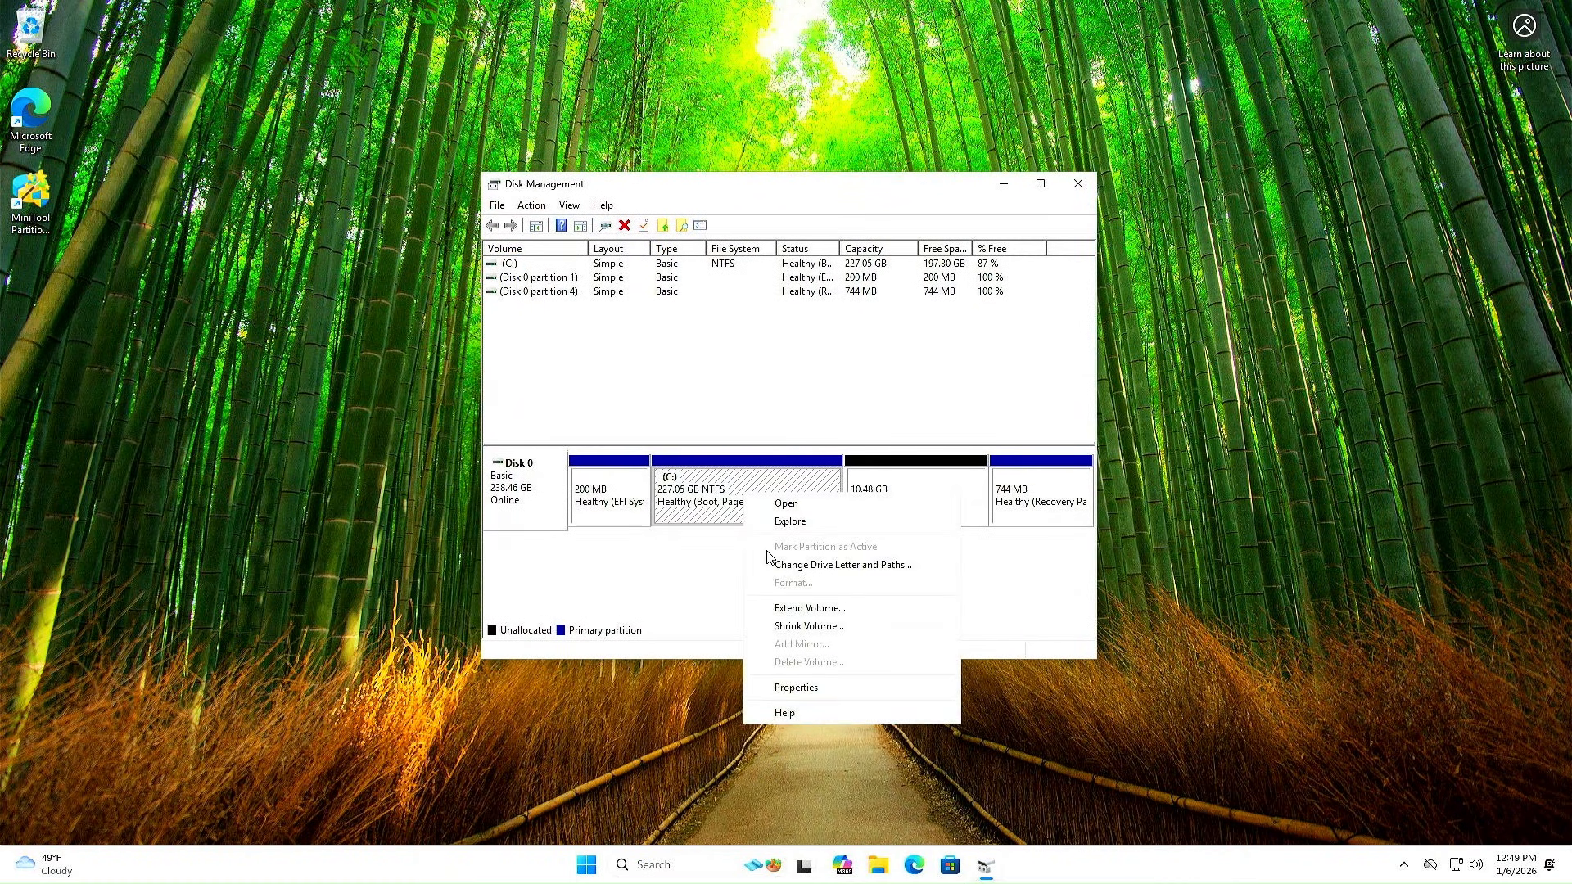
left_click(795, 610)
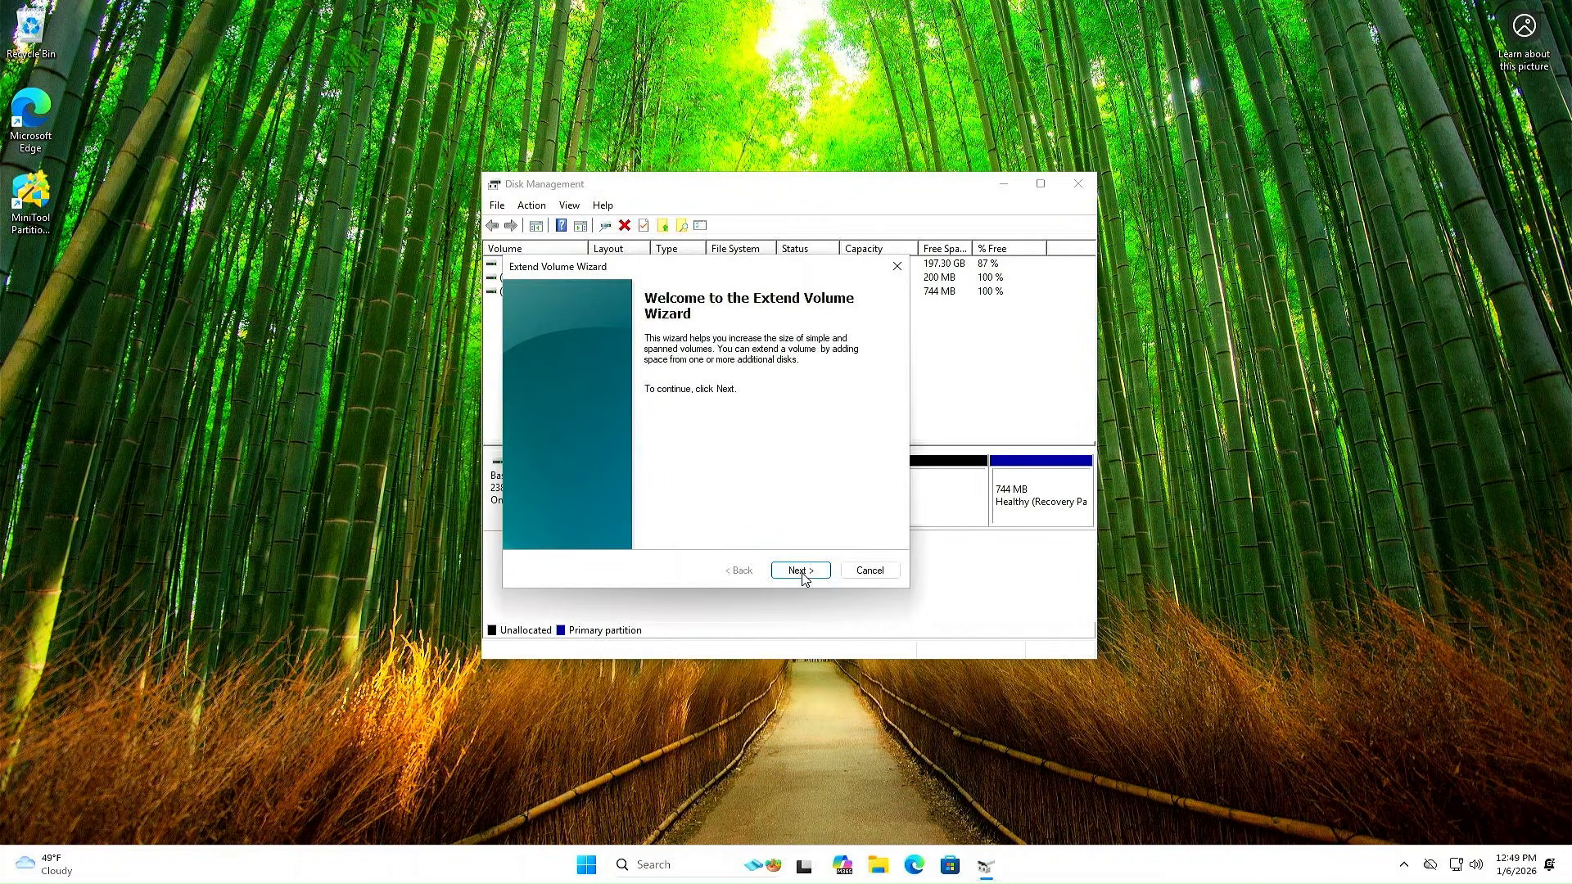
left_click(800, 570)
left_click(801, 570)
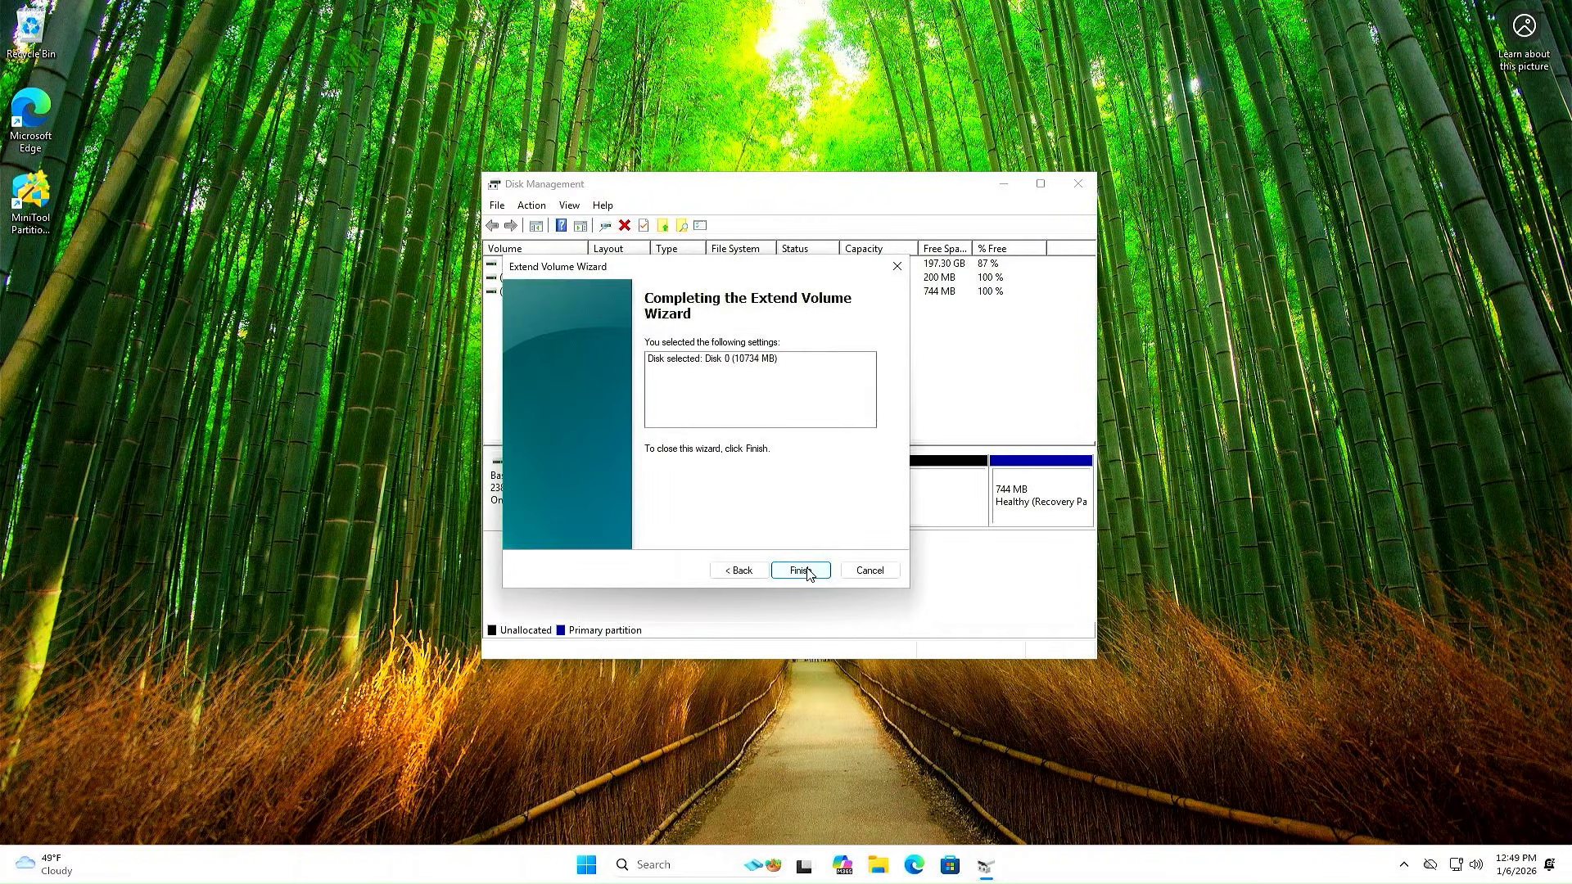
left_click(802, 571)
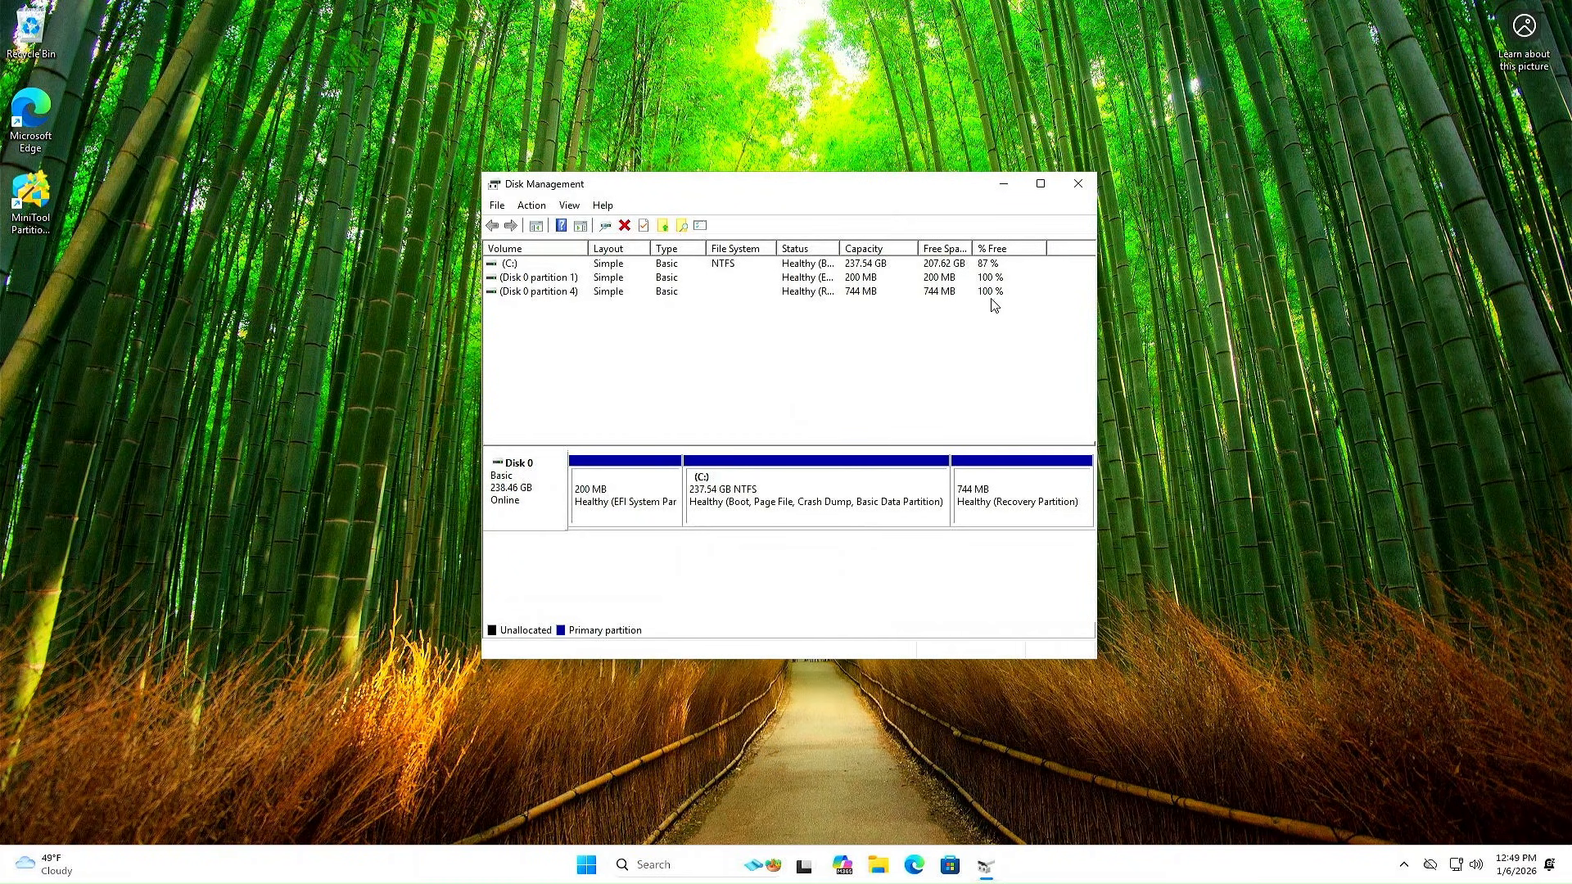
left_click(1079, 186)
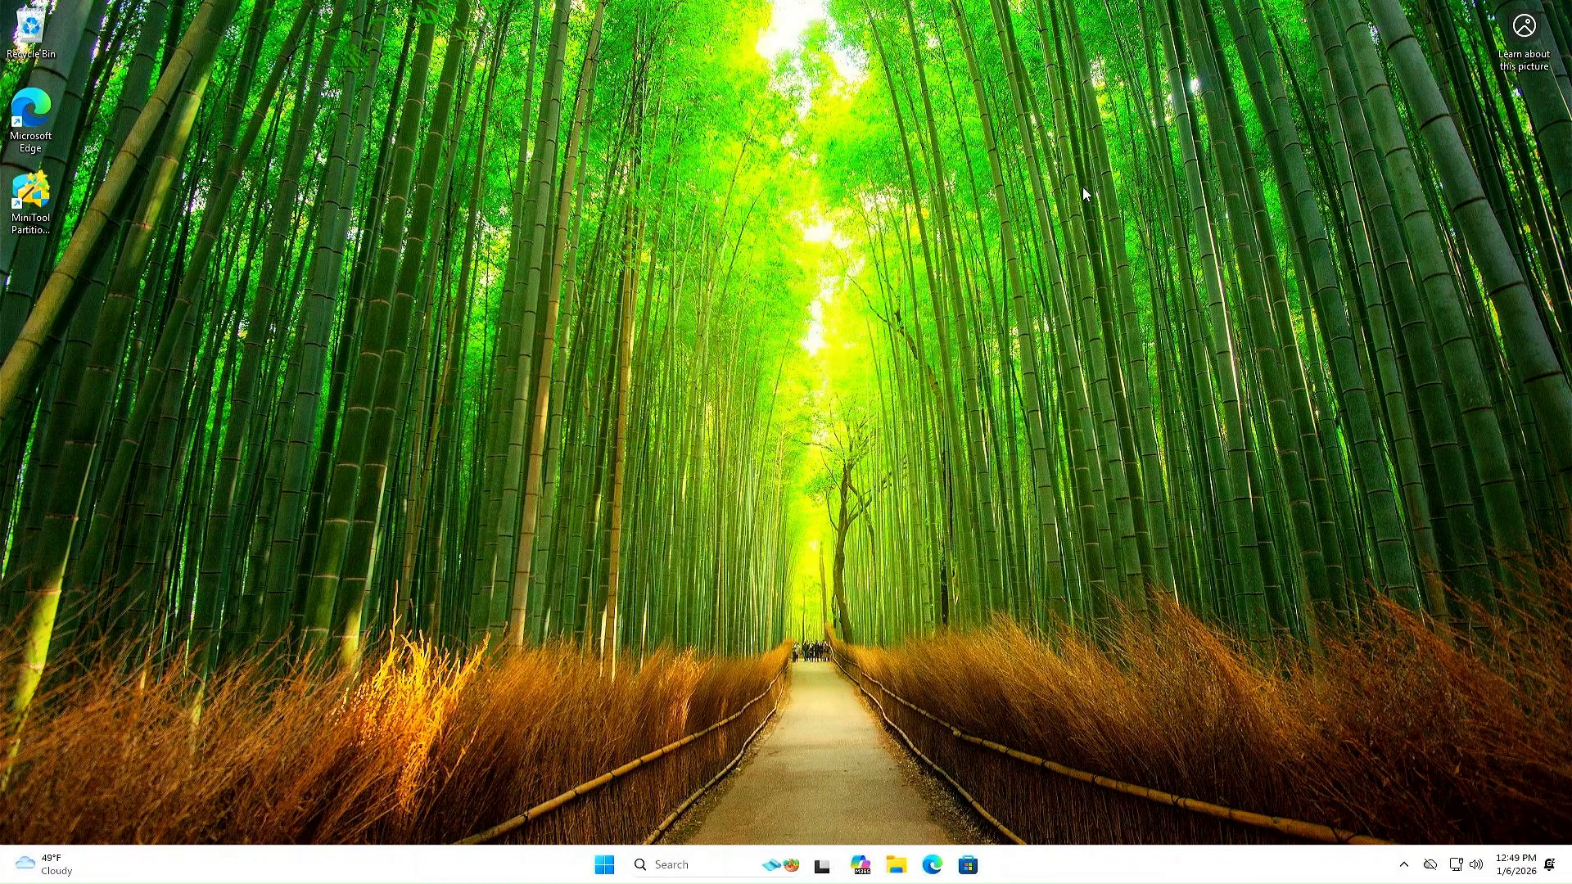
Verify Local Disk (C:) shows 207 GB free of 237 GB in This PC, then show Start's power options
left_click(896, 866)
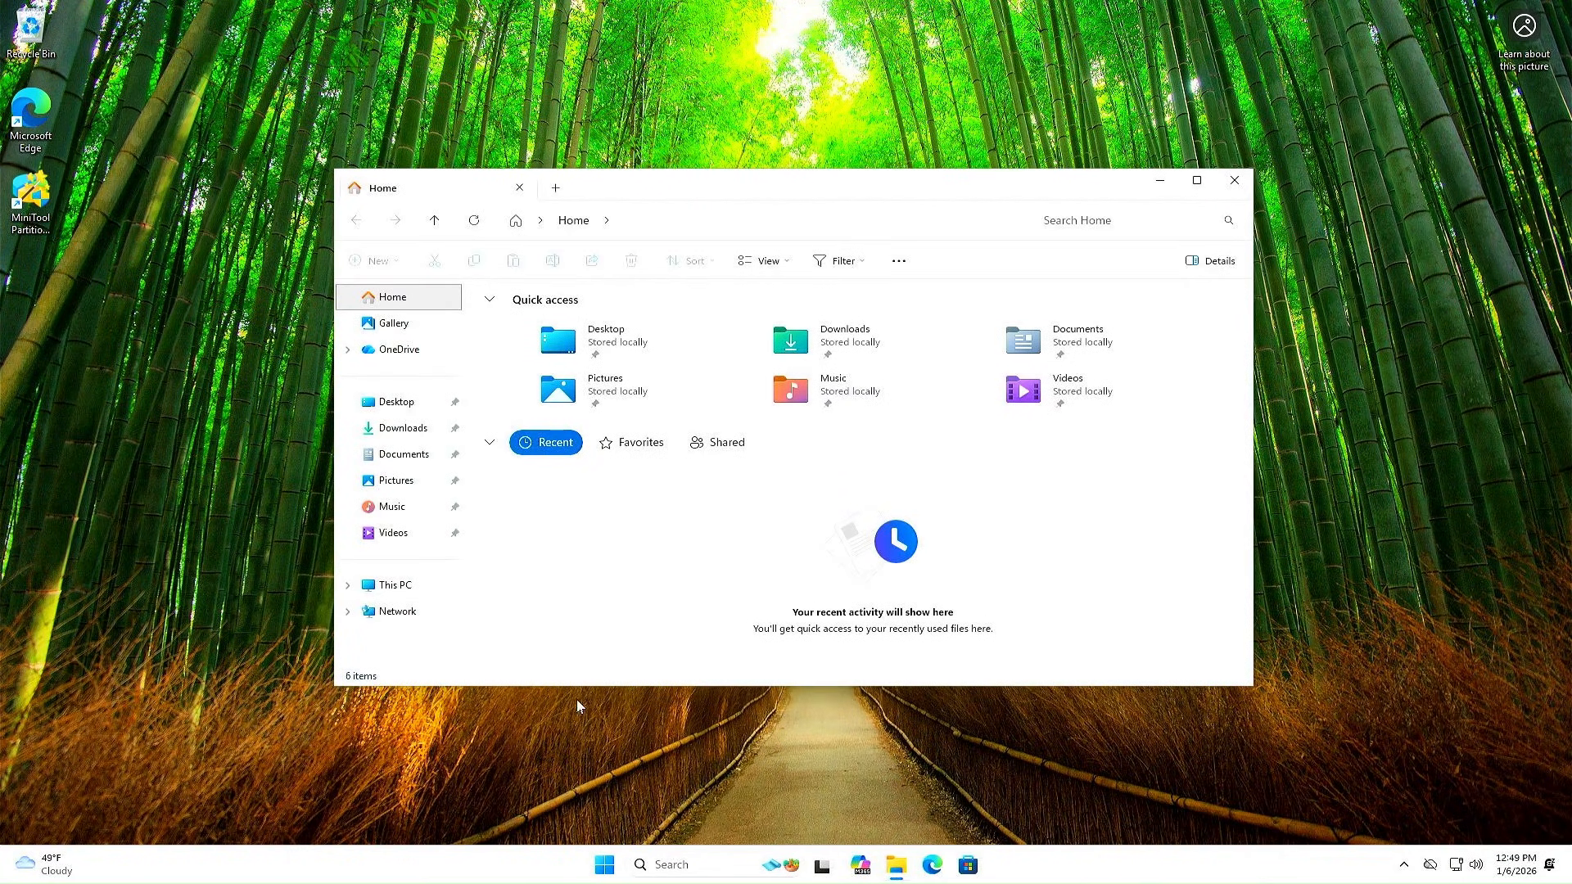
left_click(394, 586)
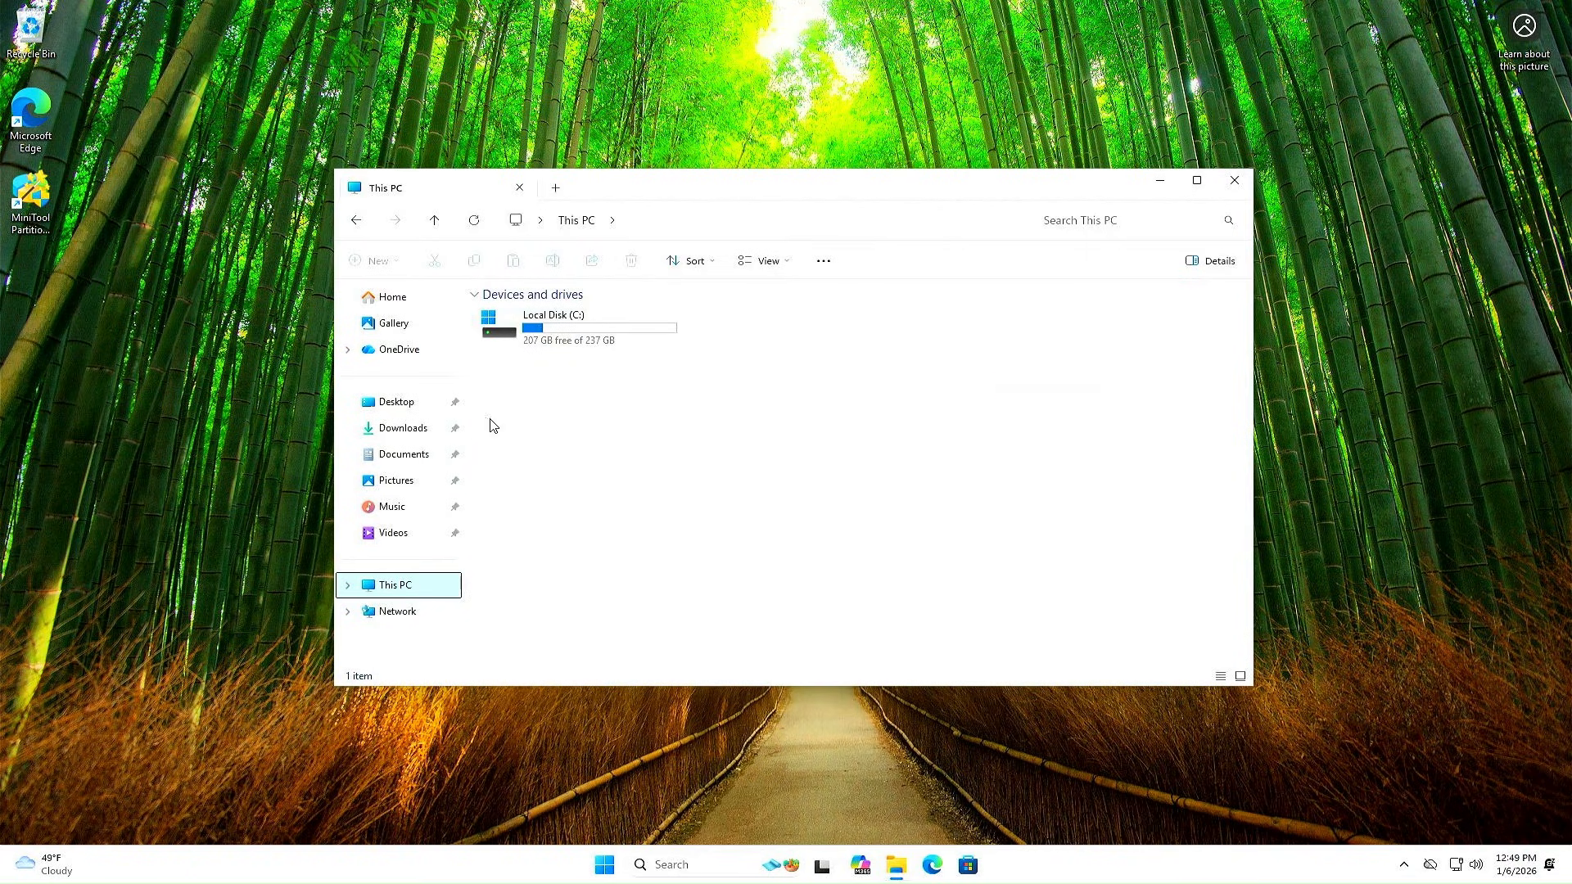
left_click(569, 351)
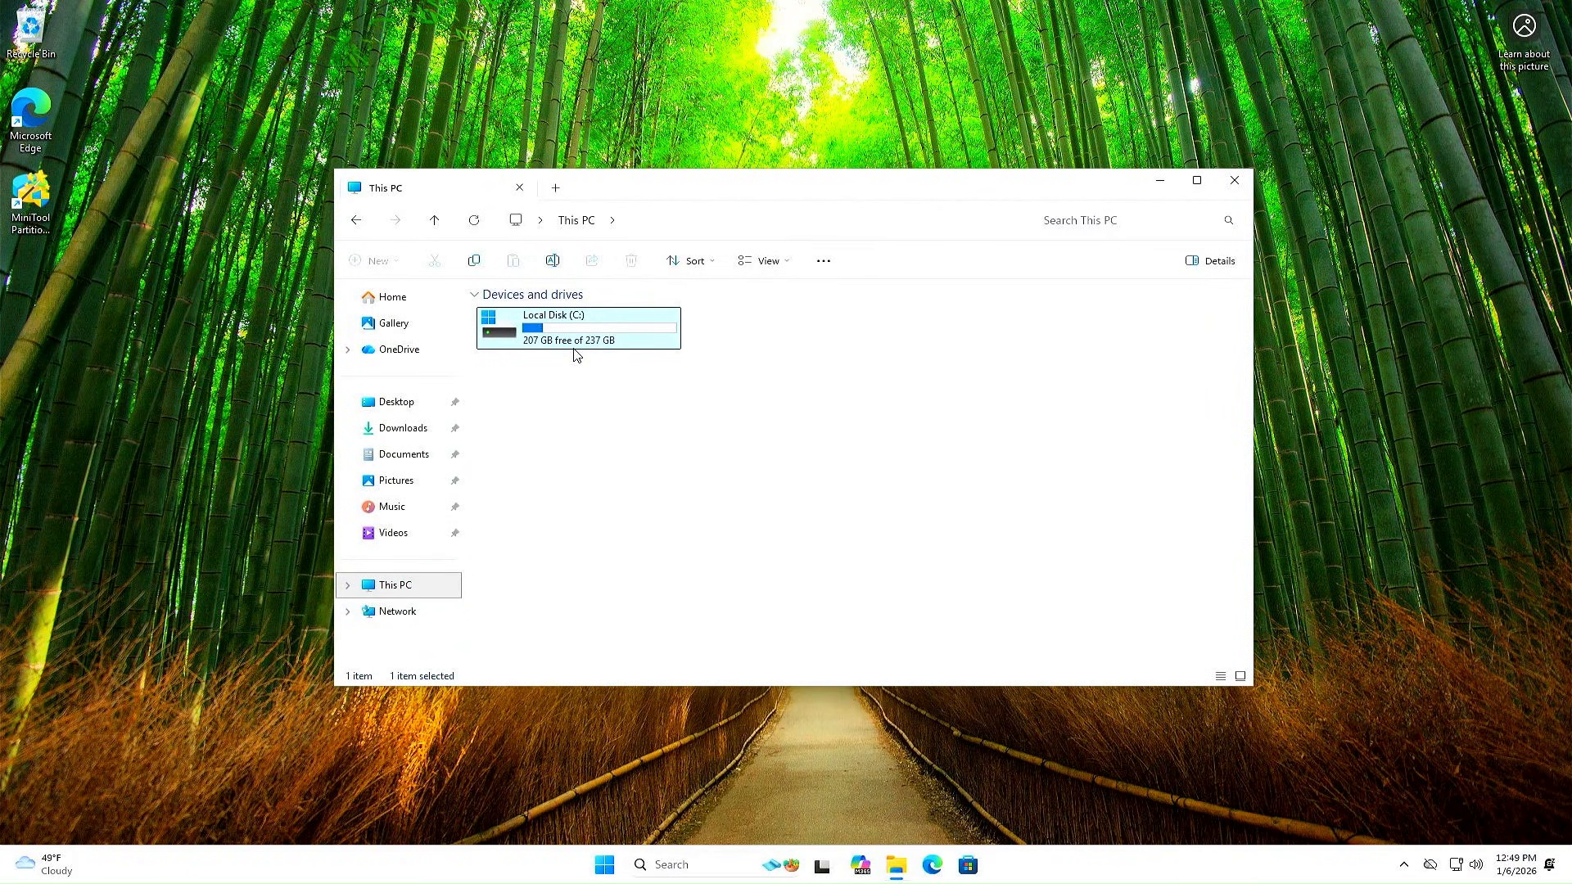
left_click(1236, 182)
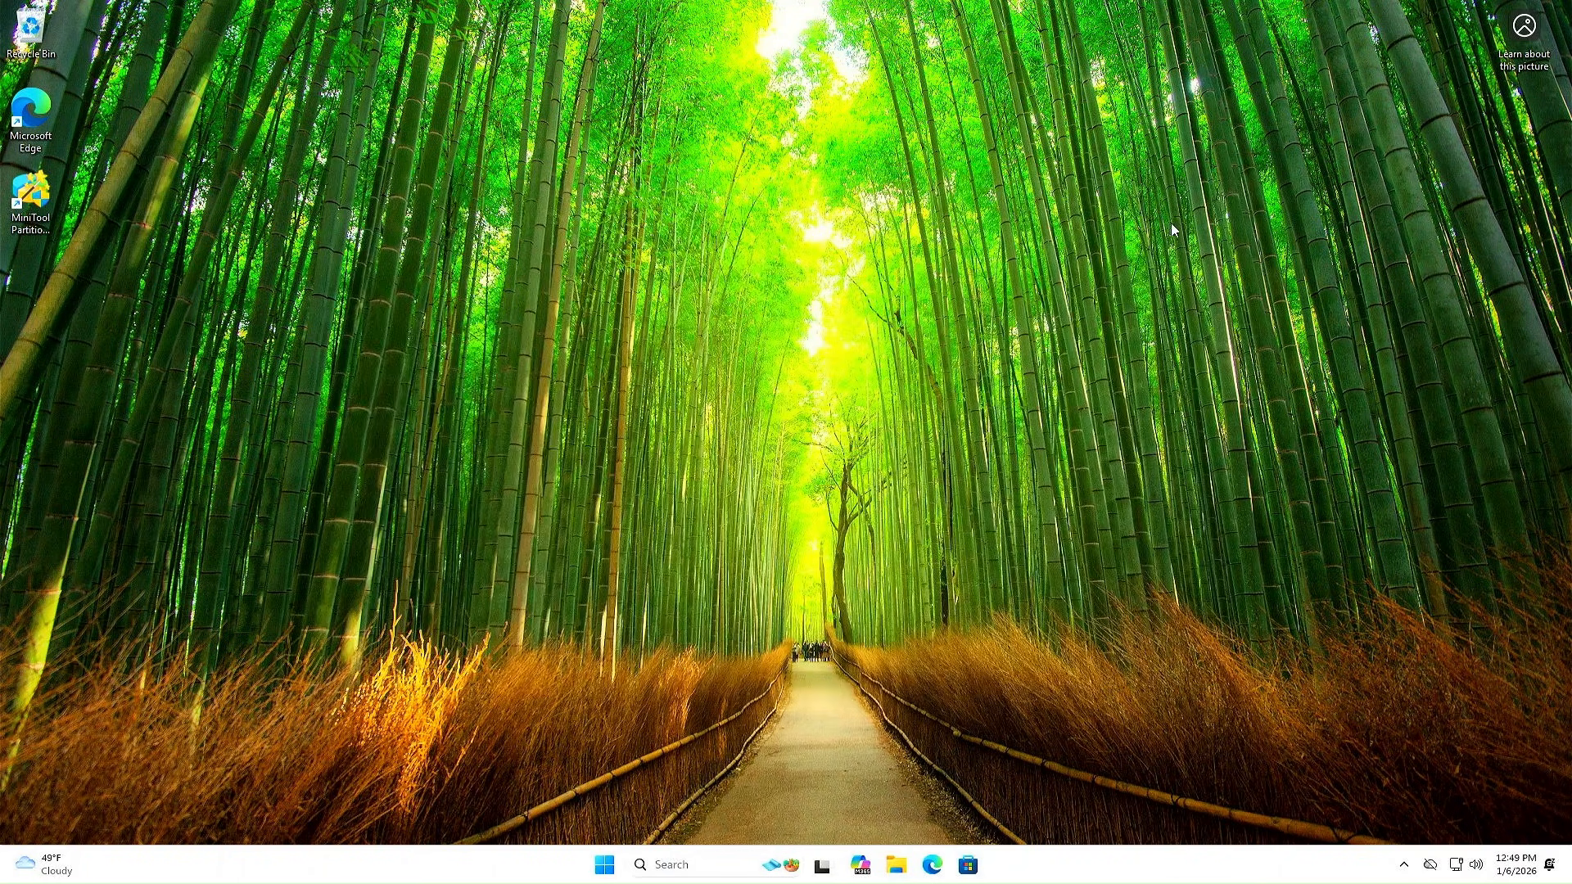
left_click(605, 868)
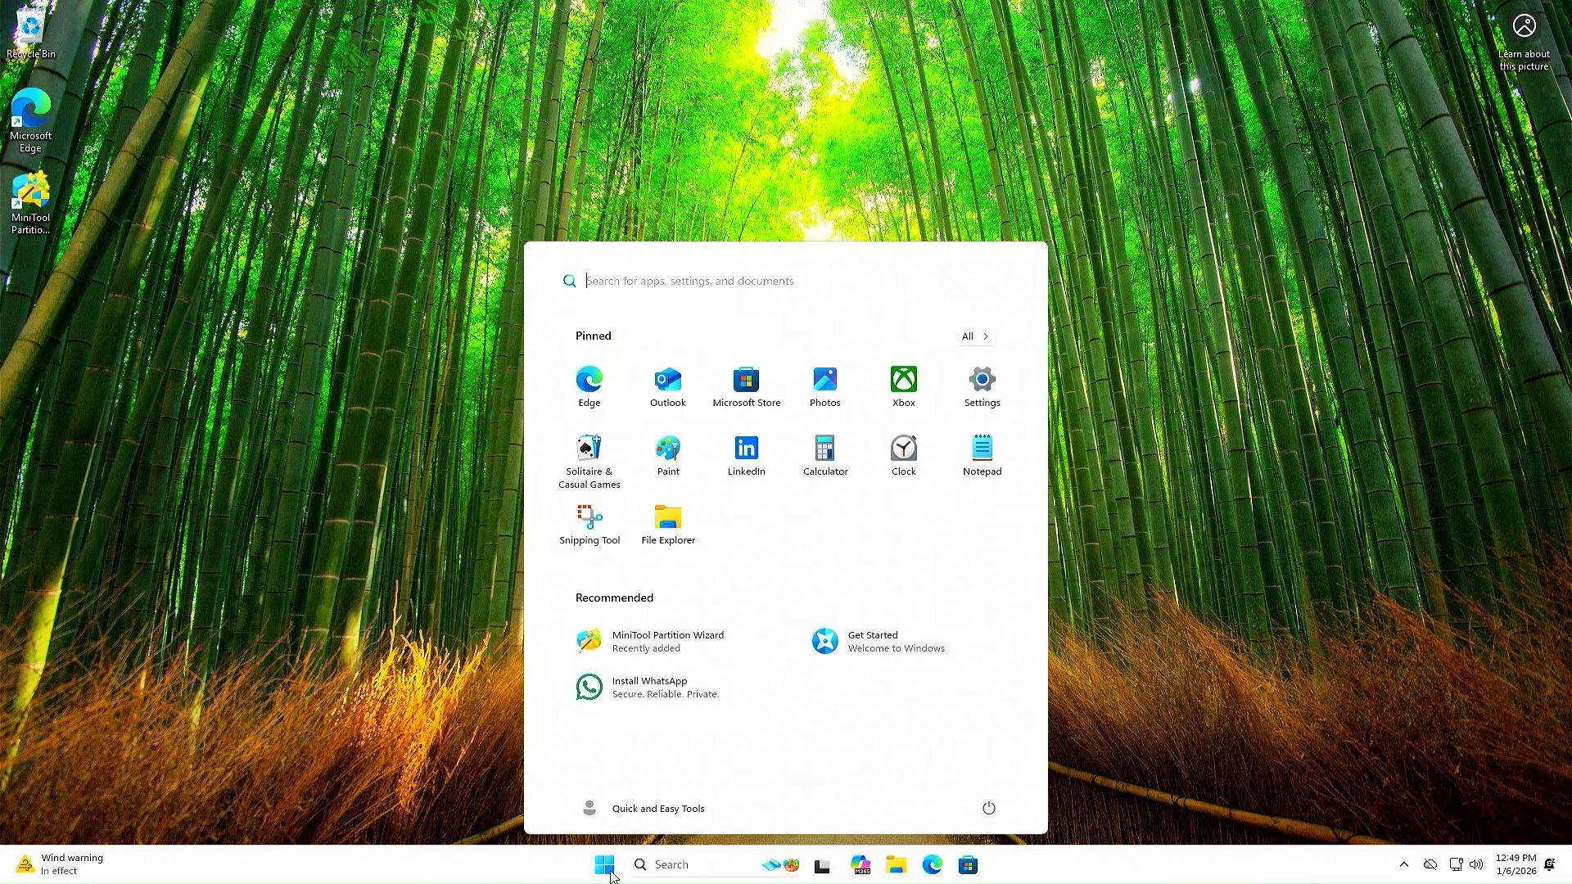
left_click(989, 808)
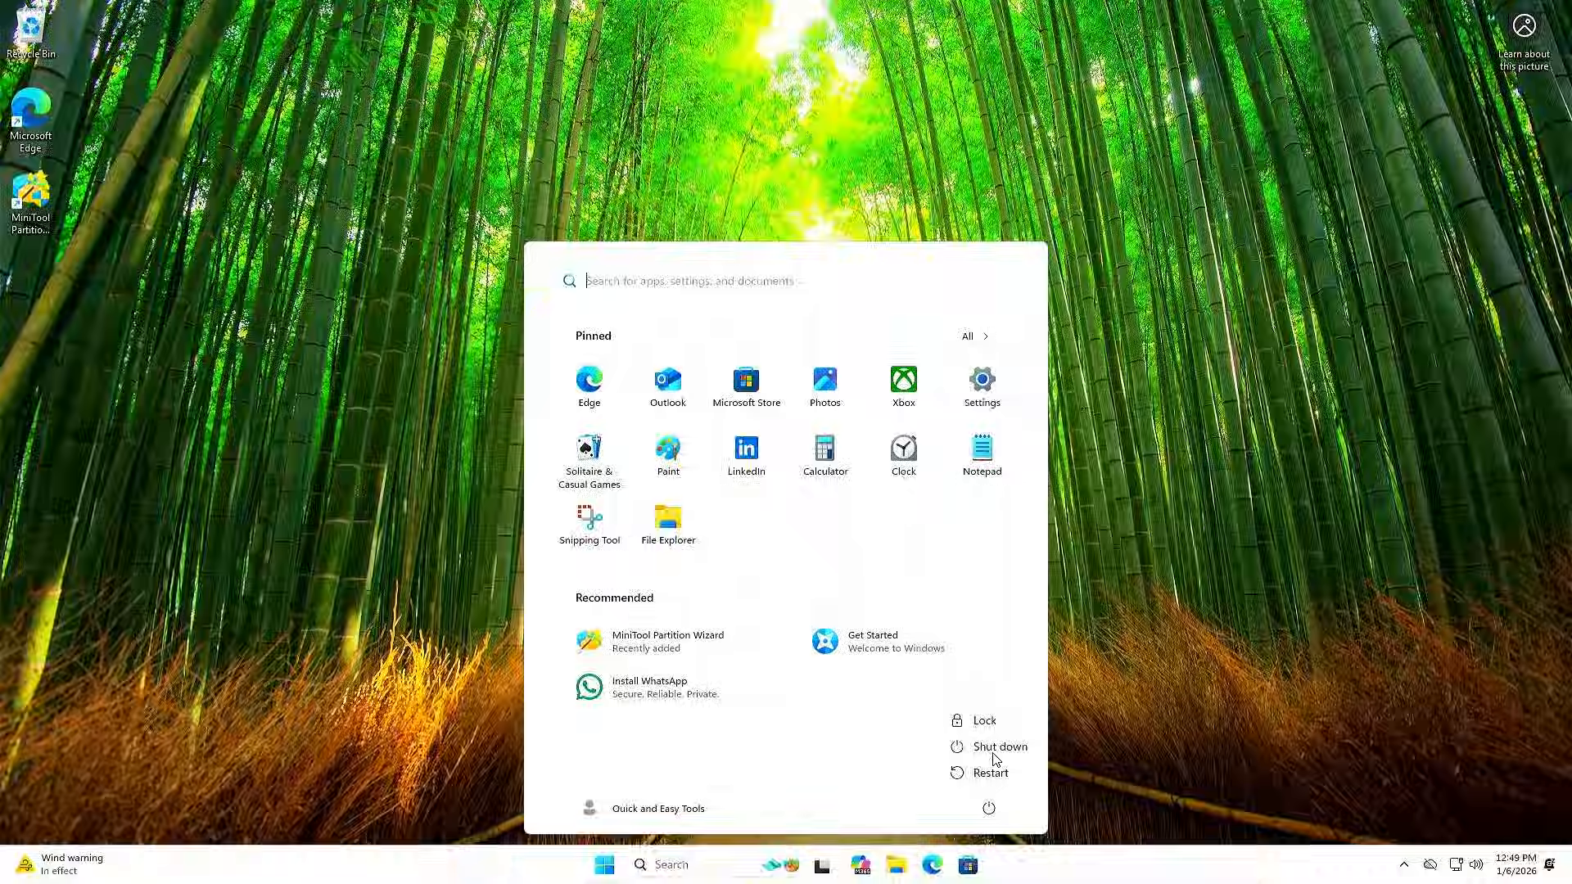